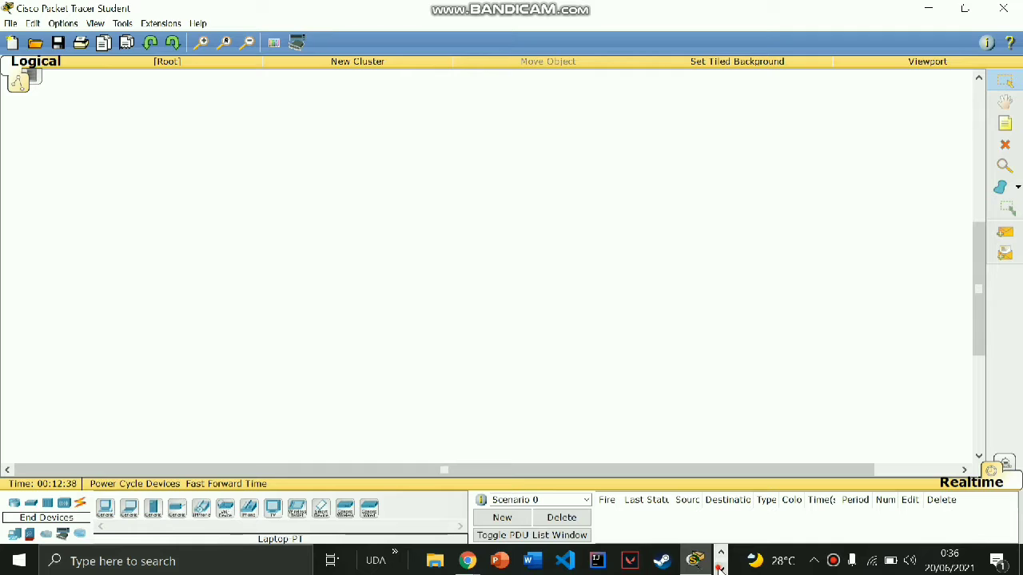
- Switch to the Notepad notes and go through the task list of bus, mesh, star and ring topologies
click(719, 568)
click(438, 561)
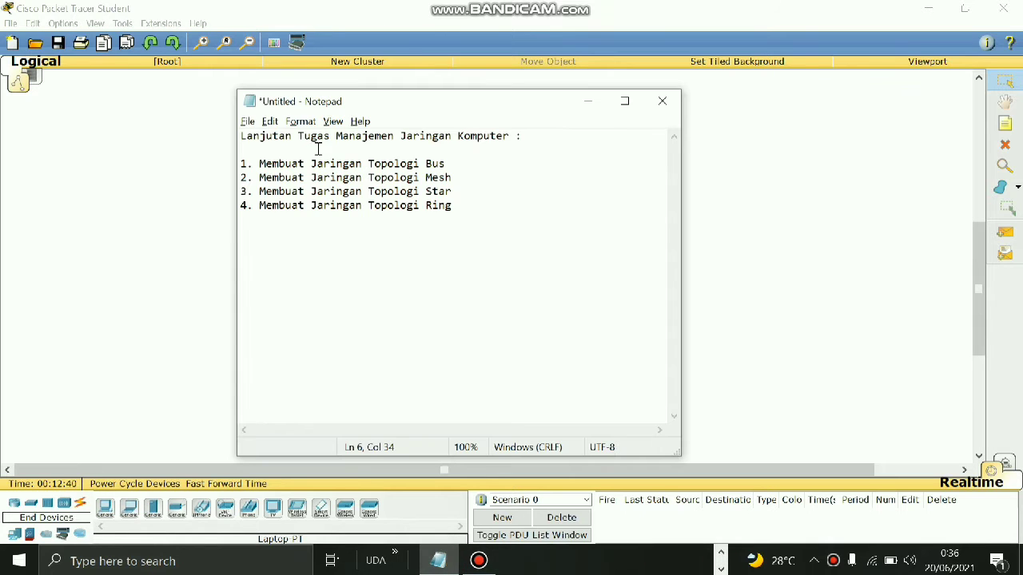
drag(290, 138, 509, 147)
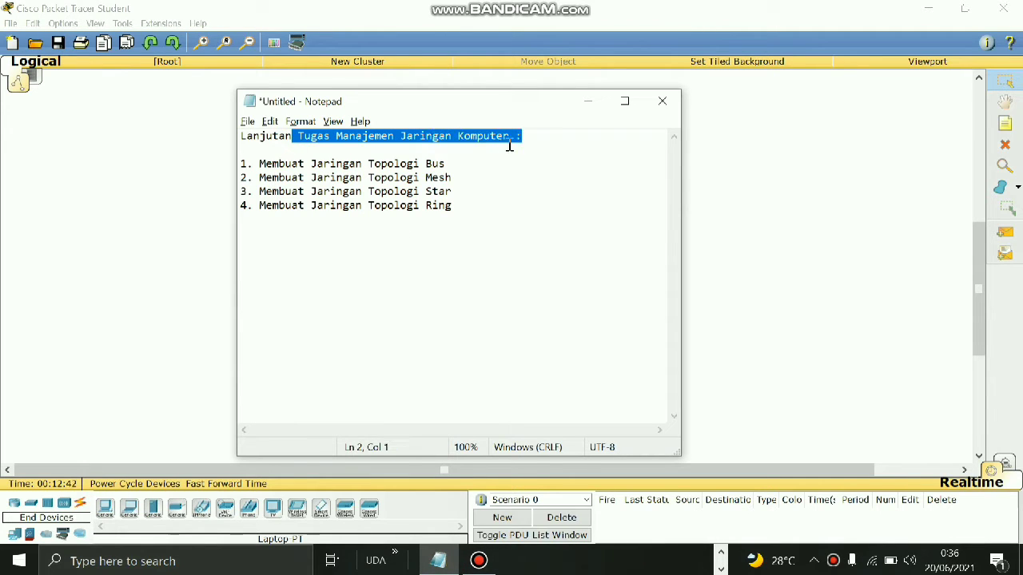
click(571, 144)
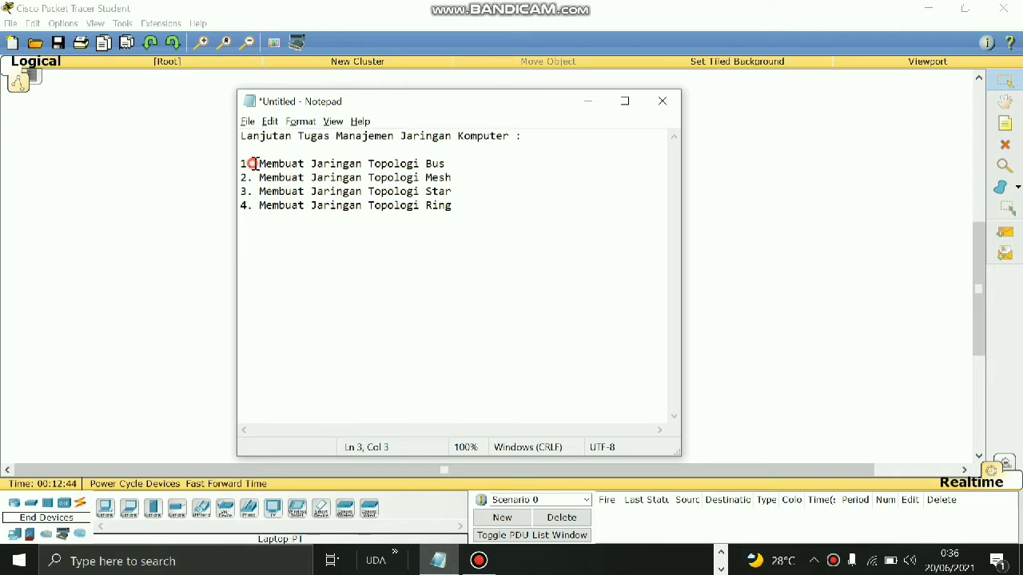
drag(252, 163, 463, 164)
click(463, 164)
drag(254, 179, 456, 174)
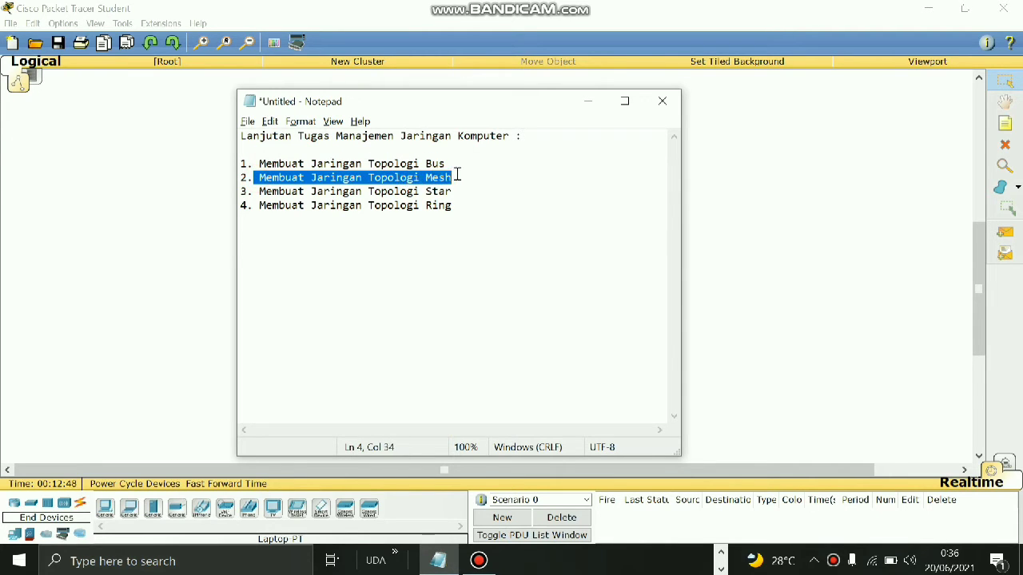
click(337, 182)
drag(254, 192, 444, 190)
click(445, 191)
drag(249, 204, 452, 206)
click(472, 209)
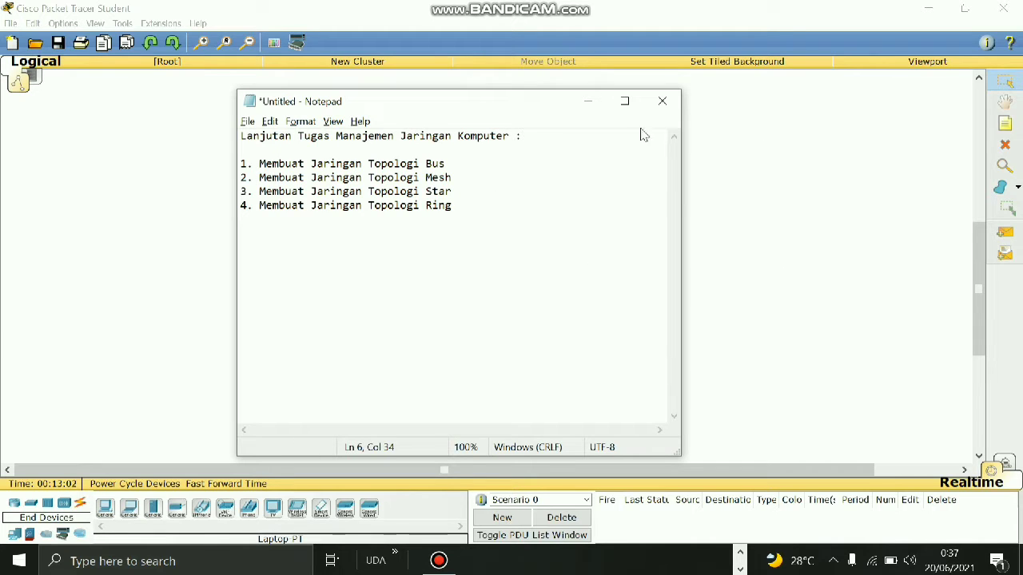
drag(245, 164, 481, 171)
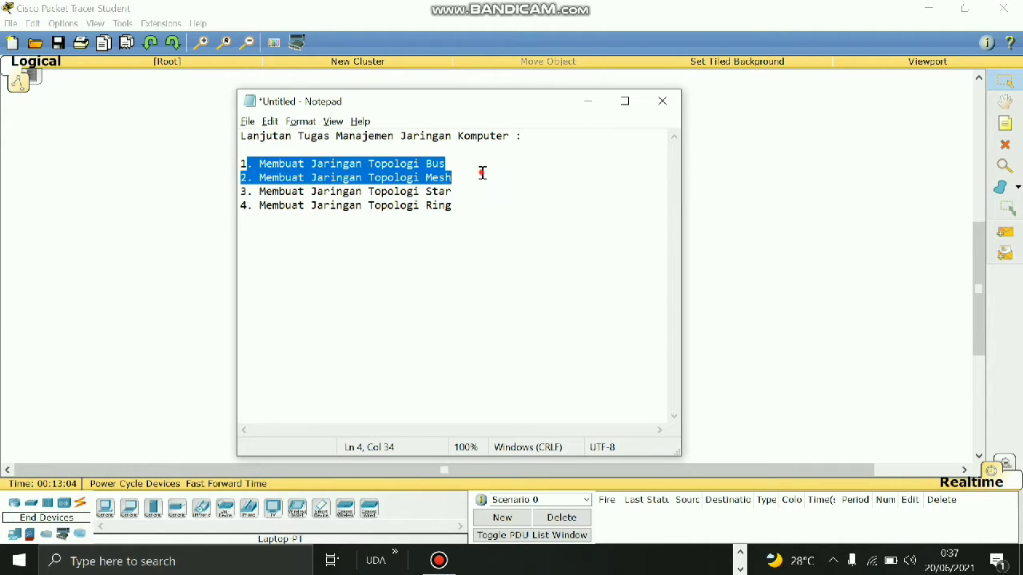
click(482, 171)
drag(241, 164, 466, 162)
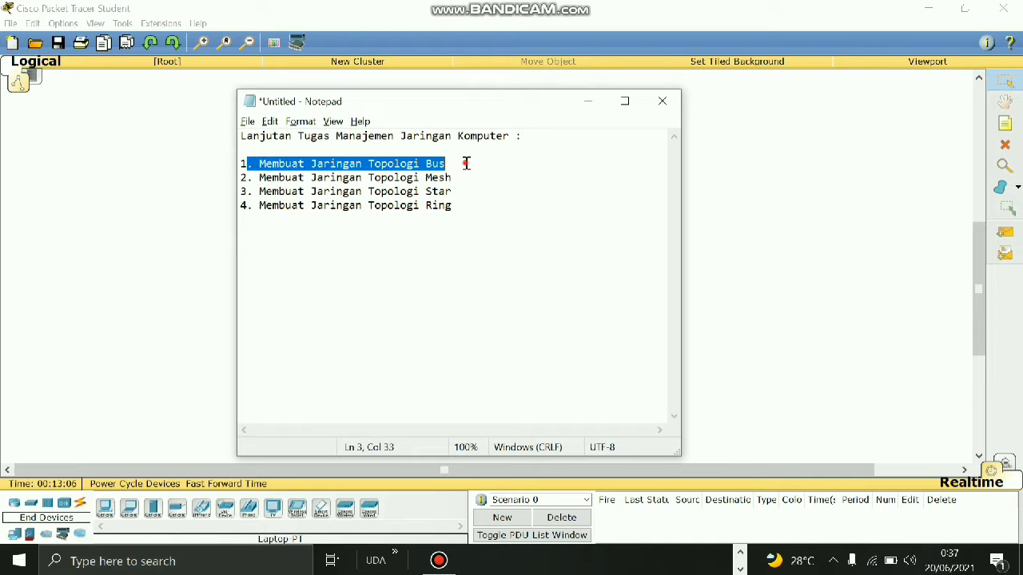
click(474, 168)
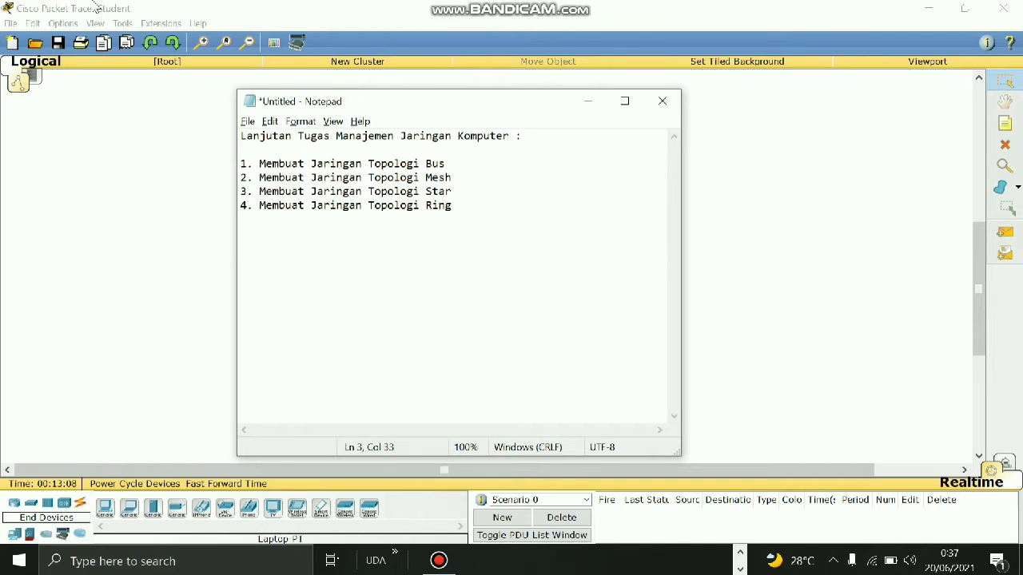
- View the bus topology reference image in the browser, then return to the empty Packet Tracer workspace
click(592, 103)
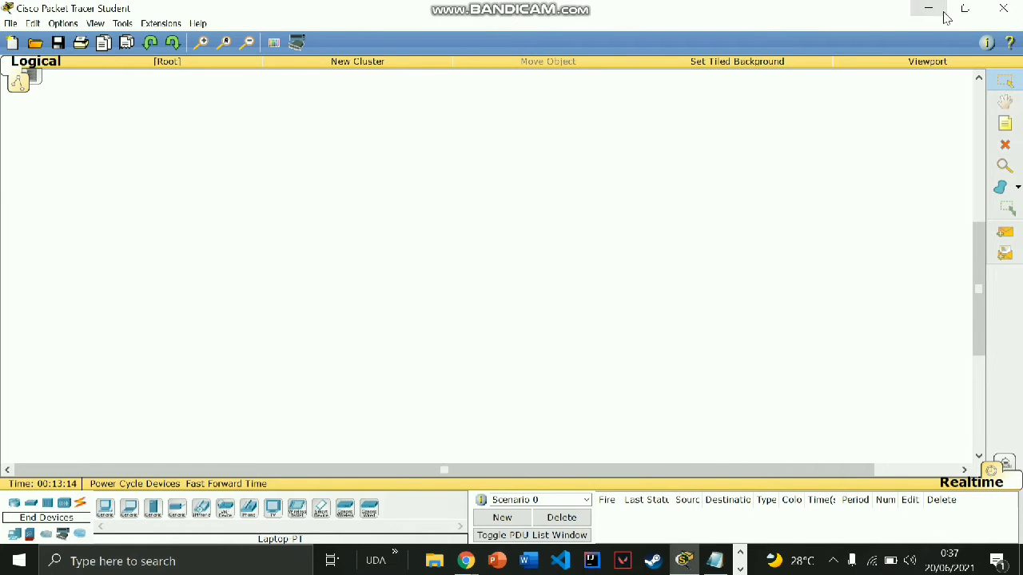
click(944, 16)
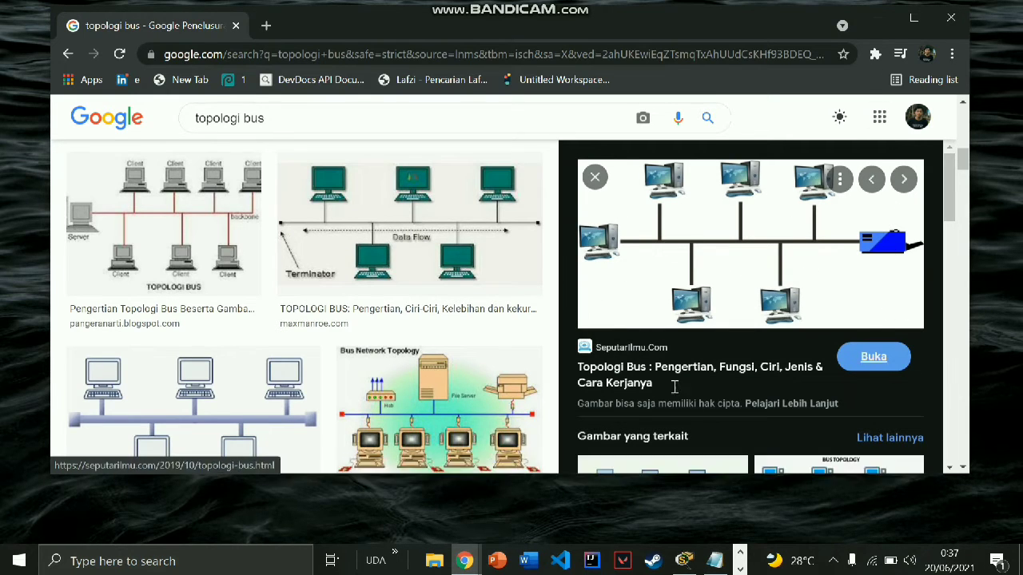
click(683, 561)
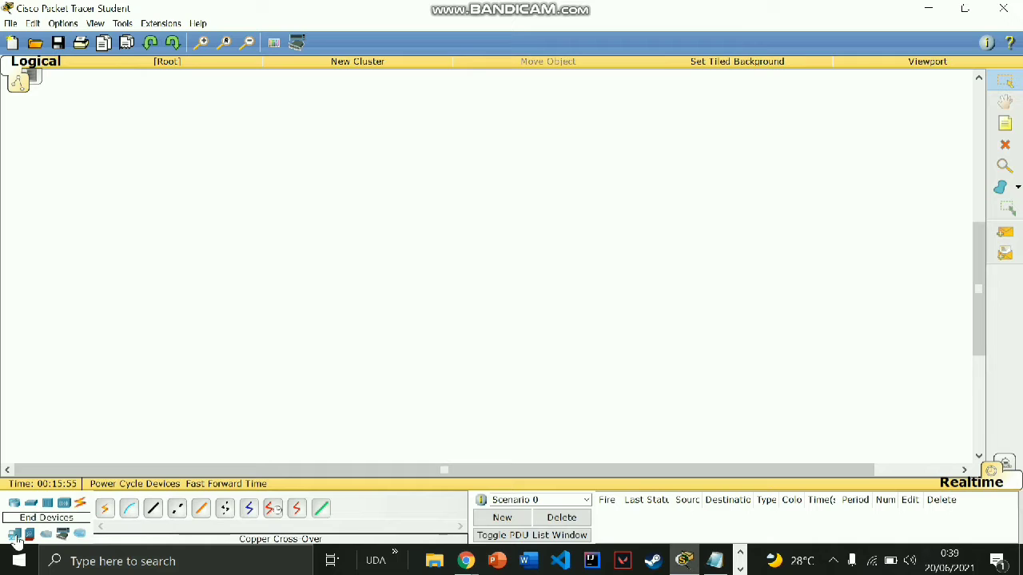
- Place three generic PC-PT end devices in the workspace, staggered in an upper and a lower row
click(16, 537)
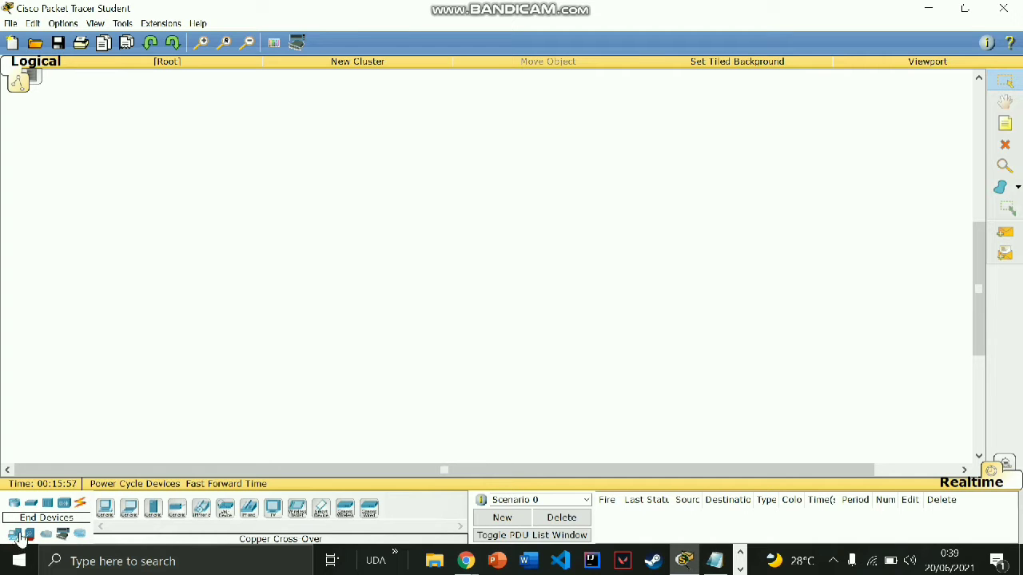
drag(110, 521, 150, 199)
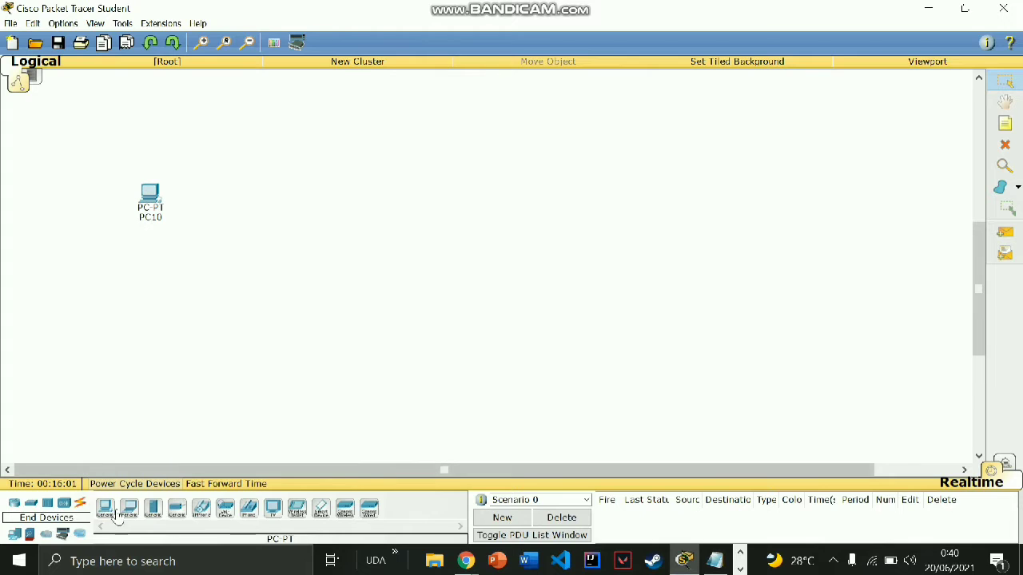
drag(109, 517, 223, 328)
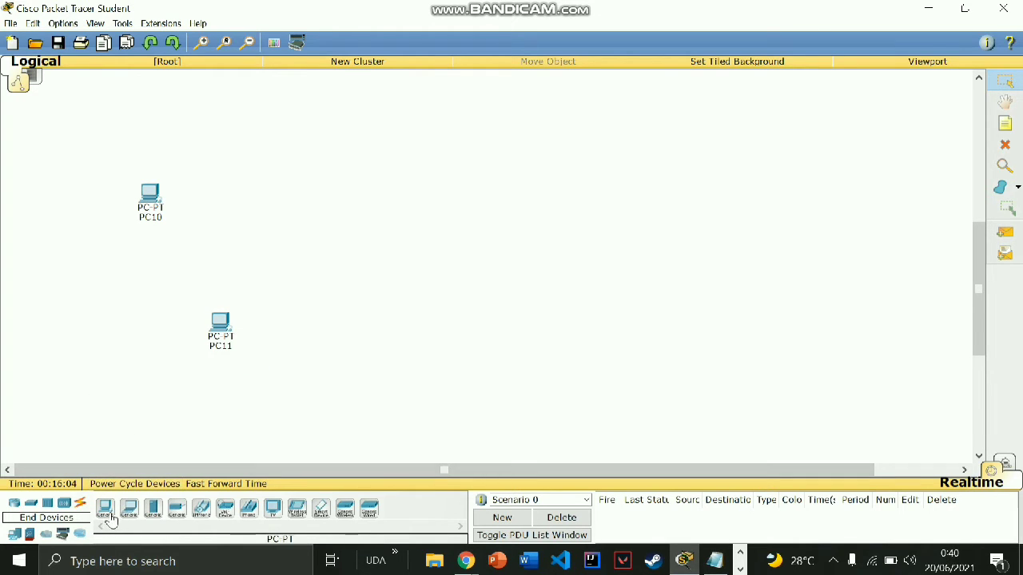
drag(110, 518, 281, 217)
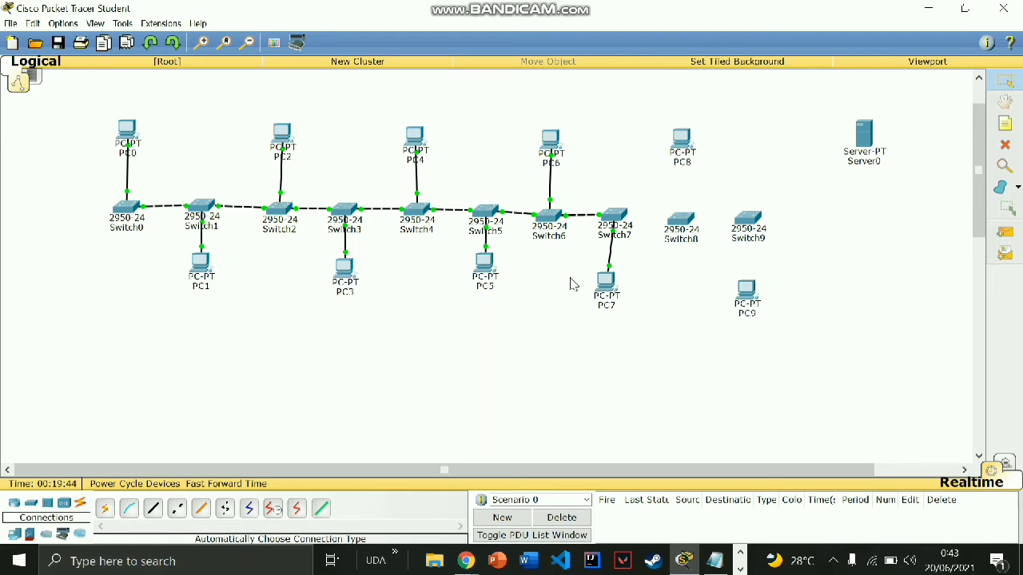
- Connect PC8 to FastEthernet0/1 on Switch8 with a copper straight-through cable
click(152, 513)
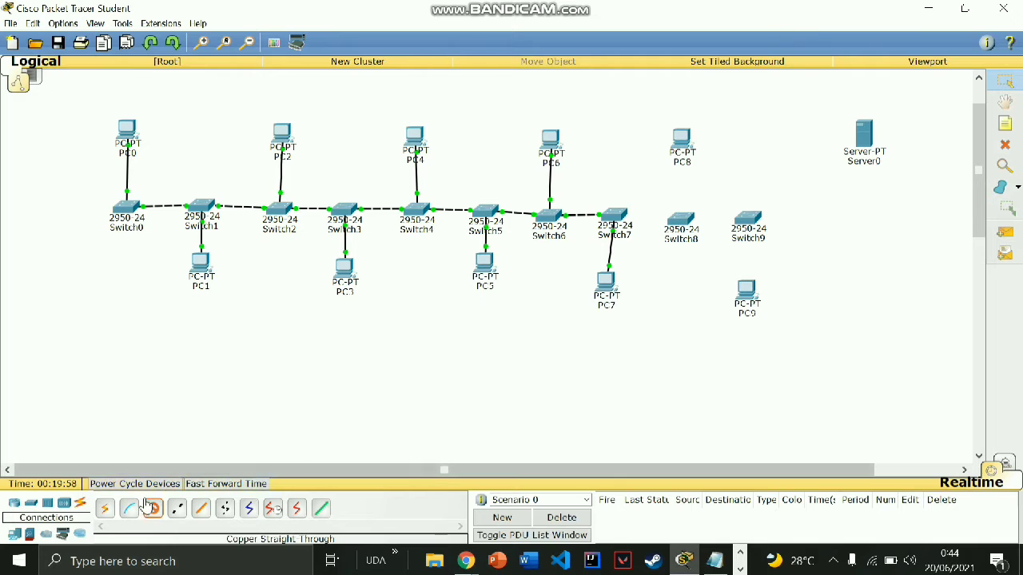
click(682, 136)
click(711, 164)
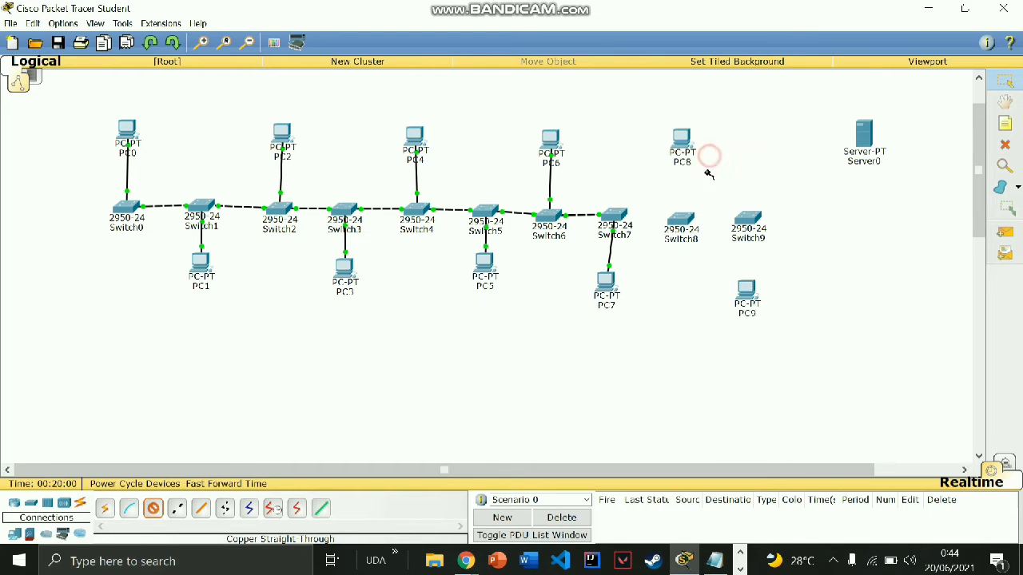
click(680, 223)
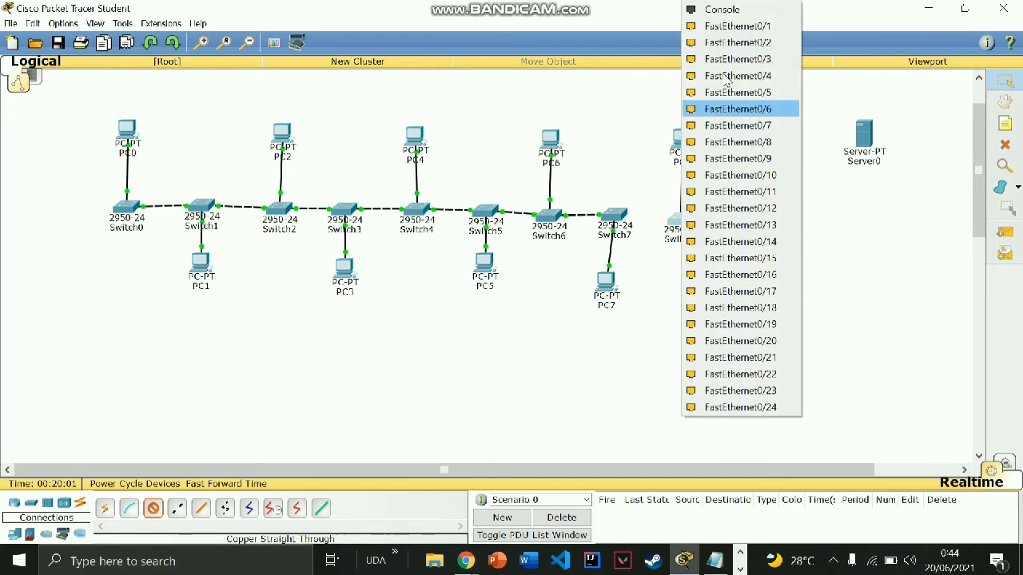
click(734, 25)
- Connect FastEthernet0/4 on Switch7 to Switch8 with a copper cross-over cable
click(177, 508)
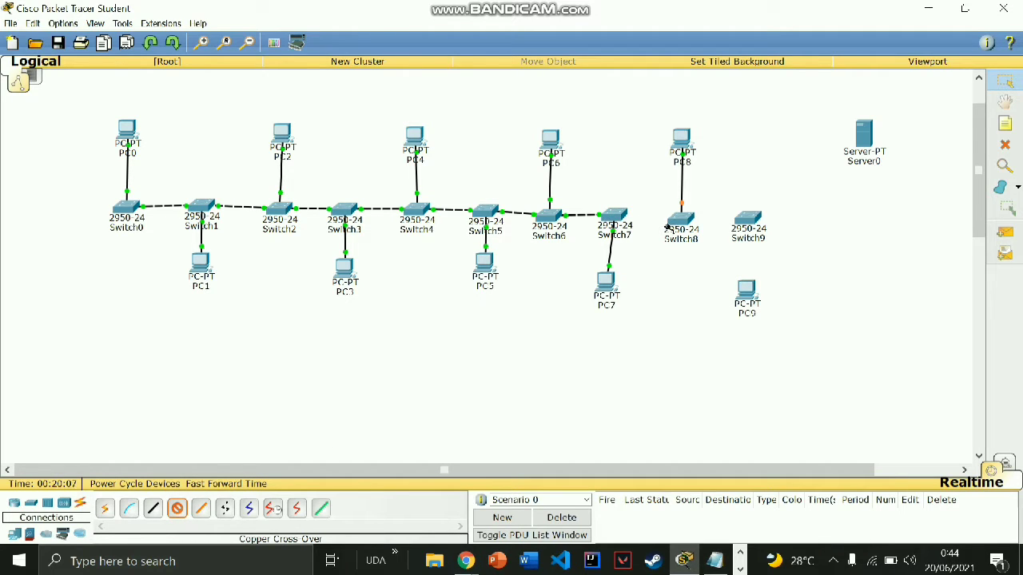
click(615, 216)
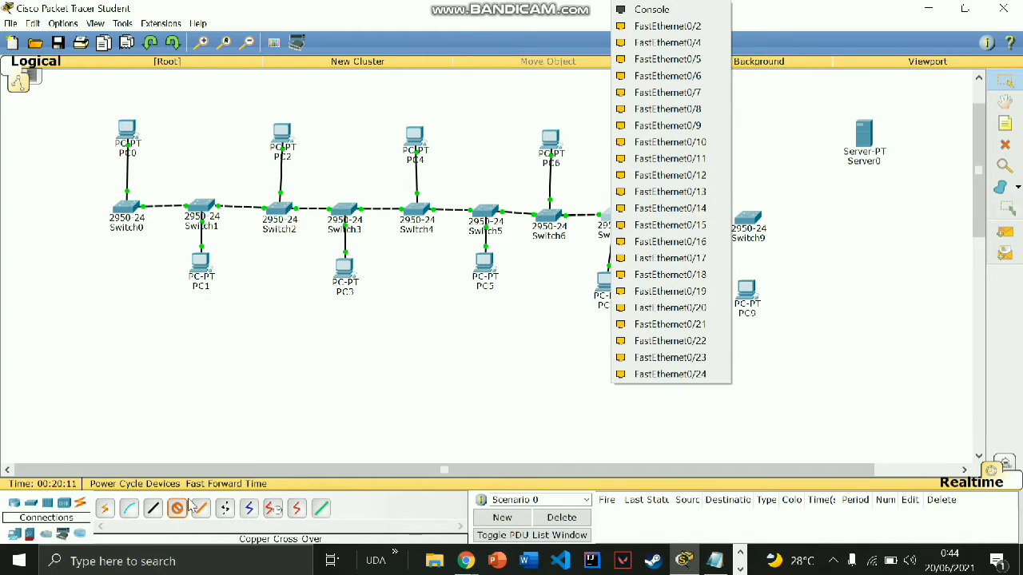
click(667, 43)
click(681, 222)
click(751, 27)
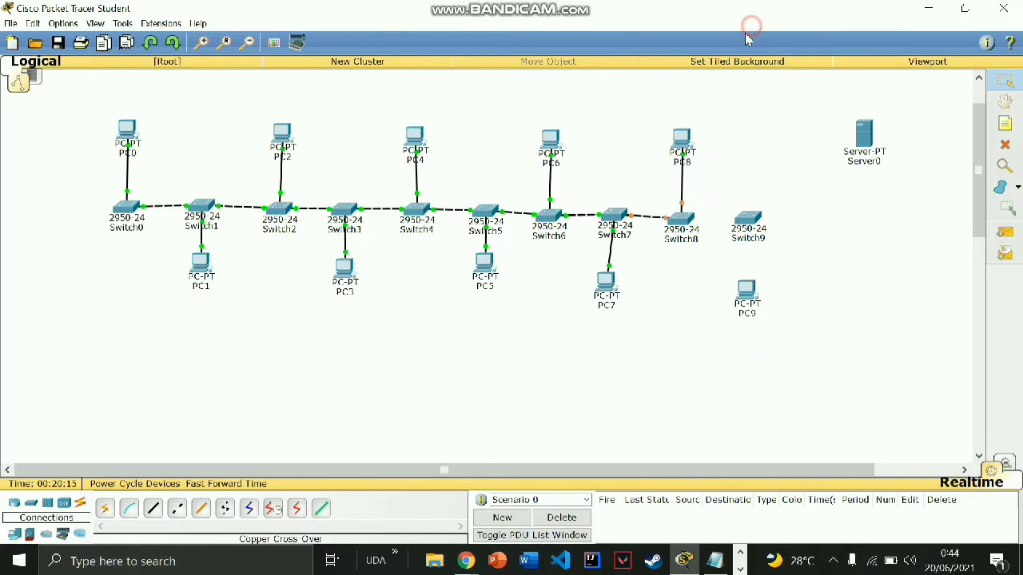
- Connect Switch8 to Switch9 with a copper cross-over cable
click(176, 509)
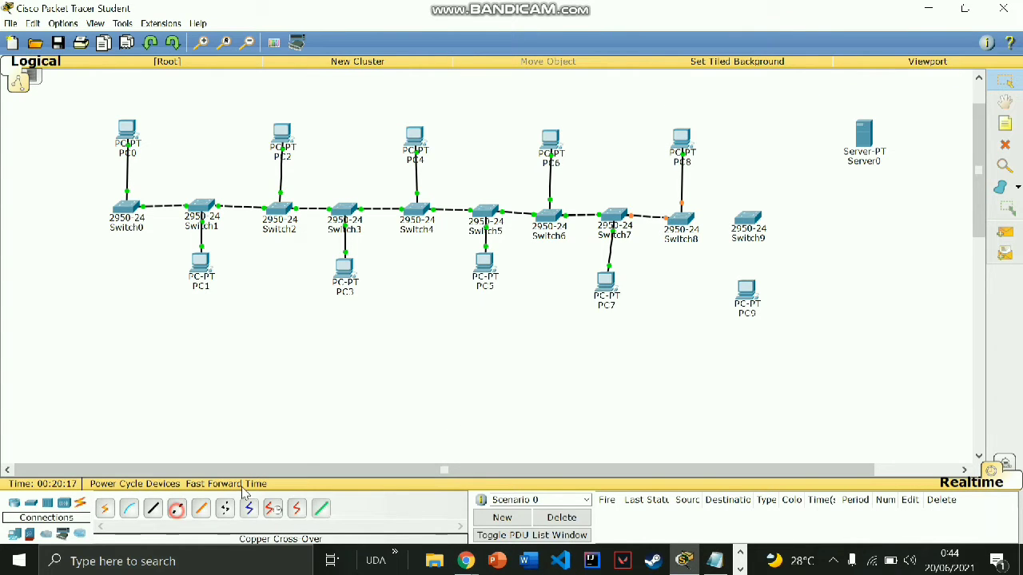
click(679, 223)
click(764, 26)
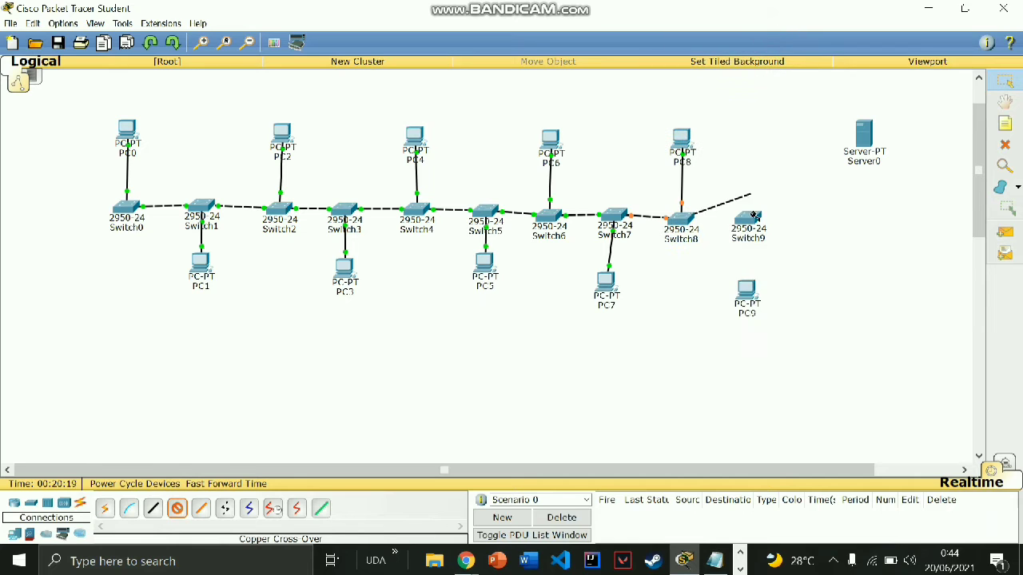
click(745, 219)
click(819, 42)
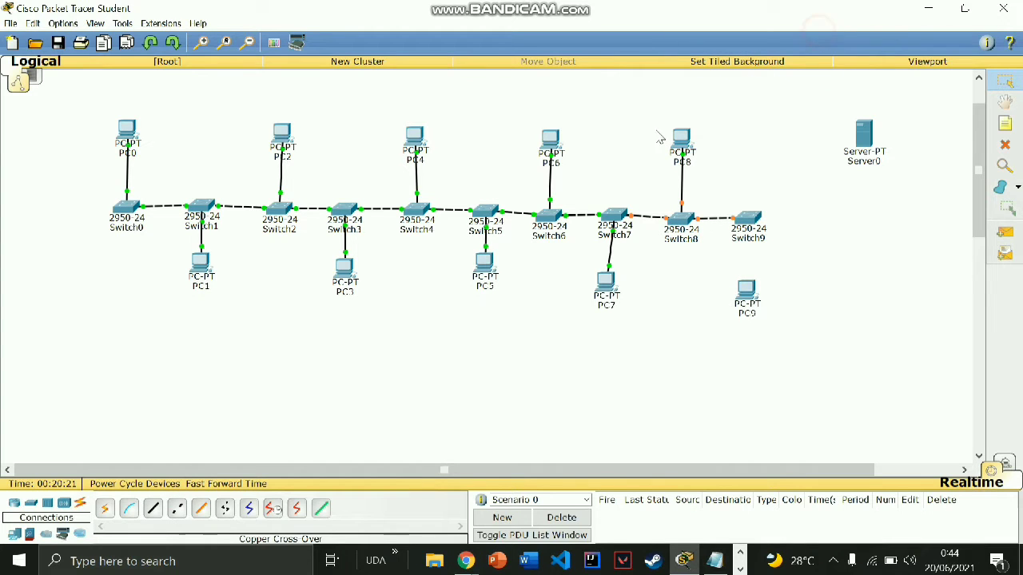
- Connect FastEthernet0 on PC9 to Switch9 with a copper straight-through cable
click(153, 509)
click(744, 304)
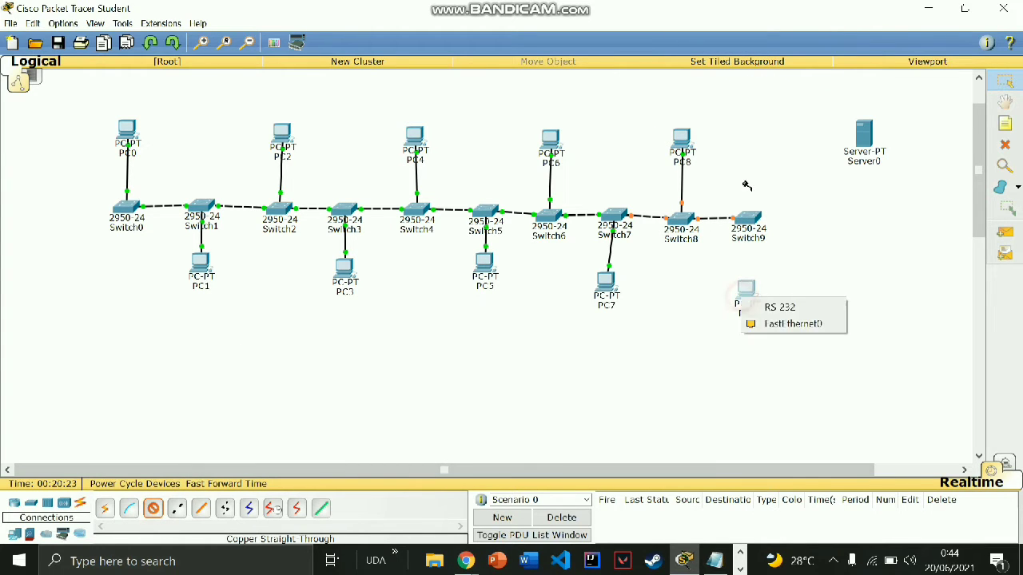
click(787, 323)
click(762, 215)
click(810, 25)
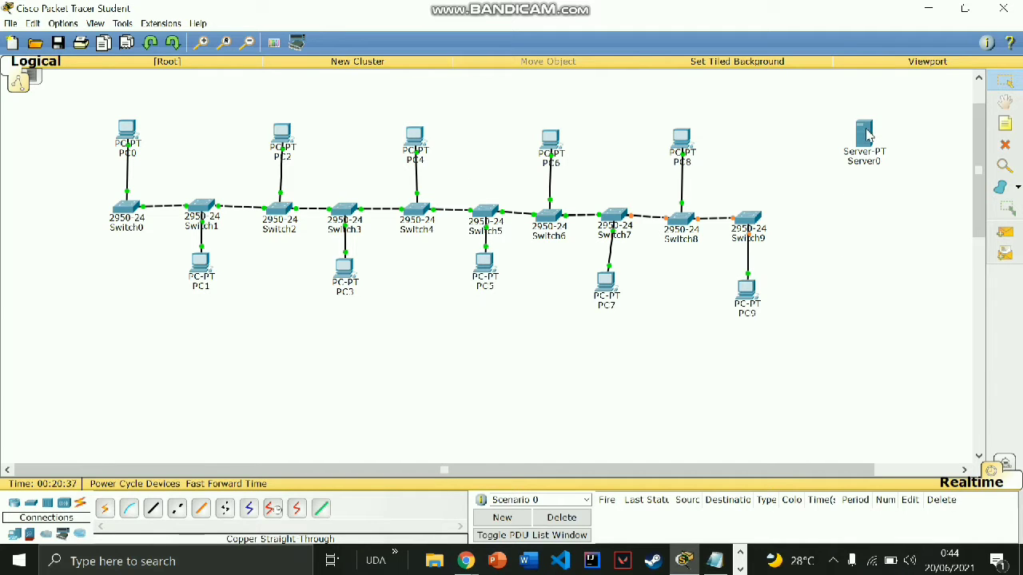
- Connect FastEthernet0 on the server to FastEthernet0/3 on Switch9 with a copper straight-through cable
drag(868, 134, 866, 155)
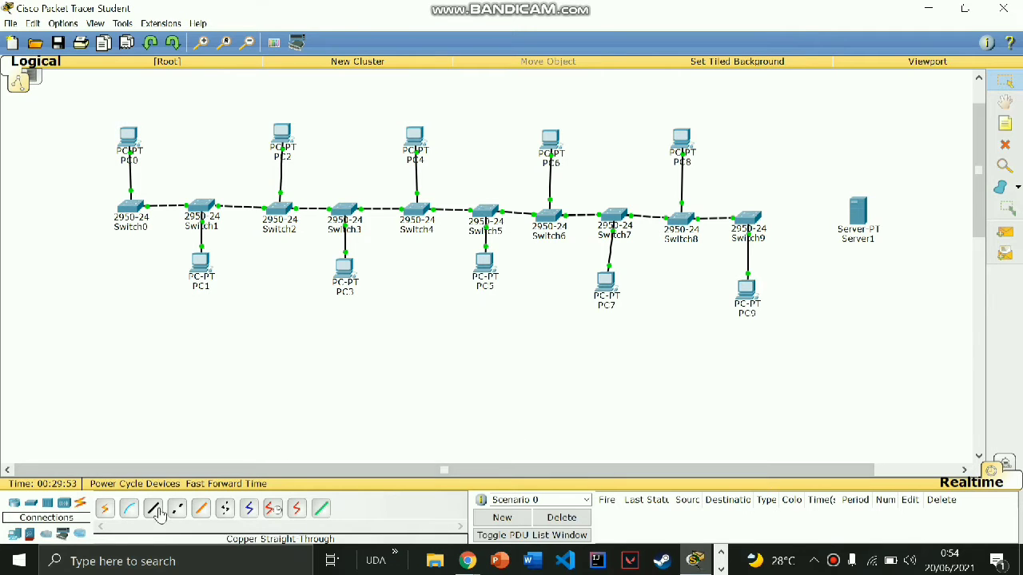
click(157, 510)
click(859, 218)
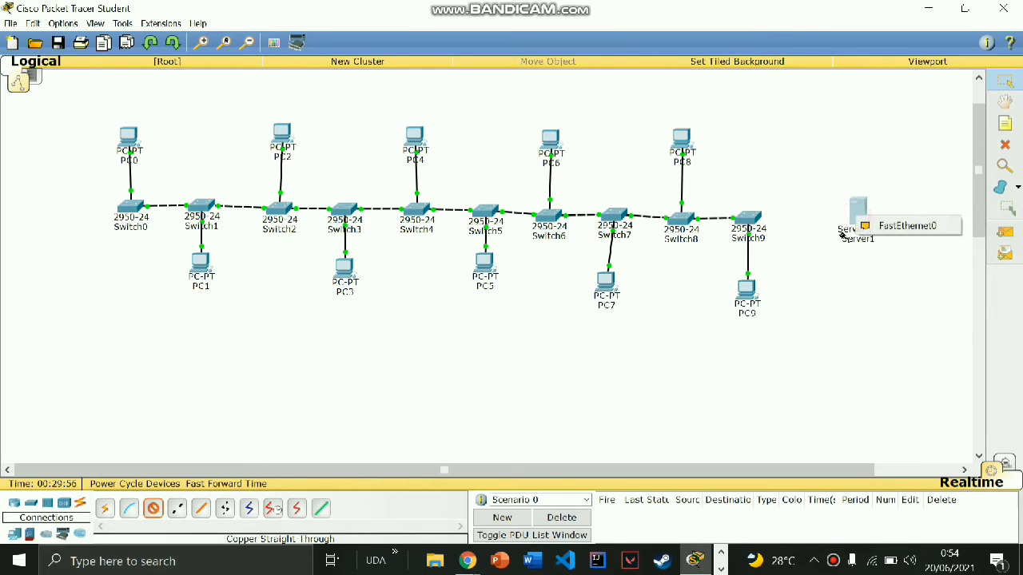
click(892, 226)
click(746, 219)
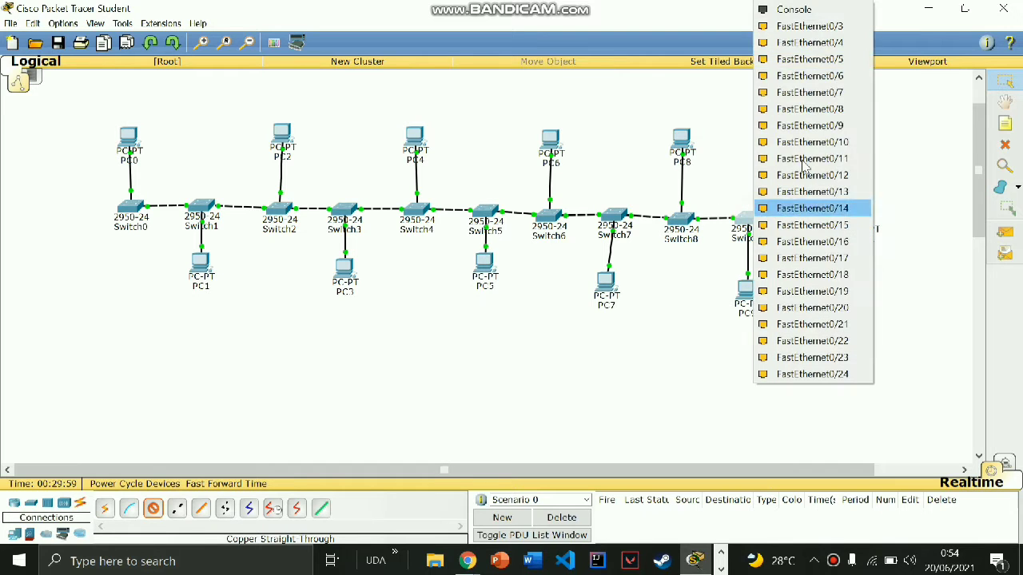
click(821, 28)
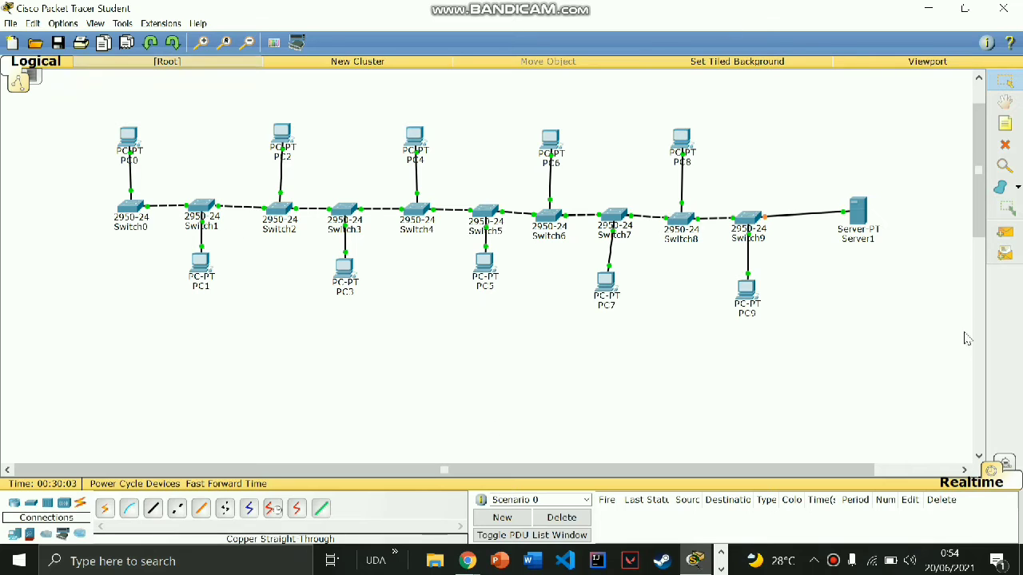
- Open the server's FastEthernet0 interface configuration and examine its static IP address
click(859, 210)
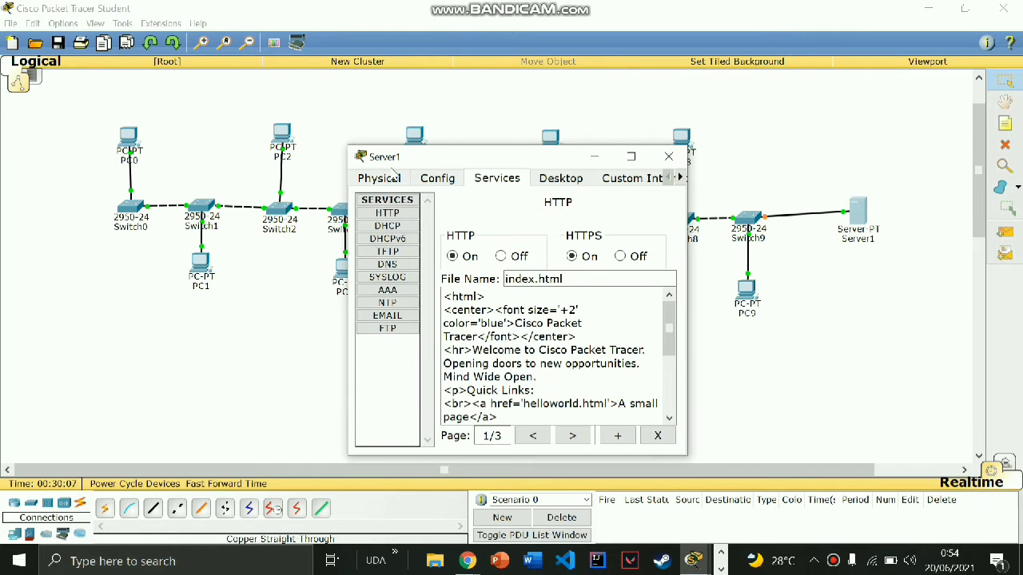
click(437, 178)
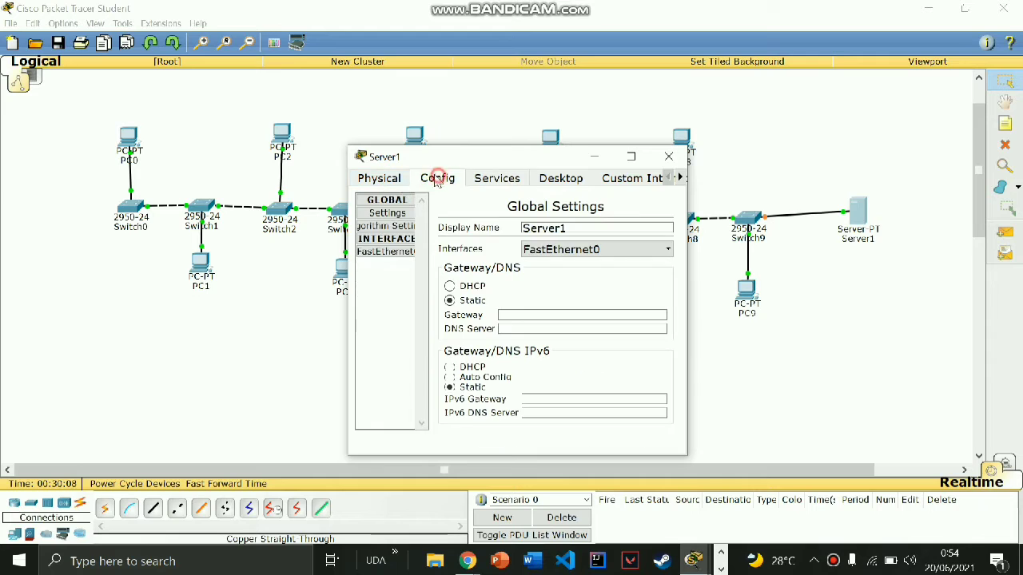
click(387, 252)
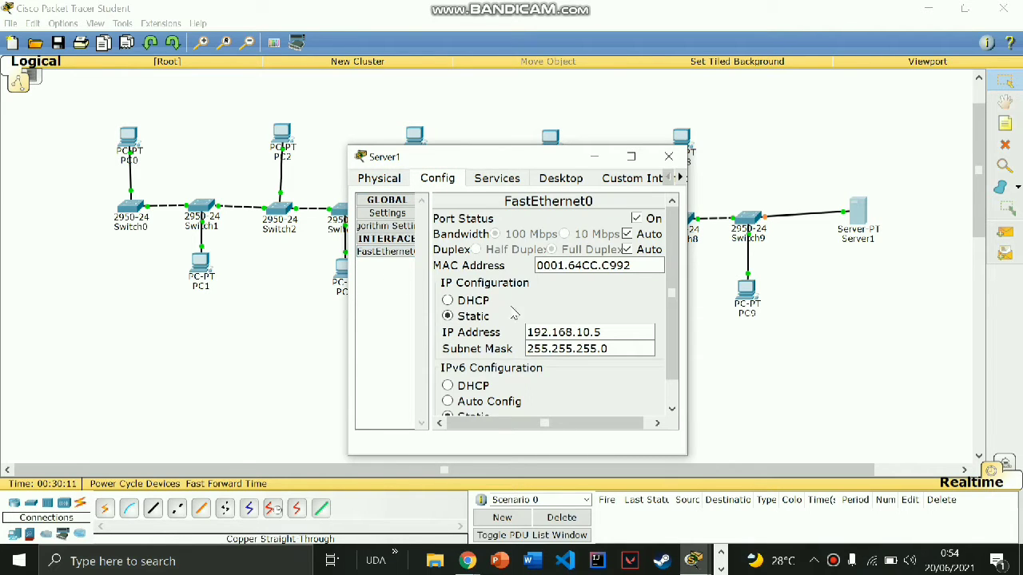
drag(622, 332, 526, 332)
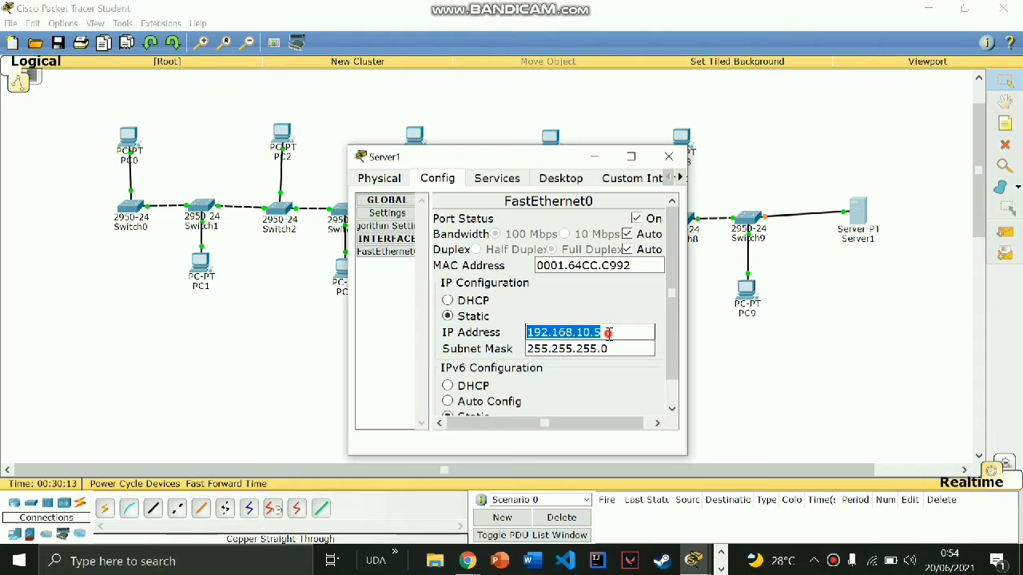
click(572, 333)
drag(623, 333, 508, 332)
click(627, 334)
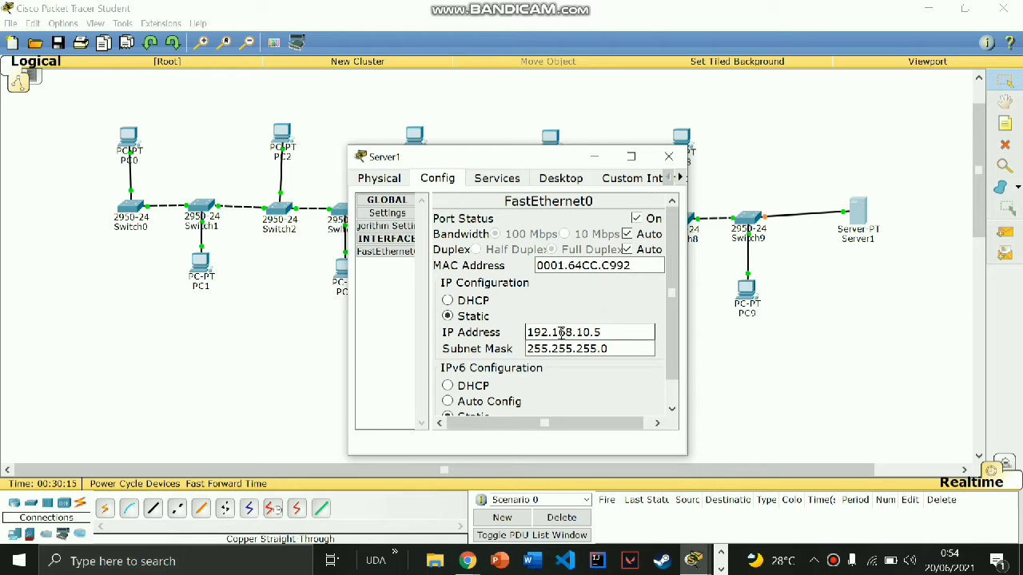
- Open the server's DHCP service settings and make sure the service is on
click(607, 336)
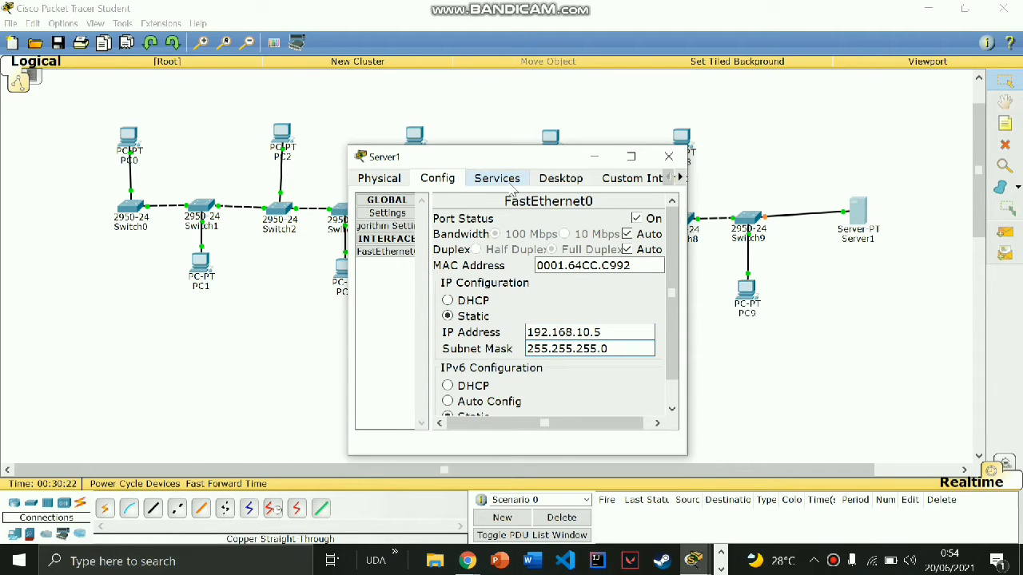
click(478, 180)
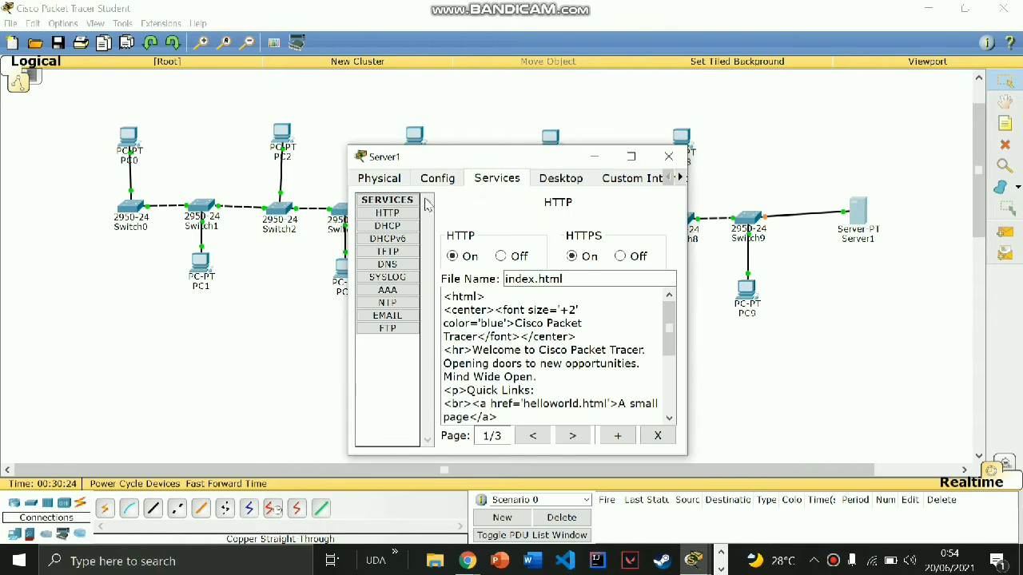
click(390, 226)
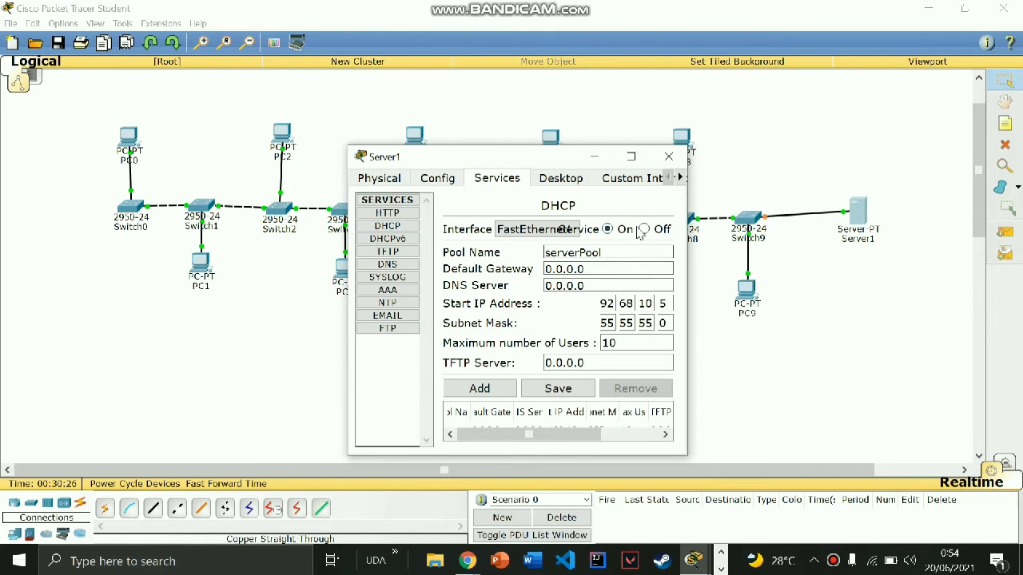
click(644, 230)
click(607, 229)
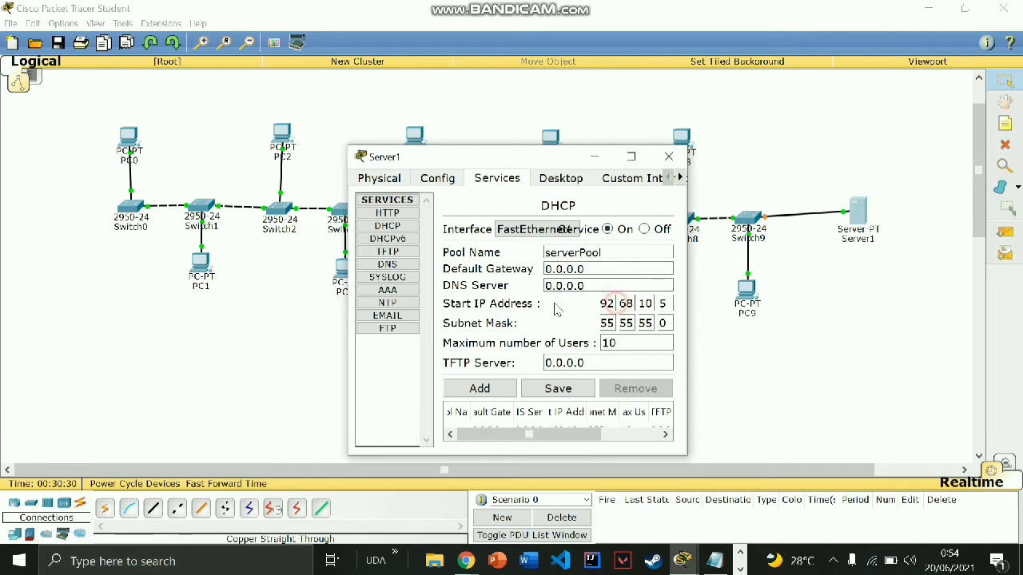
- Check the start IP address and maximum number of users of the serverPool DHCP pool, and save the pool
click(604, 307)
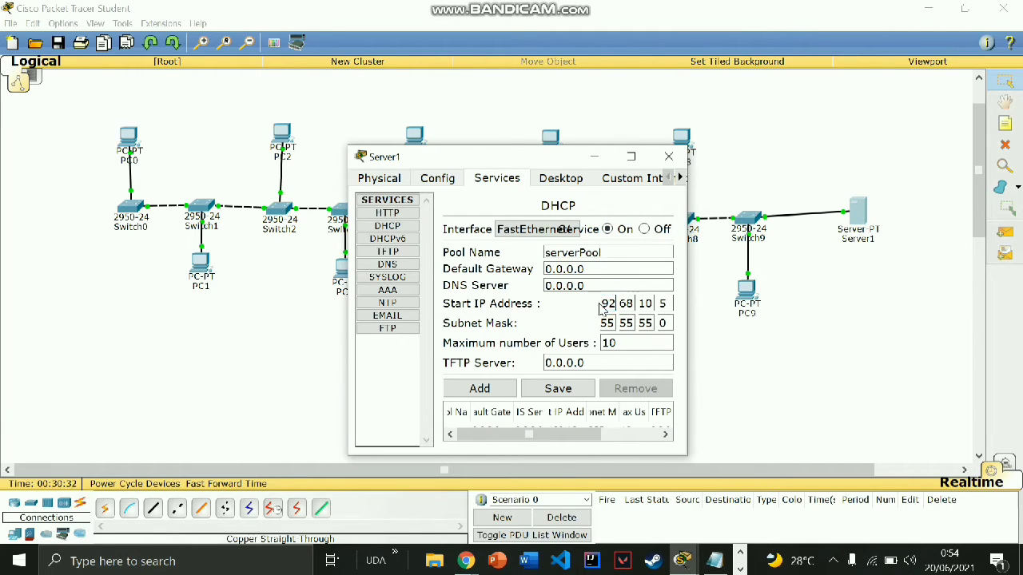
click(625, 304)
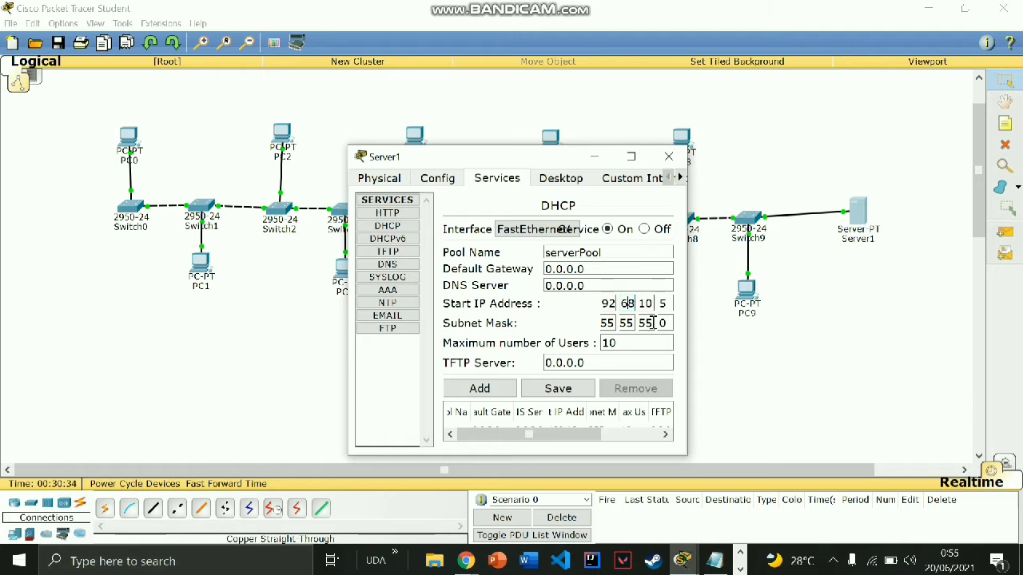
click(610, 305)
click(651, 304)
click(663, 304)
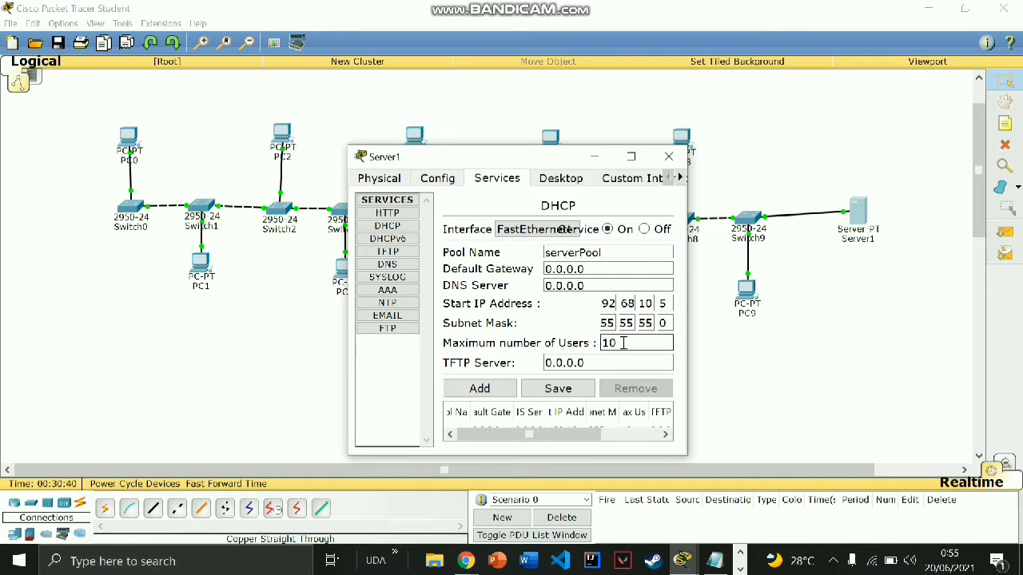
click(617, 341)
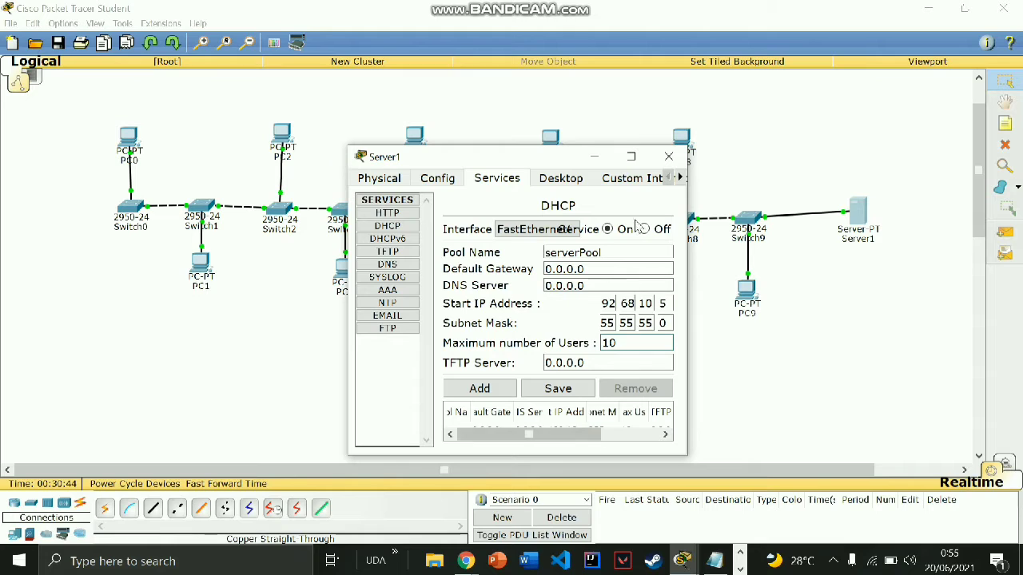
click(582, 388)
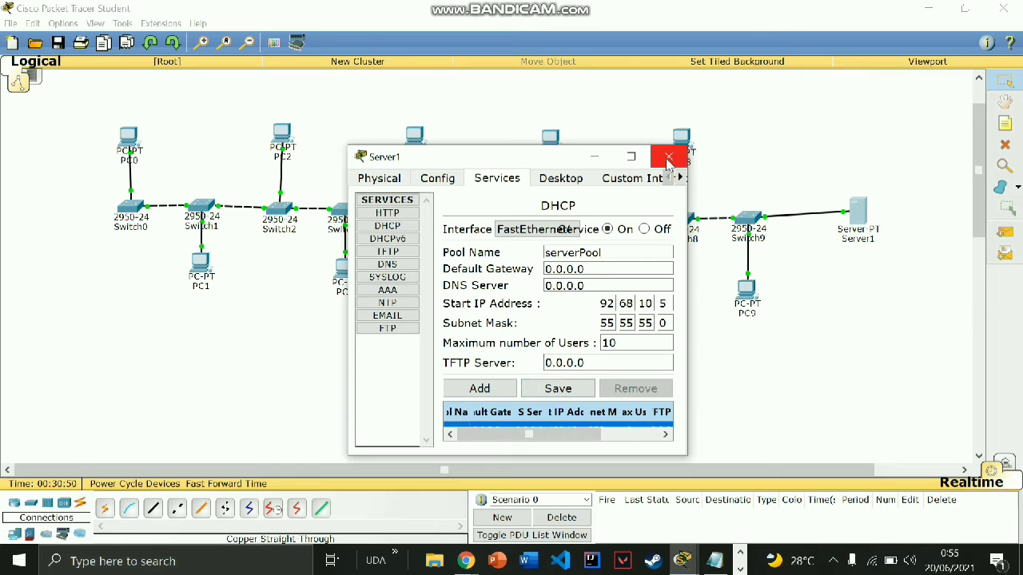
click(667, 158)
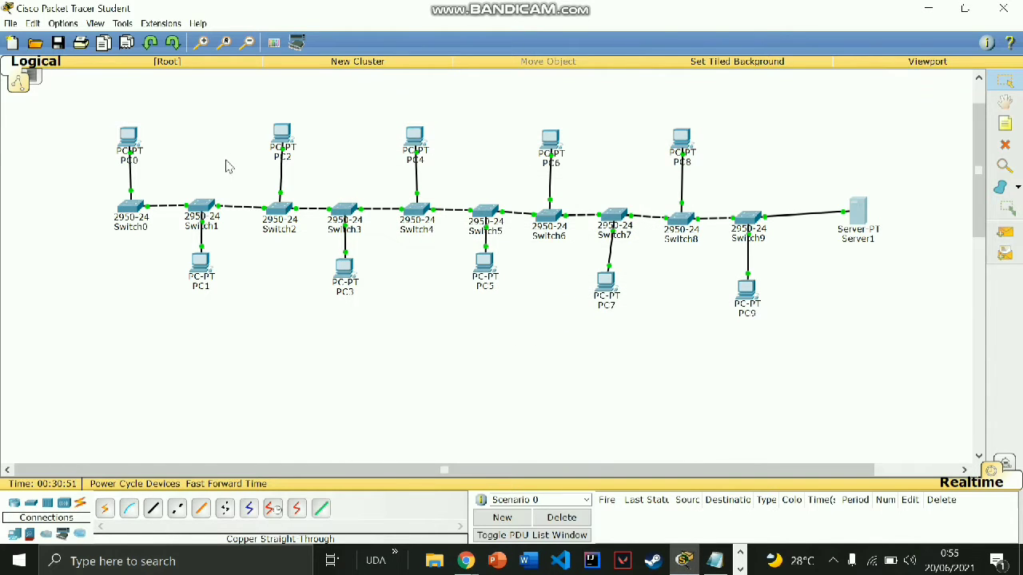
- Set PC0's IPv4 configuration to DHCP and close the PC's window
click(129, 140)
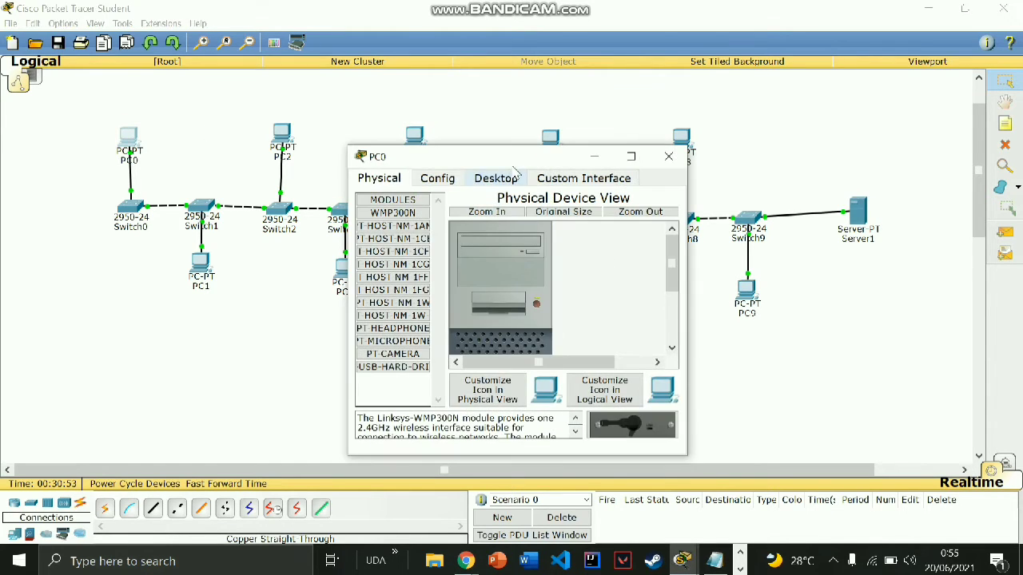
click(495, 178)
click(386, 228)
click(370, 226)
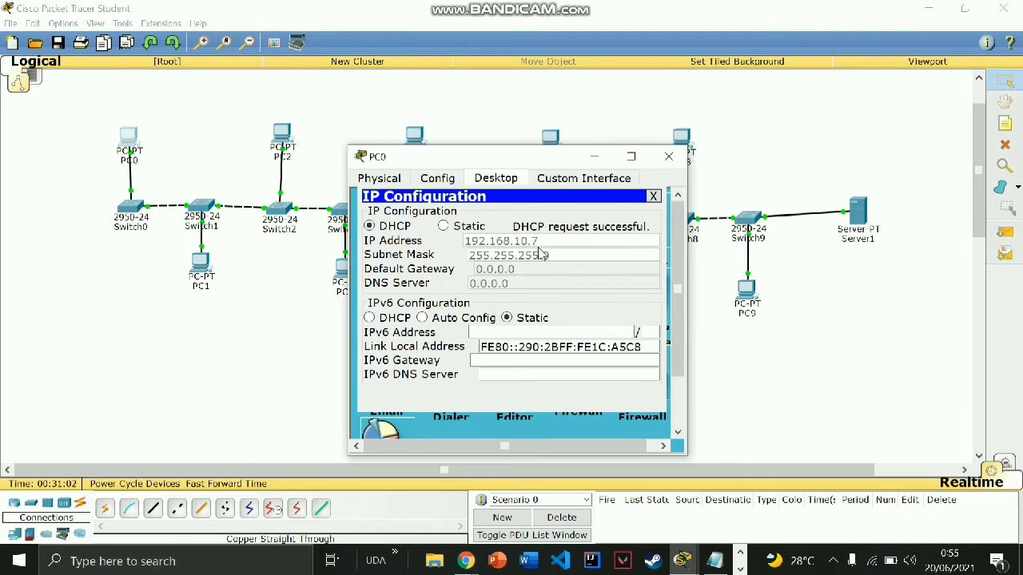
click(653, 195)
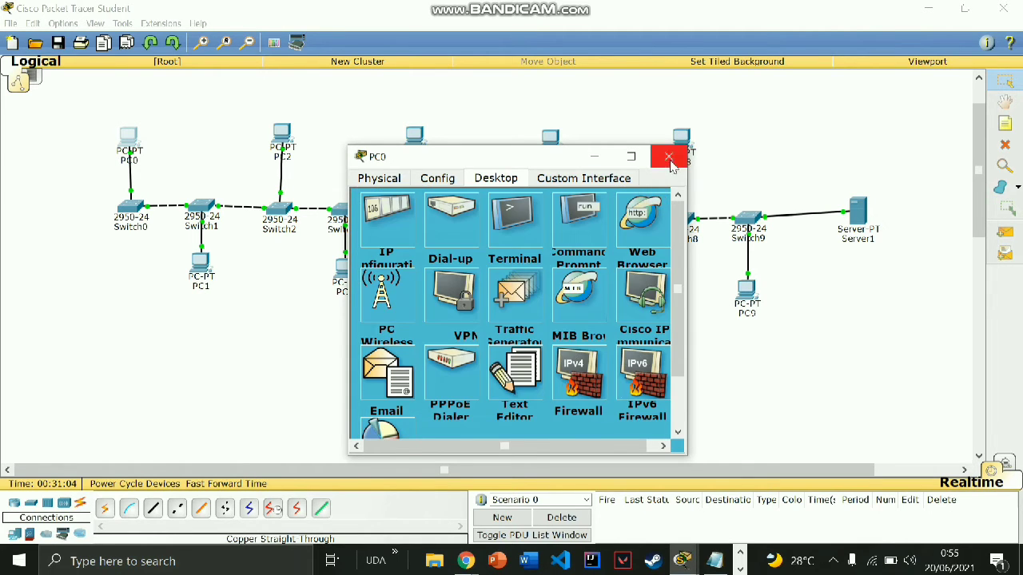
click(668, 156)
- Set PC1's IPv4 configuration to DHCP and close the PC's window
click(200, 264)
click(386, 227)
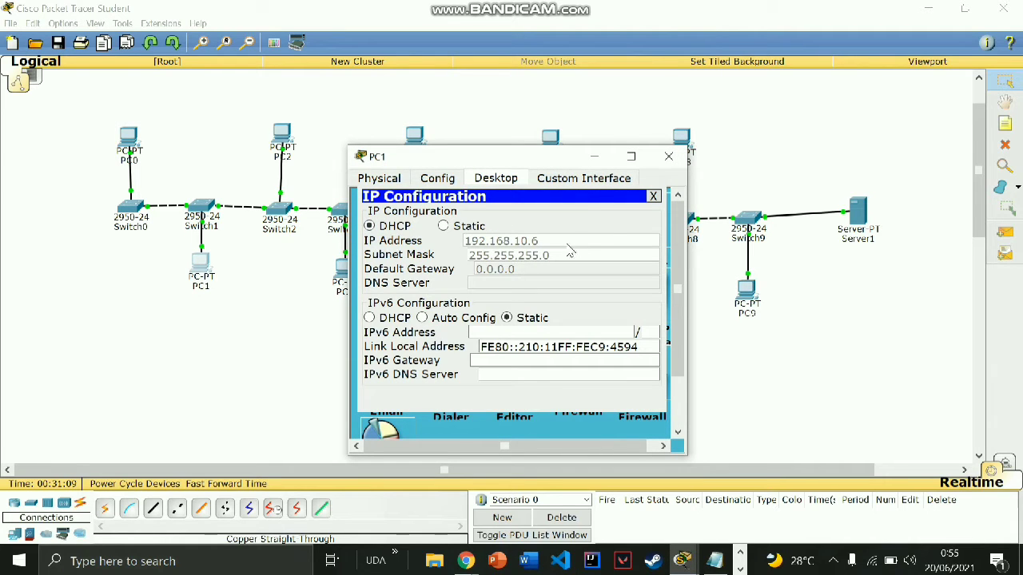
click(653, 195)
click(667, 157)
- Set PC2's IPv4 configuration to DHCP and close the PC's window
click(283, 137)
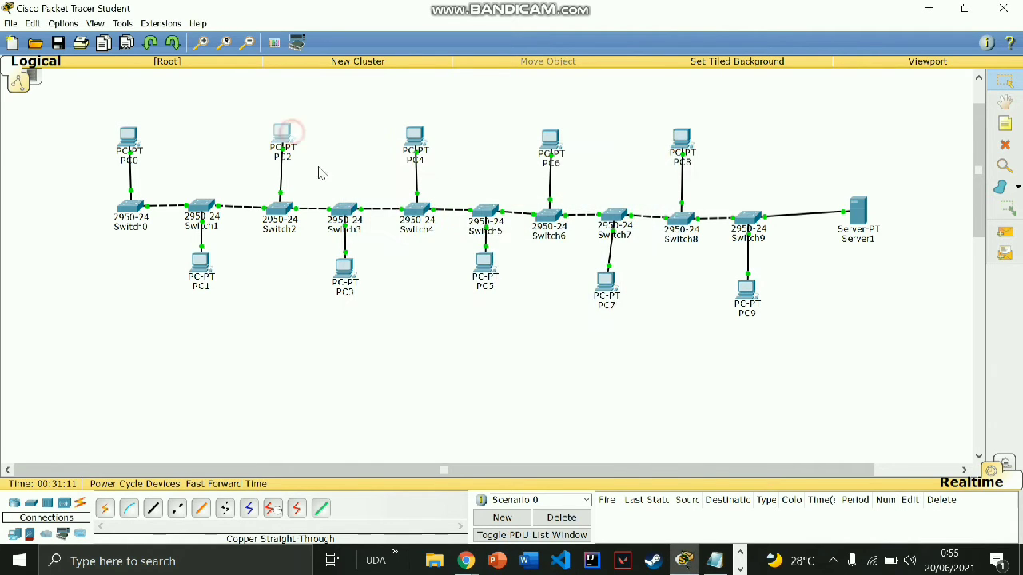
click(493, 180)
click(388, 217)
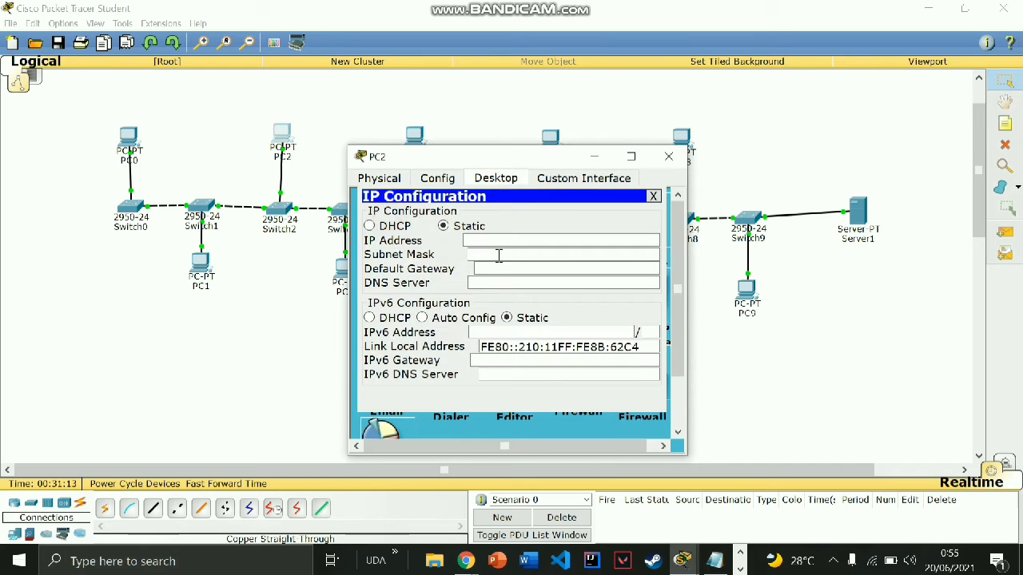
click(393, 227)
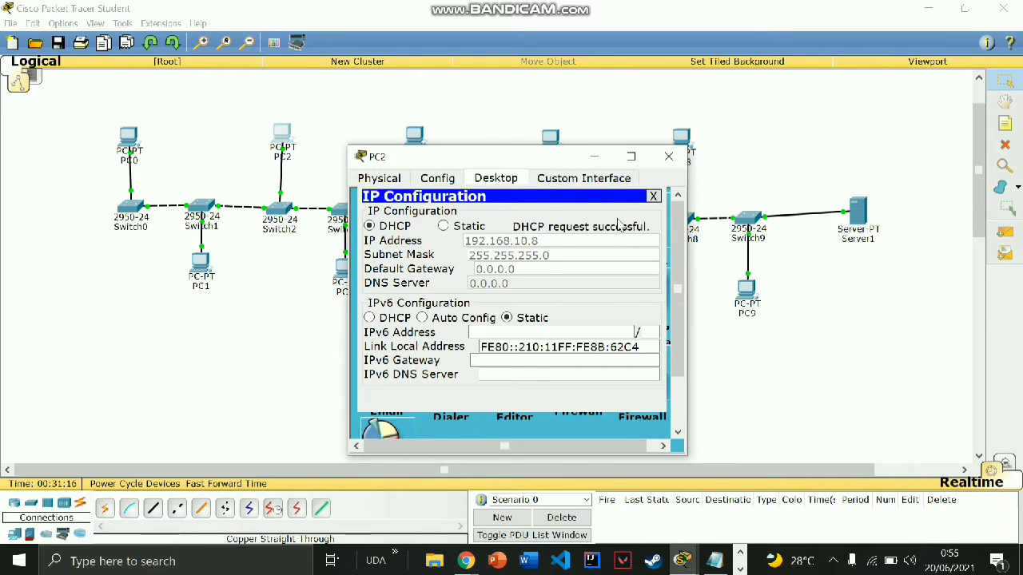
click(653, 196)
click(668, 157)
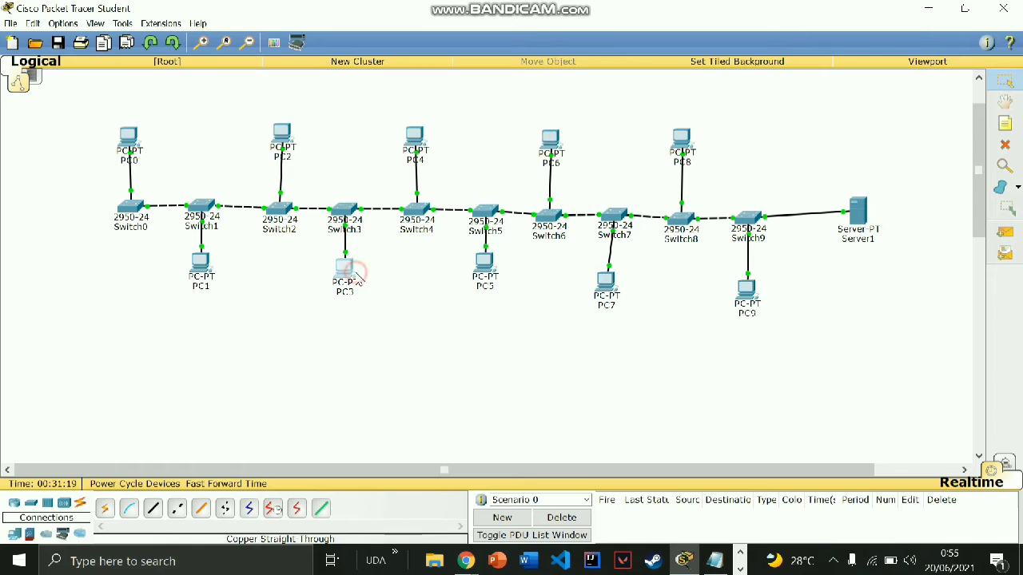
- Set PC3's IPv4 configuration to DHCP and close the PC's window
click(345, 270)
click(493, 178)
click(391, 214)
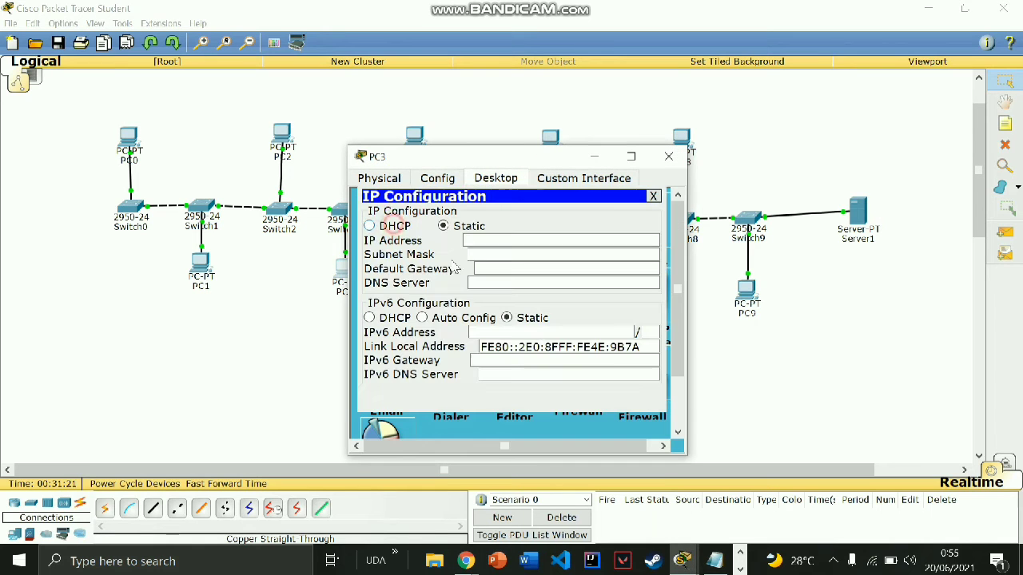
click(393, 227)
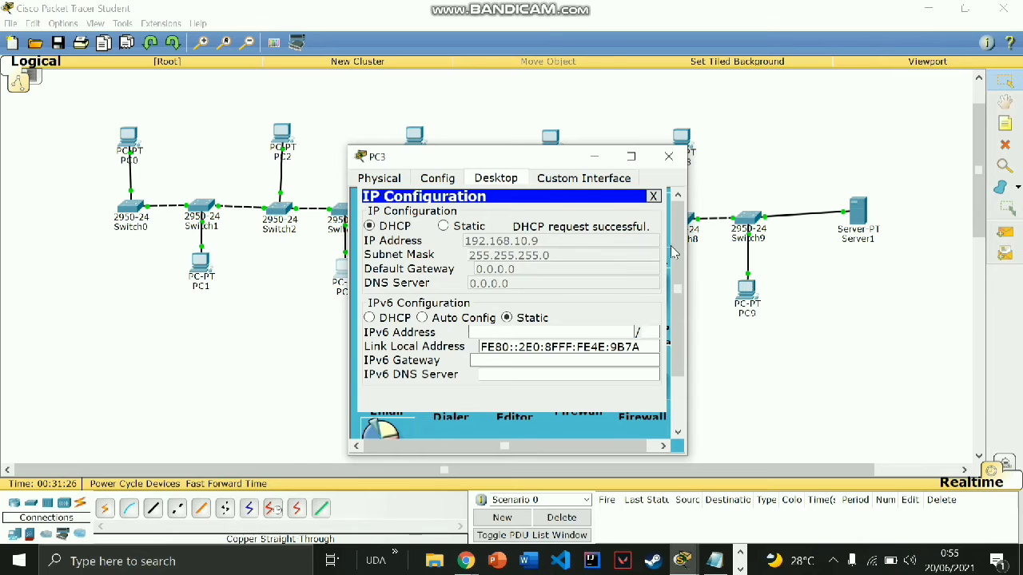
click(657, 196)
click(668, 156)
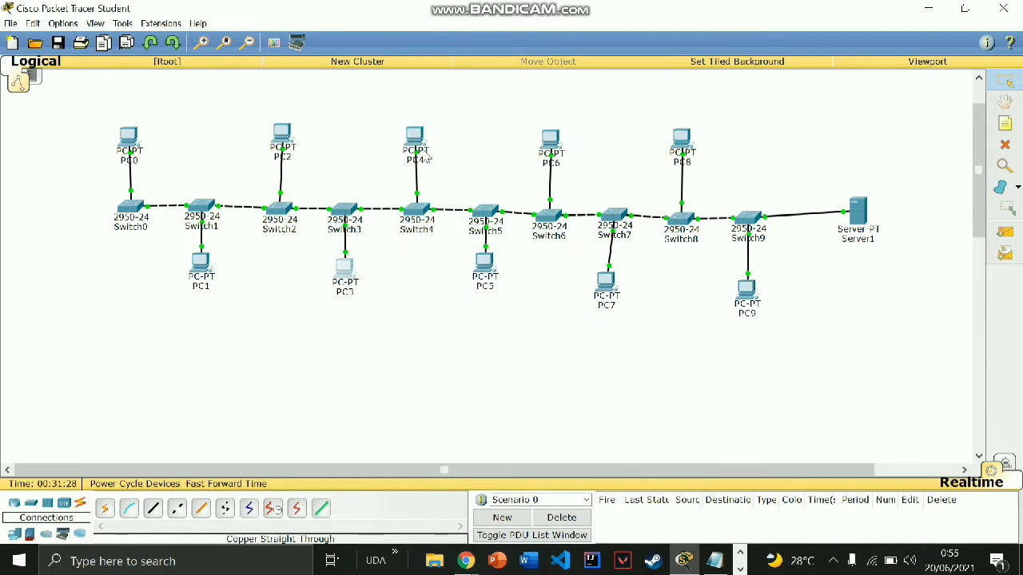
- Set PC4's IPv4 configuration to DHCP and close the PC's window
click(415, 137)
click(495, 178)
click(382, 214)
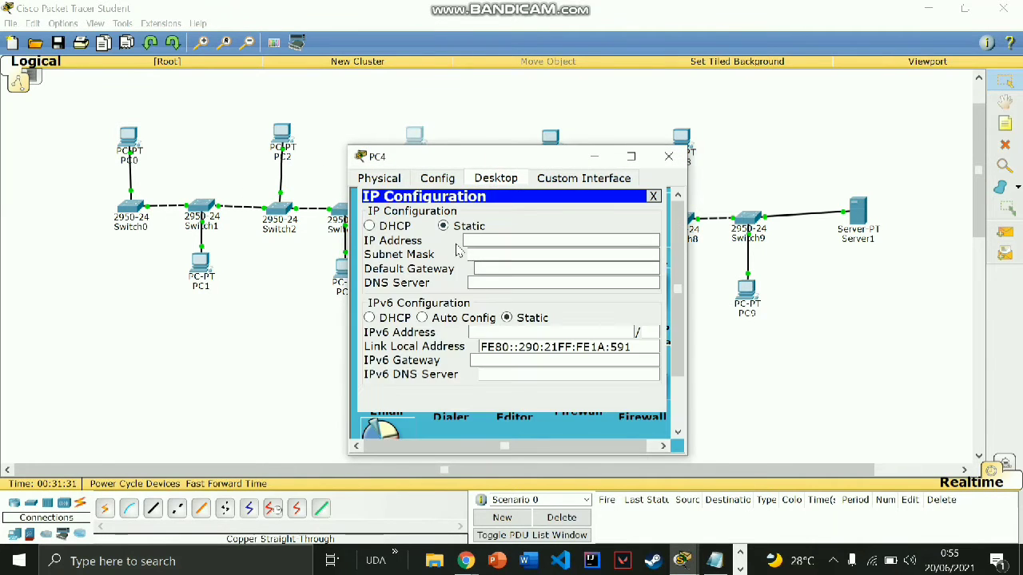
click(393, 226)
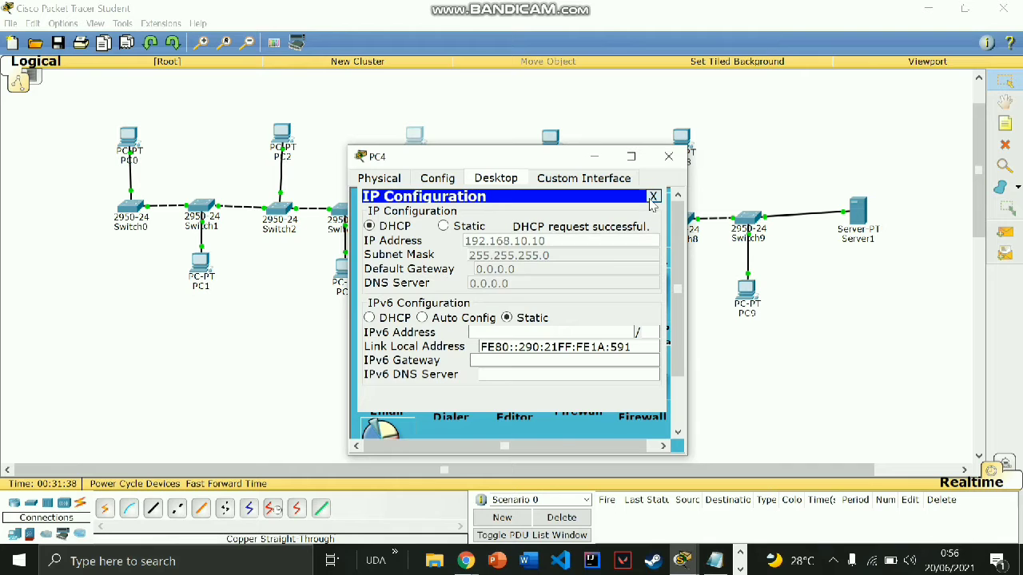
click(653, 196)
click(668, 156)
- Set PC5's IPv4 configuration to DHCP and close the PC's window
click(494, 254)
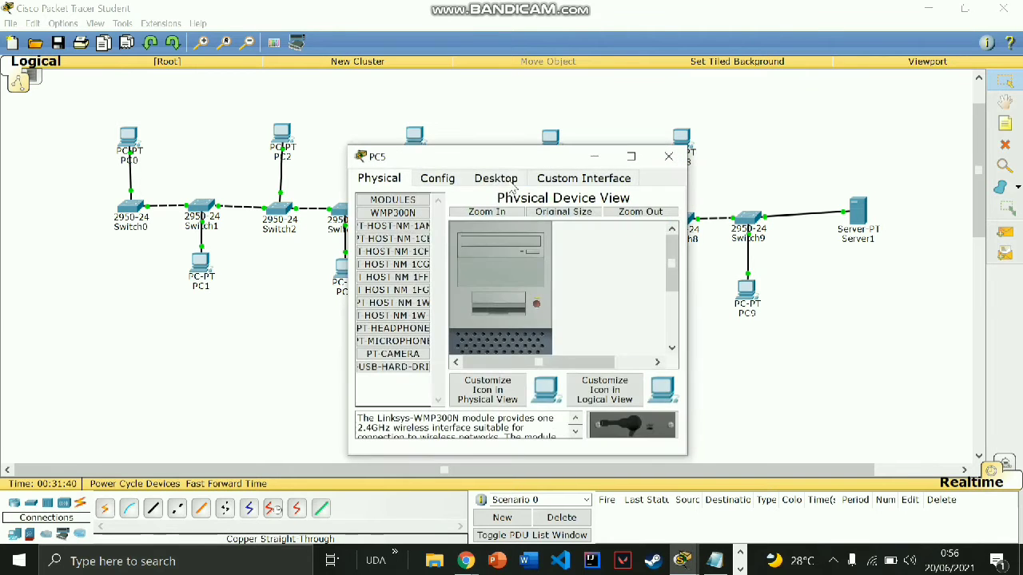
click(495, 178)
click(388, 209)
click(397, 227)
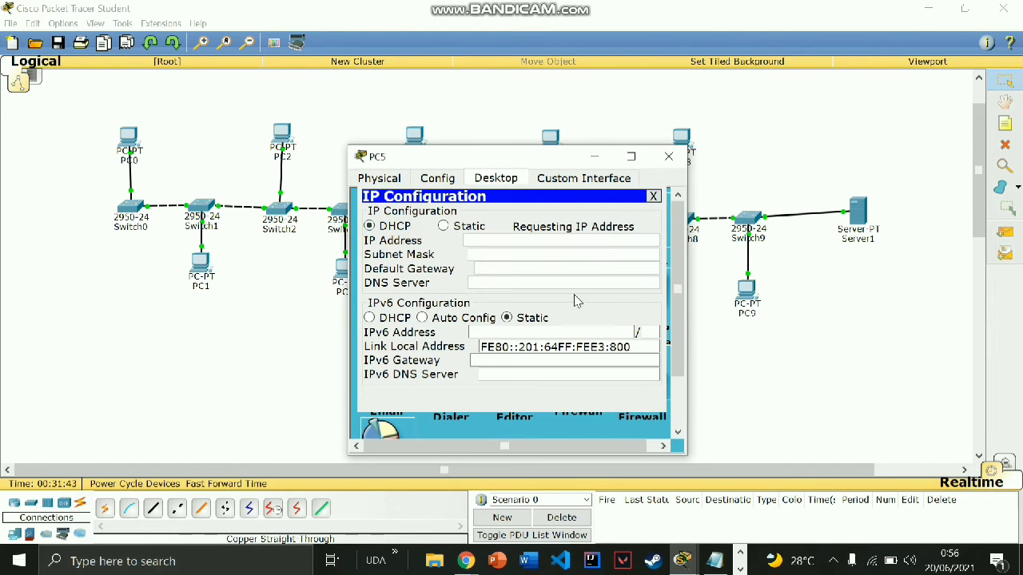
click(653, 196)
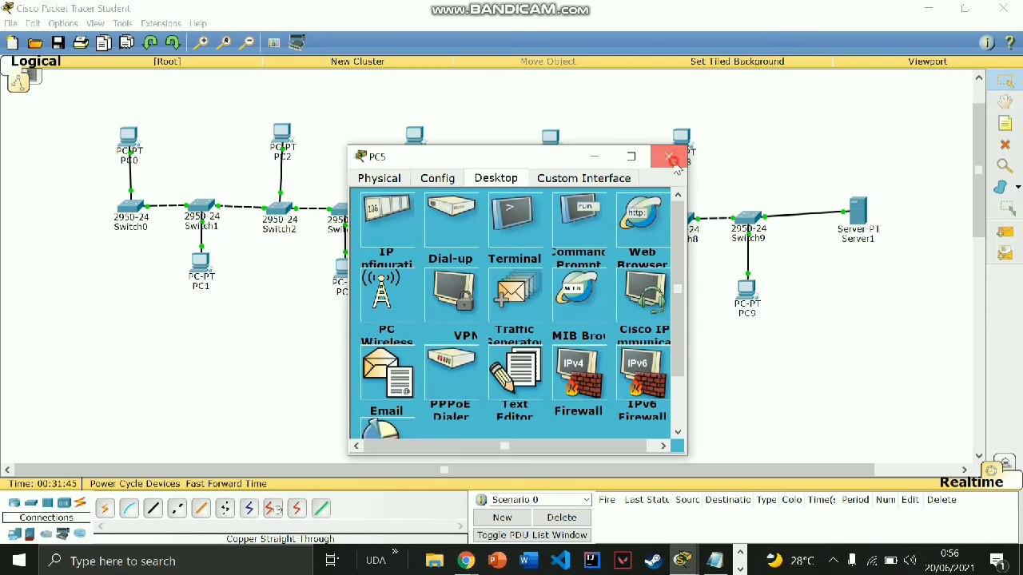
click(668, 156)
- Set PC9's IPv4 configuration to DHCP and close the PC's window
click(746, 294)
click(437, 177)
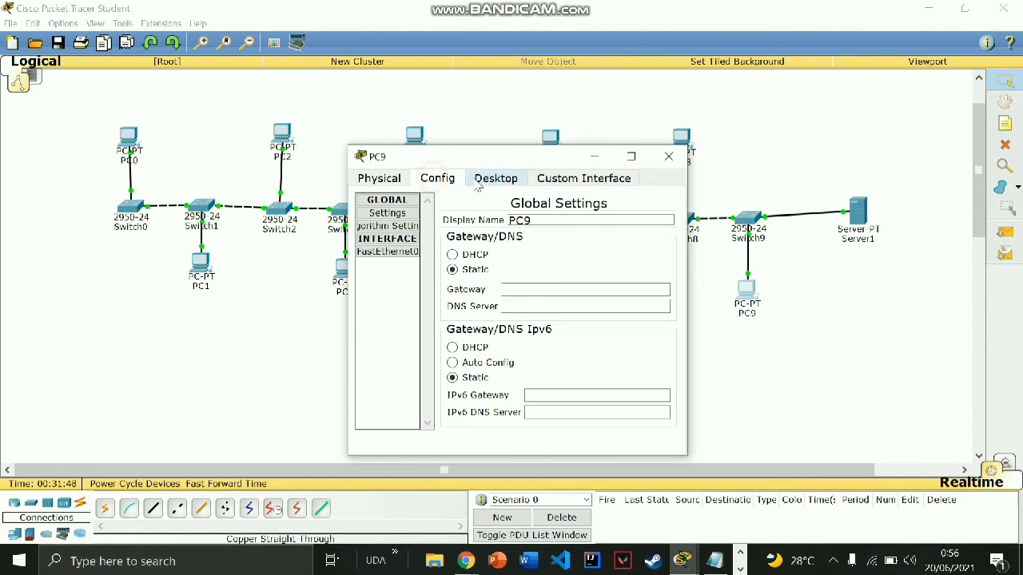
click(495, 178)
click(399, 237)
click(395, 226)
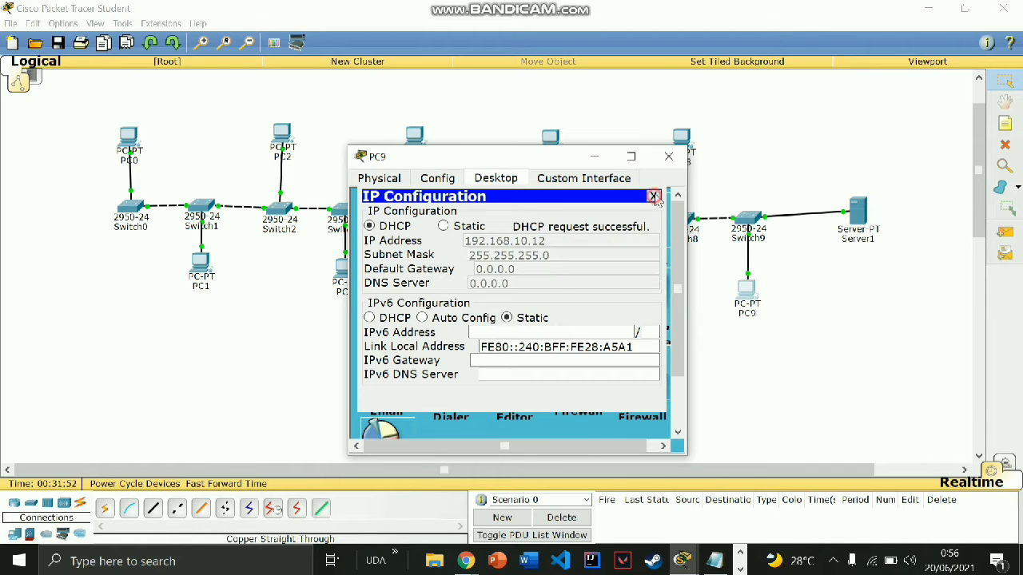
click(653, 195)
click(673, 162)
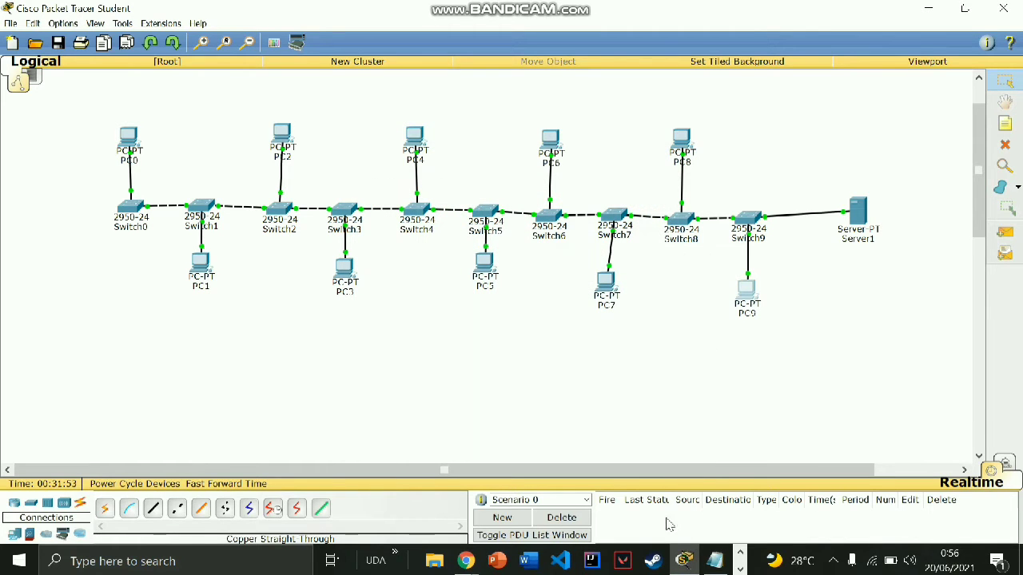
- Switch to Notepad and highlight the bus topology and mesh topology items in the assignment list
click(711, 563)
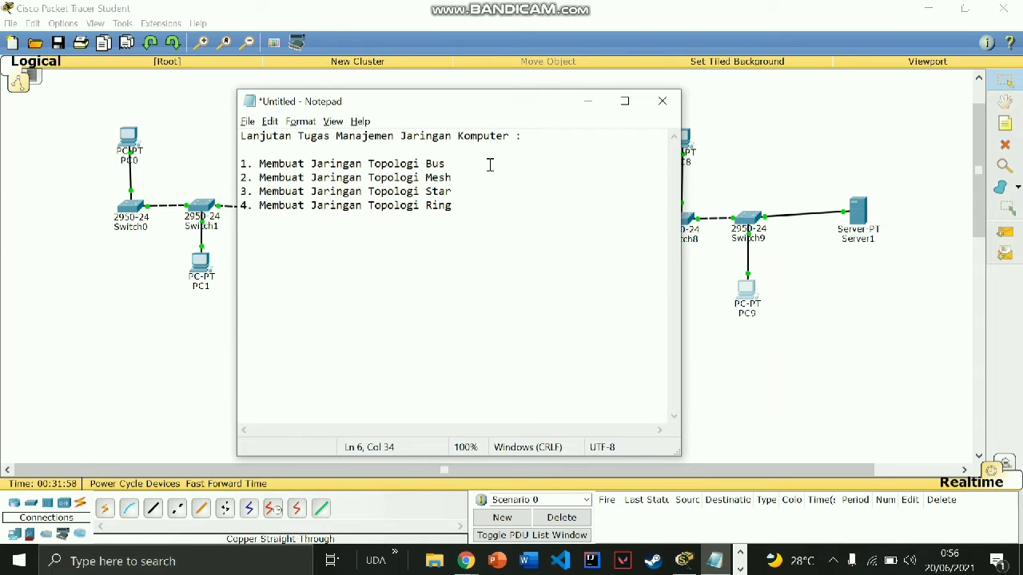
drag(445, 164, 245, 160)
click(456, 172)
click(463, 166)
drag(501, 174, 260, 182)
click(486, 186)
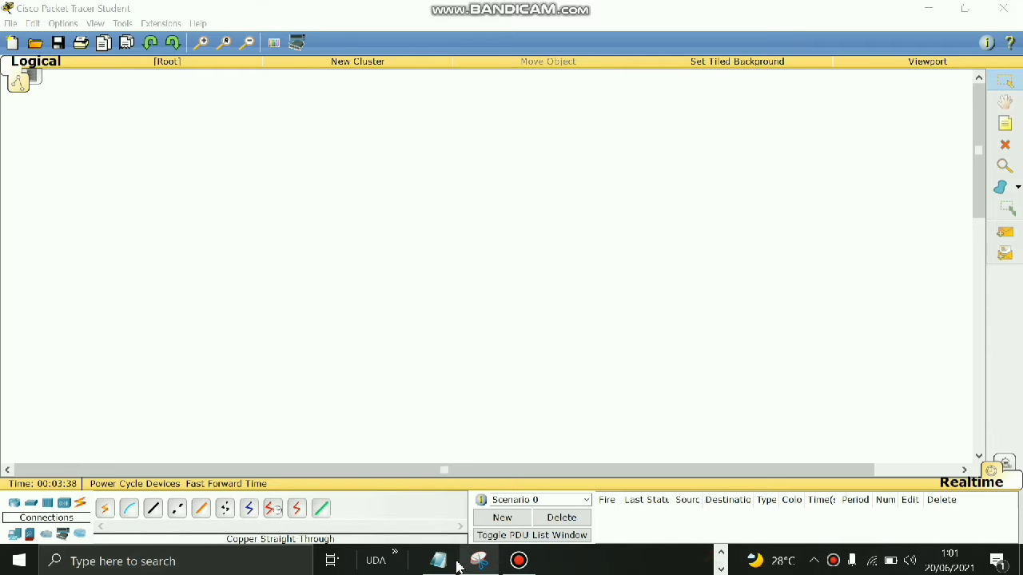
- Bring up the Notepad assignment list over the empty workspace and highlight item 2, "Membuat Jaringan Topologi Mesh"
click(449, 560)
click(540, 228)
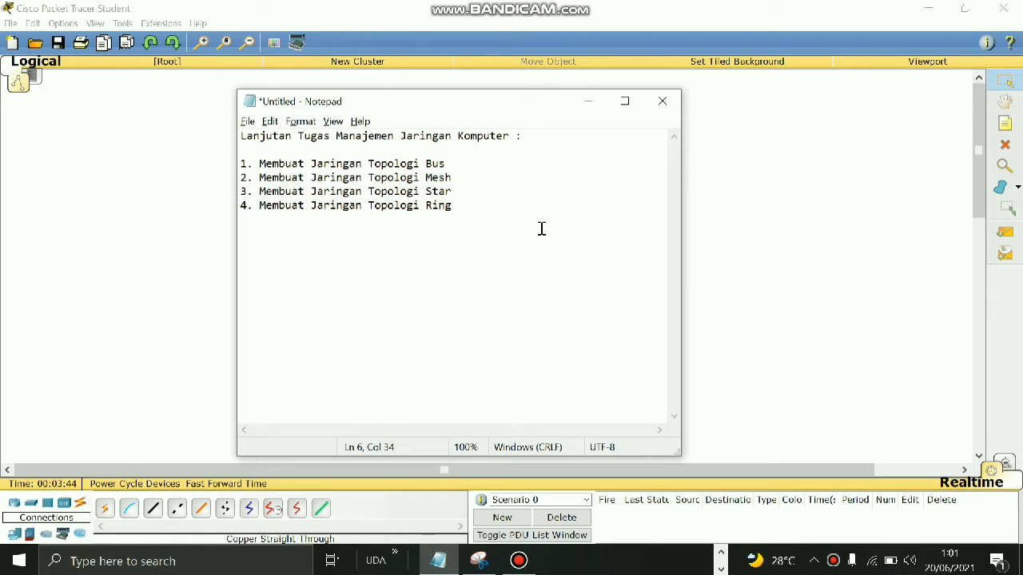
drag(258, 176, 457, 182)
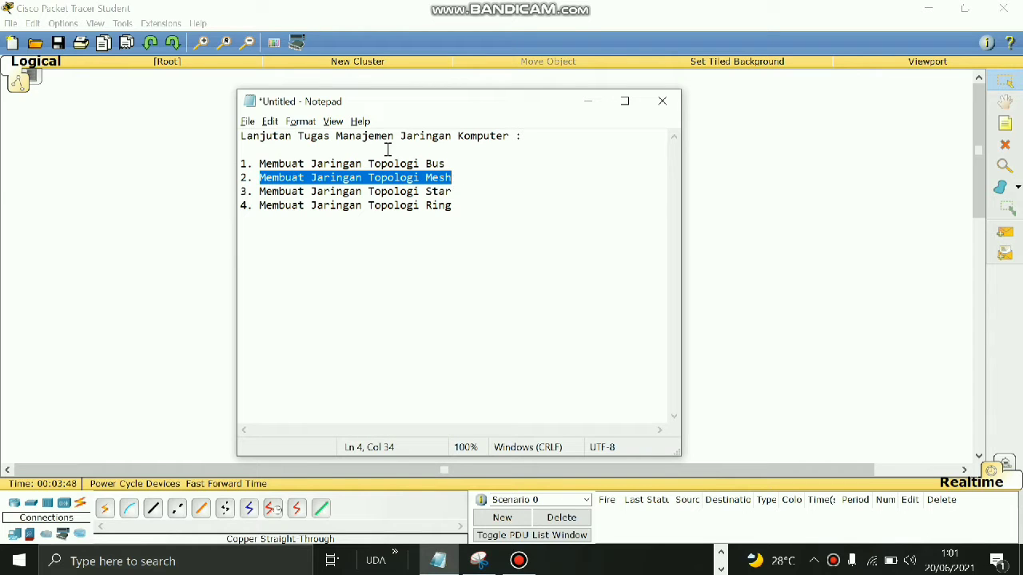
drag(361, 137, 495, 136)
click(497, 136)
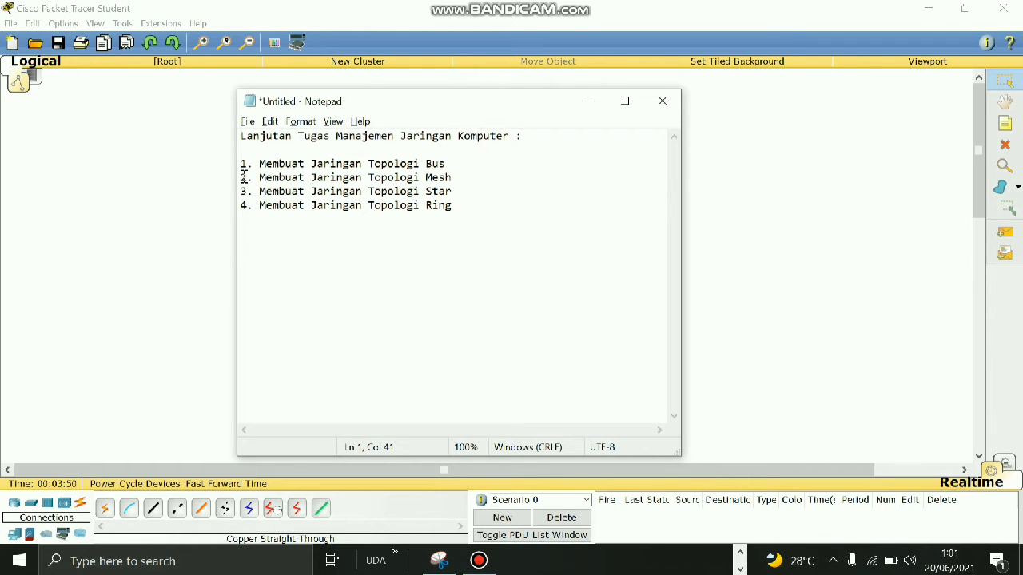
drag(242, 177, 480, 180)
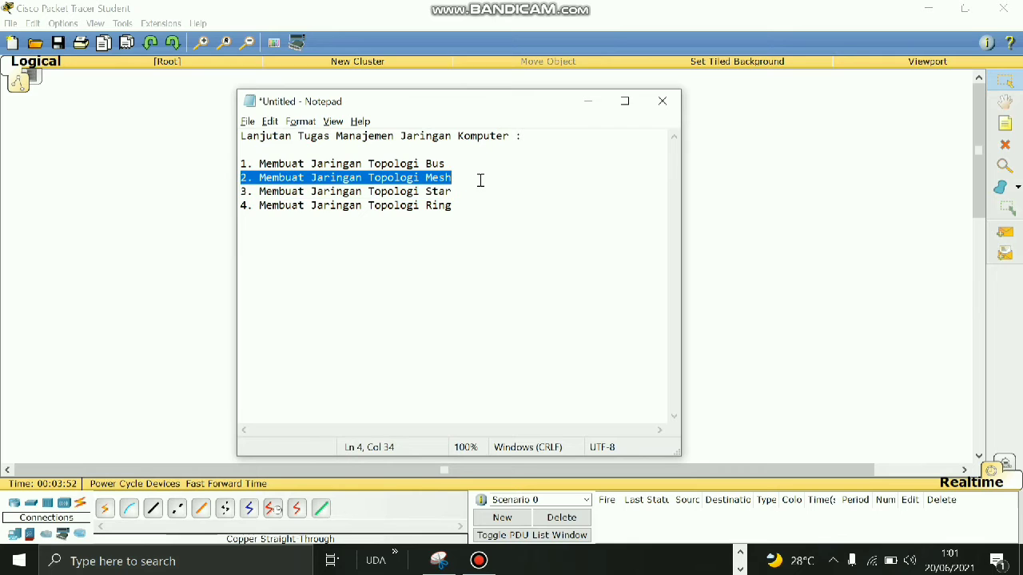
- Review the mesh topology reference snip (Topologi jala), and minimise it and the Notepad list to reveal the empty workspace
click(481, 179)
key(alt+Tab)
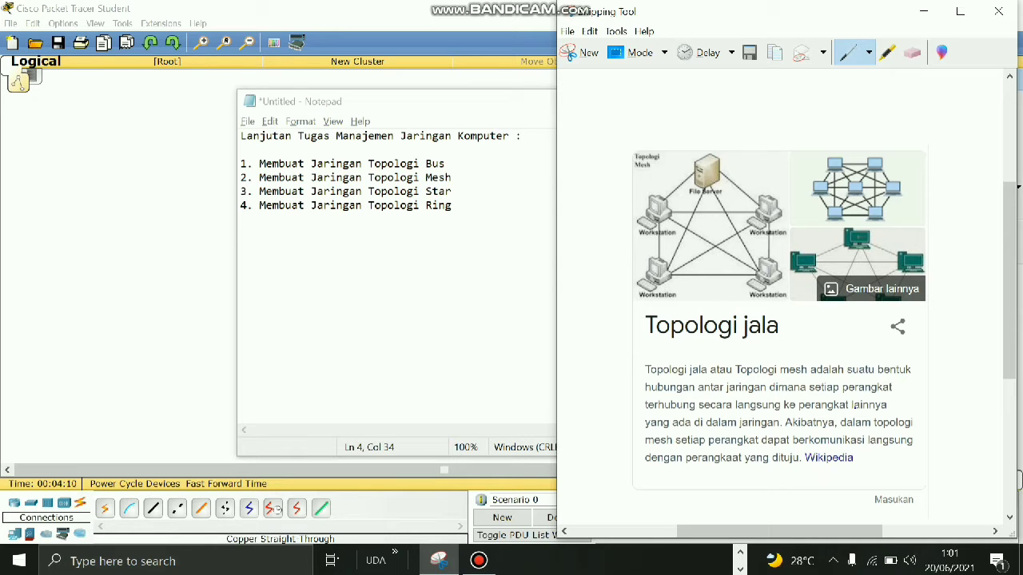
click(923, 11)
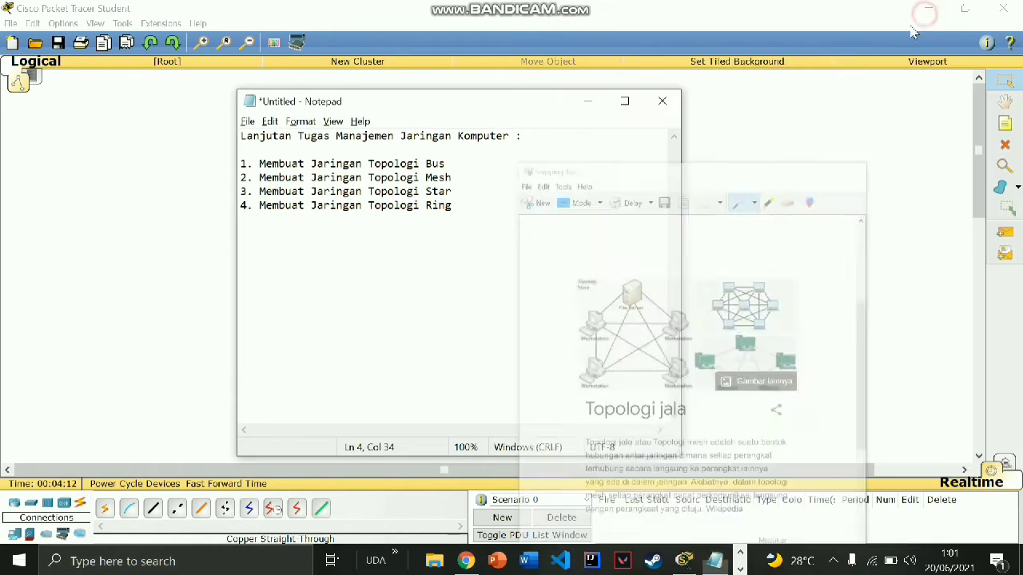
click(583, 104)
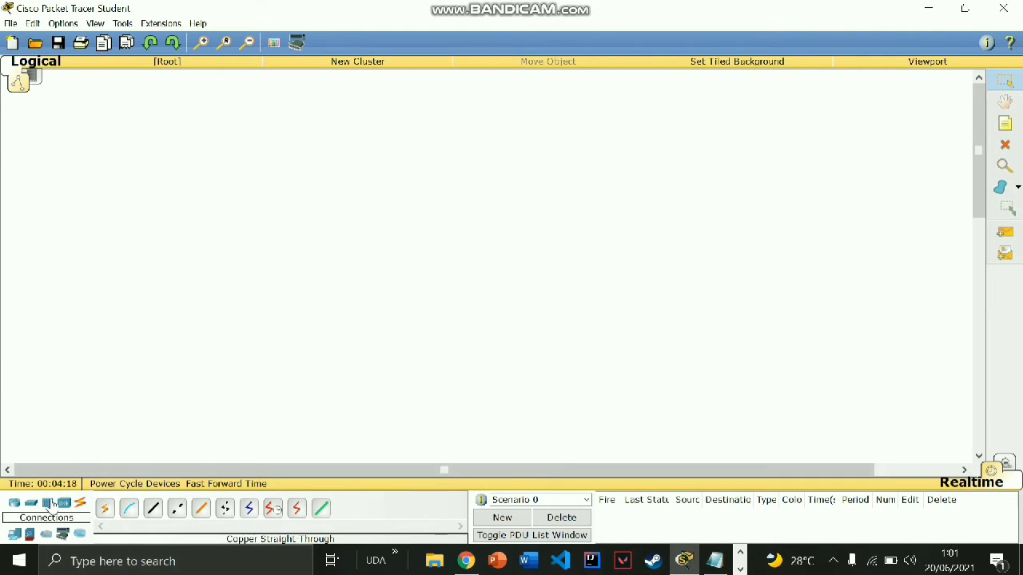
- Place three generic PC-PT end devices one below another, with the third offset slightly inward to begin the mesh ring
click(19, 537)
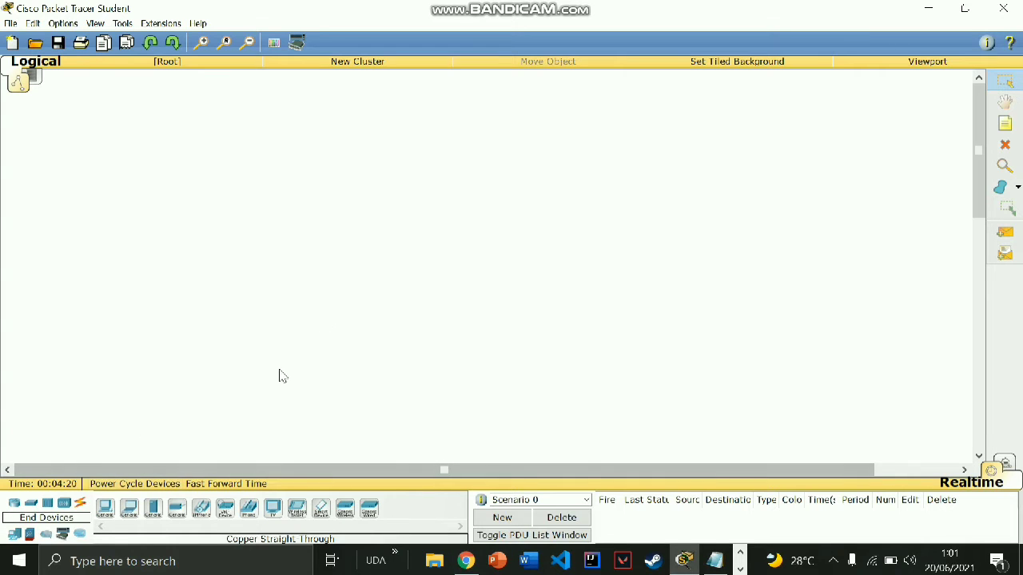
click(109, 507)
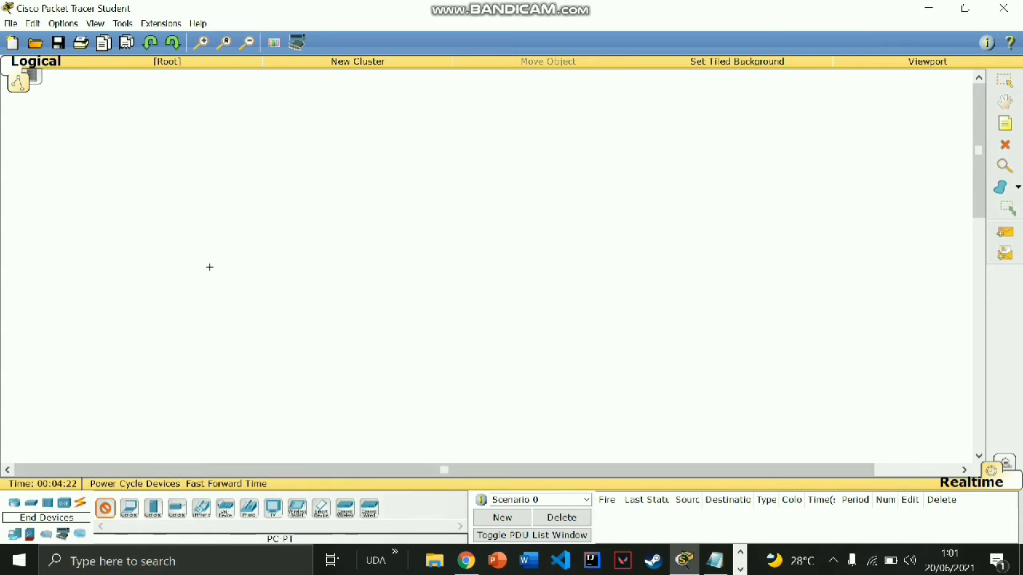
click(185, 155)
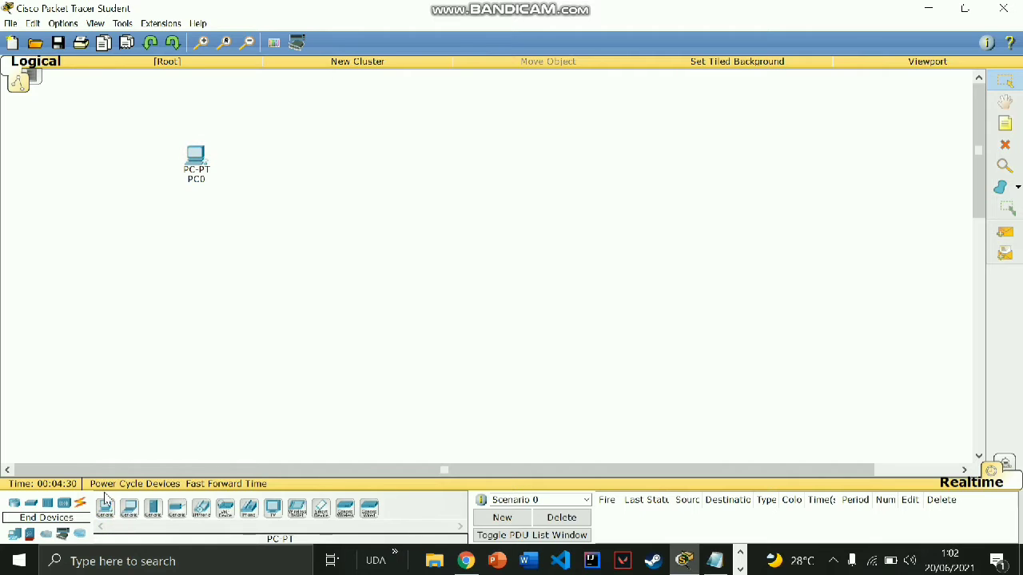
drag(109, 507, 202, 264)
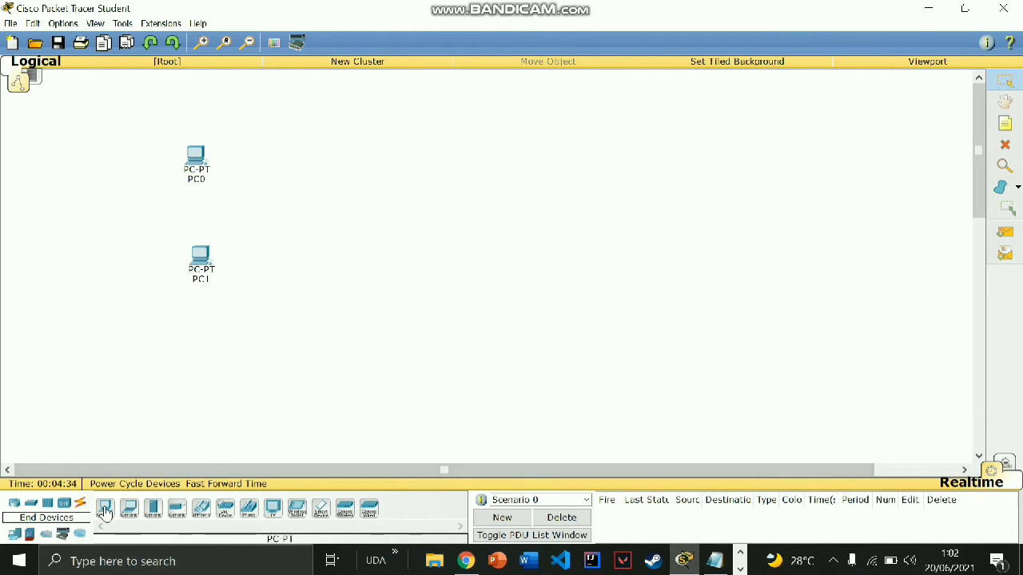
drag(104, 508, 259, 365)
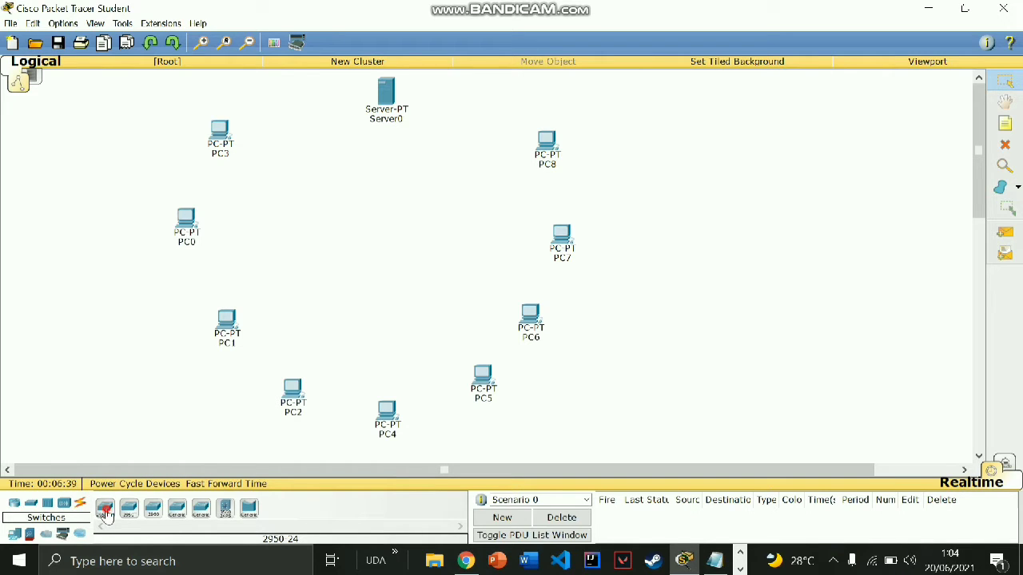
- Place three 2950-24 switches inside the ring of PCs: one below Server0, one near PC0 and one near PC1
drag(106, 515, 380, 163)
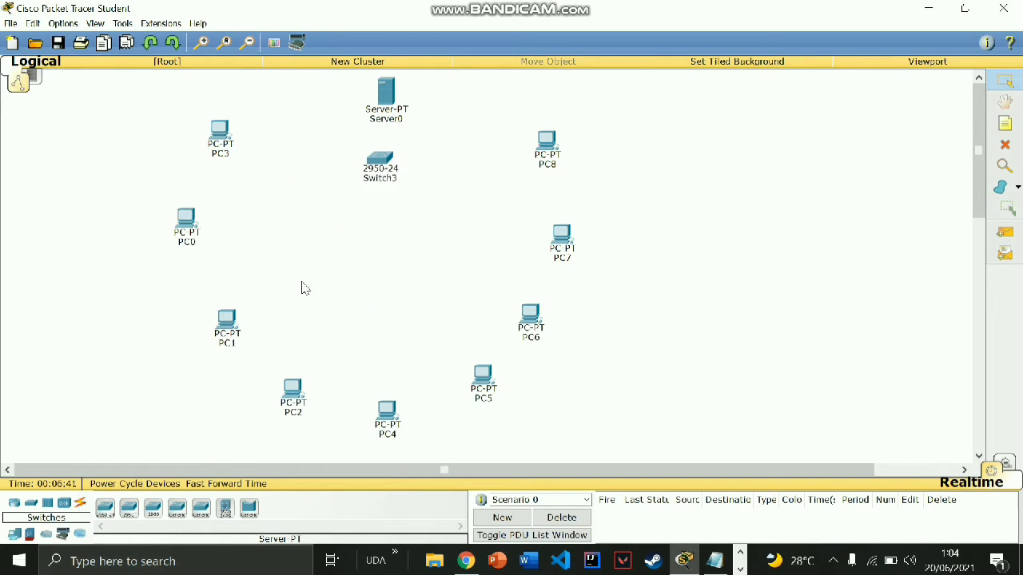
drag(106, 515, 272, 226)
drag(107, 516, 276, 302)
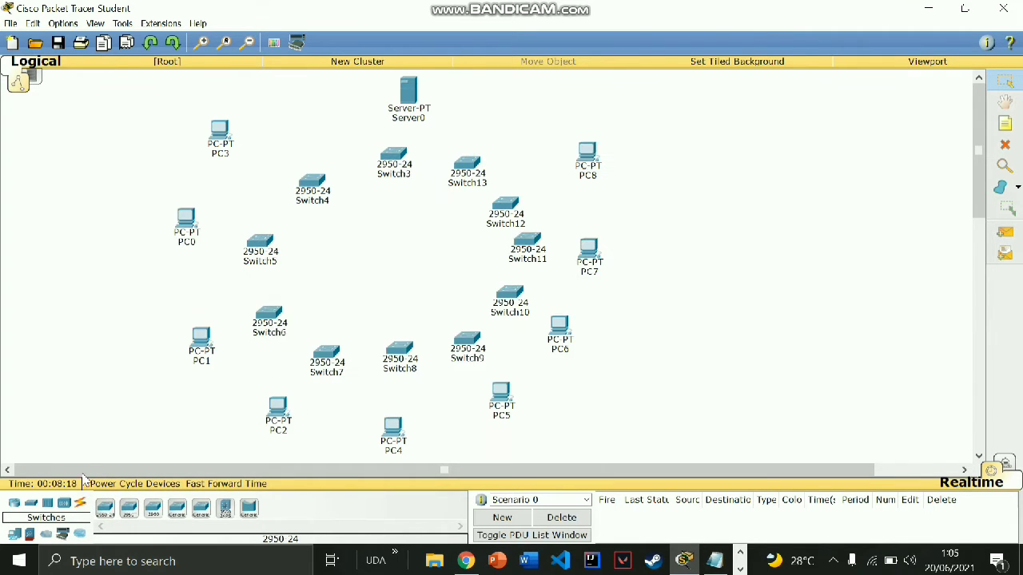
- Show the available connection cables and shift Switch3 and Switch13 slightly to the left
click(80, 503)
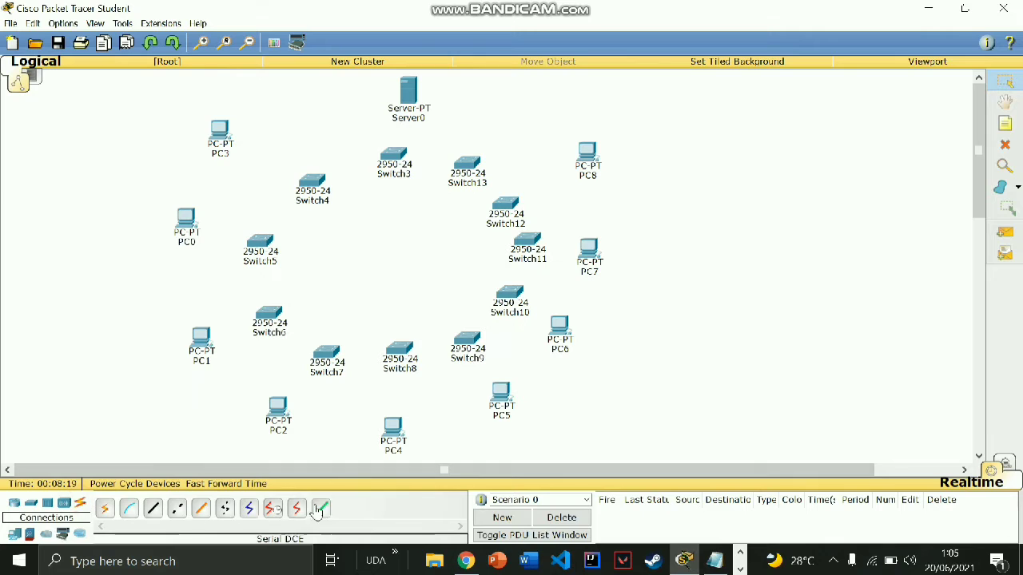
drag(403, 160, 389, 162)
drag(467, 168, 457, 167)
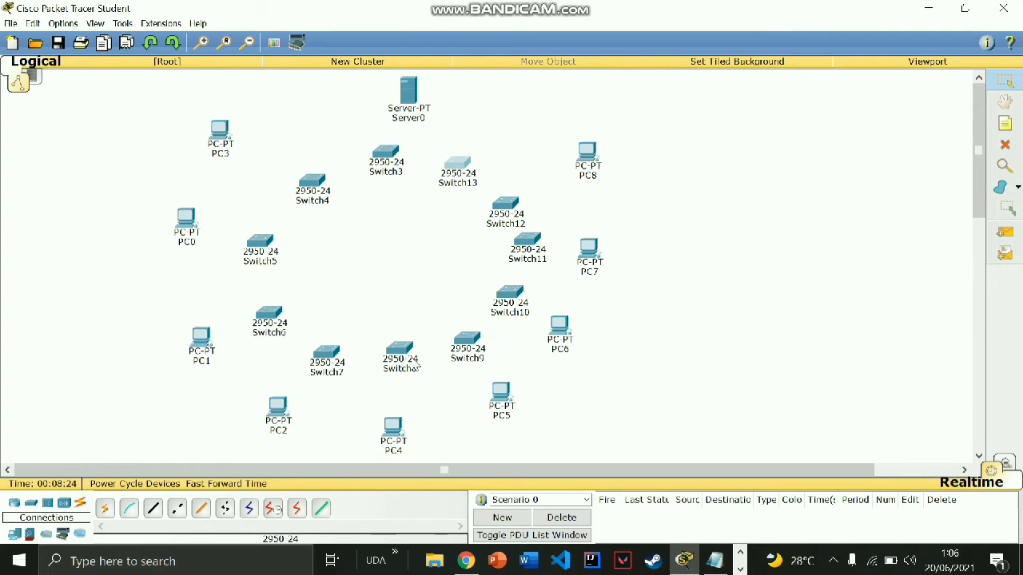
- Connect Switch3 to Switch4 with a copper cross-over cable between FastEthernet ports
click(179, 512)
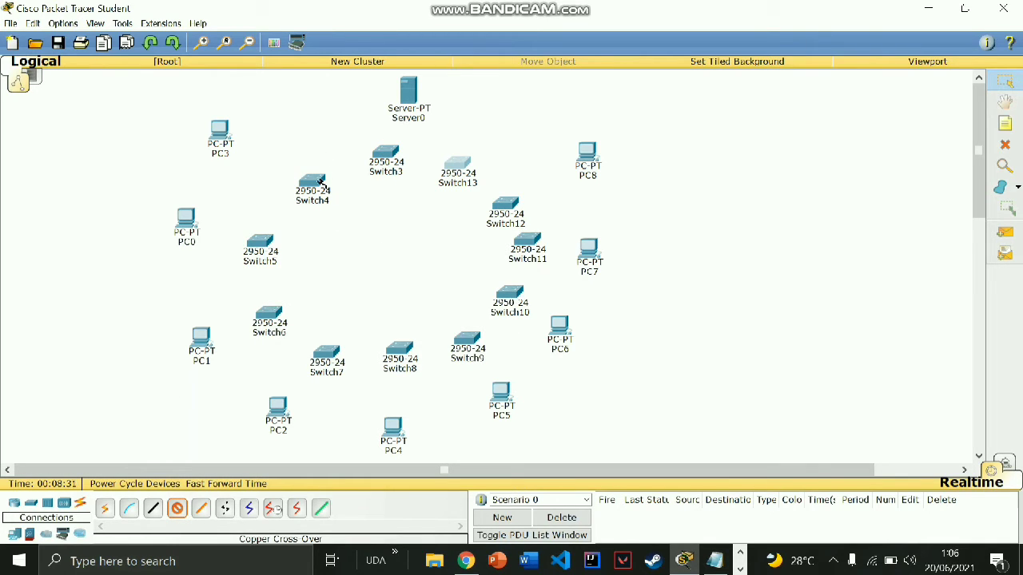
click(383, 157)
click(375, 182)
click(319, 184)
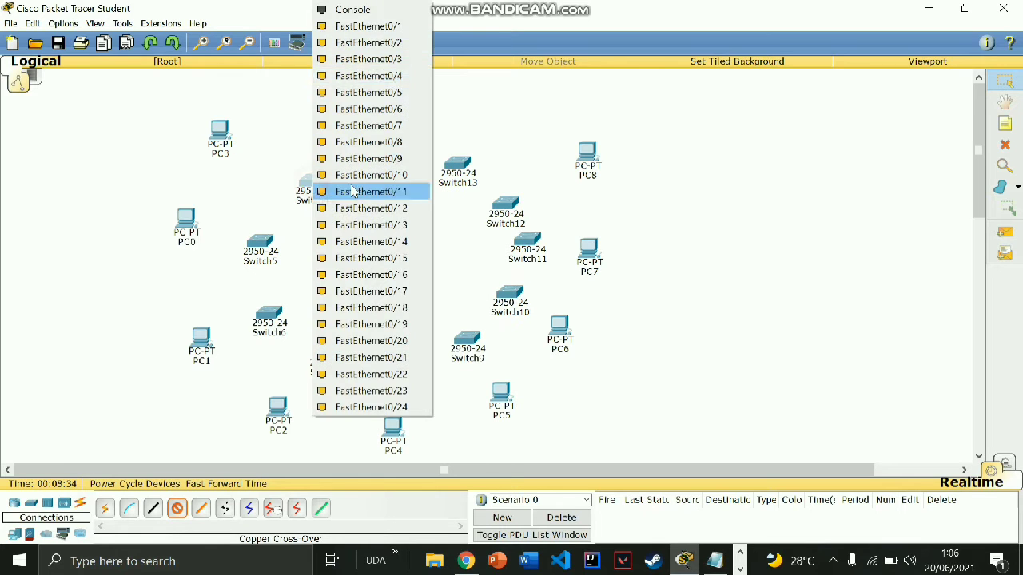
click(375, 42)
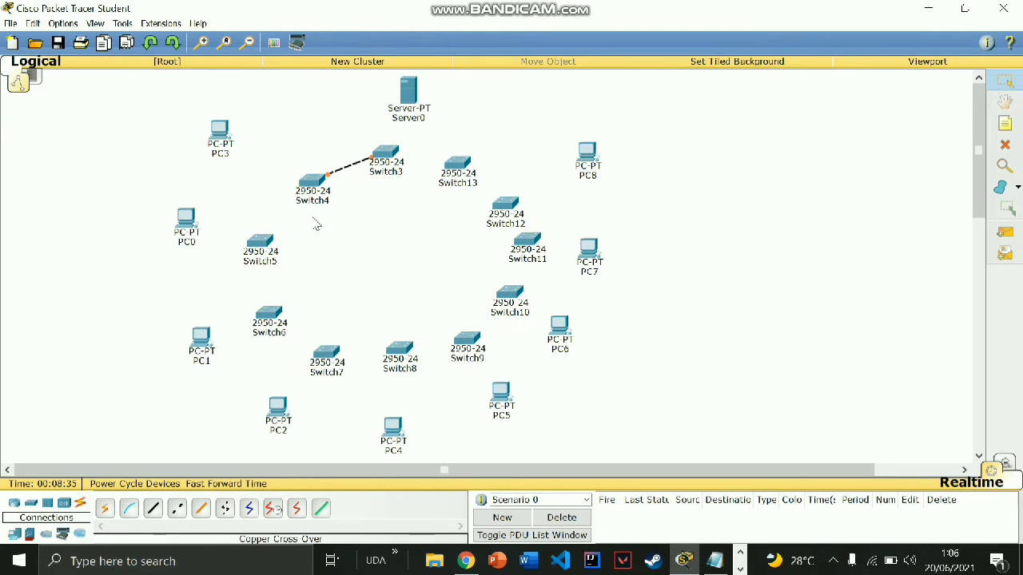
- Connect Switch3 to Switch5 with a copper cross-over cable between FastEthernet ports
click(178, 508)
click(396, 153)
click(408, 177)
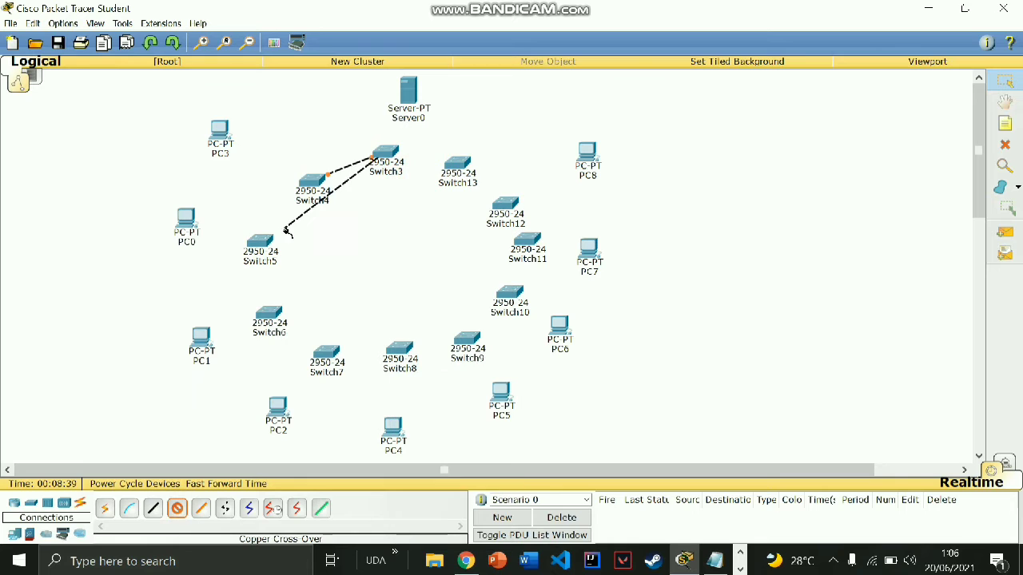
click(261, 242)
click(356, 27)
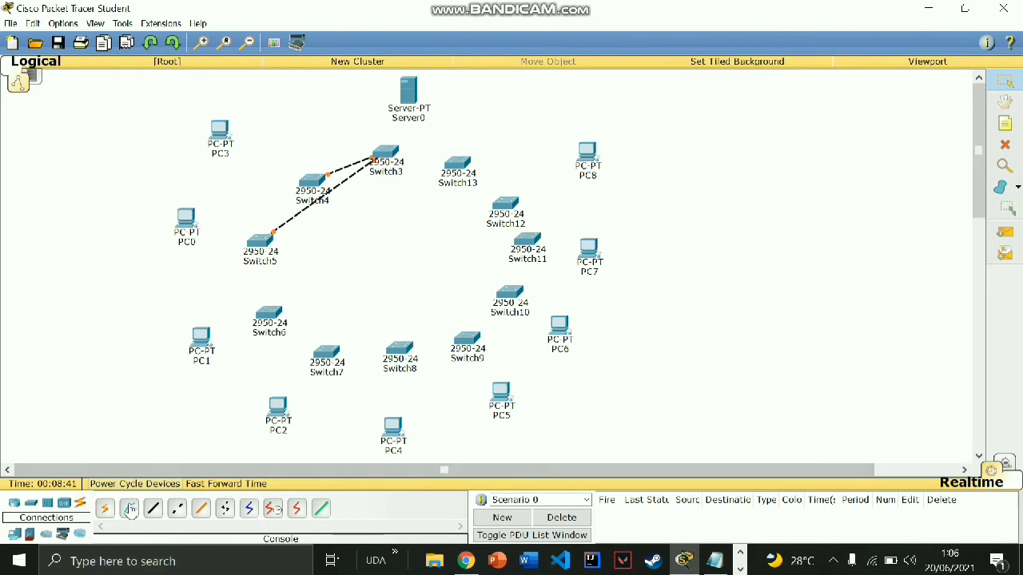
- Connect Switch3's FastEthernet0/4 port to Switch6 with a copper cross-over cable
click(178, 508)
click(388, 148)
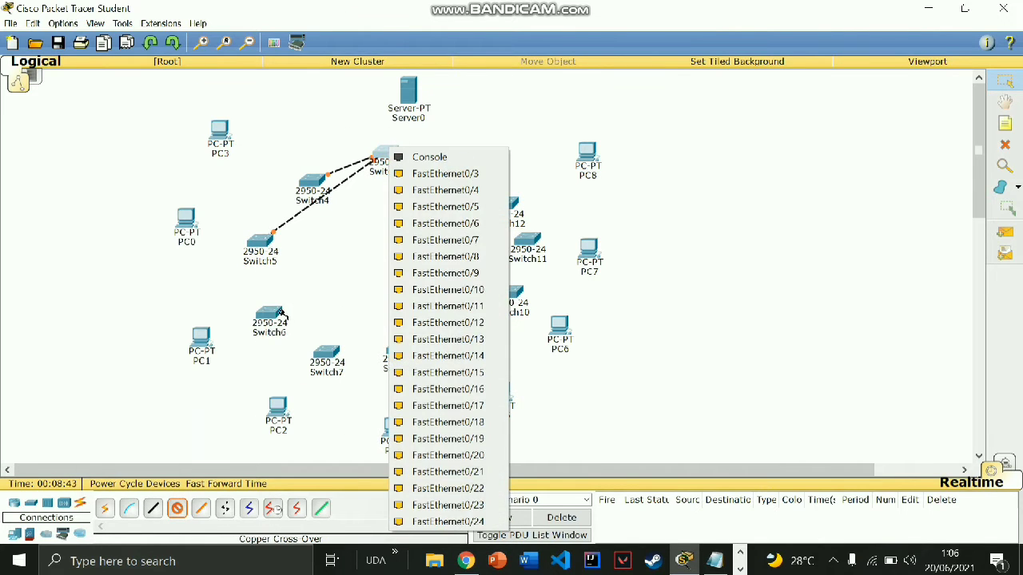
click(407, 200)
click(284, 314)
click(344, 26)
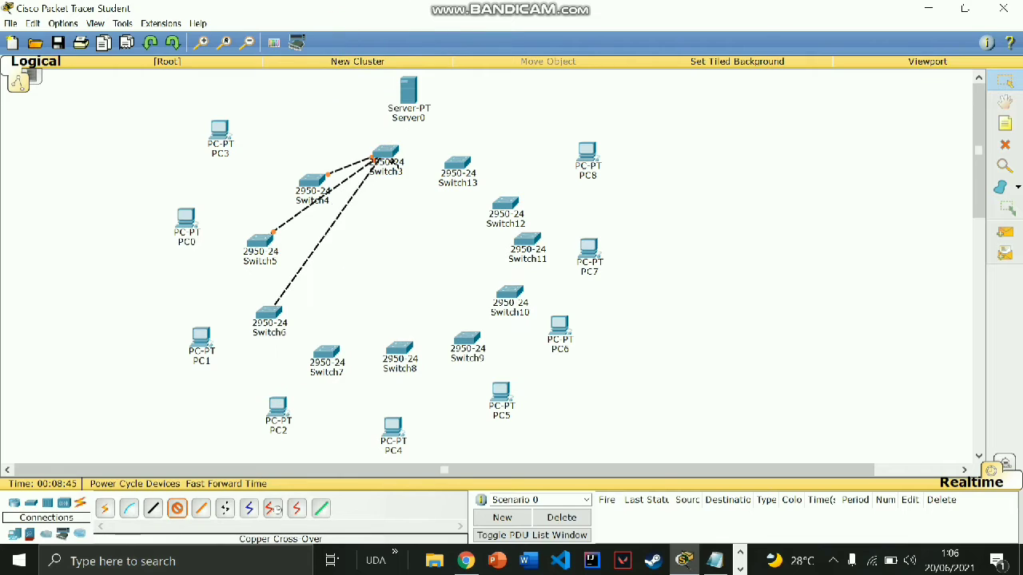
click(382, 159)
key(Escape)
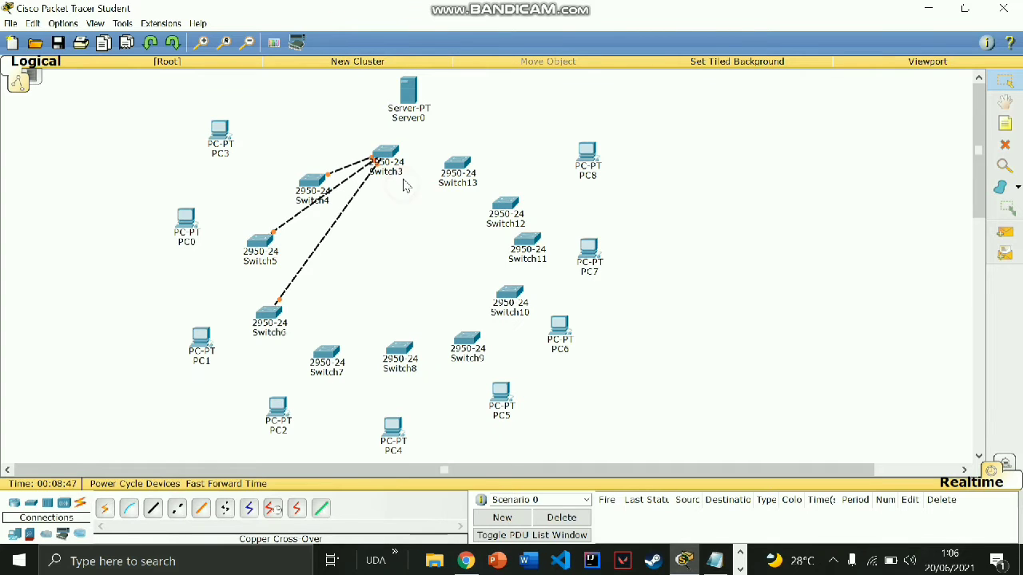
- Connect Switch3's FastEthernet0/3 port to Switch7 with a copper cross-over cable
click(179, 511)
click(383, 159)
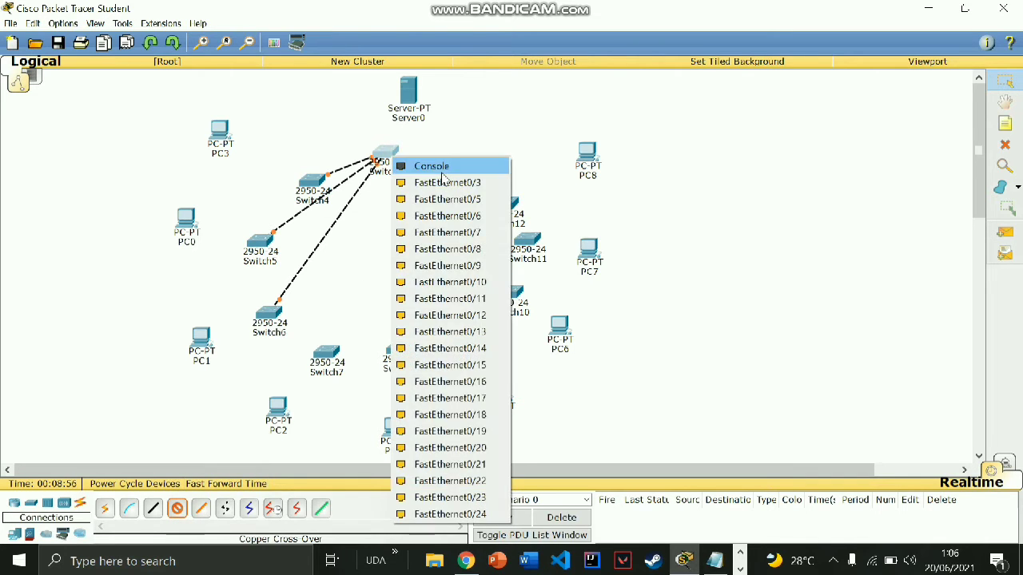
click(407, 183)
click(330, 356)
click(376, 26)
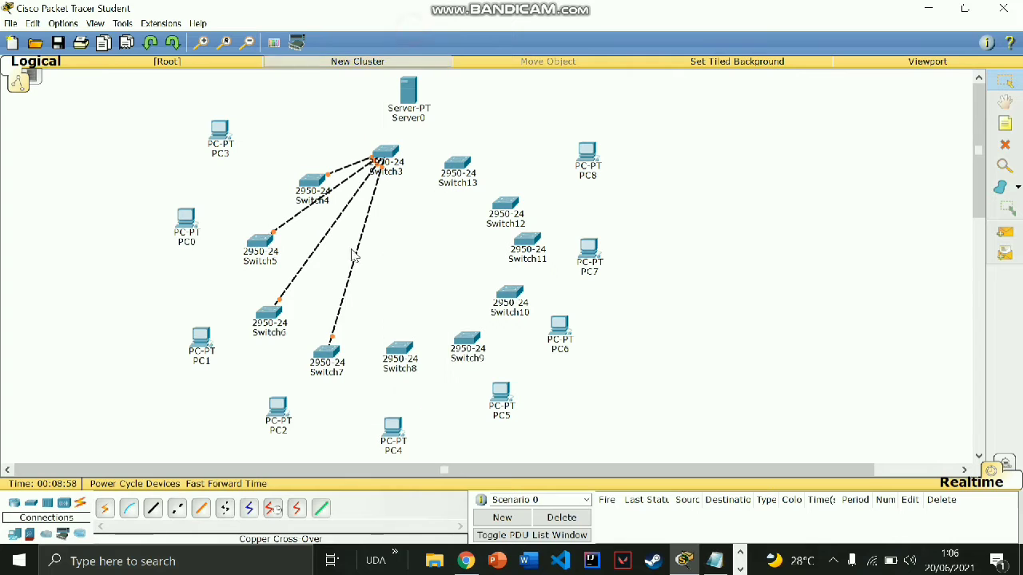
- Connect Switch3's FastEthernet0/5 port to Switch8 with a copper cross-over cable
click(177, 508)
click(383, 157)
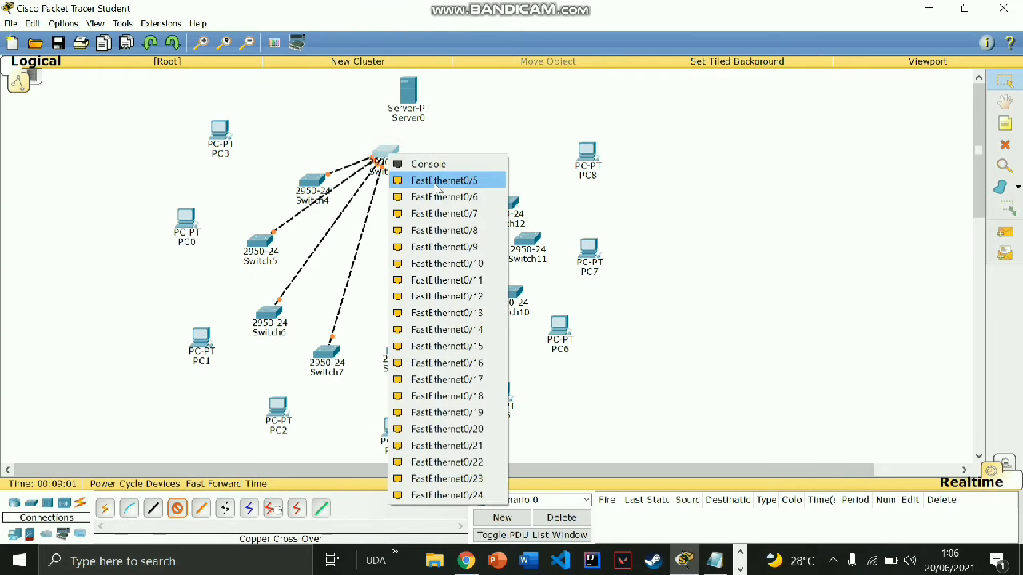
click(435, 186)
click(395, 344)
click(432, 36)
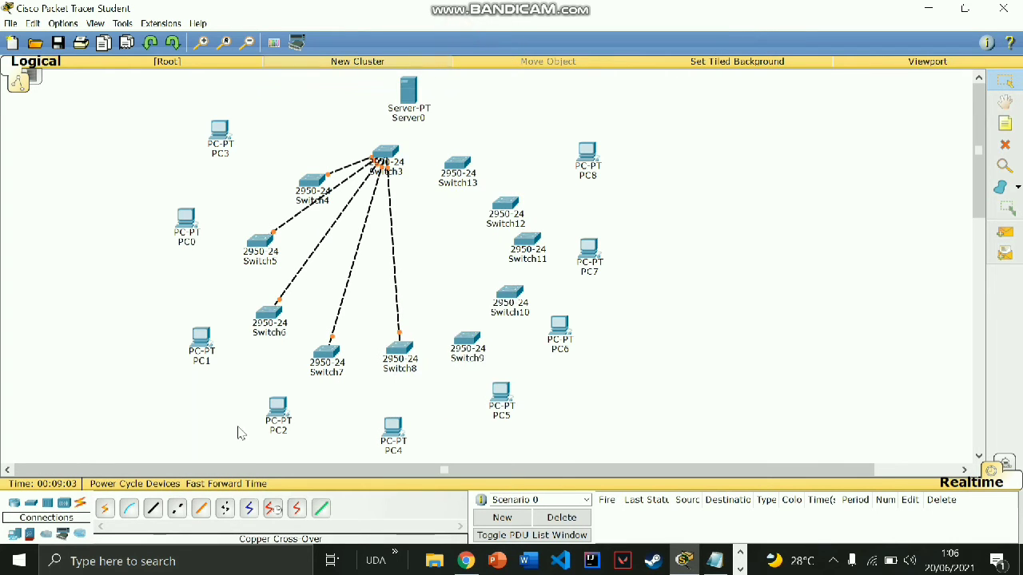
- Connect Switch3's FastEthernet0/6 port to Switch9 with a copper cross-over cable
click(178, 513)
click(387, 154)
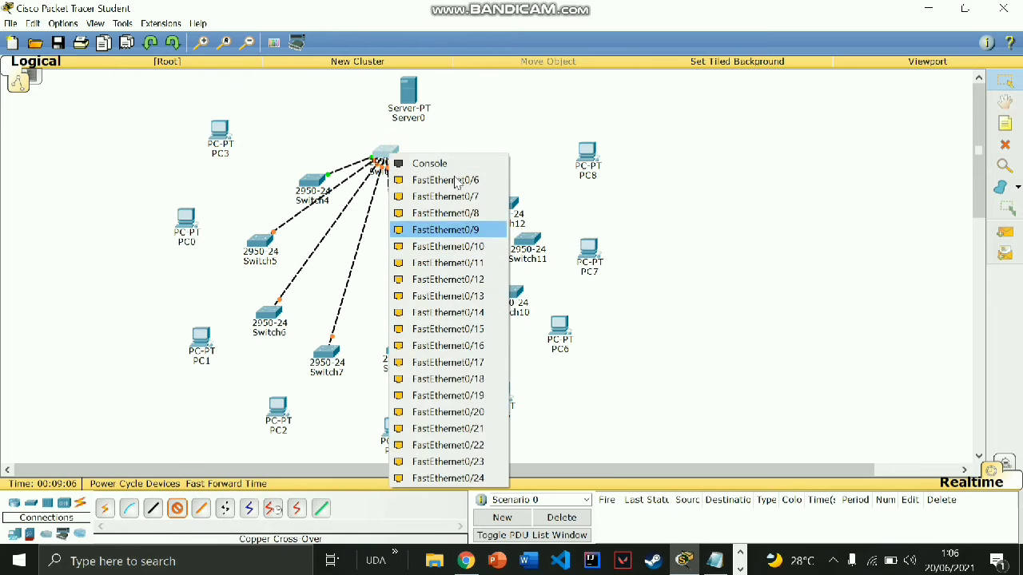
click(448, 181)
click(466, 344)
click(519, 42)
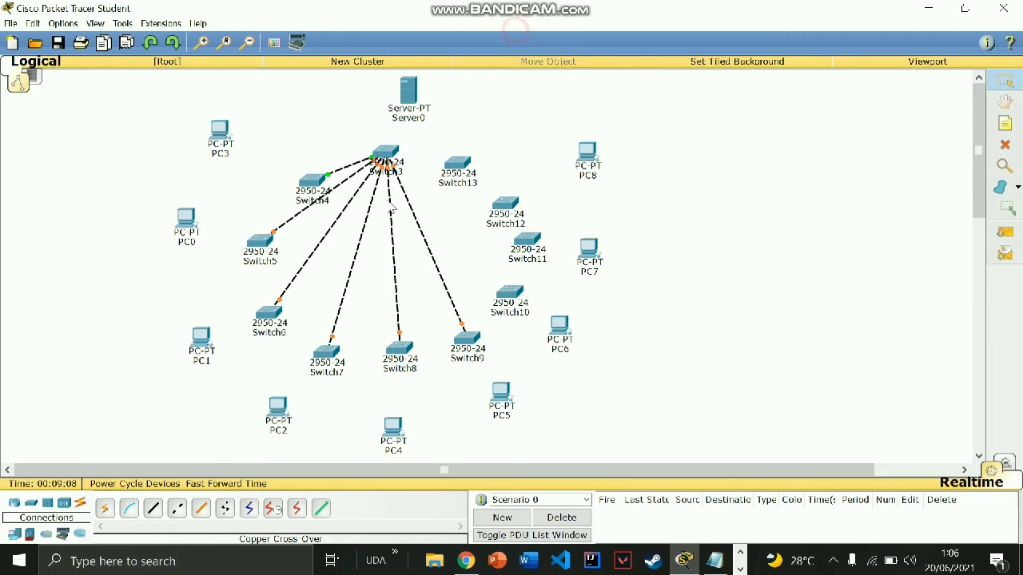
- Connect Switch3's FastEthernet0/7 port to Switch10 with a copper cross-over cable
click(381, 156)
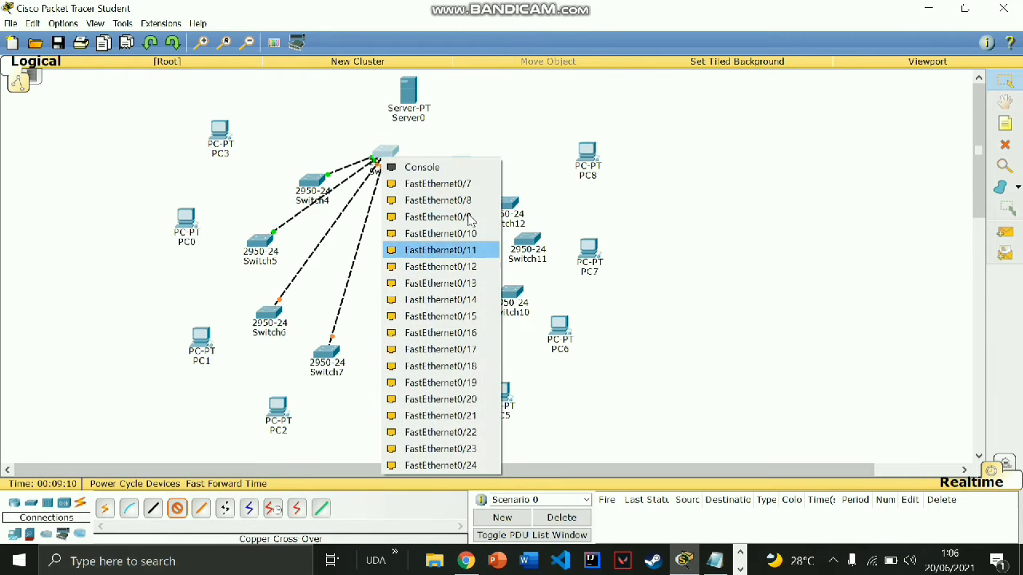
click(435, 197)
click(510, 294)
click(553, 42)
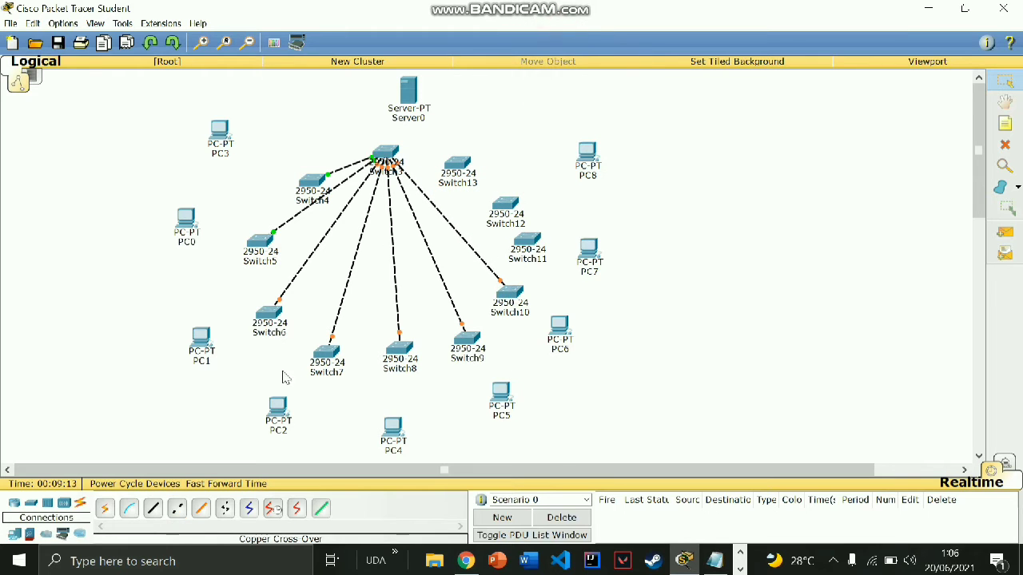
- Connect Switch3's FastEthernet0/8 port to Switch11 with a copper cross-over cable
click(388, 157)
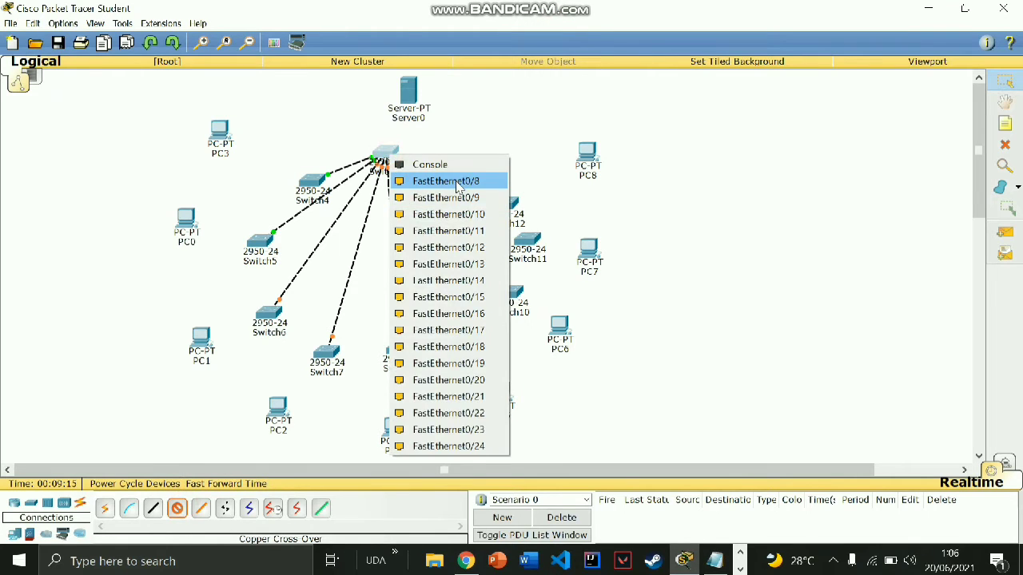
click(452, 182)
click(523, 239)
click(560, 28)
- Connect Switch3 to Switch12 with a copper cross-over cable between FastEthernet ports
click(176, 508)
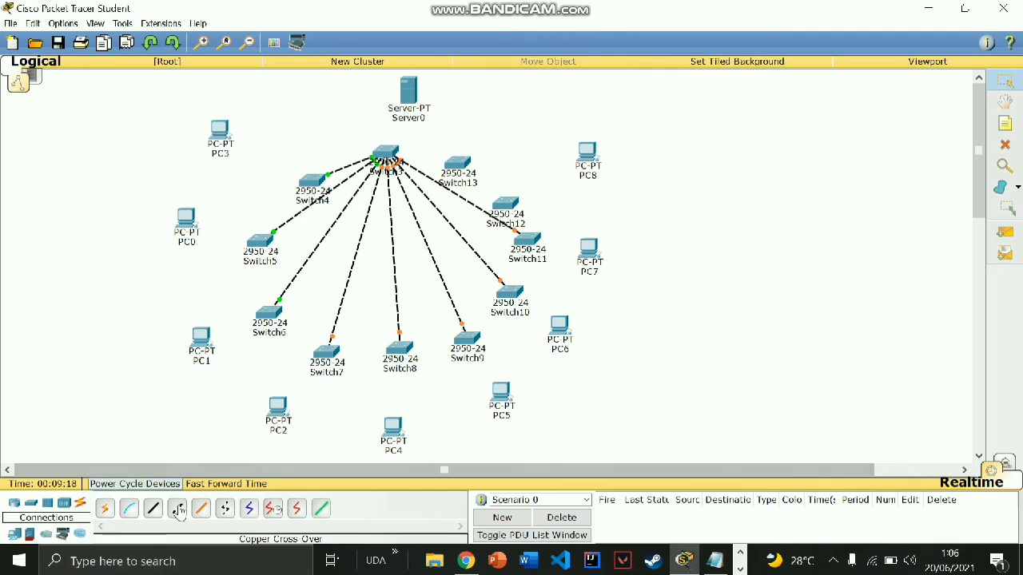
click(387, 155)
click(472, 175)
click(501, 203)
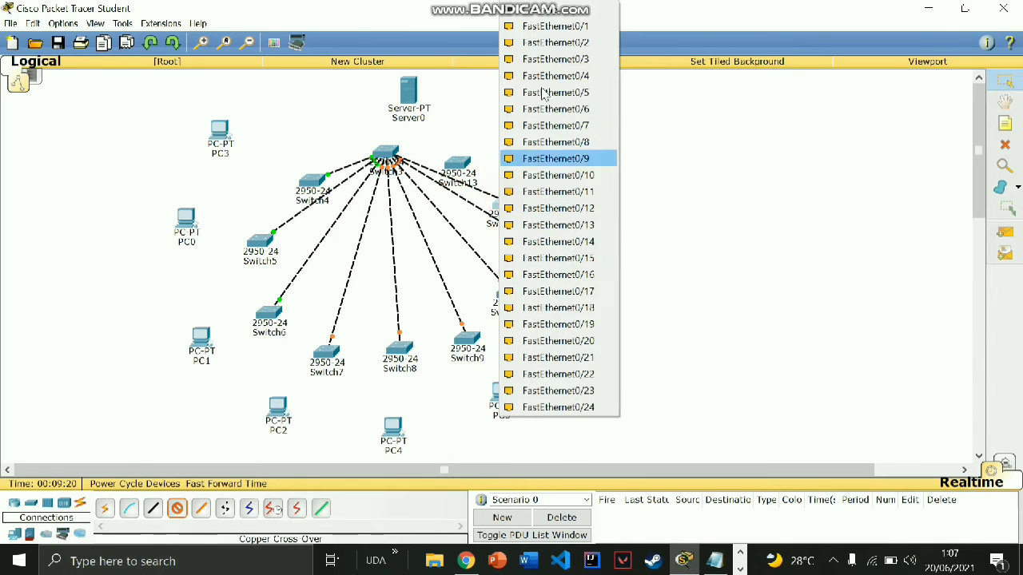
click(563, 40)
- Connect Switch3 to Switch13's FastEthernet0/1 port with a copper cross-over cable
click(176, 508)
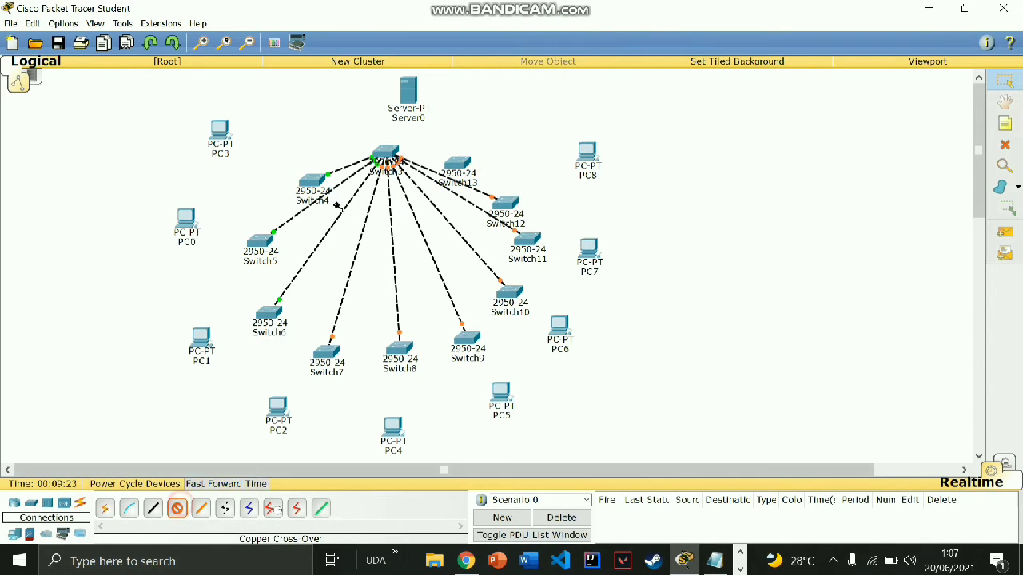
click(387, 155)
click(463, 173)
click(463, 161)
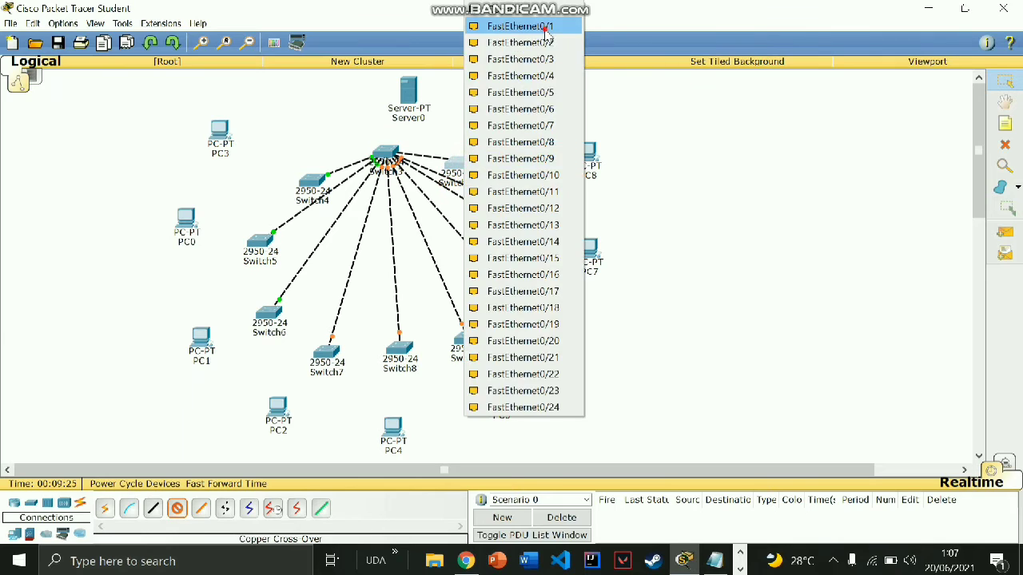
click(525, 18)
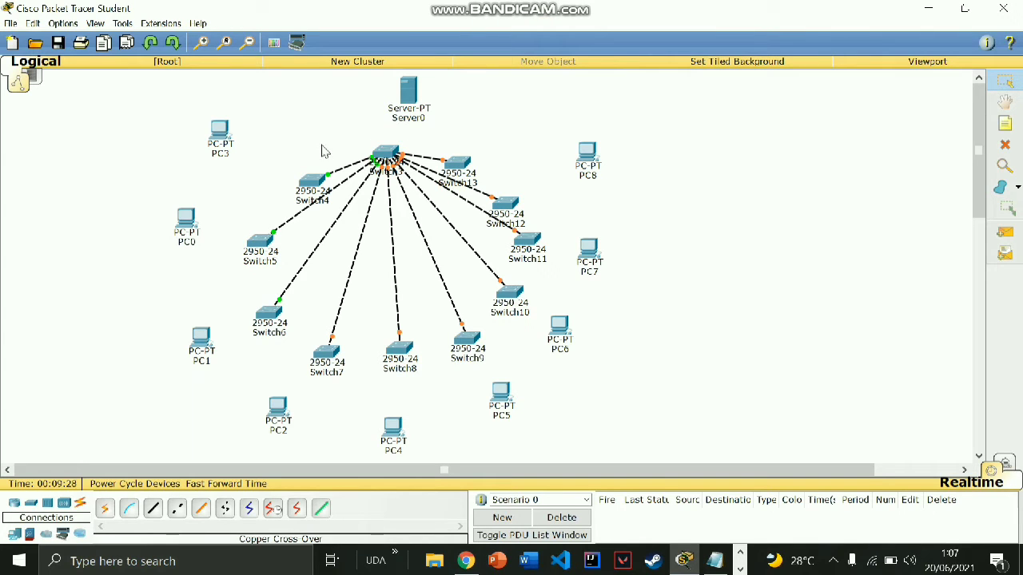
- Move Switch4 outward from the ring of switches, farther from Switch3
drag(319, 194, 271, 194)
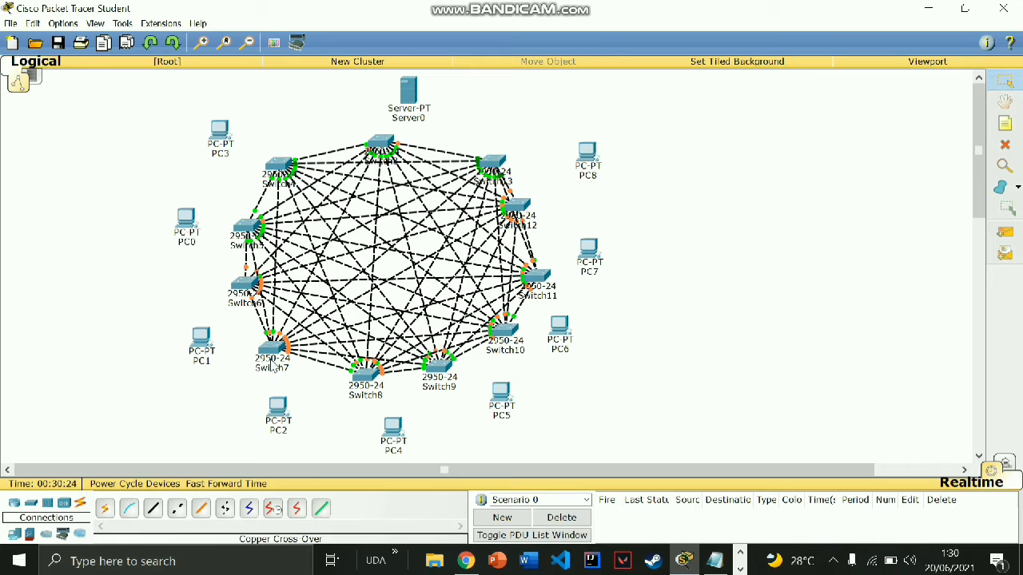
- Shift Switch7 through Switch13 slightly outward to widen and even out the ring of switches
drag(270, 351, 271, 356)
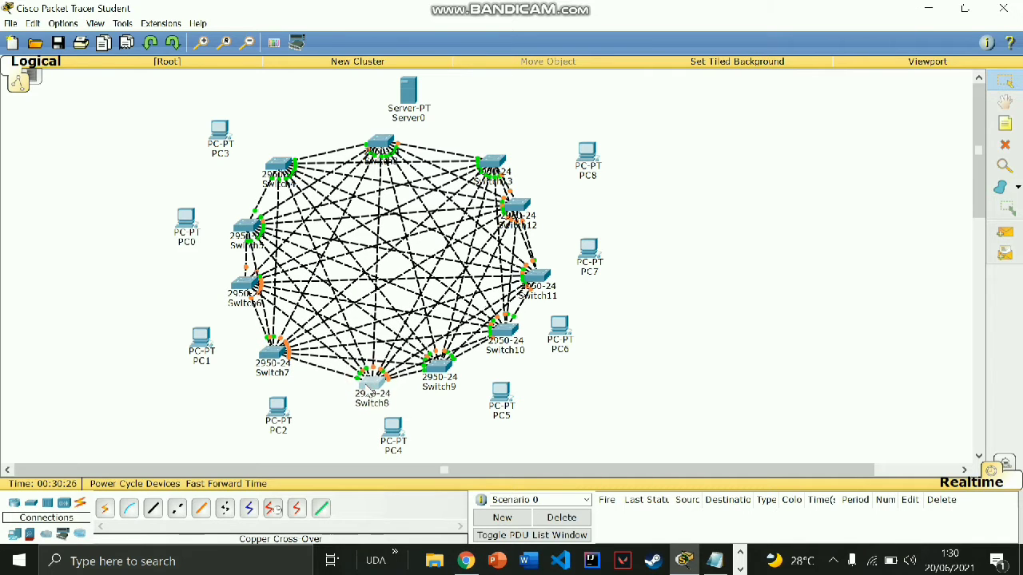
drag(359, 381, 366, 390)
drag(443, 374, 454, 382)
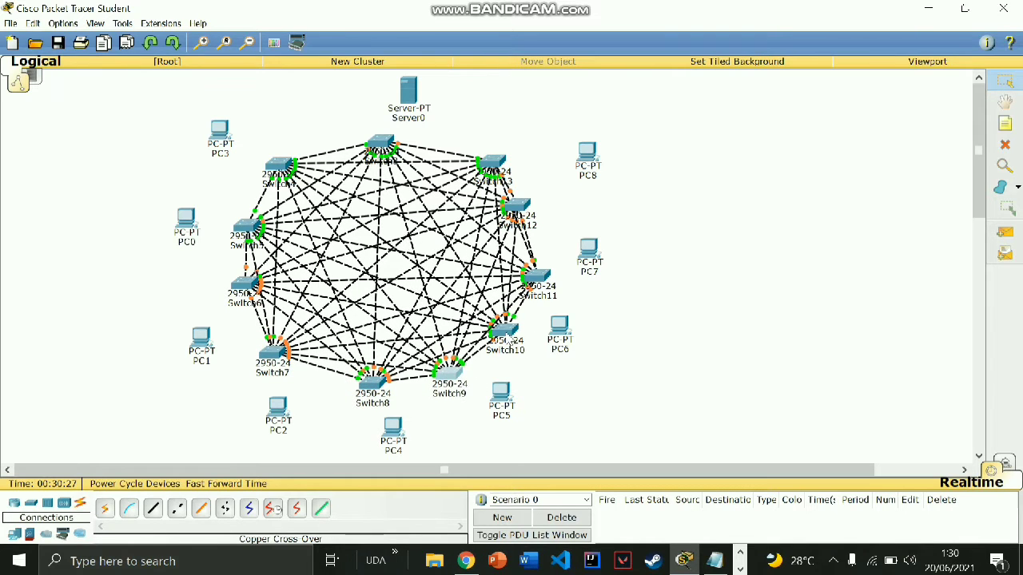
drag(505, 337, 511, 340)
drag(534, 280, 537, 273)
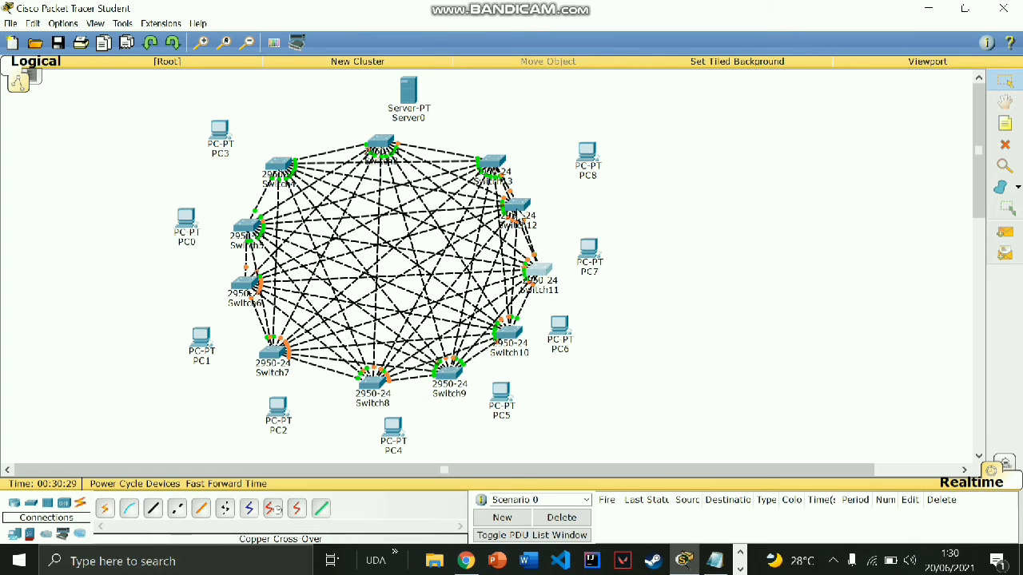
drag(516, 208, 497, 163)
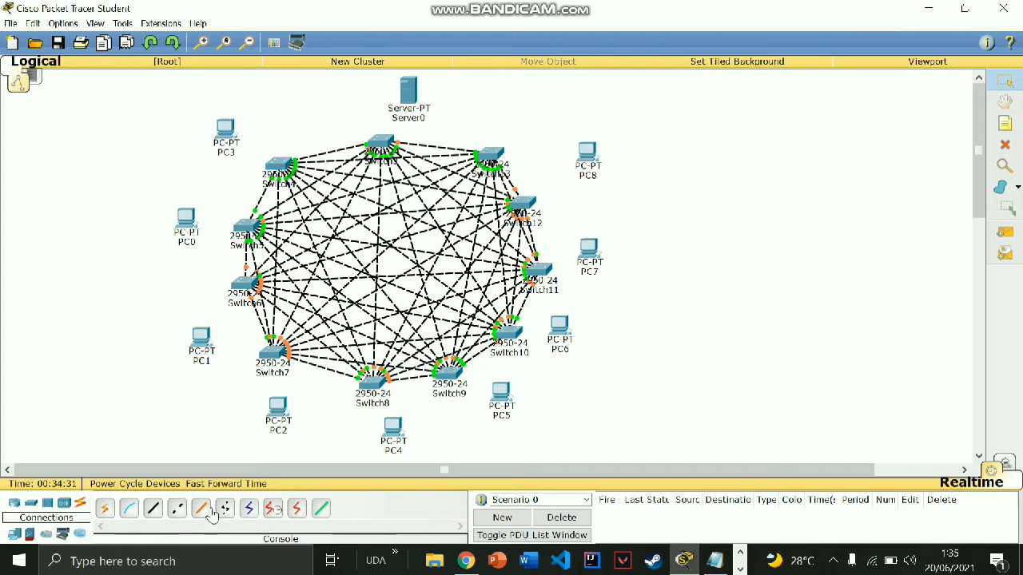
- Connect PC3's FastEthernet0 port to Switch4's FastEthernet0/10 port with a copper straight-through cable
click(177, 508)
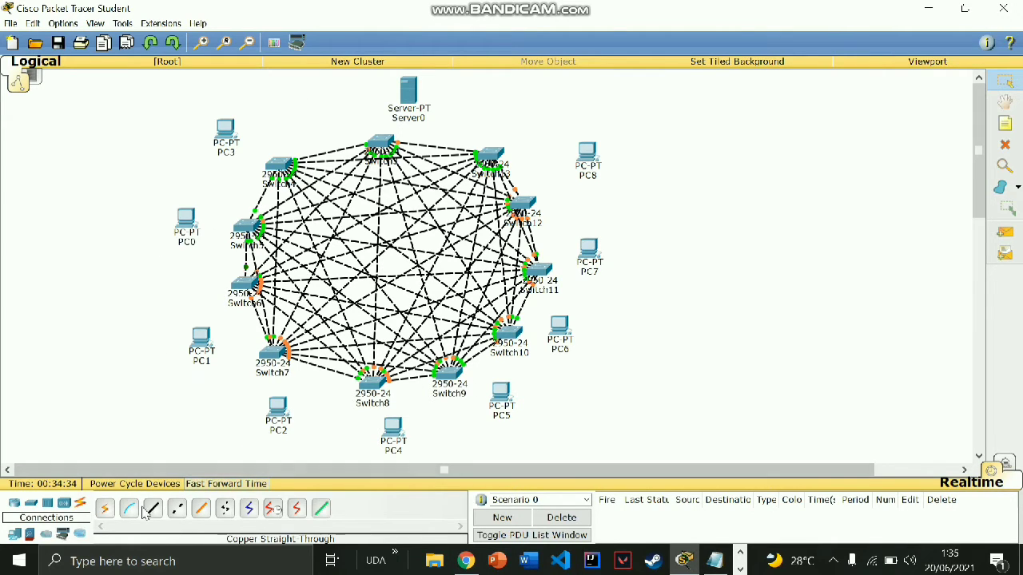
click(153, 508)
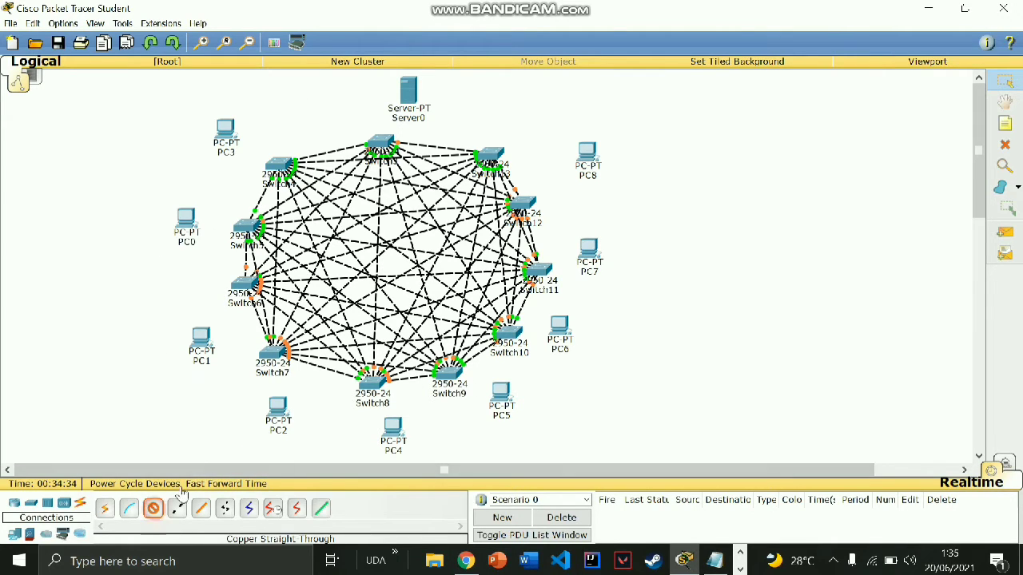
click(230, 130)
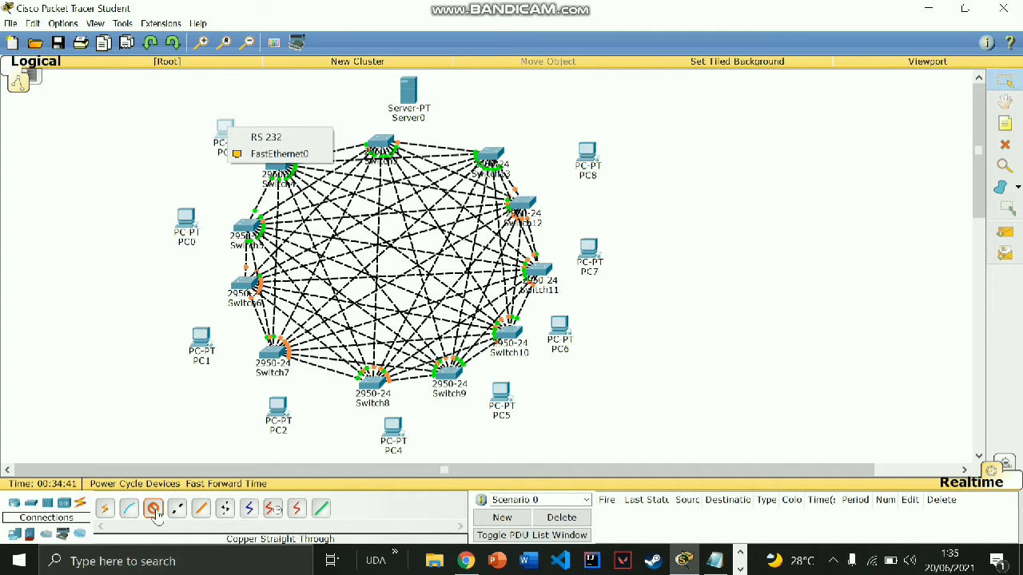
click(279, 154)
click(282, 166)
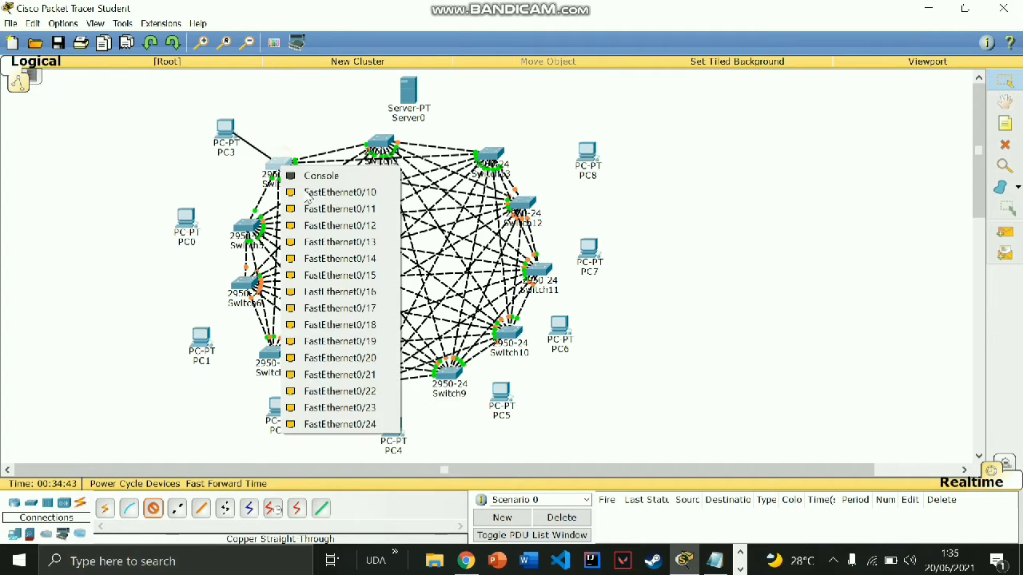
click(305, 194)
- Connect PC0's FastEthernet0 port to a FastEthernet port on Switch5 with a copper straight-through cable
click(154, 508)
click(186, 224)
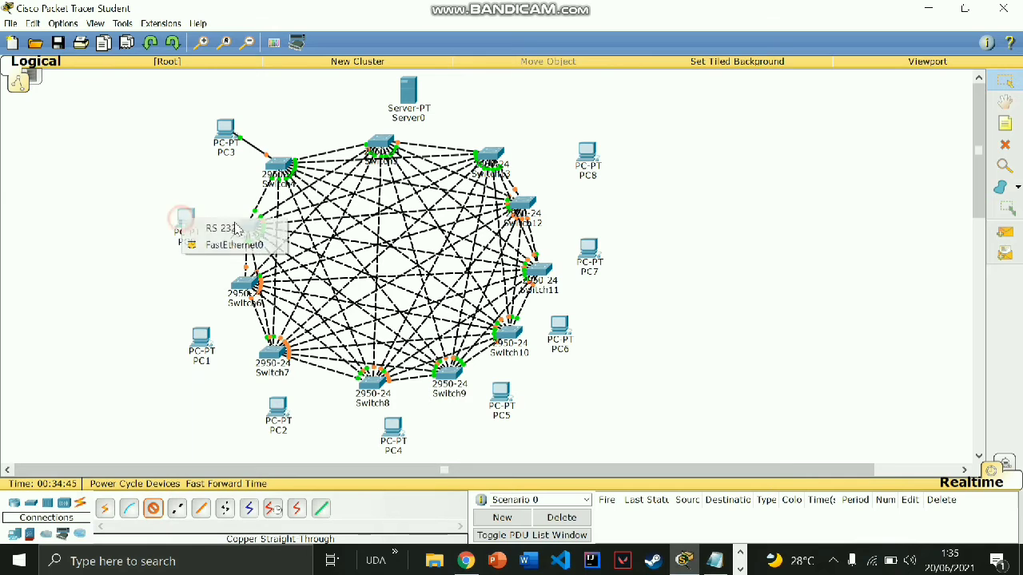
click(236, 246)
click(247, 227)
click(268, 253)
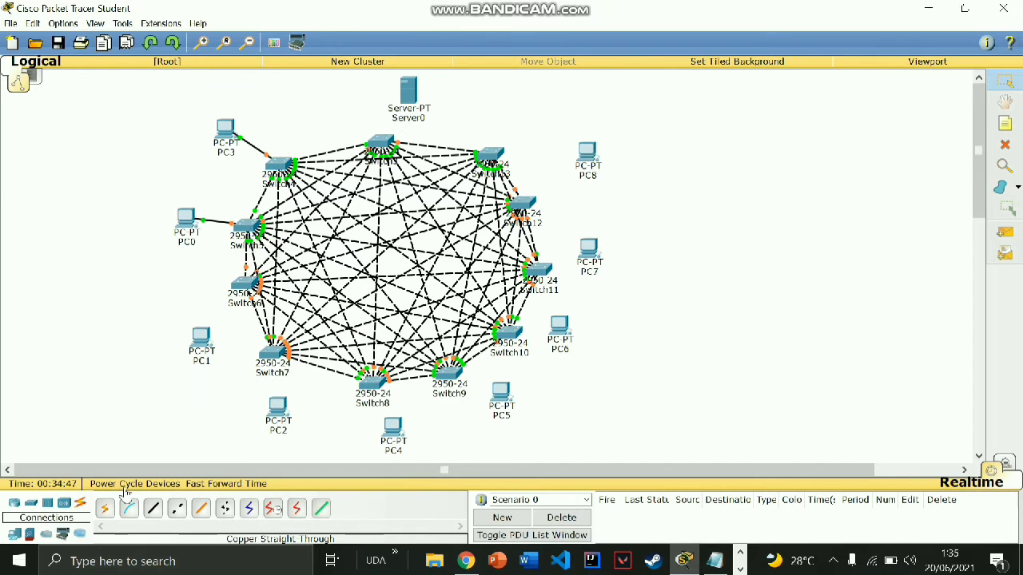
- Connect PC1's FastEthernet0 port to Switch6 with a copper straight-through cable and move PC1 farther outward from the ring
click(153, 509)
click(200, 339)
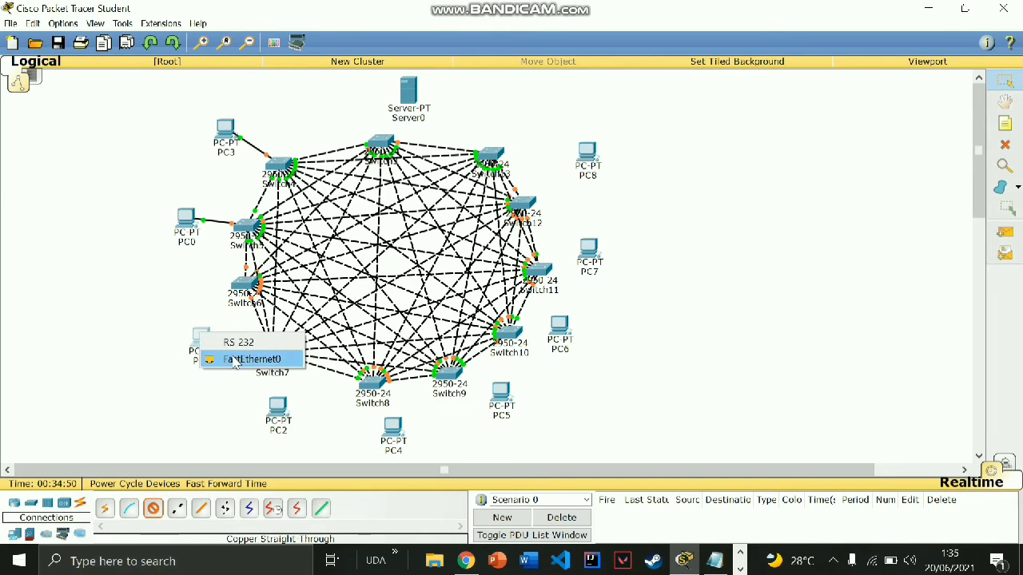
click(228, 358)
click(243, 286)
click(247, 292)
click(245, 290)
click(272, 314)
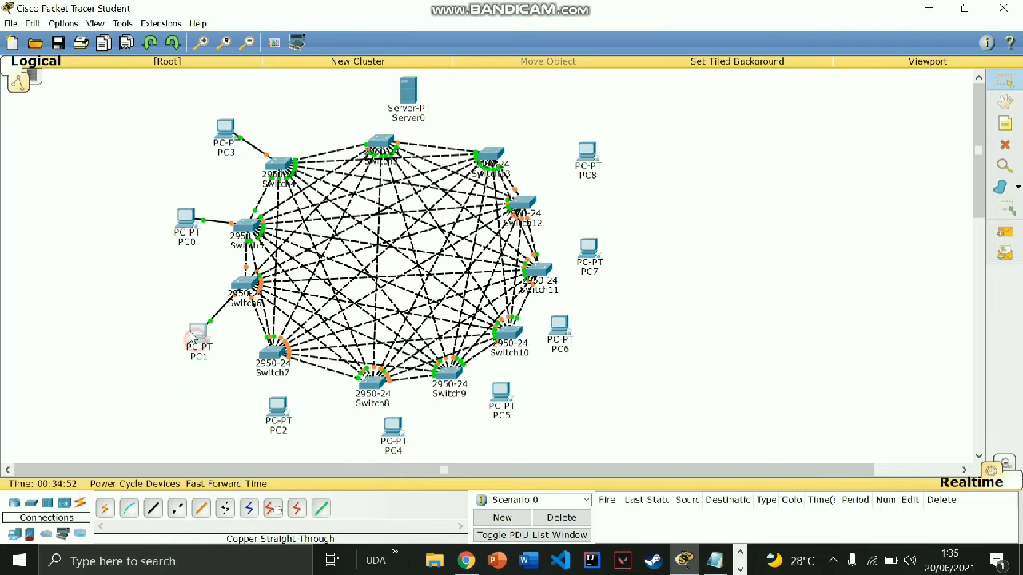
drag(199, 338, 176, 322)
- Connect Switch7 to PC2's FastEthernet0 port with a copper straight-through cable and move PC2 farther outward from the ring
click(154, 508)
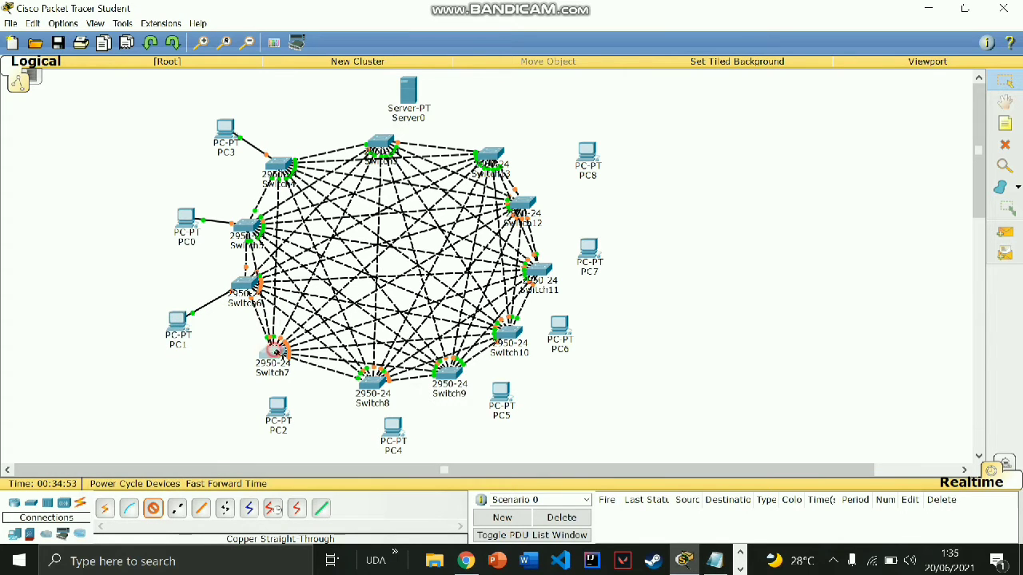
click(272, 351)
click(332, 124)
click(276, 409)
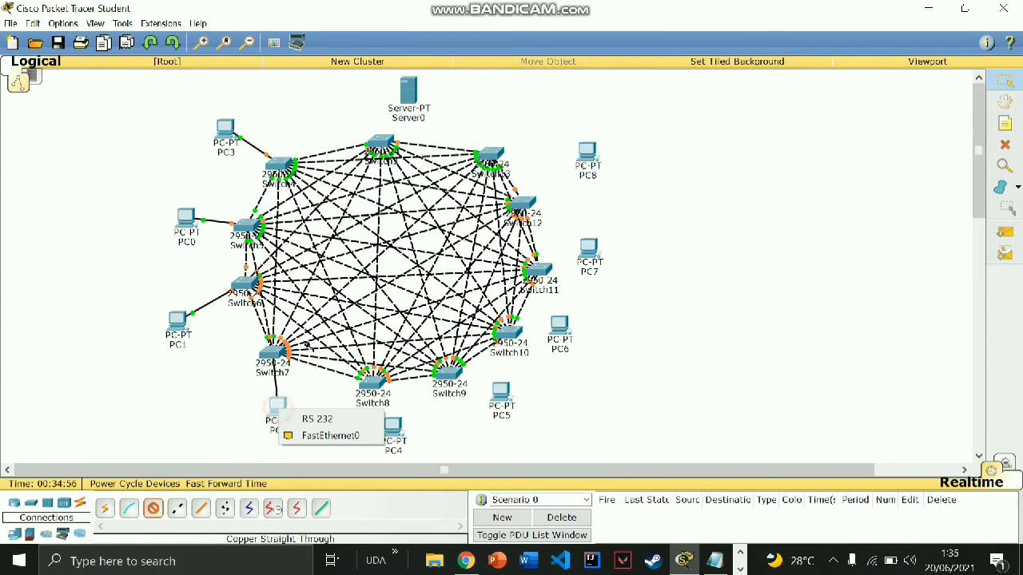
click(311, 436)
drag(276, 415, 237, 416)
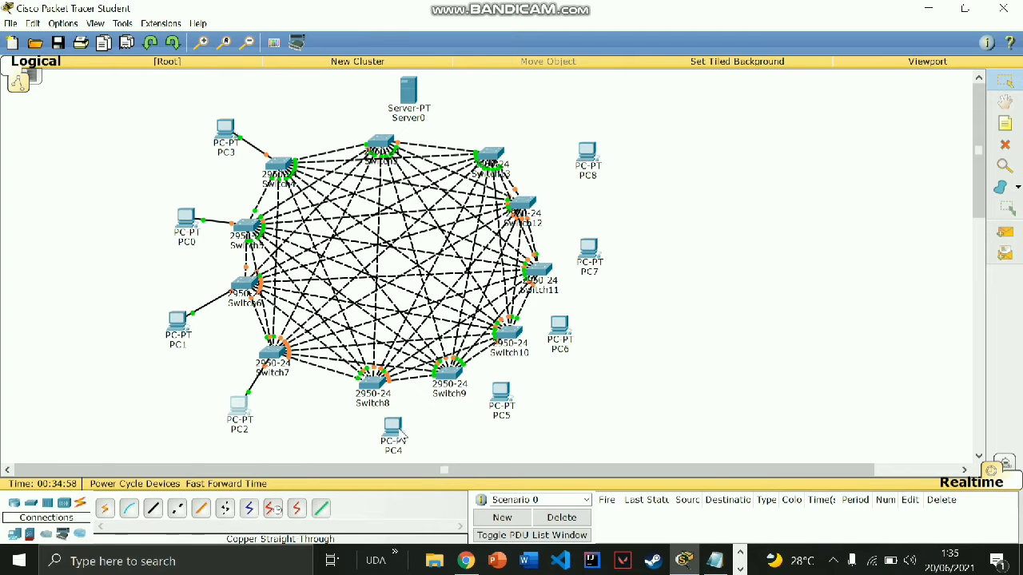
- Place PC4 directly below Switch8 and connect the two with a copper straight-through cable
drag(402, 436, 377, 438)
scroll(249, 340, down, 3)
click(154, 508)
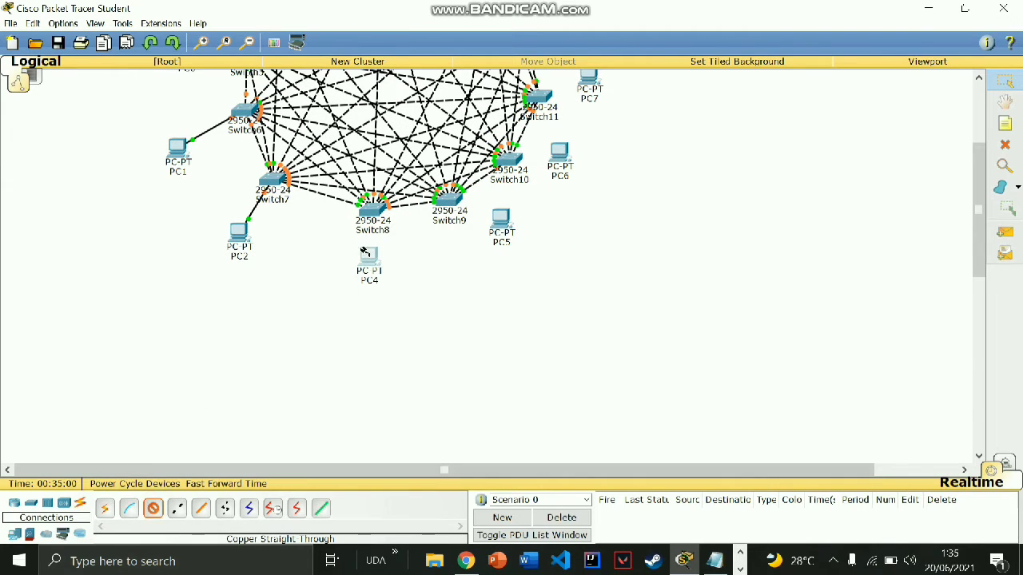
click(366, 209)
click(403, 237)
click(367, 254)
click(415, 281)
- Connect Switch9's FastEthernet0/12 port to PC5 with a copper straight-through cable and move PC5 farther from the ring
scroll(382, 383, up, 2)
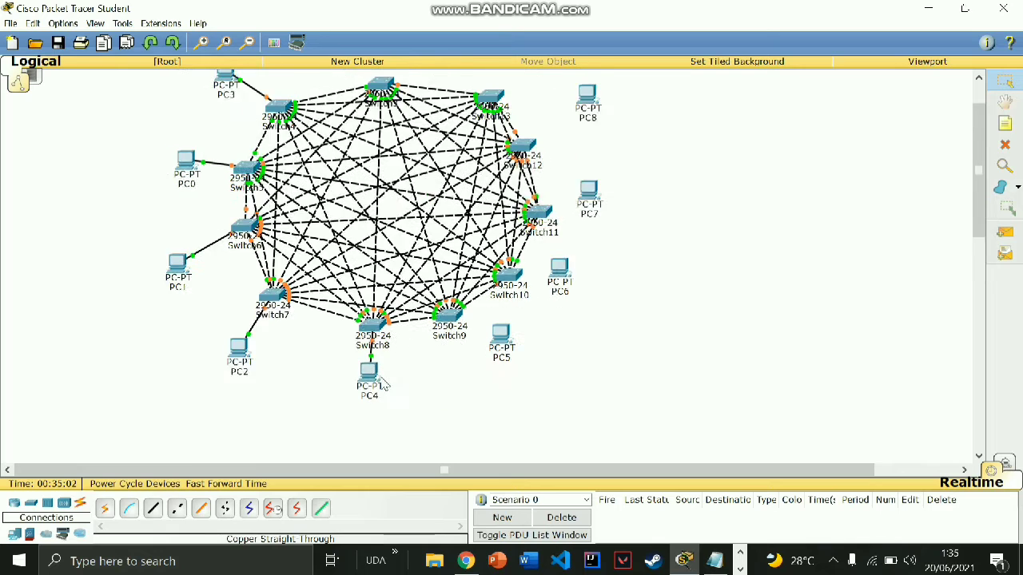
scroll(382, 384, up, 1)
click(154, 508)
click(448, 371)
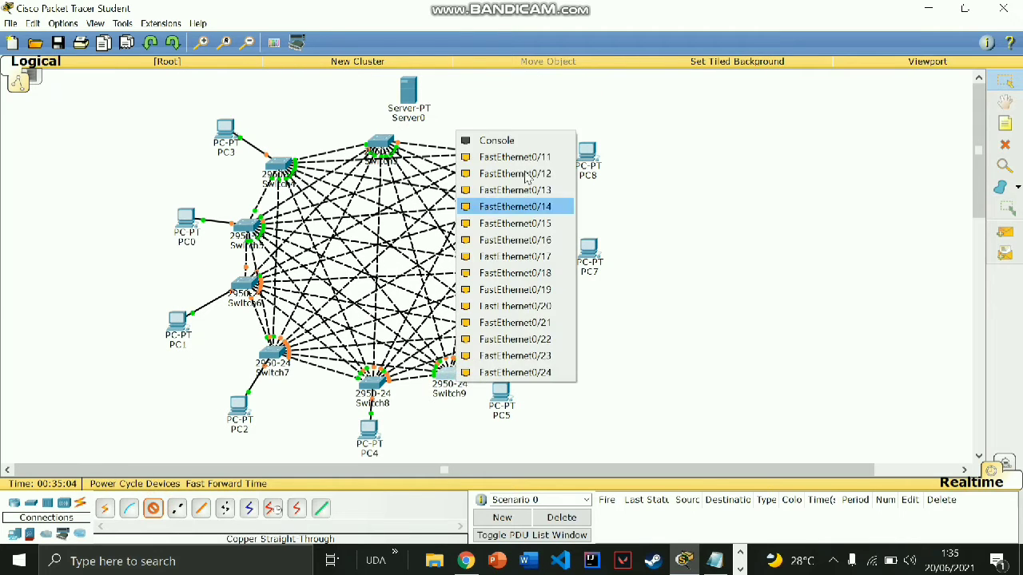
click(525, 174)
click(500, 390)
click(542, 409)
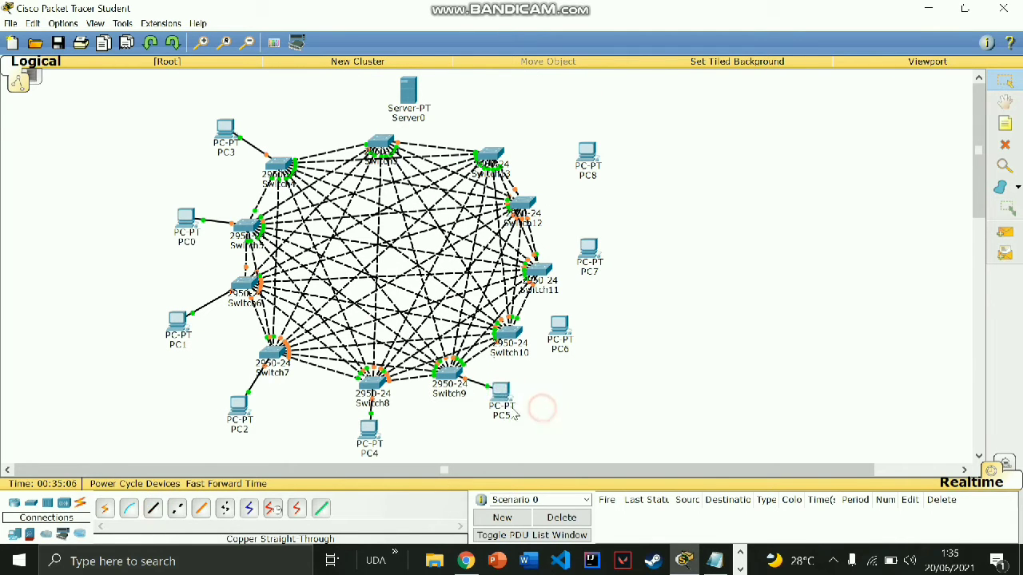
drag(515, 414, 518, 435)
- Connect Switch10 to PC6's FastEthernet0 port with a copper straight-through cable and move PC6 slightly outward from the ring
click(153, 508)
click(509, 332)
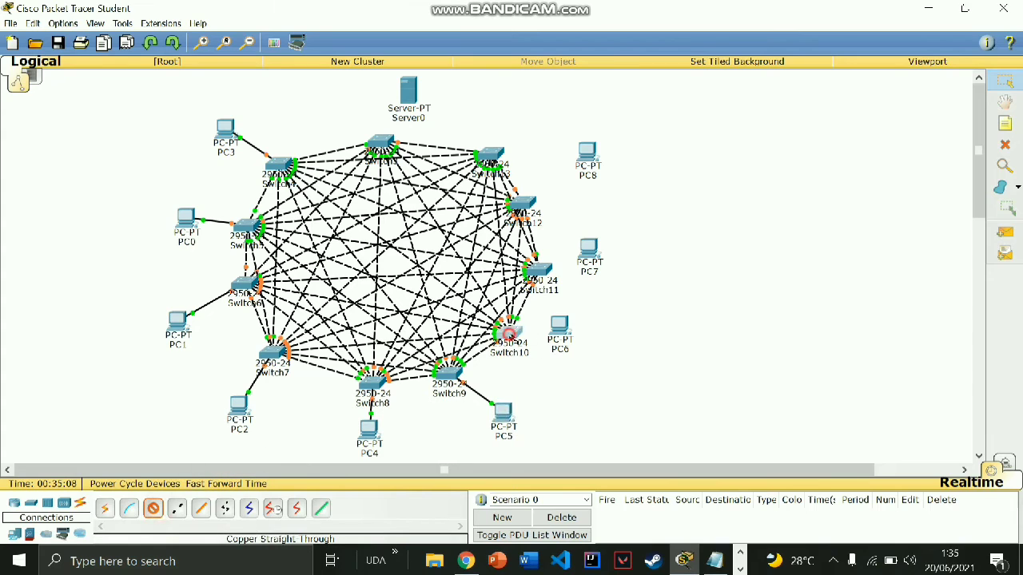
click(580, 108)
click(558, 329)
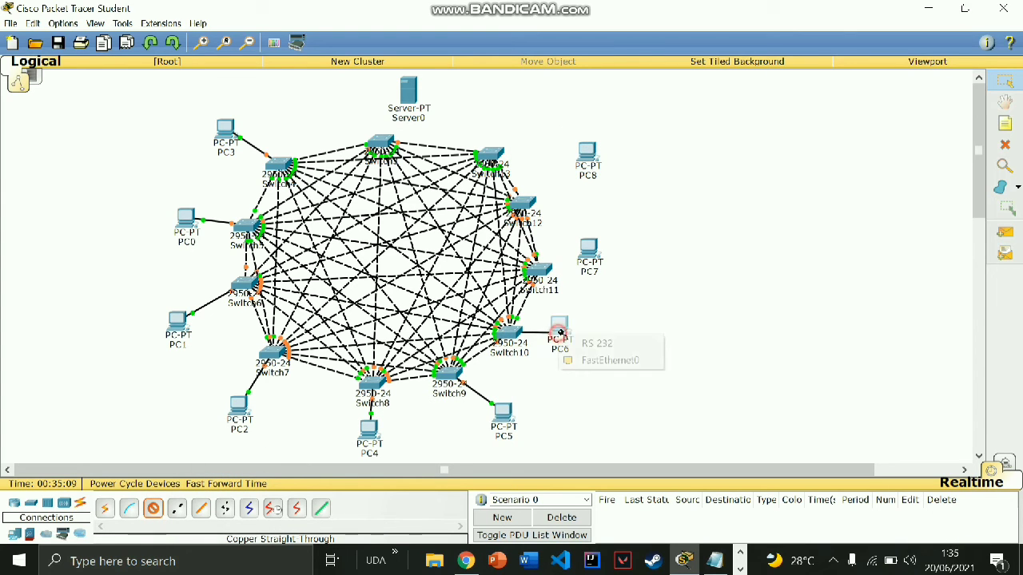
click(608, 361)
drag(559, 325, 573, 354)
- Move PC7 outward beside Switch11 and connect it to that switch with a copper straight-through cable
drag(588, 250, 607, 277)
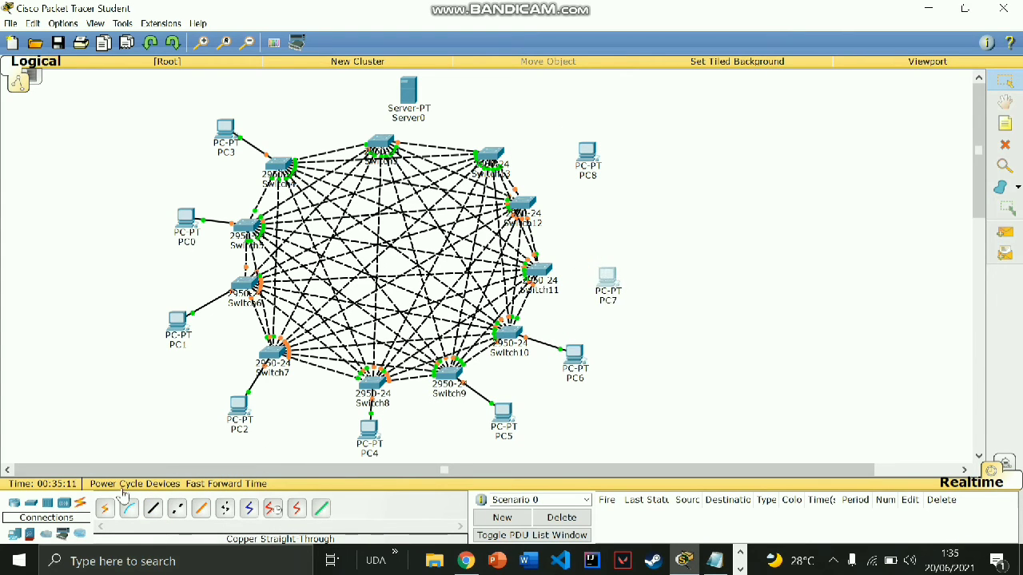
click(153, 508)
click(534, 272)
click(577, 299)
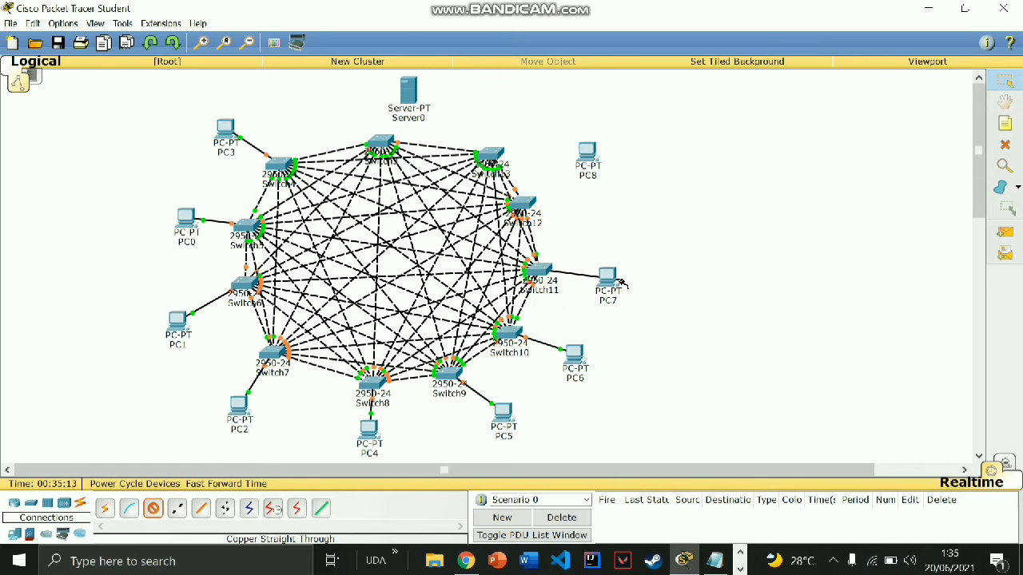
click(622, 284)
click(643, 303)
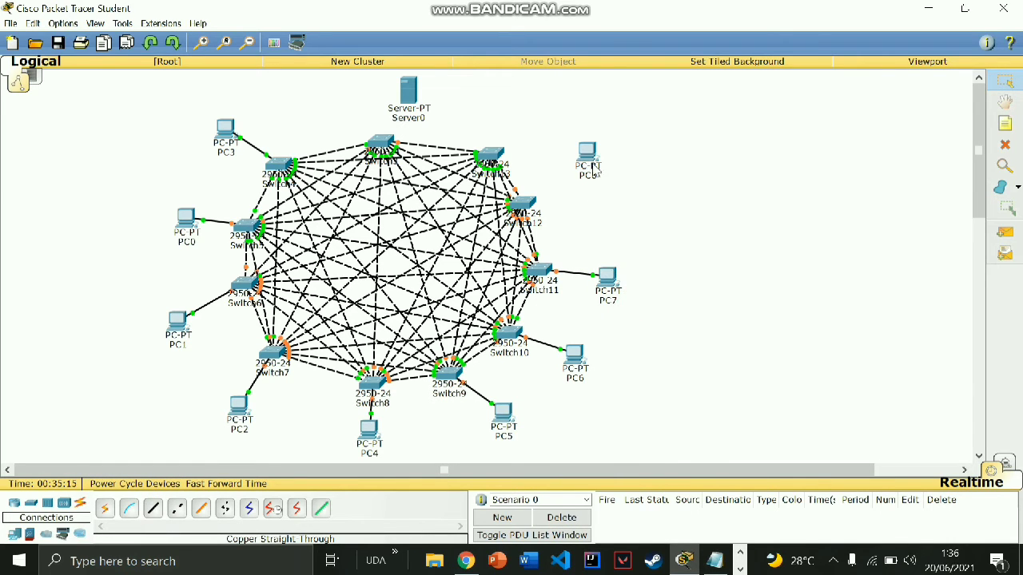
- Connect Switch12's FastEthernet0/11 port to PC8 with a copper straight-through cable
click(153, 508)
click(528, 208)
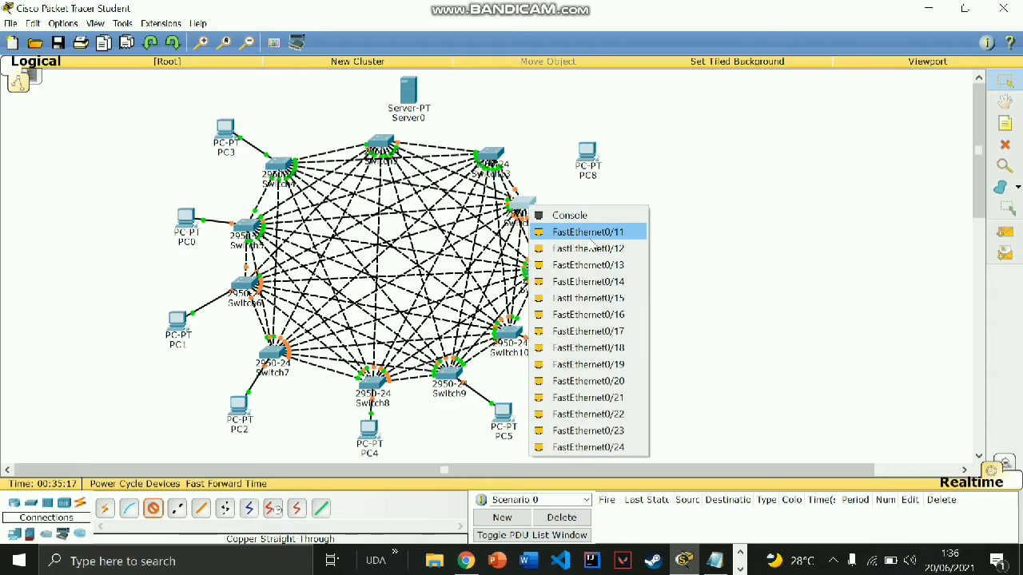
click(588, 232)
click(586, 152)
click(652, 183)
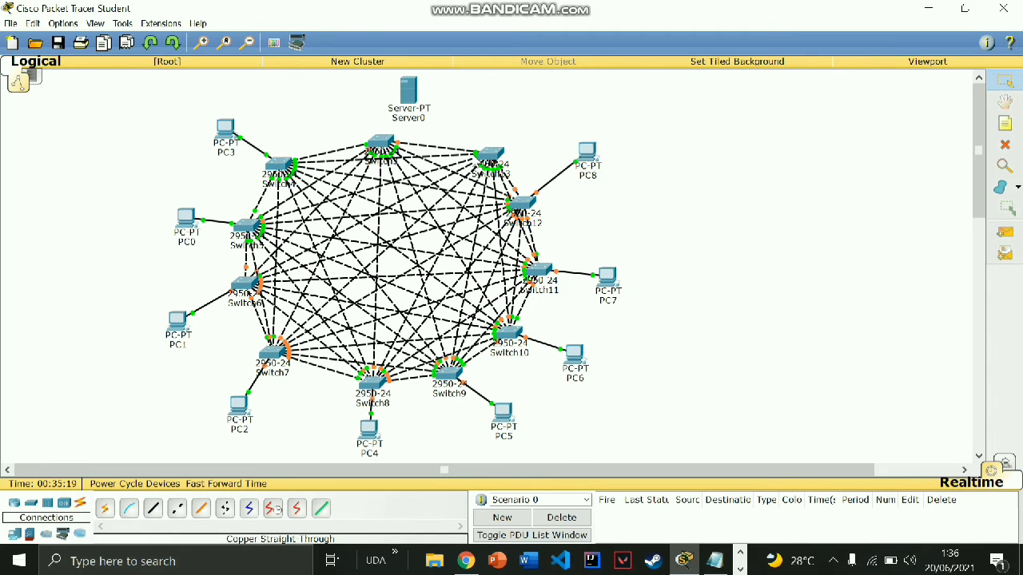
- Connect Server0 to Switch3 with a copper straight-through cable and align the server directly above the switch
drag(382, 144, 400, 146)
click(154, 509)
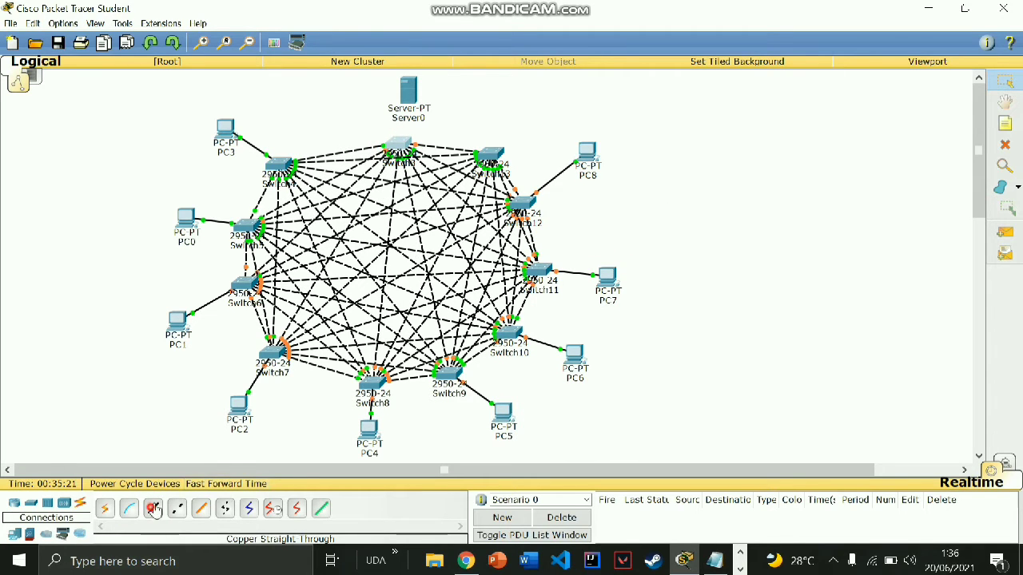
click(410, 95)
click(450, 102)
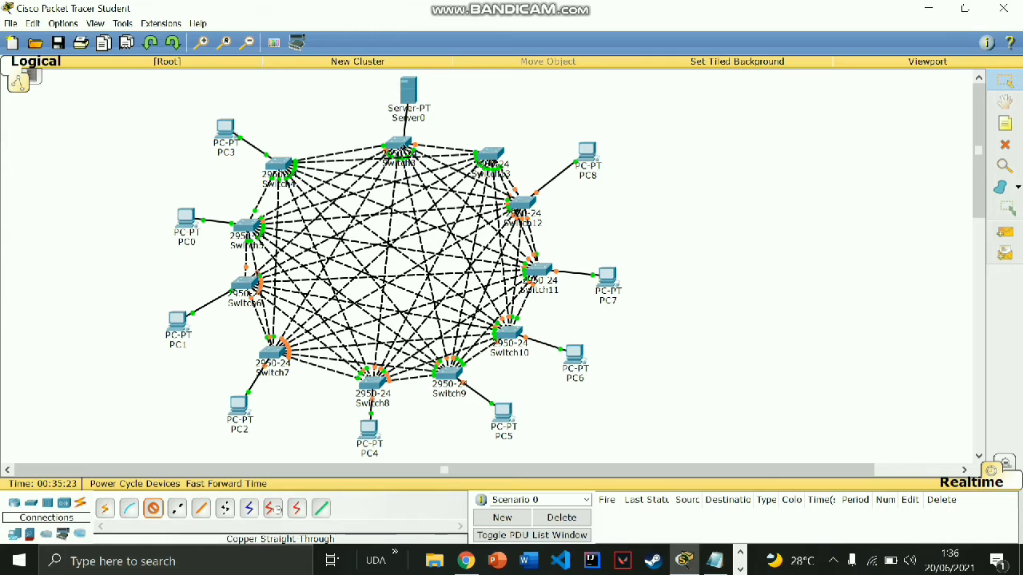
click(399, 148)
click(430, 171)
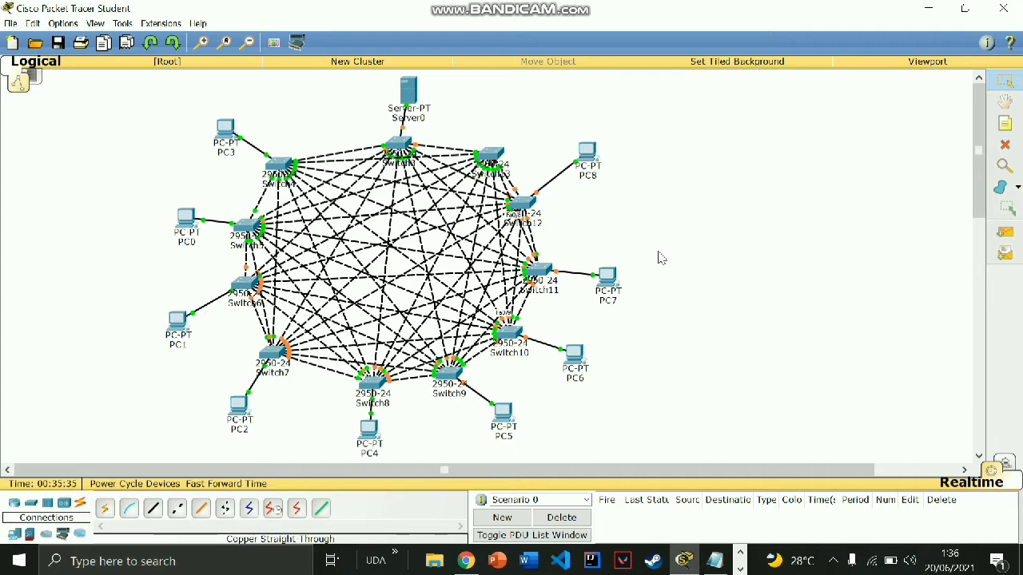
drag(408, 91, 399, 95)
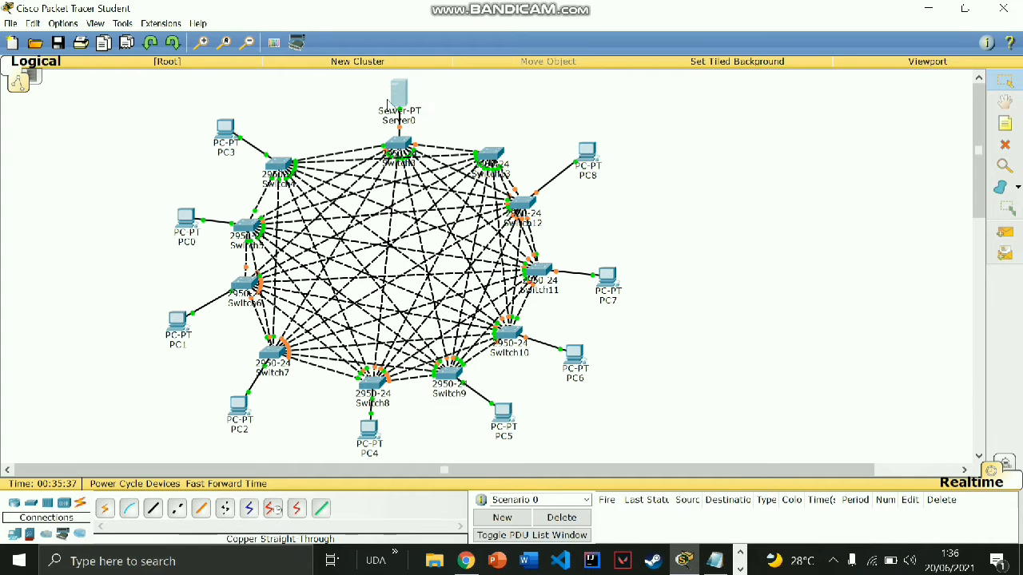
- Configure Server0's FastEthernet0 interface with static IP address 192.168.25.5 and subnet mask 255.255.255.0
mouse_move(404, 105)
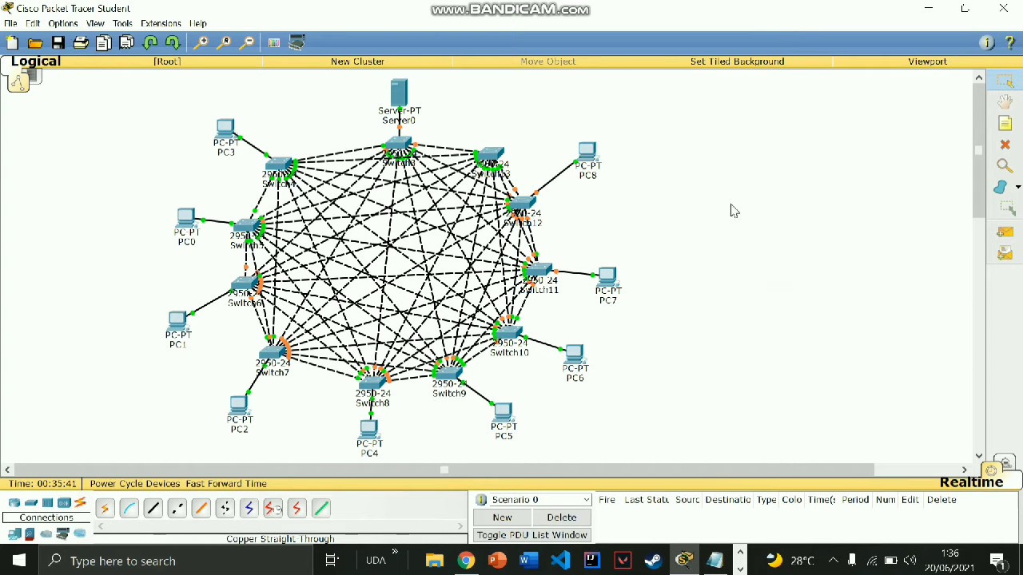
click(398, 93)
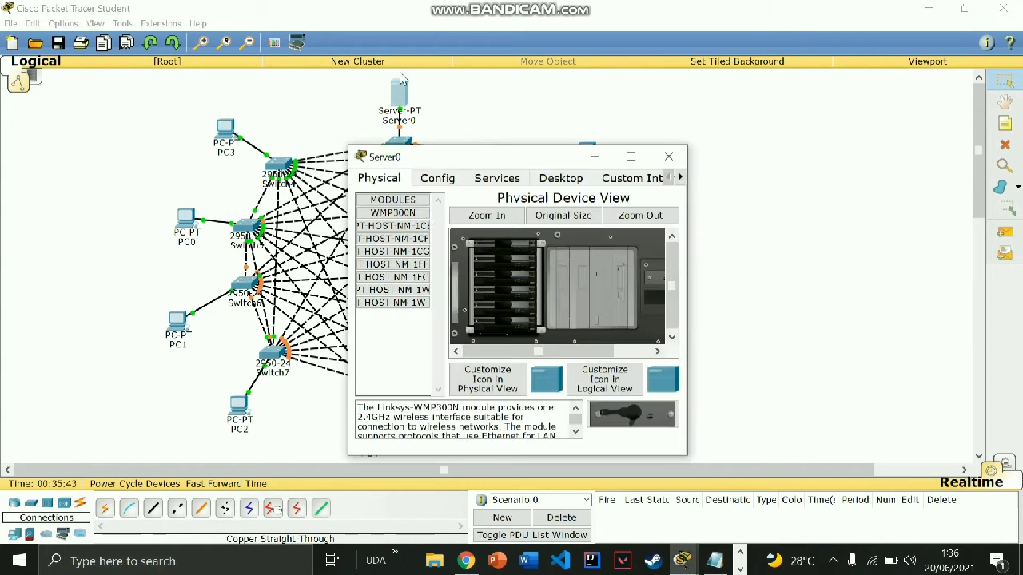
click(437, 177)
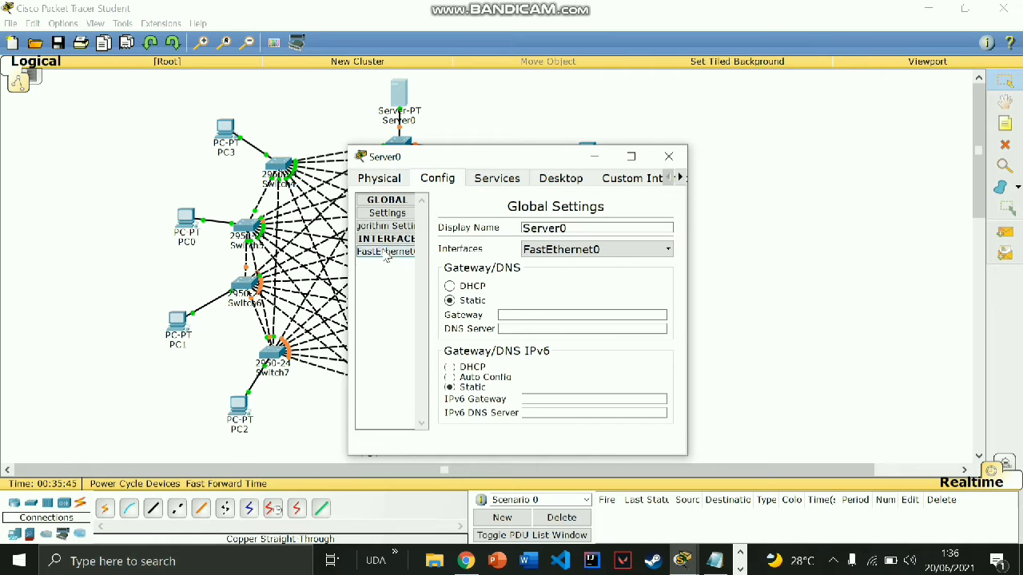
click(386, 251)
click(582, 330)
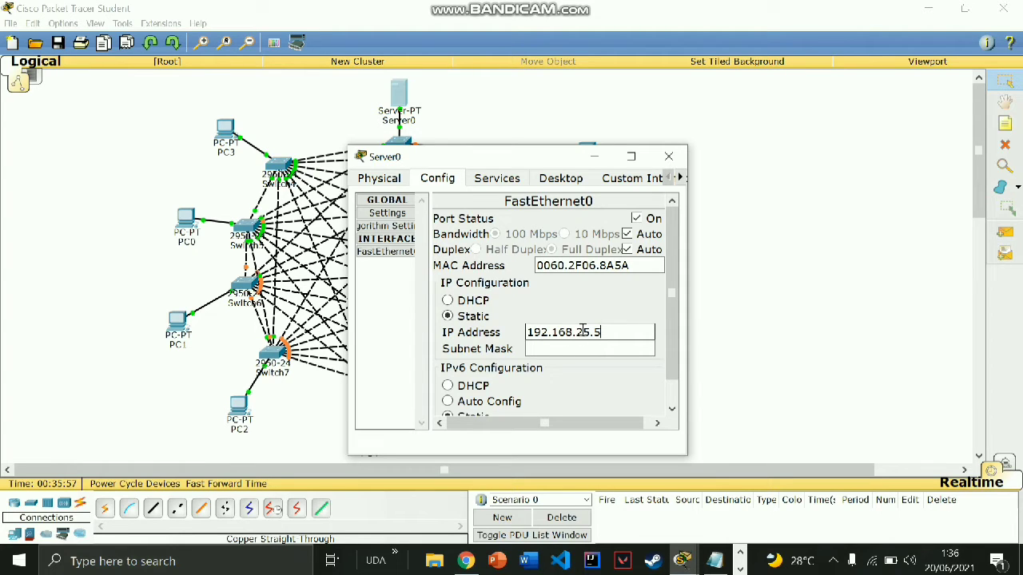
click(556, 349)
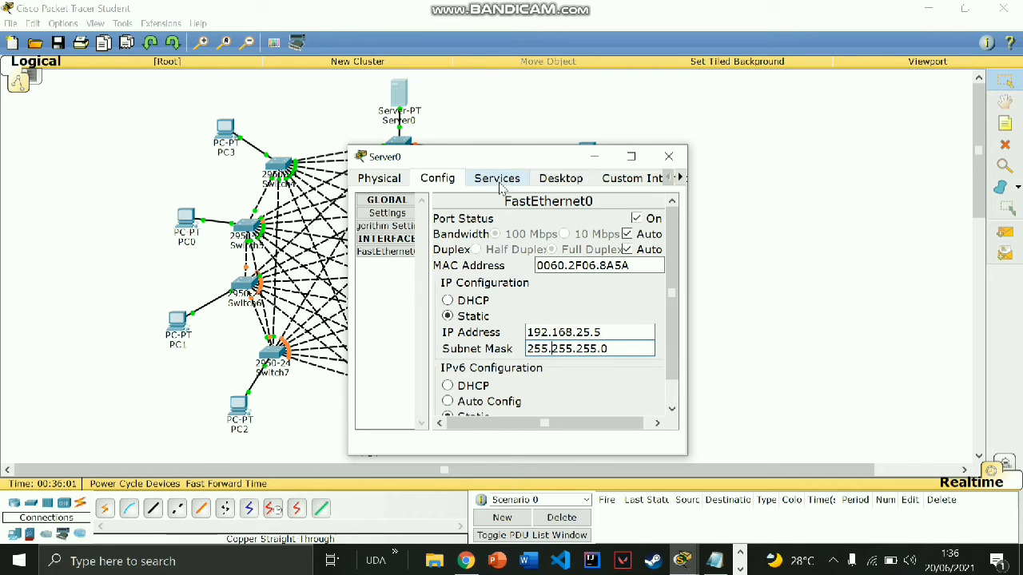
- Turn on Server0's DHCP service and save serverPool with the start IP address's last octet at 5 and a maximum of 25 users
click(498, 182)
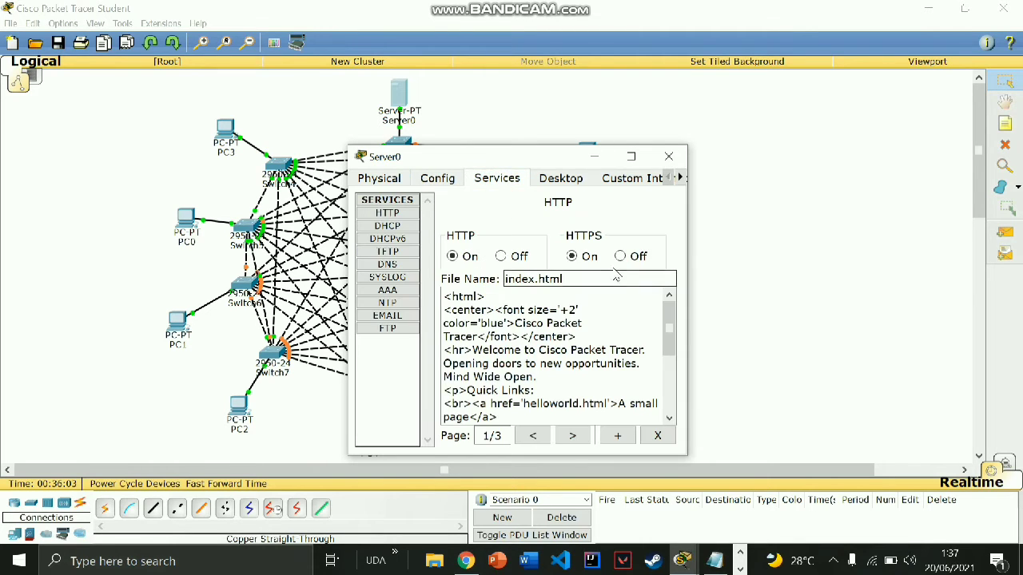
click(386, 225)
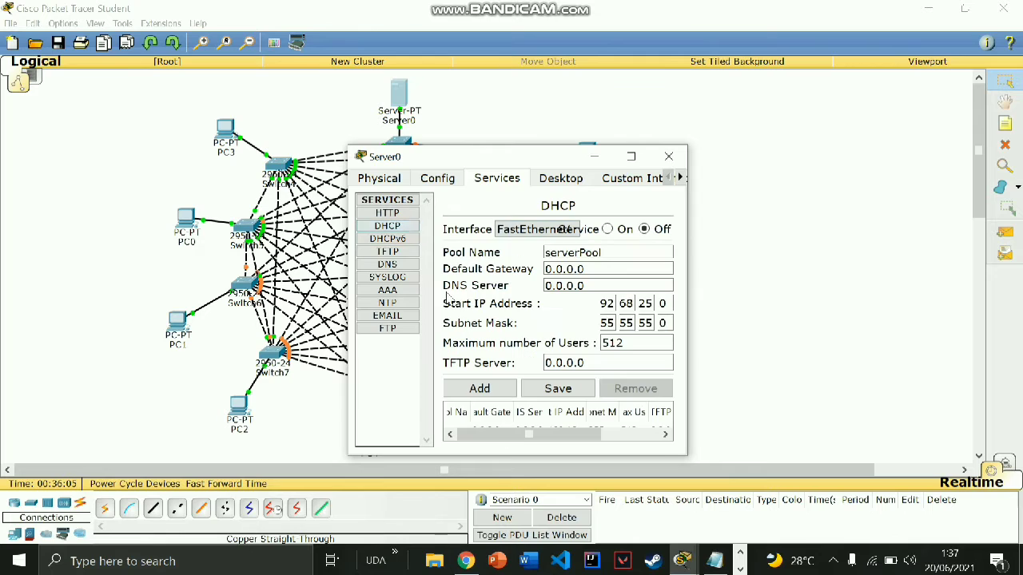
click(607, 228)
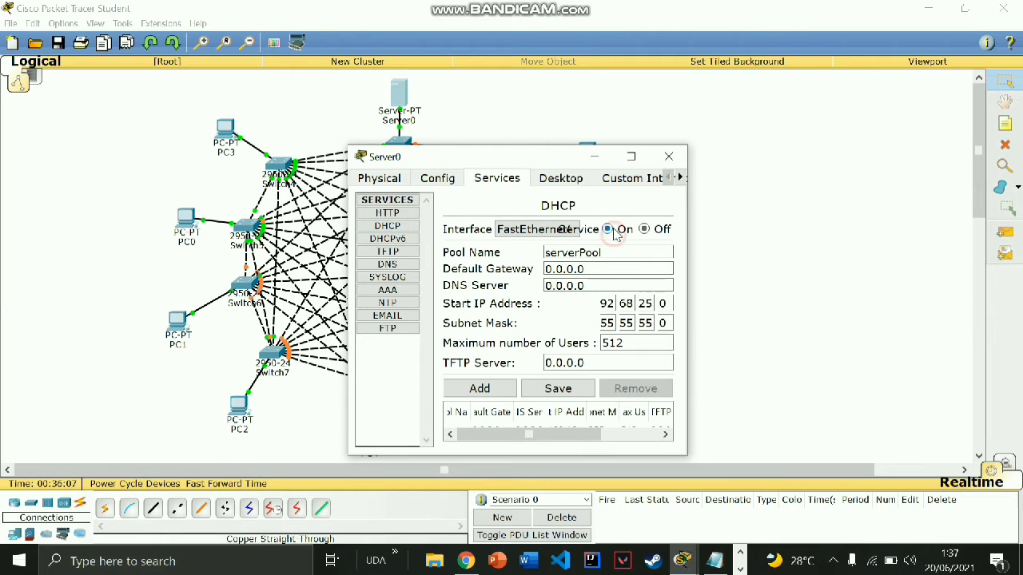
click(664, 304)
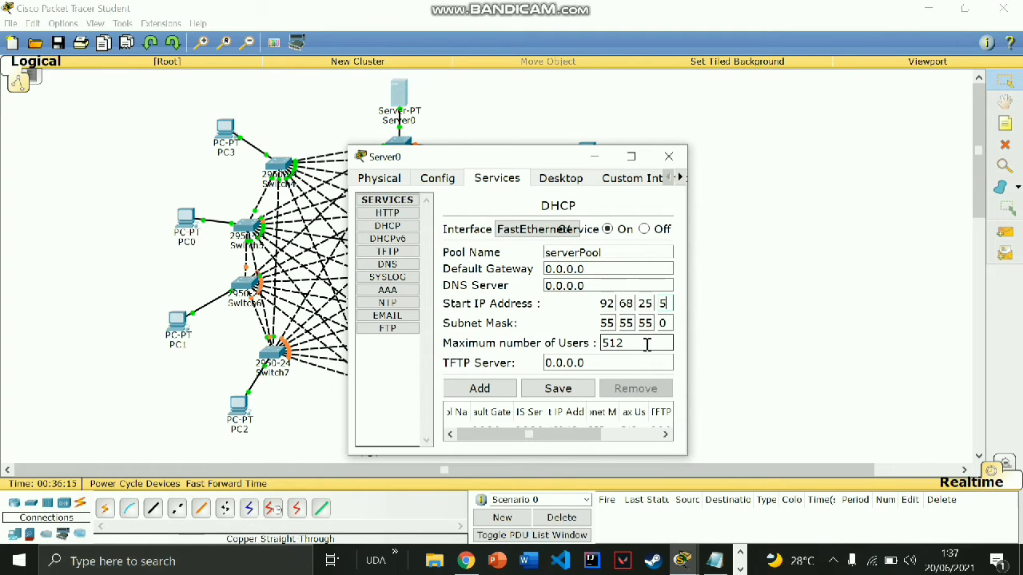
drag(586, 344, 569, 345)
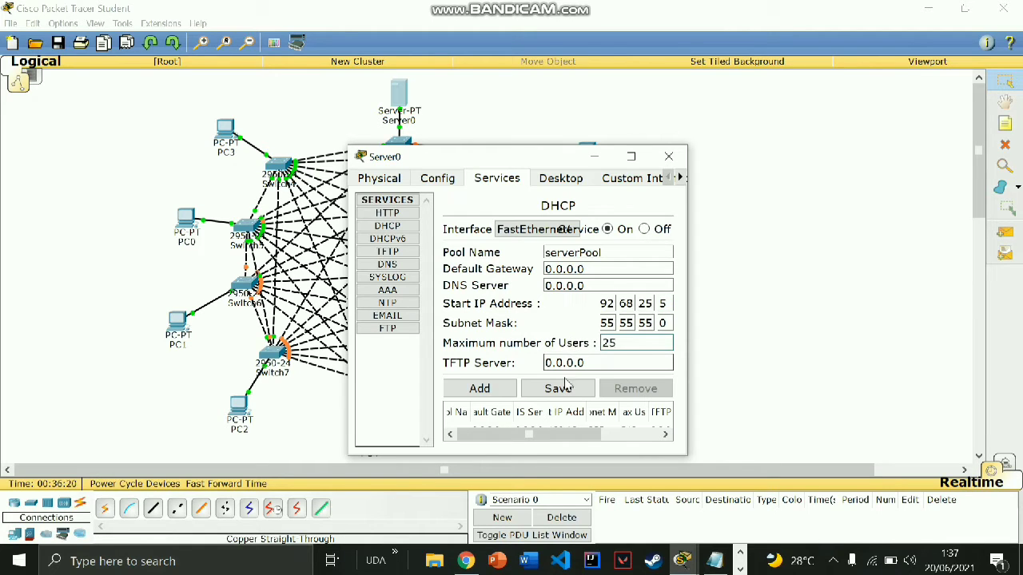
click(562, 391)
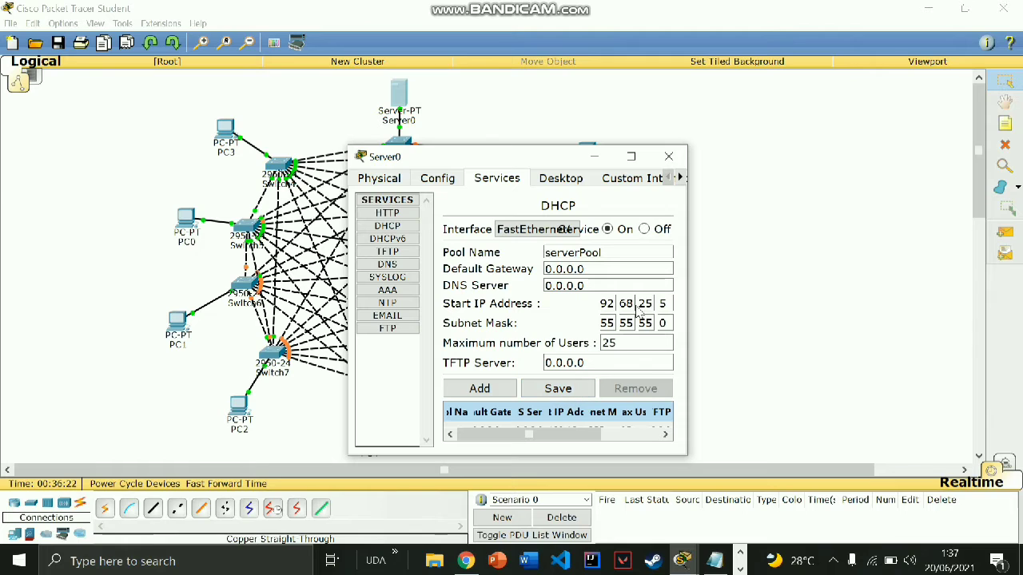
click(646, 416)
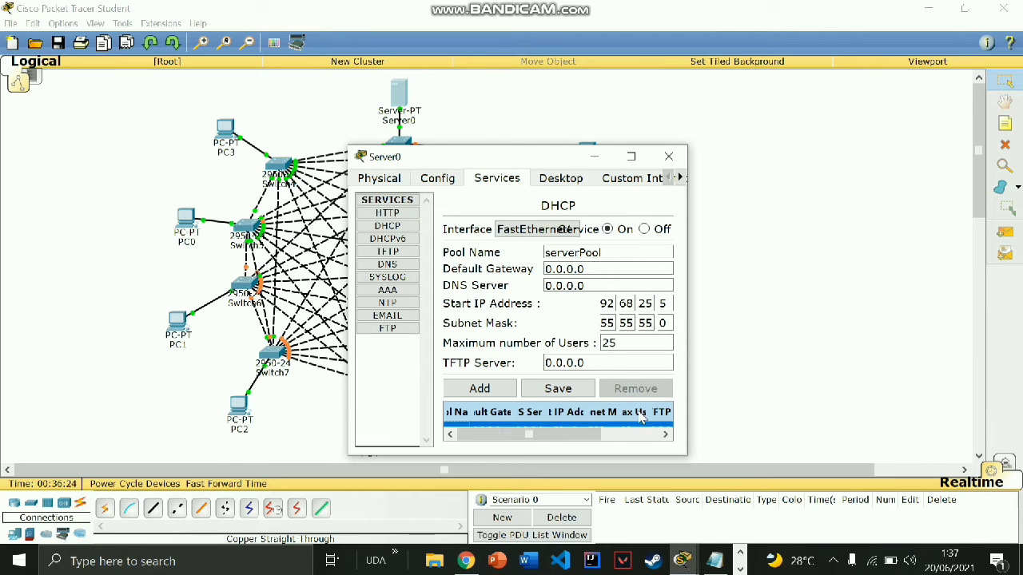
click(668, 157)
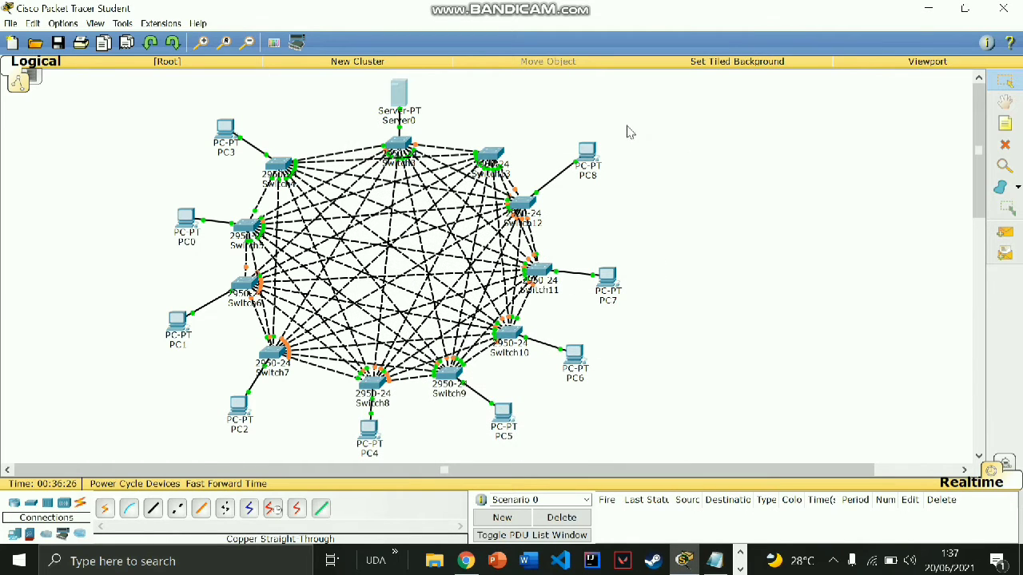
- Set PC8's IP configuration to DHCP so it requests its address from the server, then close its window
click(591, 156)
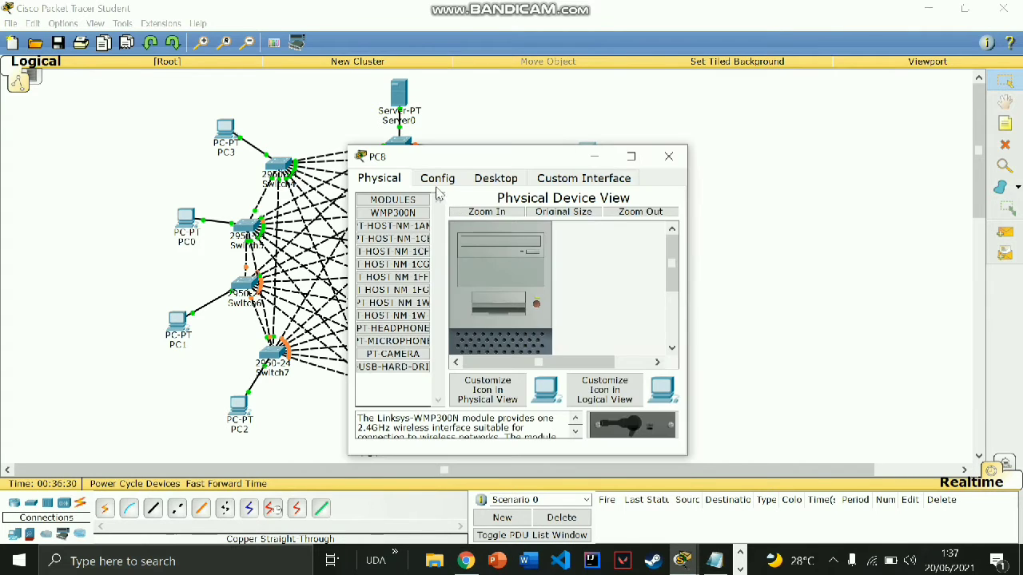
click(437, 178)
click(495, 178)
click(390, 214)
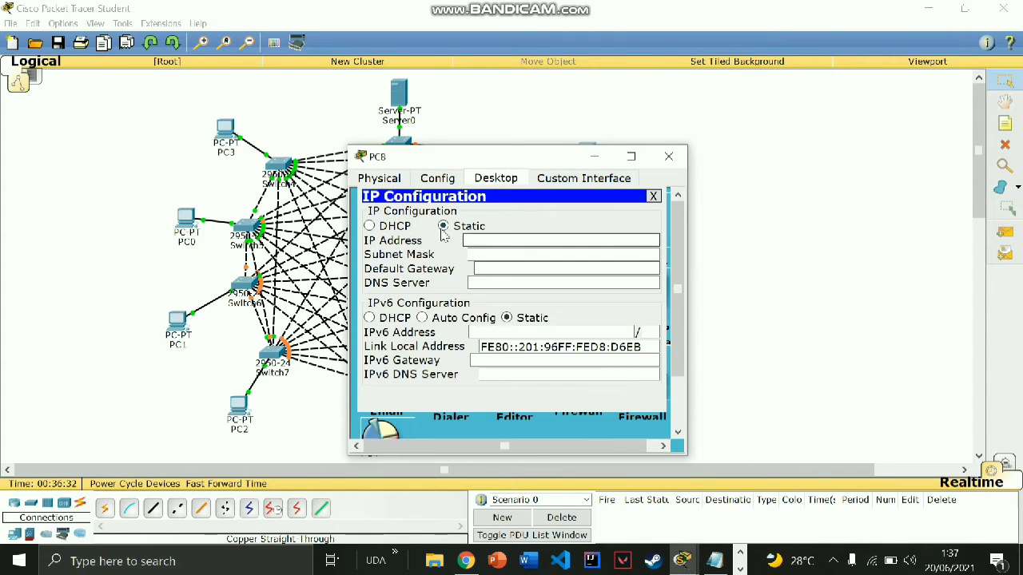
click(371, 226)
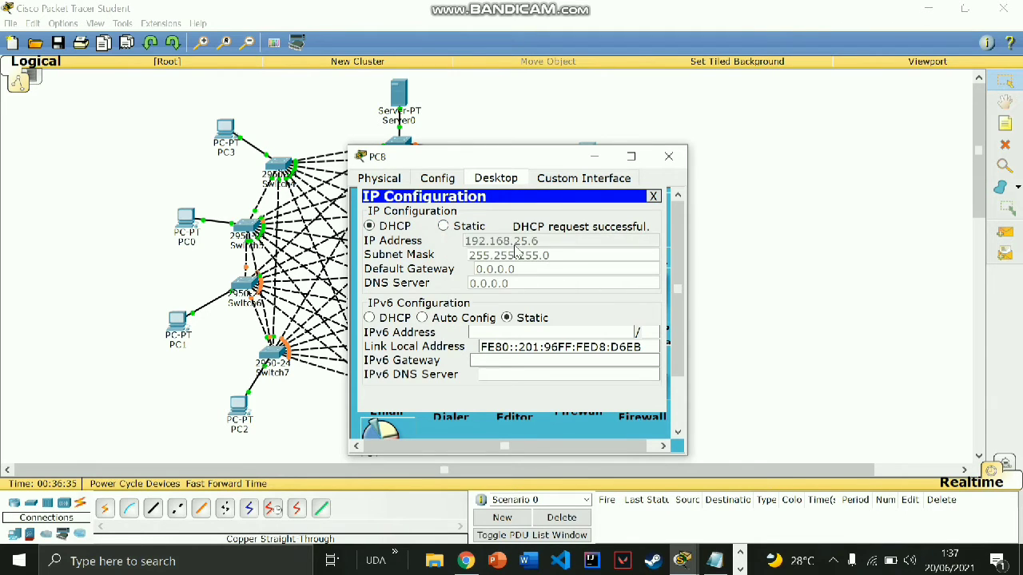
click(653, 195)
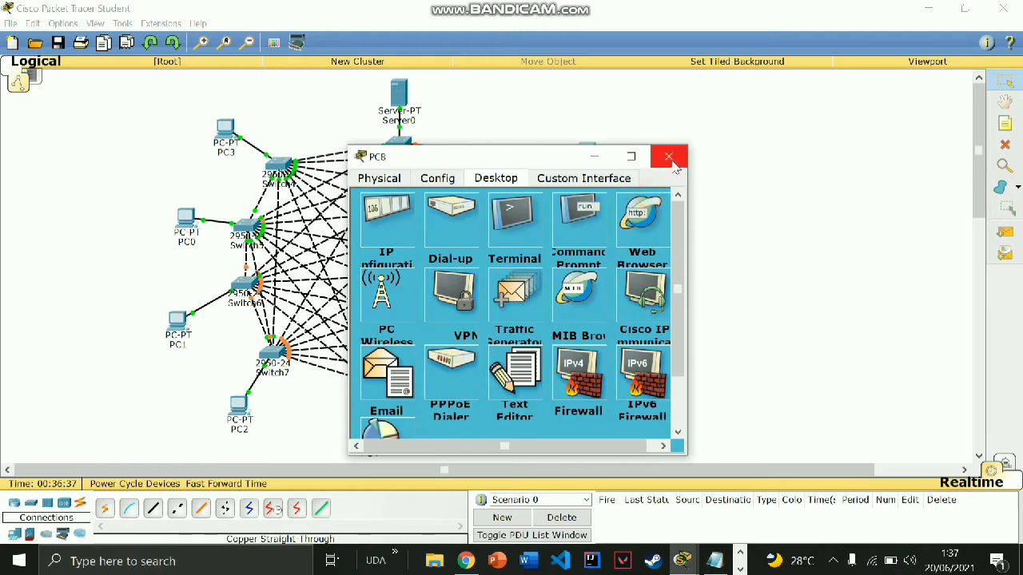
click(668, 156)
- Switch PC7's IP configuration from static to DHCP and recheck the setting before closing its window
click(609, 277)
click(502, 179)
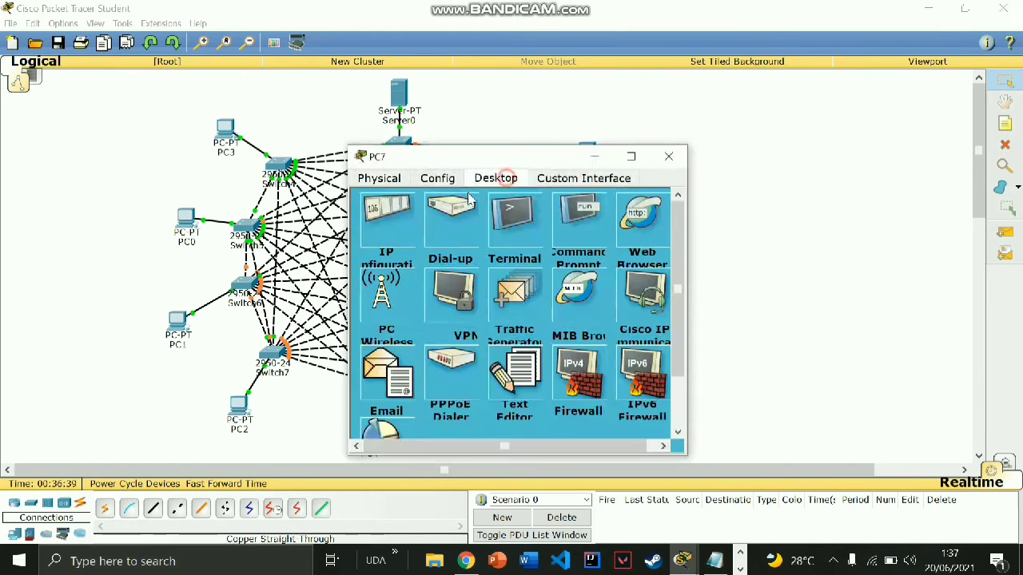
click(385, 222)
click(369, 226)
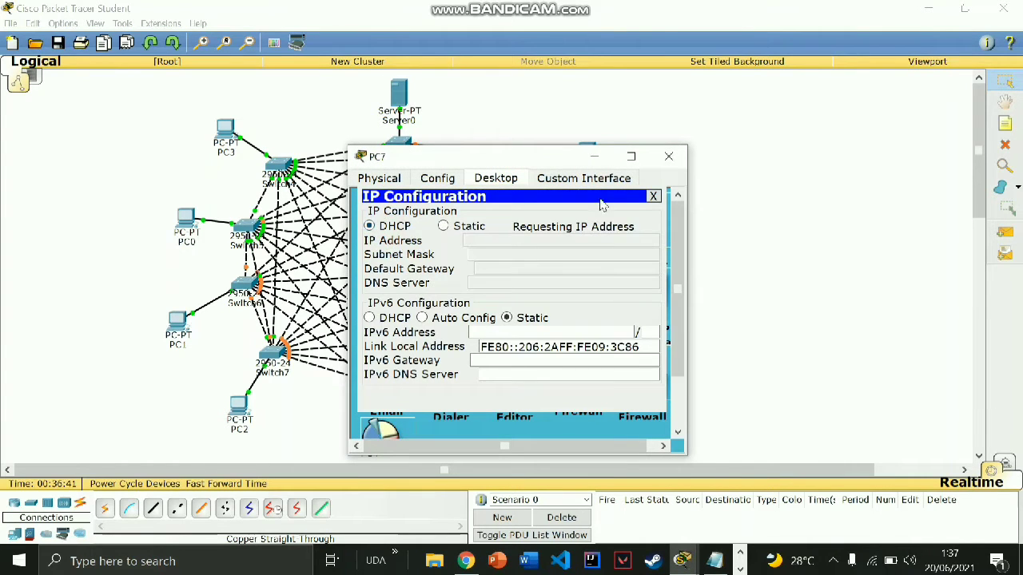
click(653, 195)
click(668, 156)
click(607, 277)
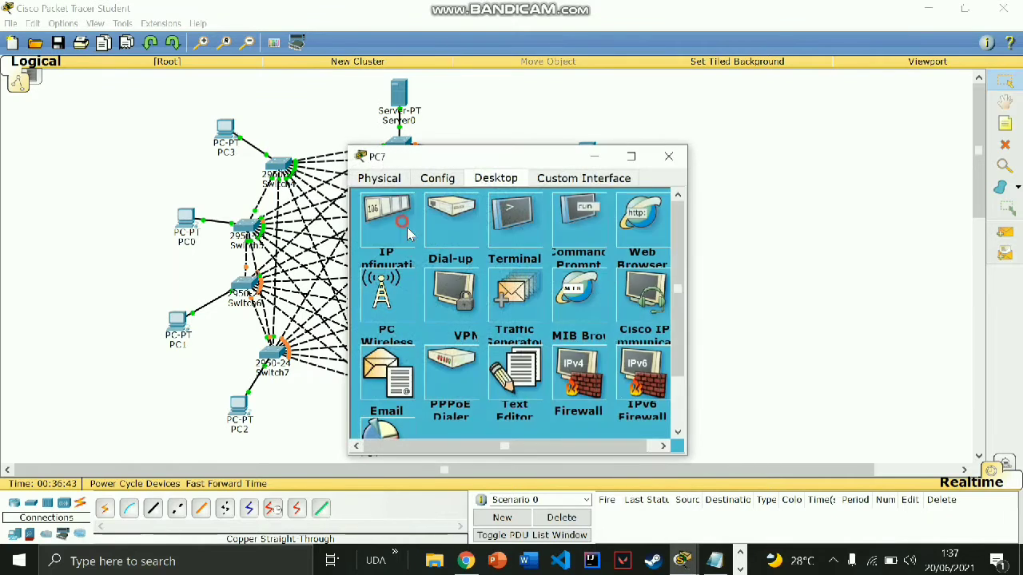
click(404, 227)
click(394, 227)
click(653, 196)
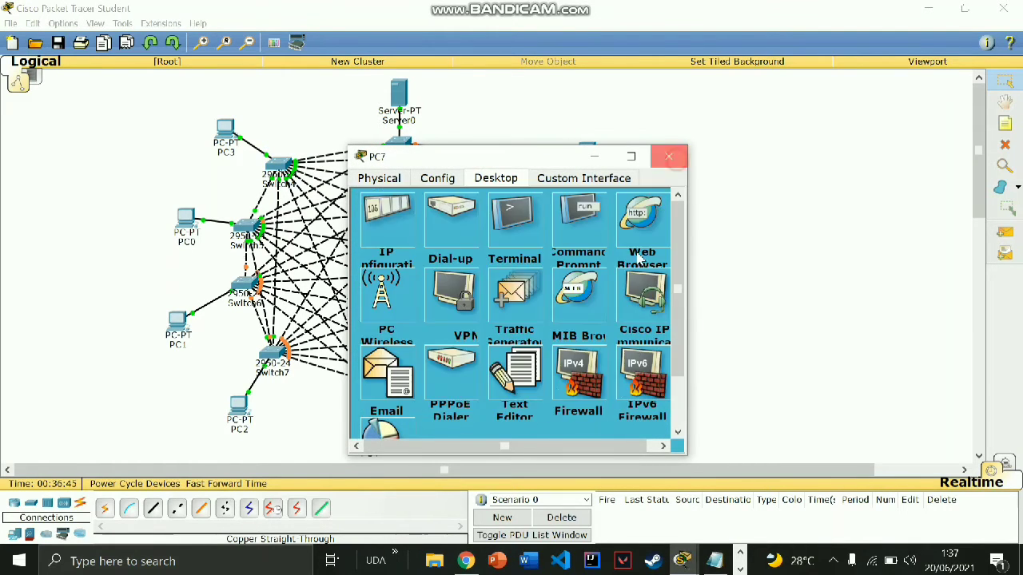
click(668, 156)
- Switch PC6, attached to Switch10, to DHCP addressing in its IP configuration and close its window
click(579, 366)
click(496, 178)
click(389, 210)
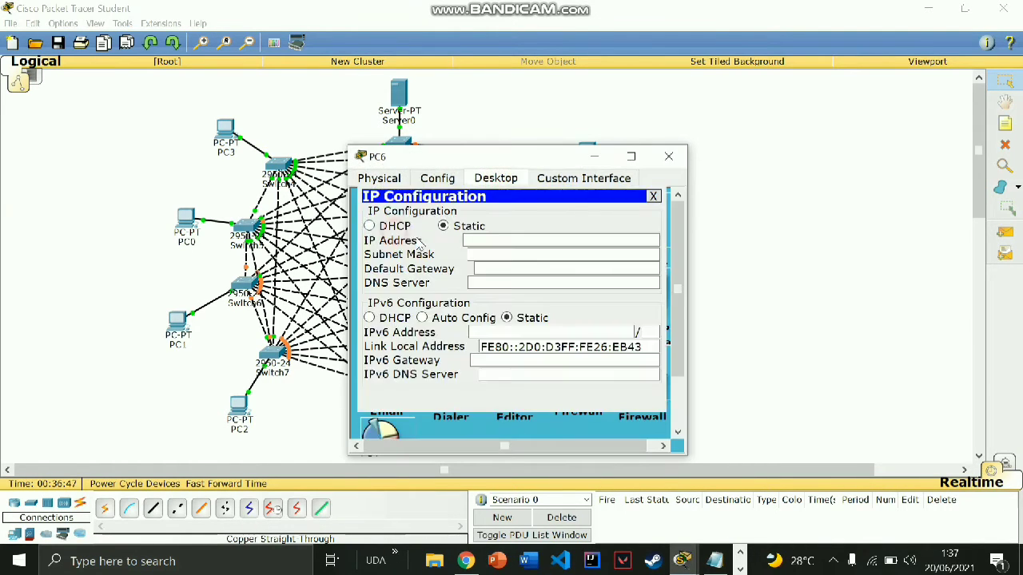
click(400, 227)
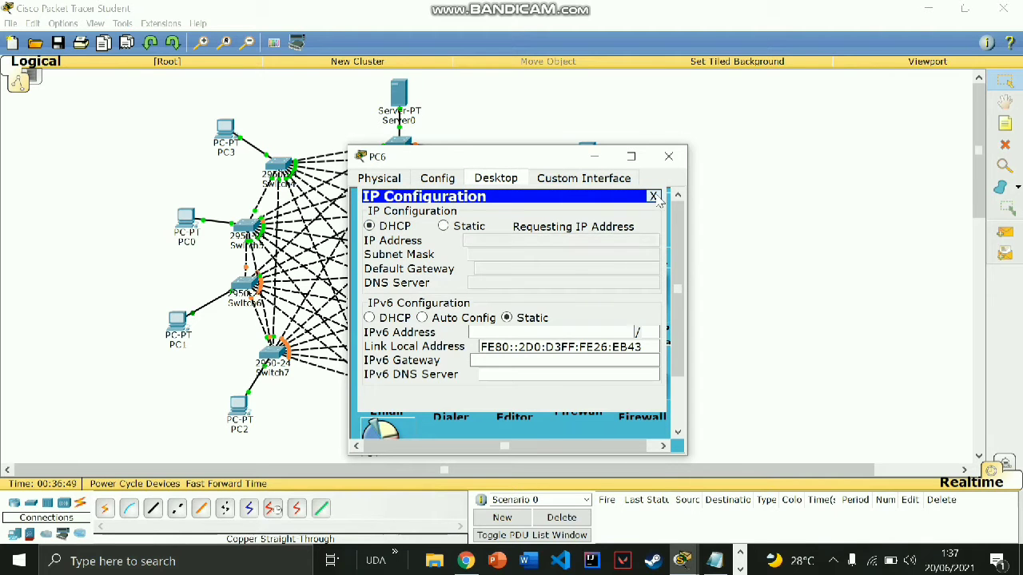
click(653, 195)
click(668, 156)
click(580, 362)
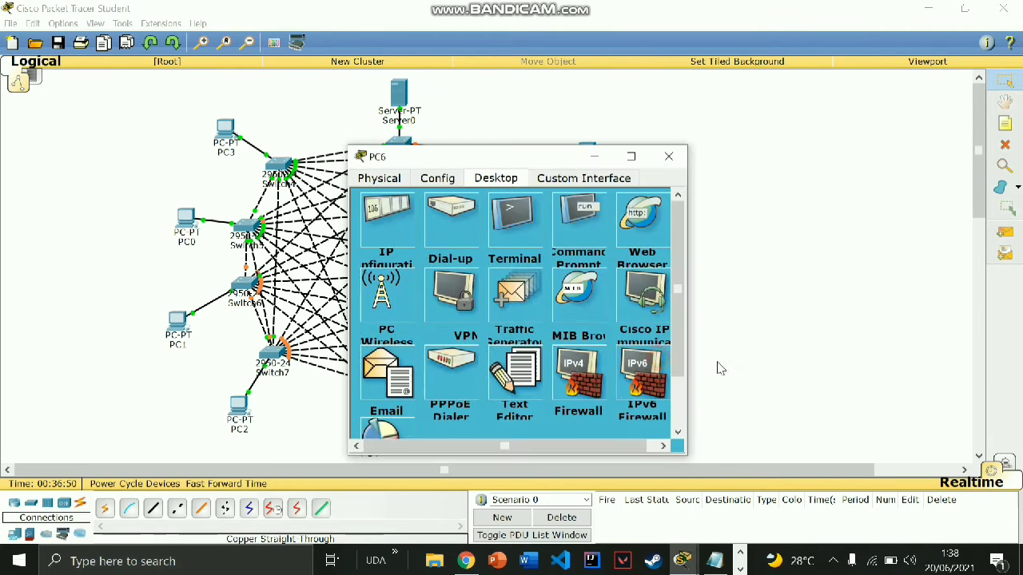
click(578, 400)
click(636, 196)
click(669, 155)
- Set PC5, attached to Switch9, to obtain its IPv4 address through DHCP and close its window
scroll(514, 271, down, 4)
click(503, 238)
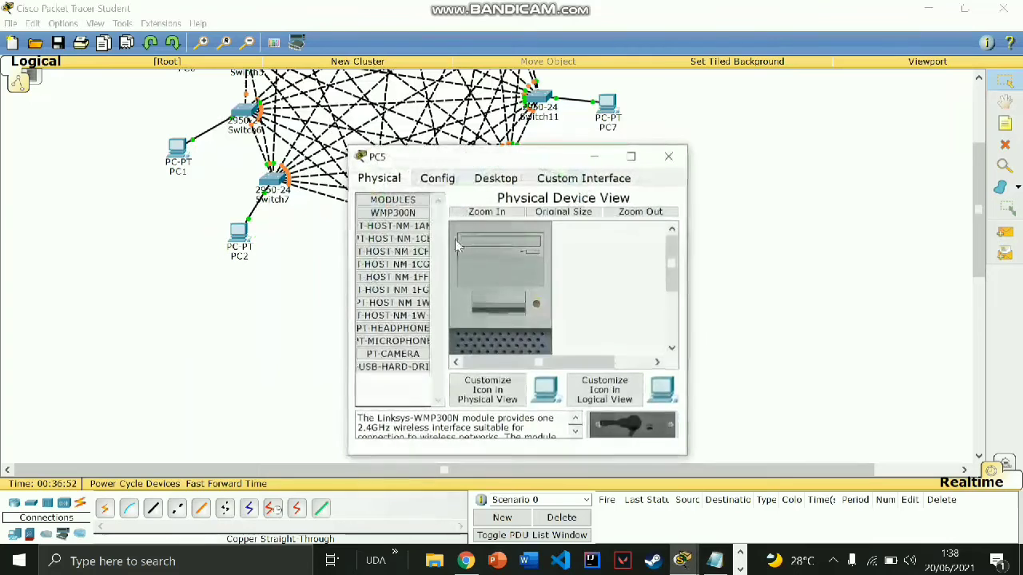
click(495, 178)
click(395, 223)
click(398, 225)
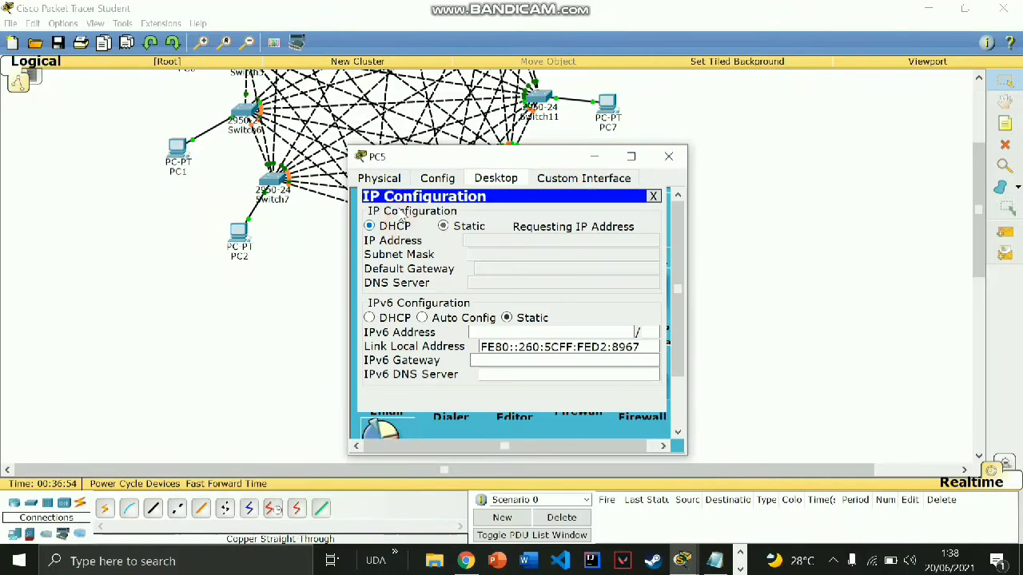
click(653, 197)
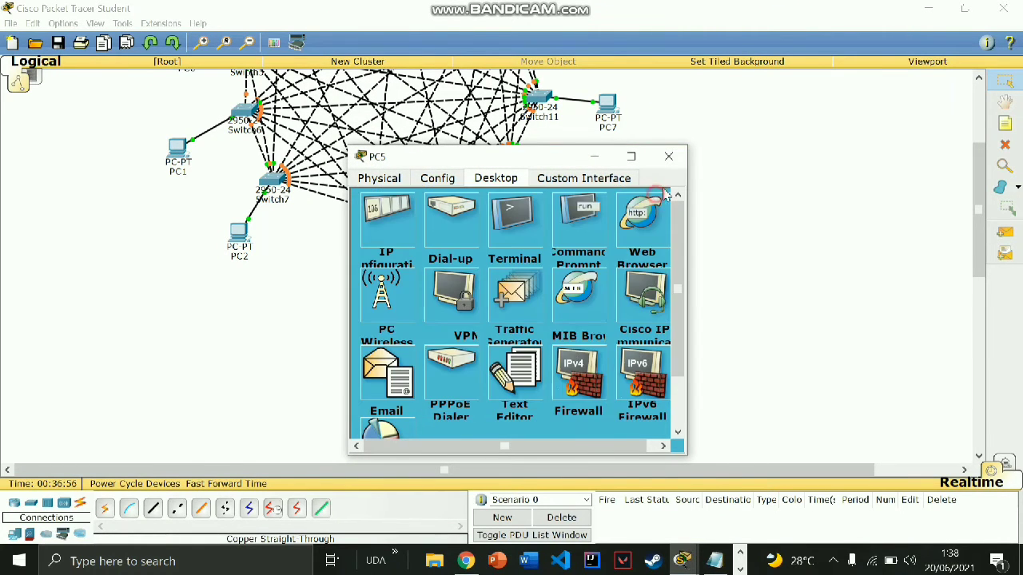
click(668, 155)
- Set PC4, attached to Switch8, to obtain its IPv4 address through DHCP and close its window
scroll(560, 240, up, 3)
click(367, 369)
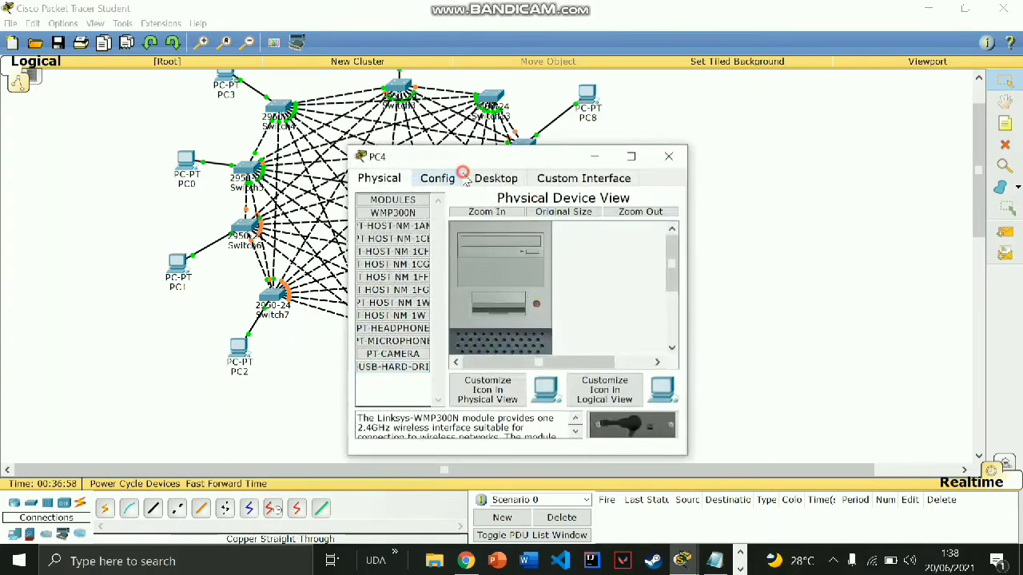
click(495, 177)
click(396, 227)
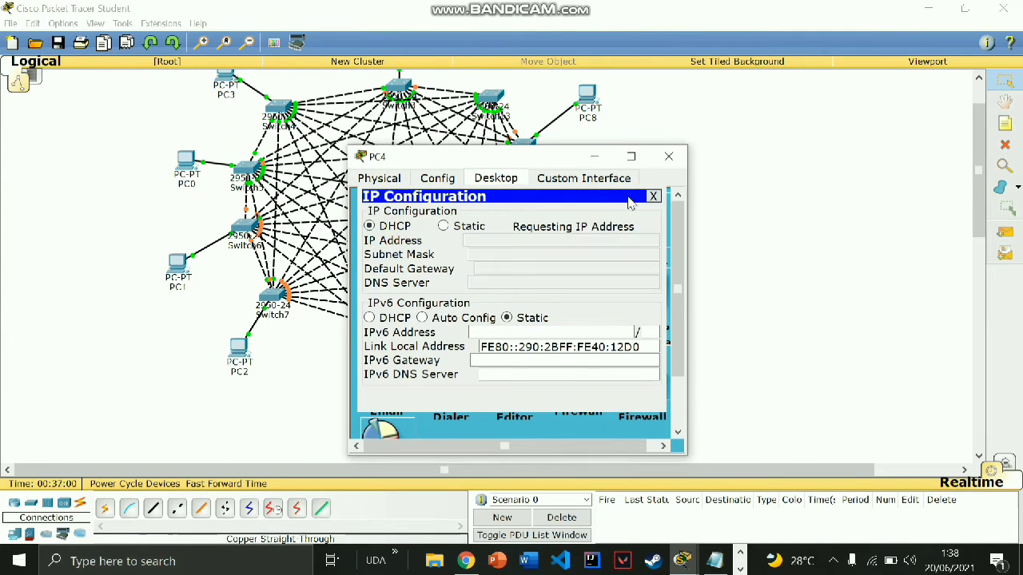
click(653, 198)
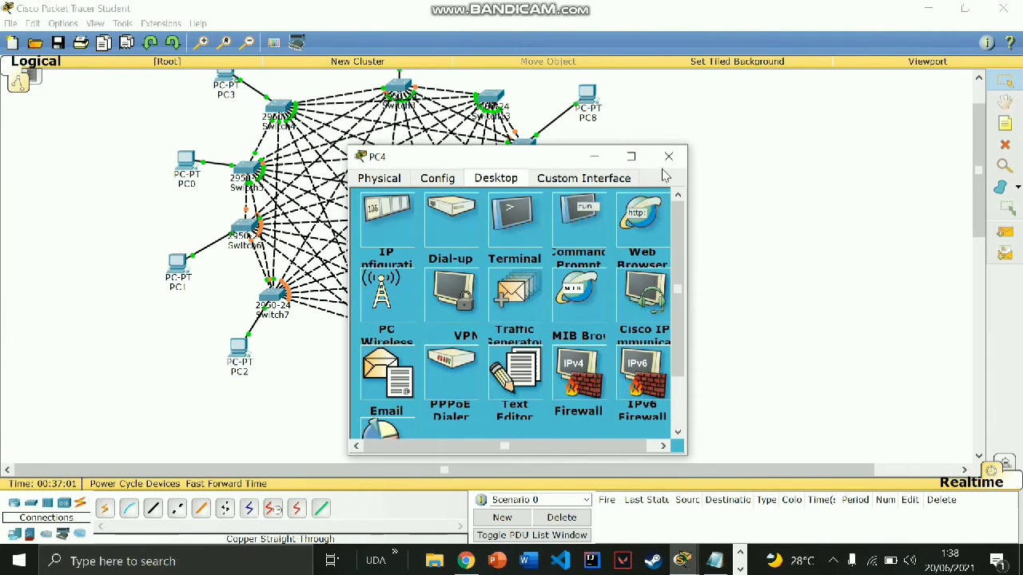
click(669, 156)
- Set PC2, attached to Switch7, to obtain its IPv4 address through DHCP and close its window
click(238, 348)
click(491, 178)
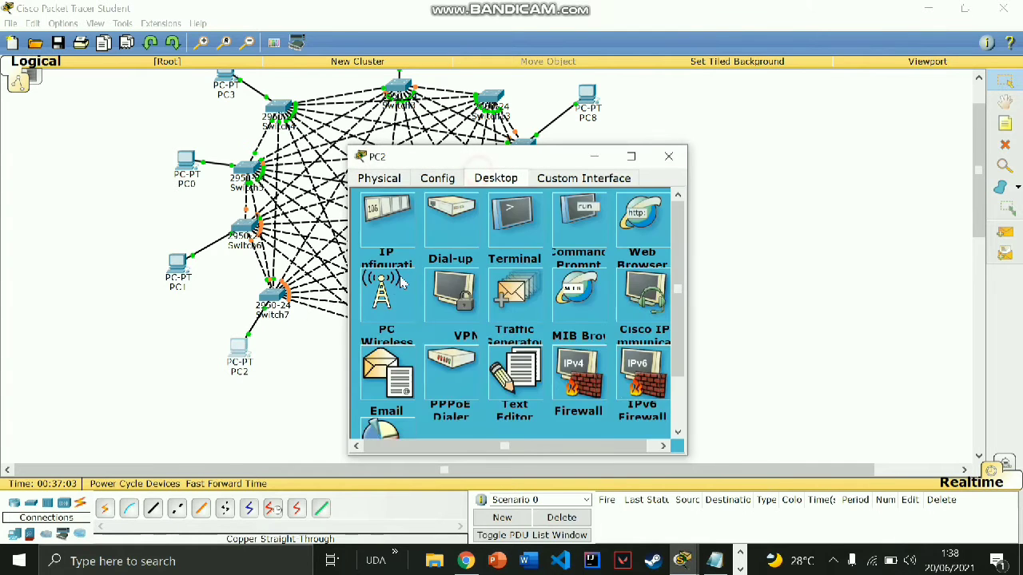
click(389, 227)
click(393, 227)
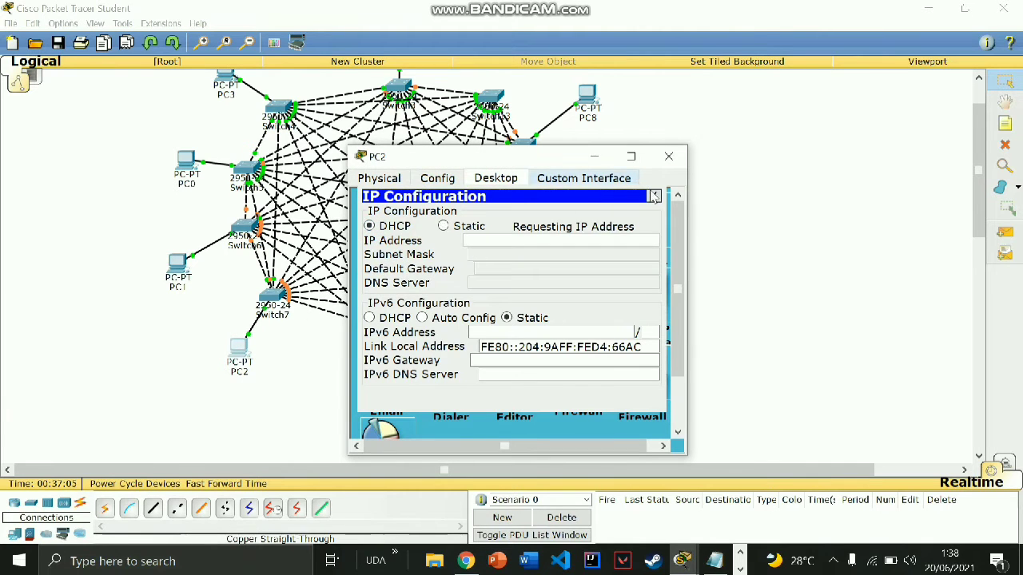
click(652, 197)
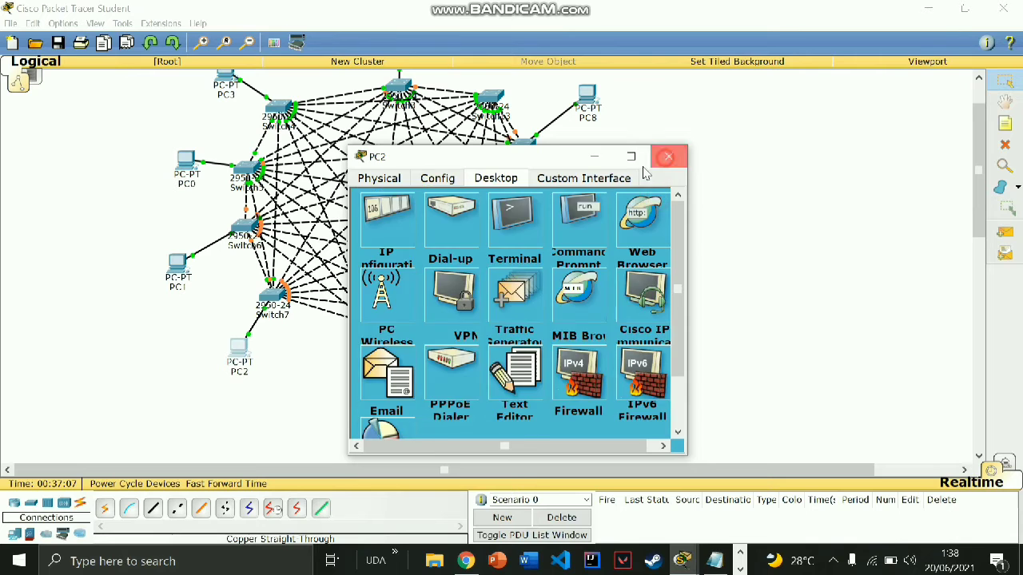
click(669, 156)
- Set PC1, attached to Switch6, to obtain its IPv4 address through DHCP and close its window
click(174, 266)
click(496, 180)
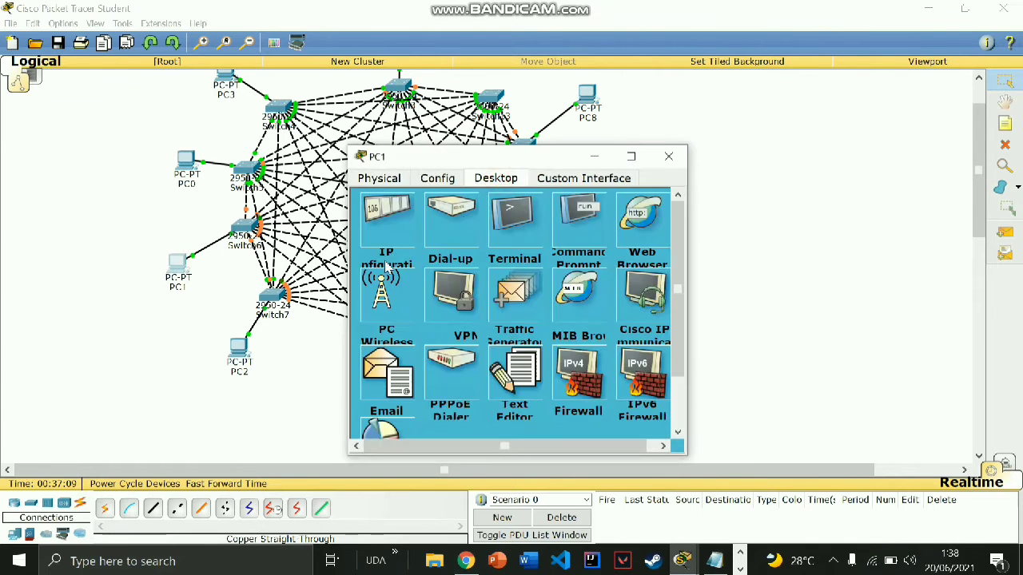
click(389, 229)
click(403, 228)
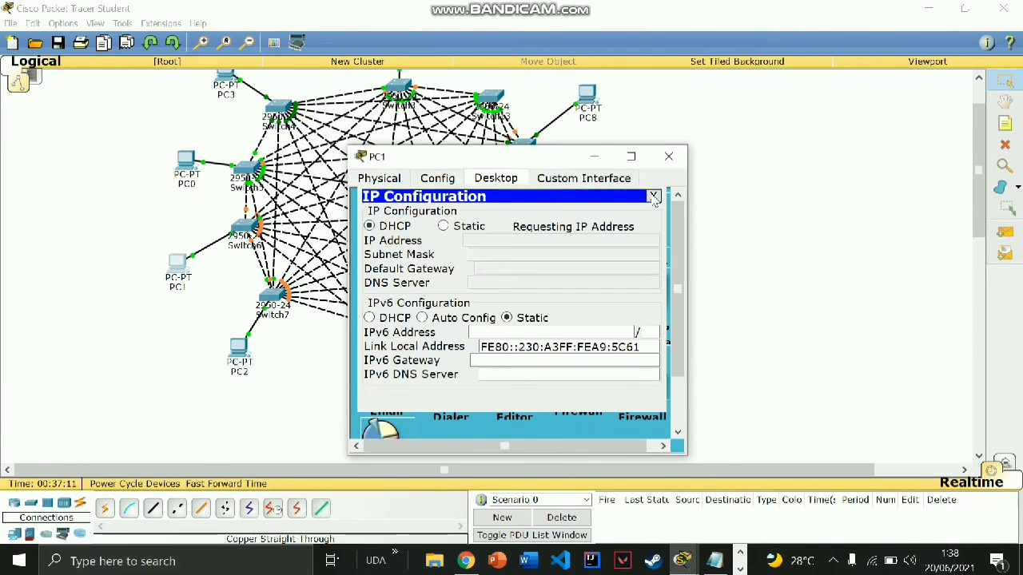
click(653, 196)
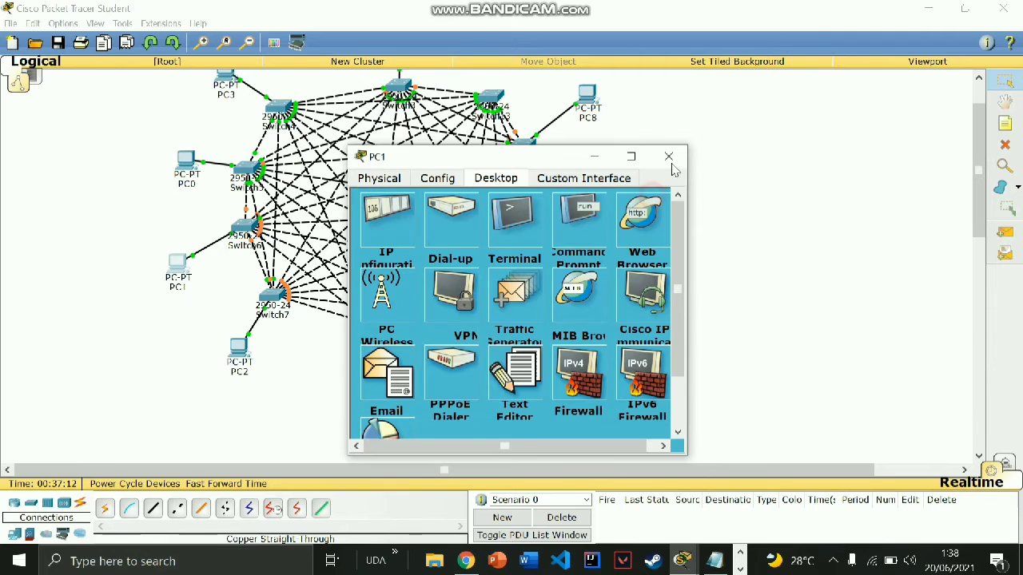
click(669, 155)
- Set PC0, attached to Switch5, to obtain its IPv4 address through DHCP and close its window
scroll(208, 285, up, 2)
click(188, 232)
click(496, 178)
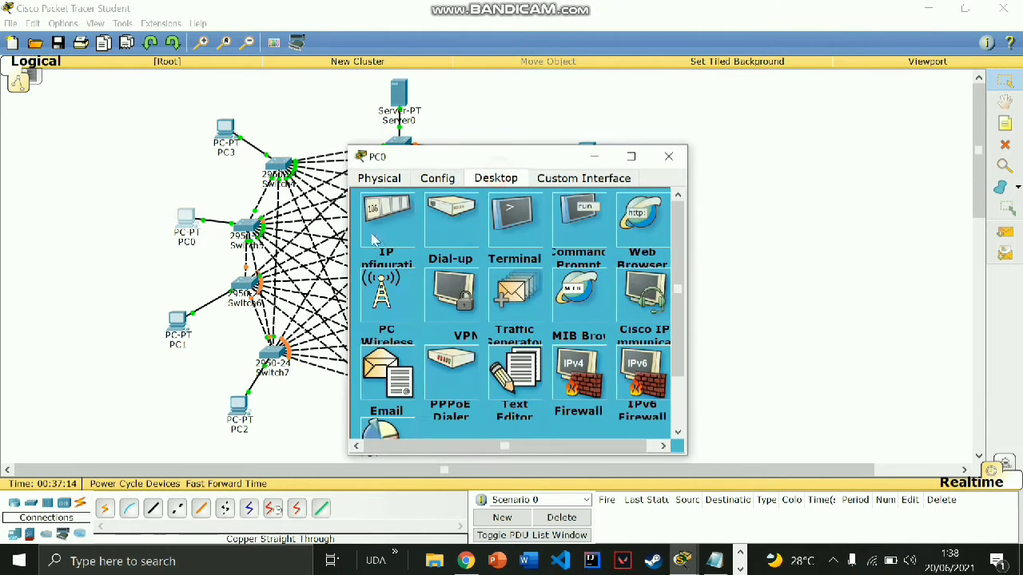
click(376, 230)
click(399, 227)
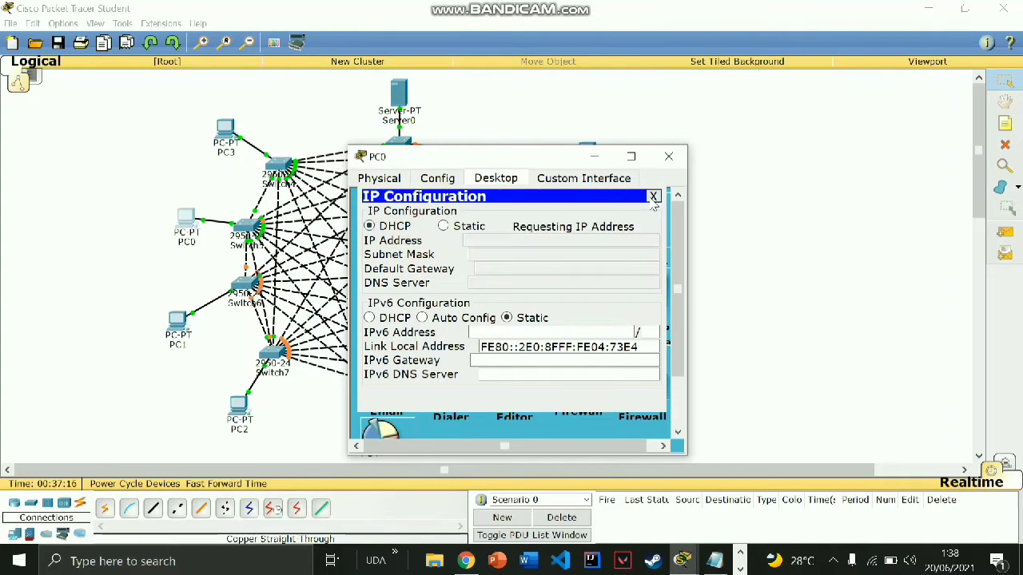
click(653, 197)
click(668, 155)
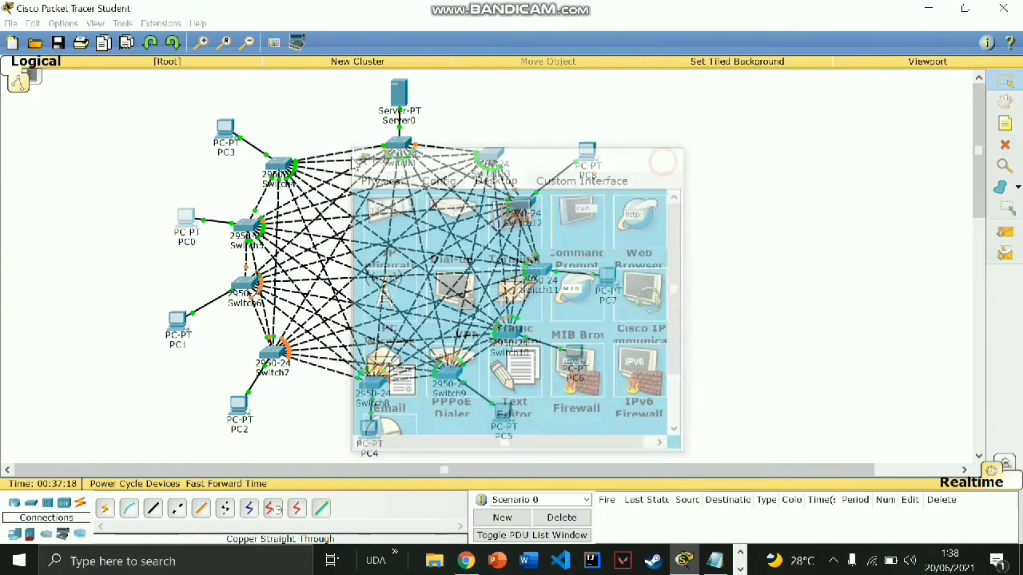
- Set PC3, attached to Switch4, to obtain its IPv4 address through DHCP and close its window
click(220, 130)
click(484, 178)
click(393, 222)
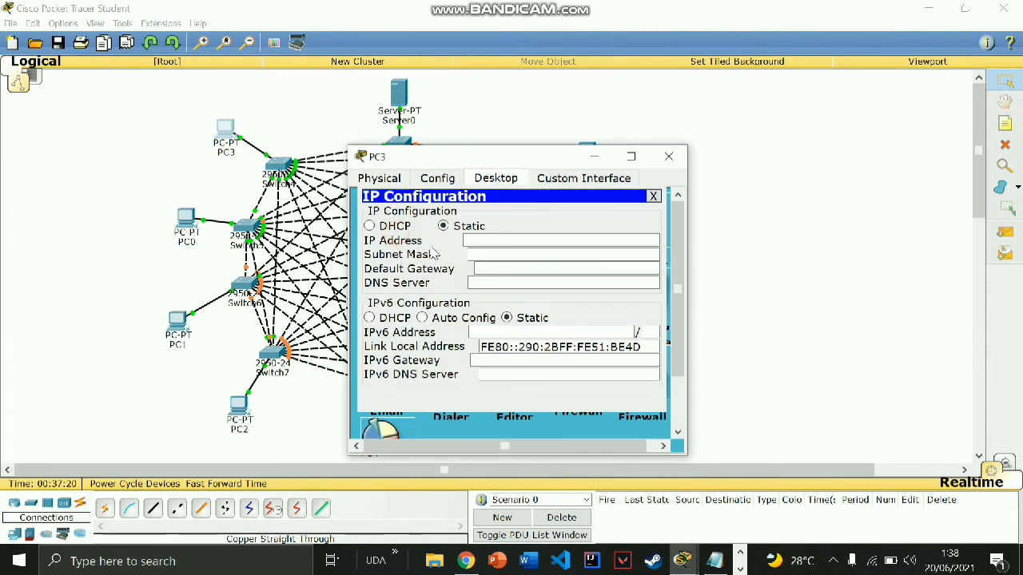
click(390, 226)
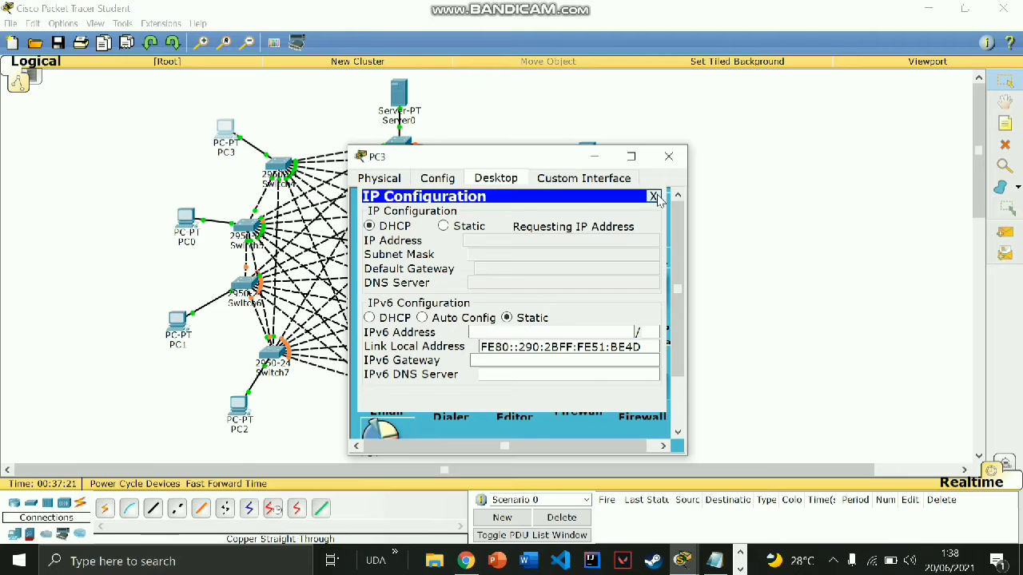
click(653, 196)
click(668, 156)
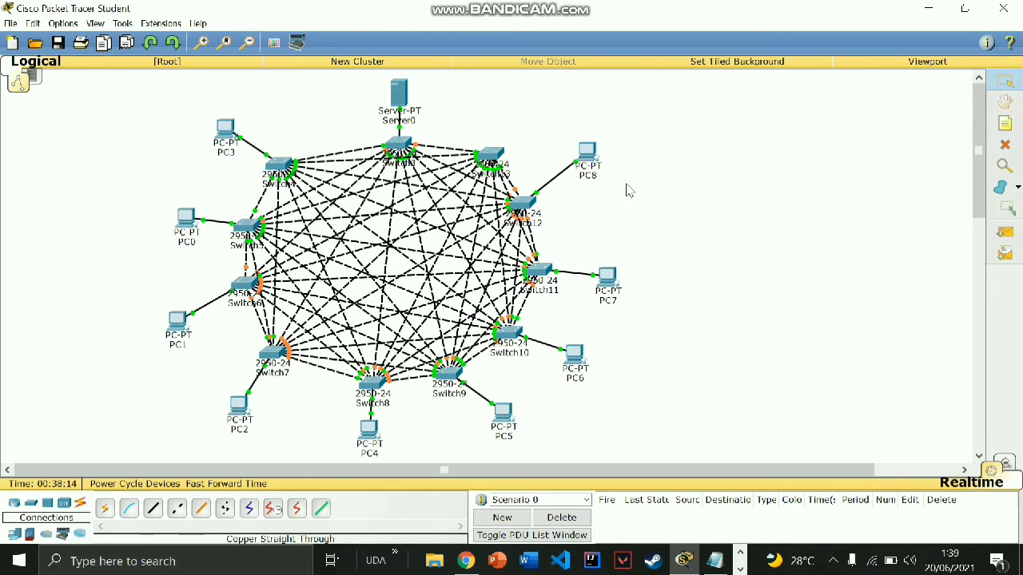
- Check PC8's IP configuration for its assigned address and close its window
click(587, 152)
click(395, 227)
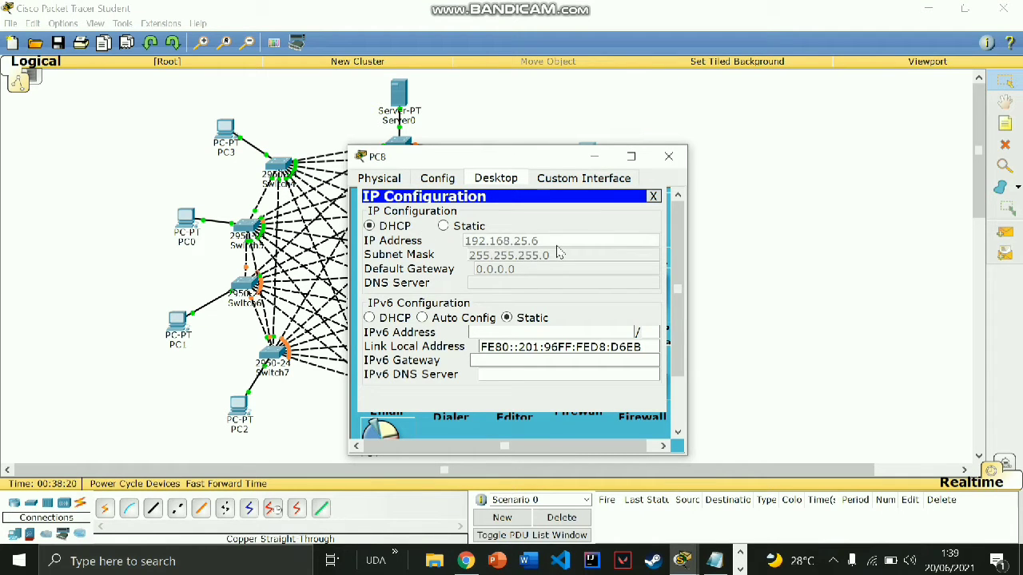
click(654, 196)
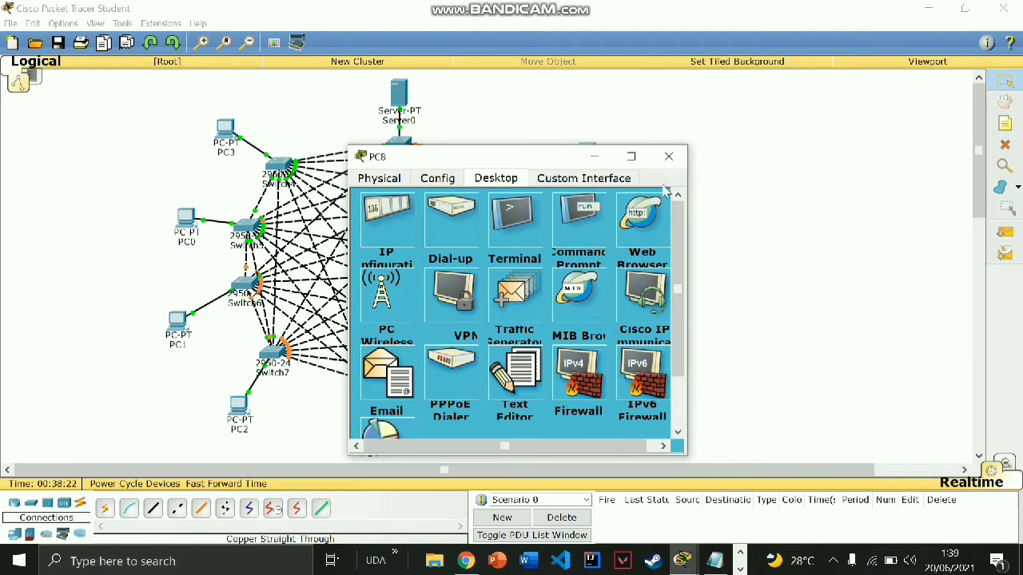
click(669, 156)
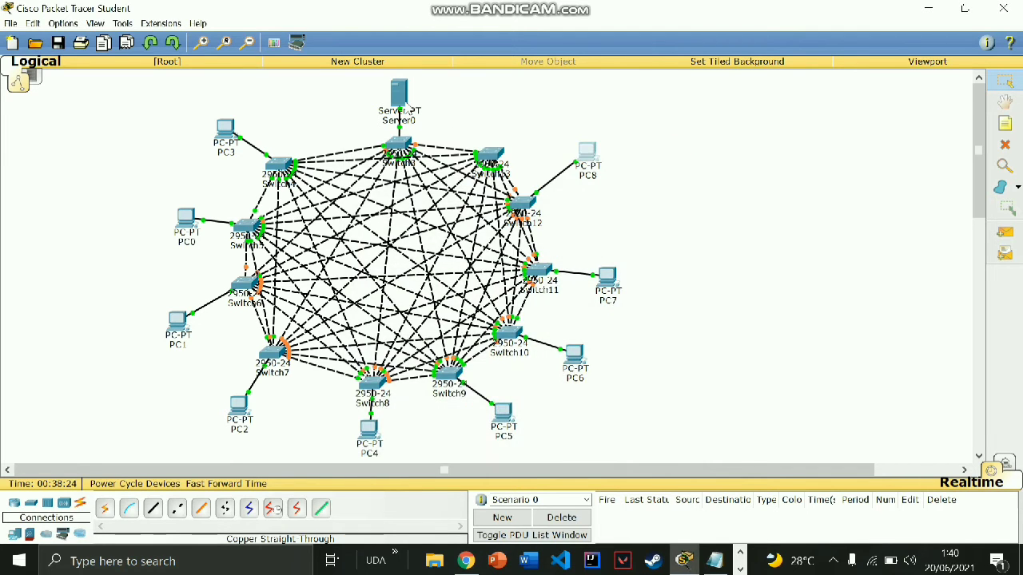
- Ping 192.168.25.6 from Server0's command prompt
click(406, 111)
click(460, 230)
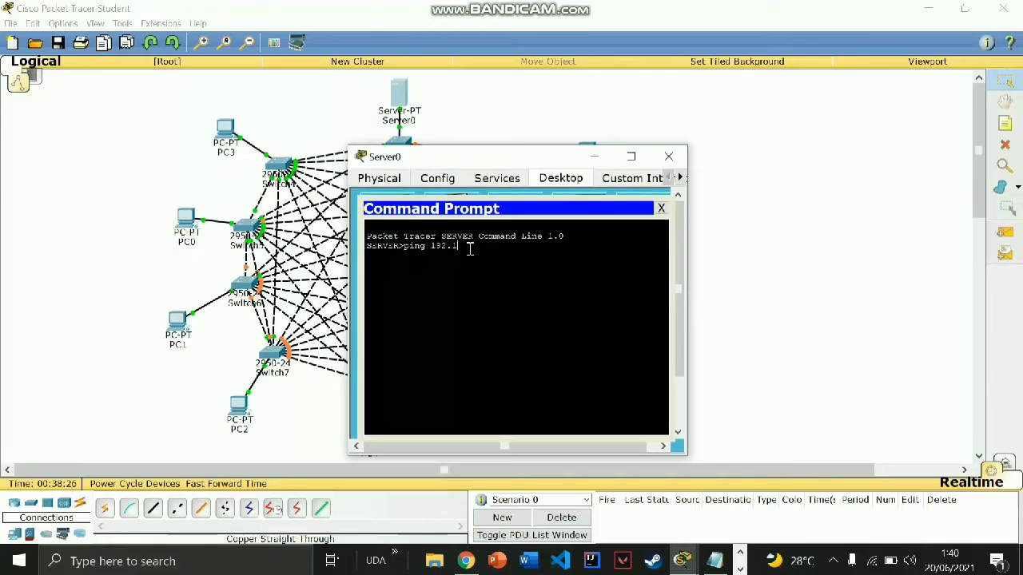
text(1)
key(Return)
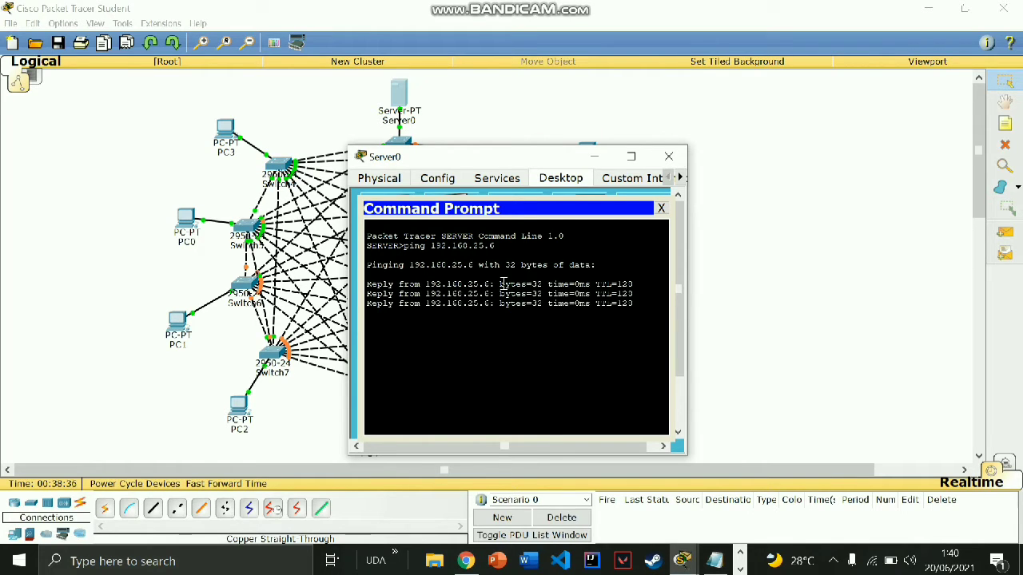
- Examine the ping replies and the packet-loss statistics, and close Server0's command prompt and window
drag(503, 283, 545, 284)
drag(616, 284, 636, 284)
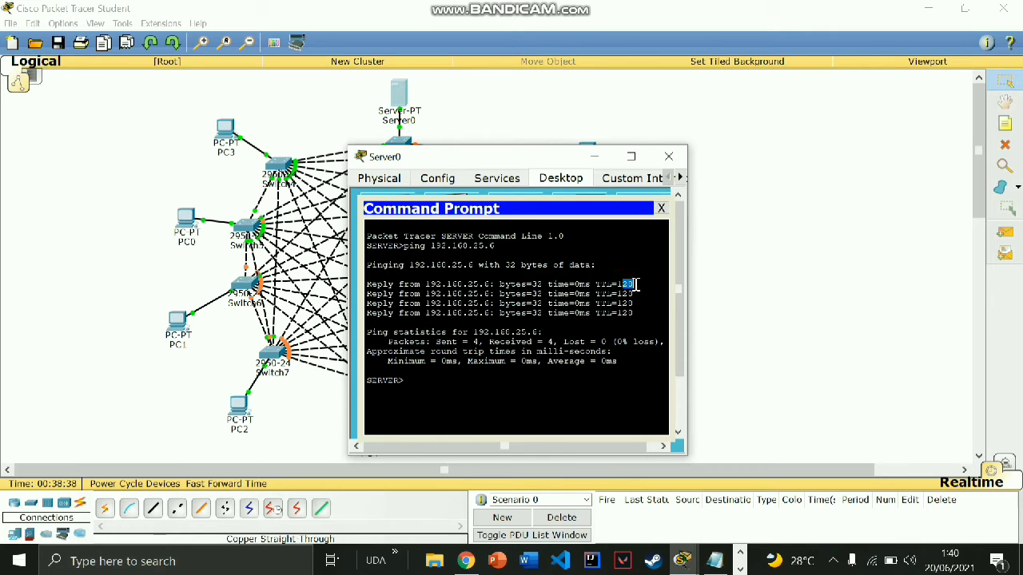
click(498, 334)
drag(443, 342, 566, 342)
click(601, 342)
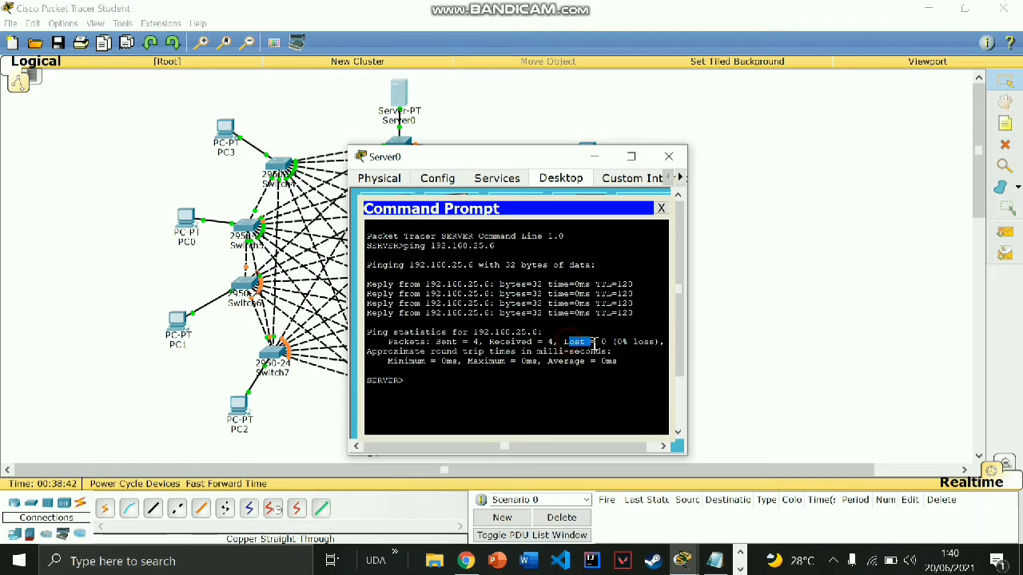
click(602, 341)
click(661, 208)
click(591, 156)
- Check PC7's IP configuration and close its window
click(608, 272)
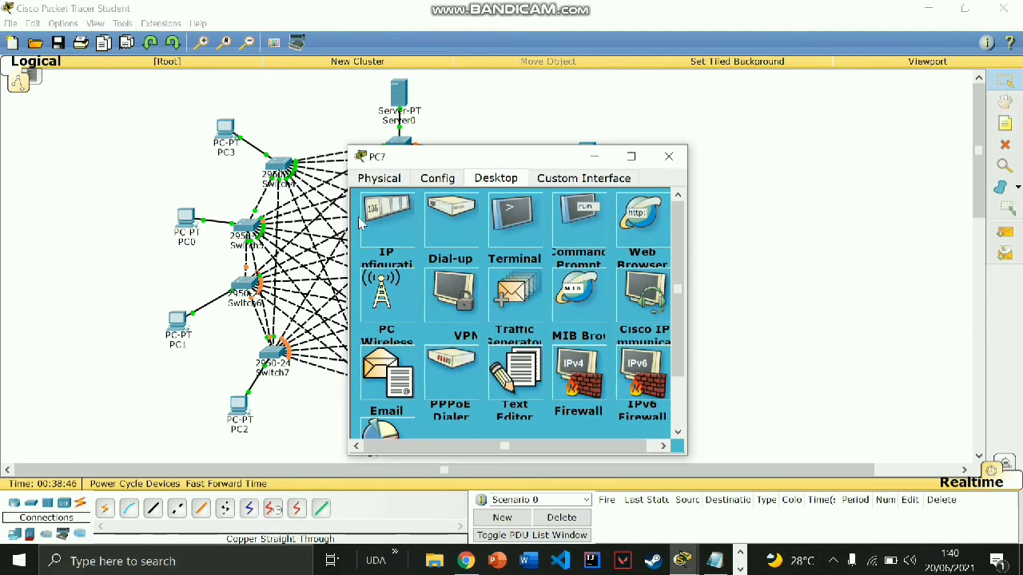
click(387, 212)
click(653, 197)
click(668, 157)
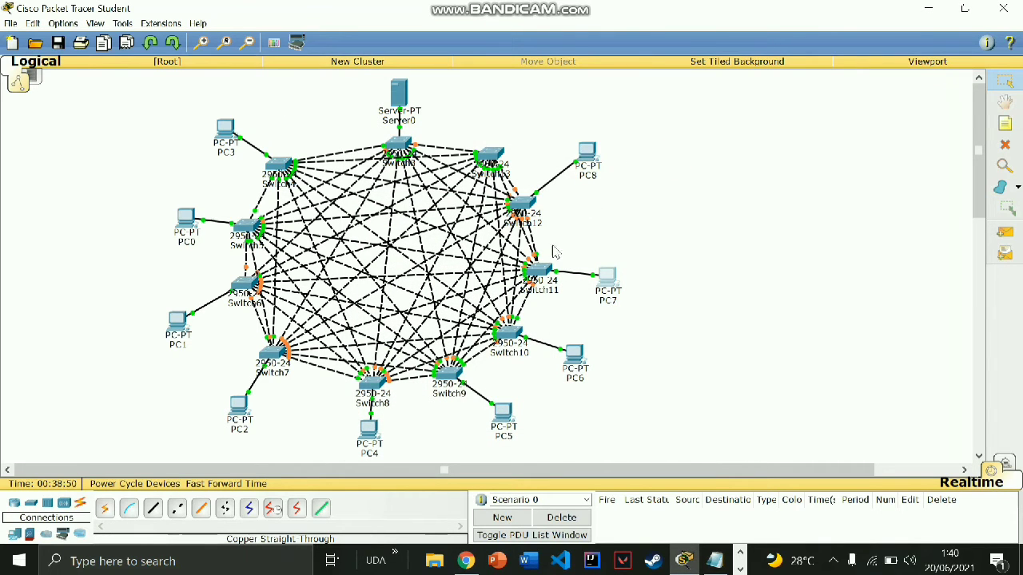
- Switch to the Notepad task list and review the mesh and star topology entries
click(714, 561)
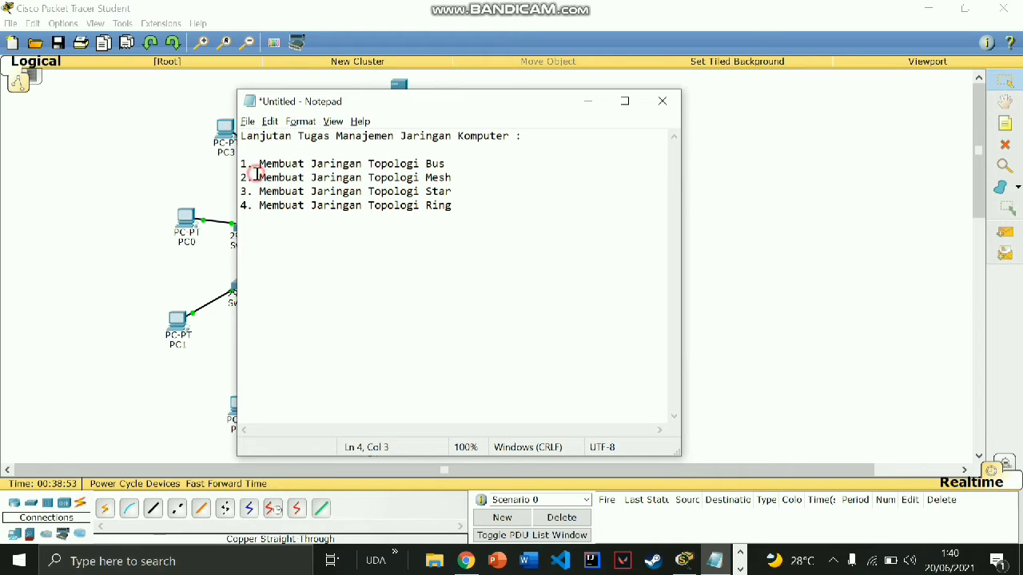
drag(256, 174, 464, 170)
click(470, 179)
drag(466, 192, 252, 198)
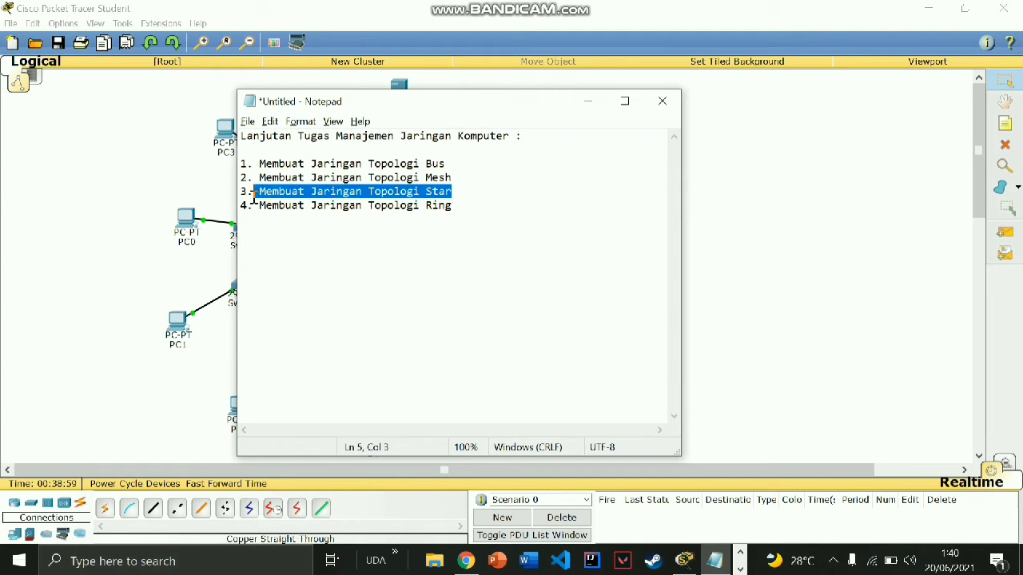
click(469, 199)
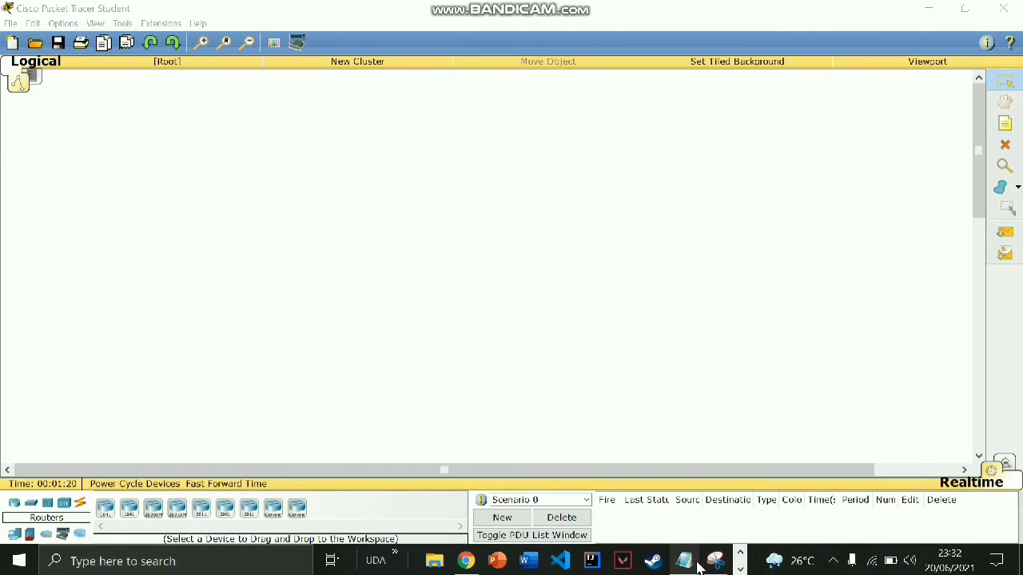
- Review the star topology task in jrkm.txt and its reference picture in Snipping Tool, and put both windows away
click(696, 567)
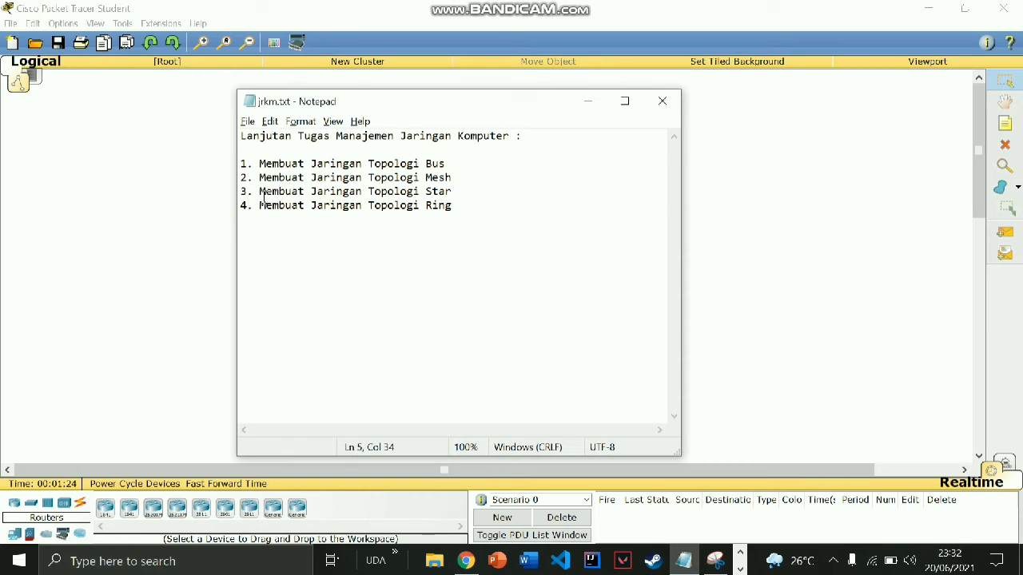
drag(243, 194, 367, 192)
click(473, 178)
click(457, 191)
click(715, 560)
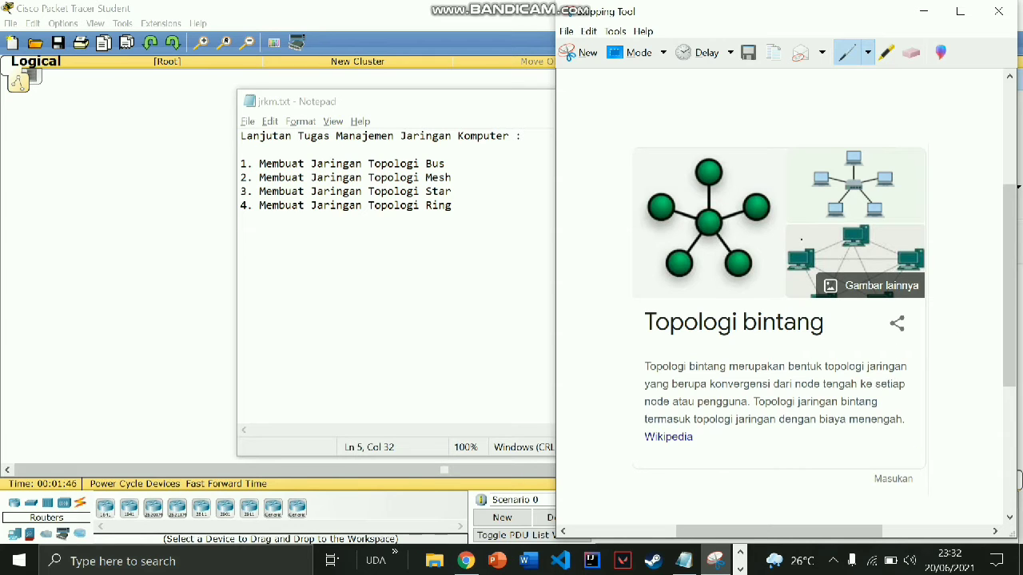
click(924, 11)
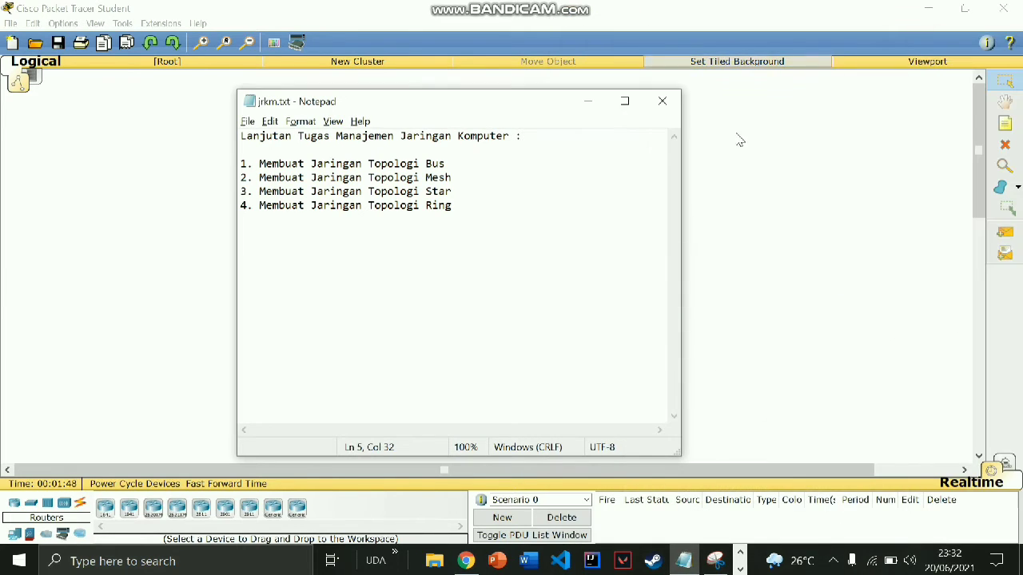
click(588, 110)
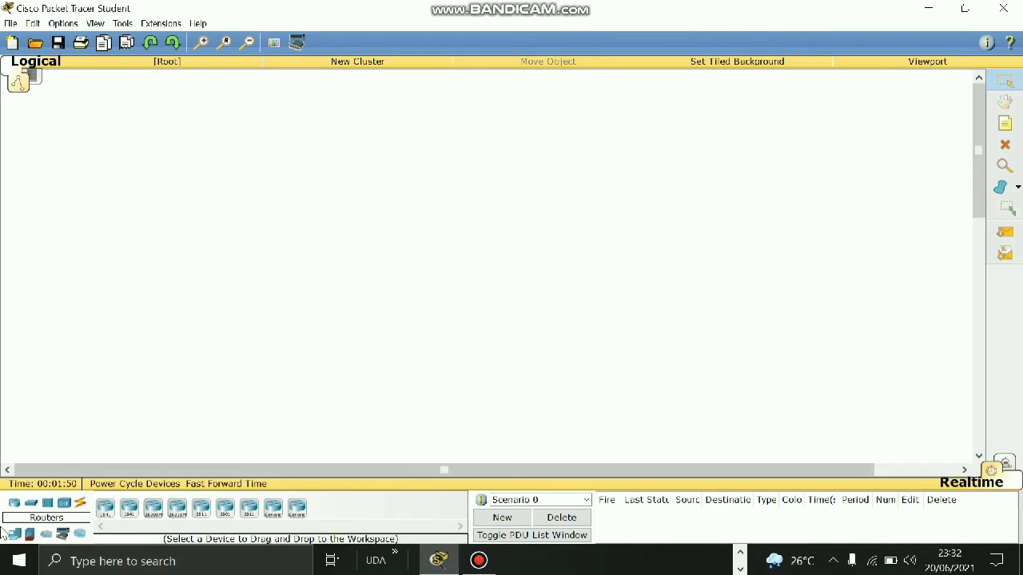
- Place ten PC-PT computers in a ring on the empty workspace, leaving a gap at the upper middle
click(14, 534)
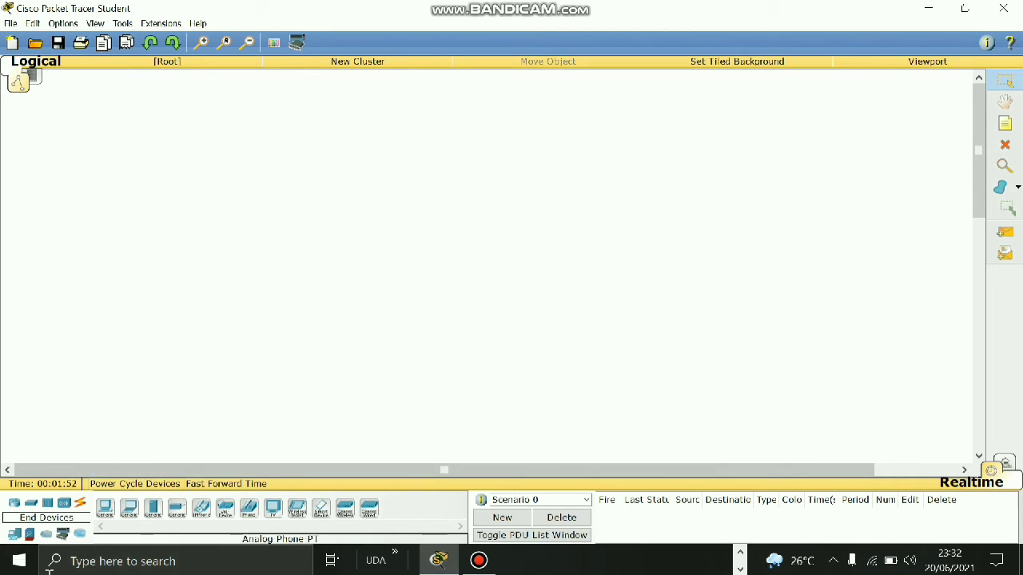
drag(106, 513, 296, 174)
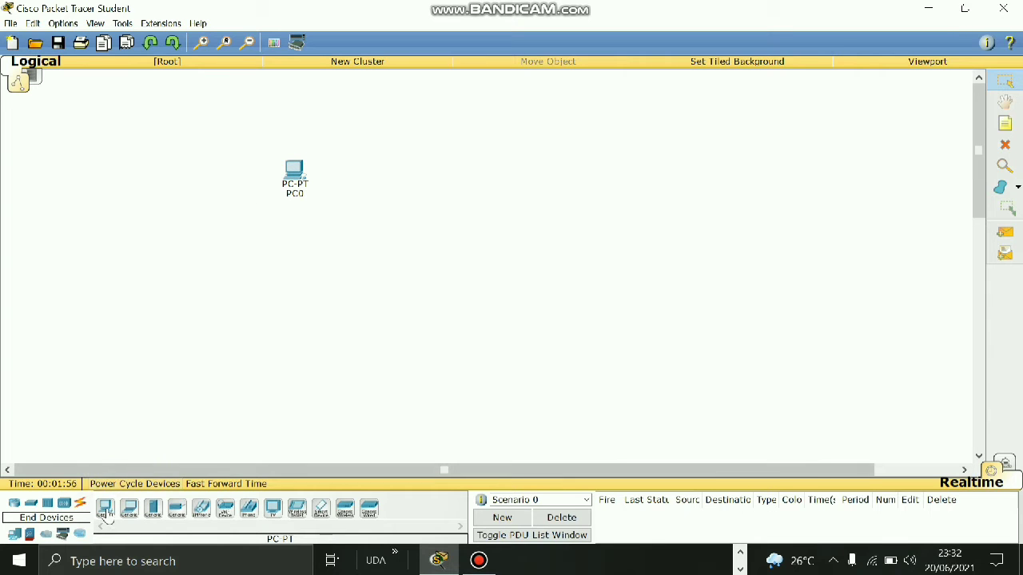
drag(106, 508, 303, 271)
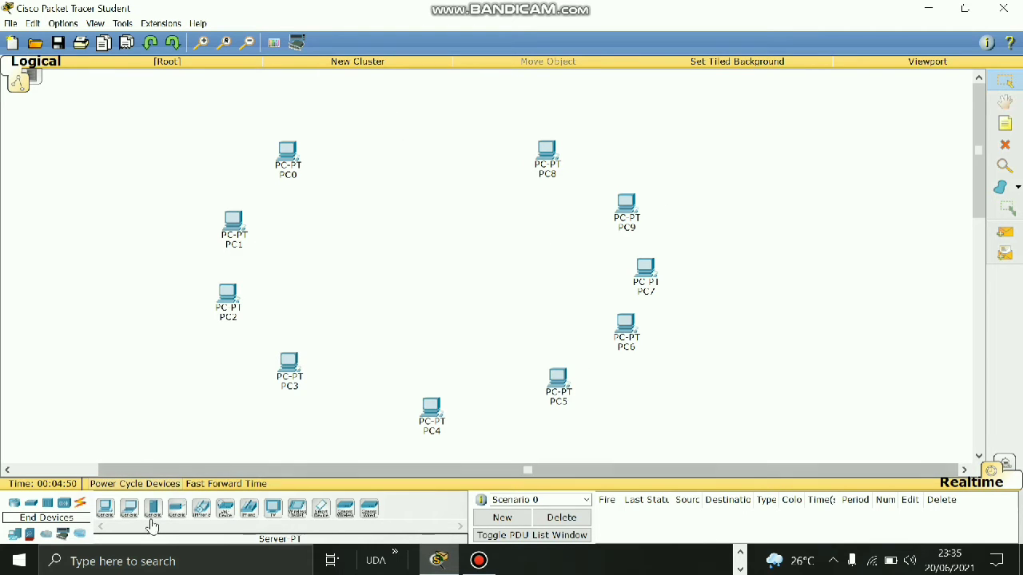
- Add a Server-PT in the ring's upper gap and a 2950-24 switch at the ring's center
drag(152, 521, 427, 113)
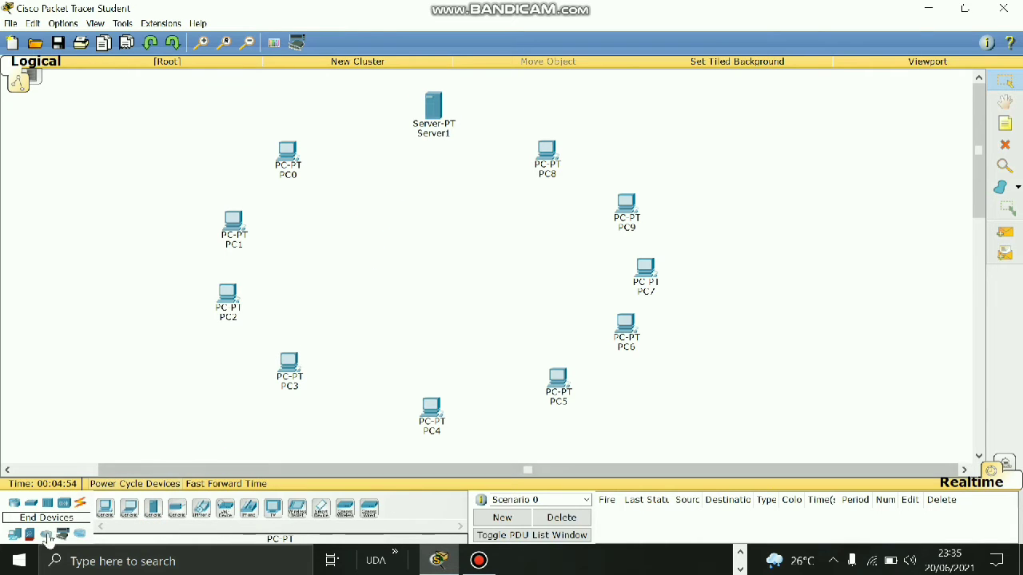
click(31, 502)
drag(126, 513, 444, 263)
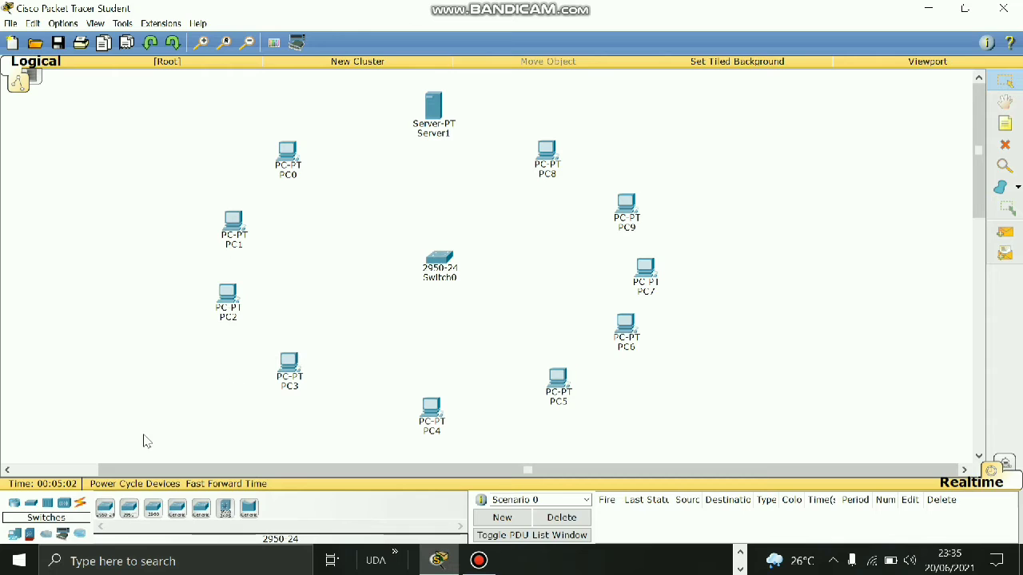
- Connect PC0 to a FastEthernet port of the central Switch0 with a copper straight-through cable
click(80, 503)
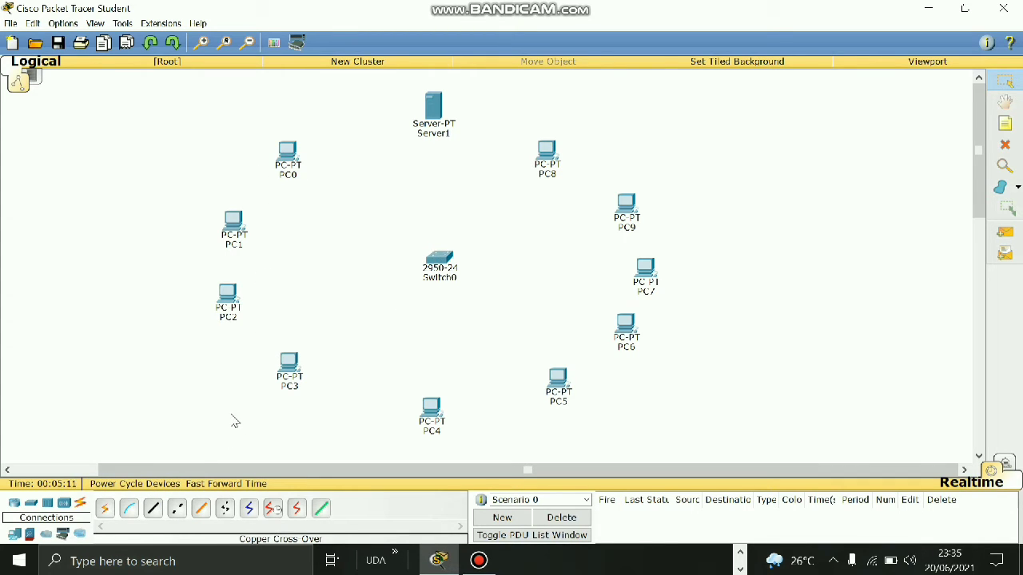
click(159, 513)
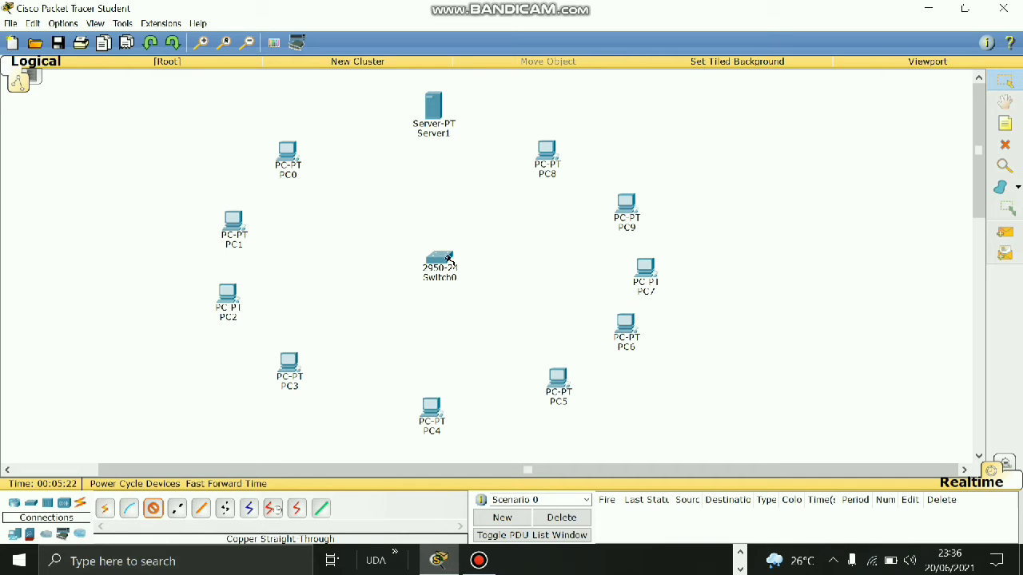
click(288, 152)
click(323, 177)
click(438, 267)
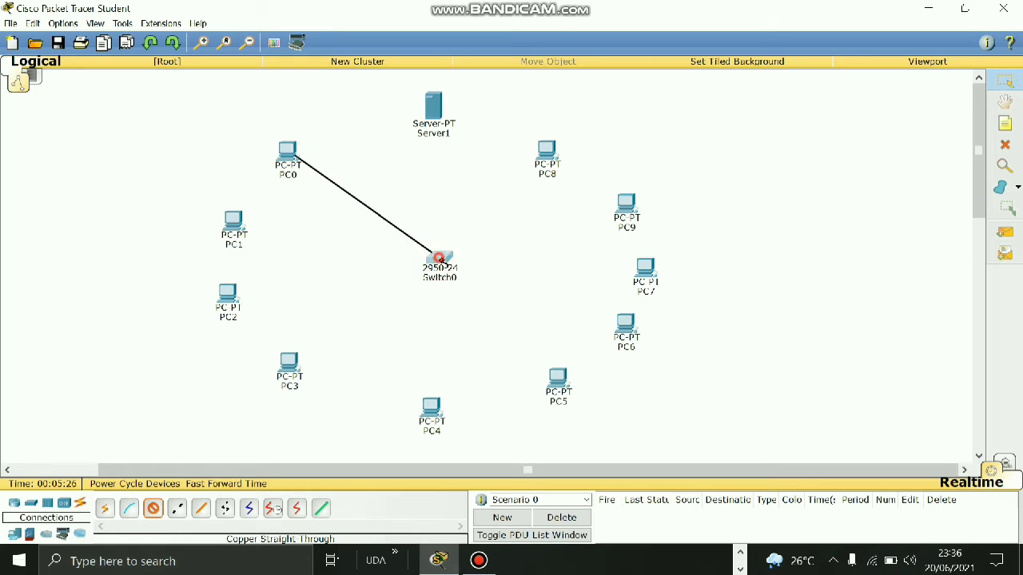
click(438, 268)
click(471, 50)
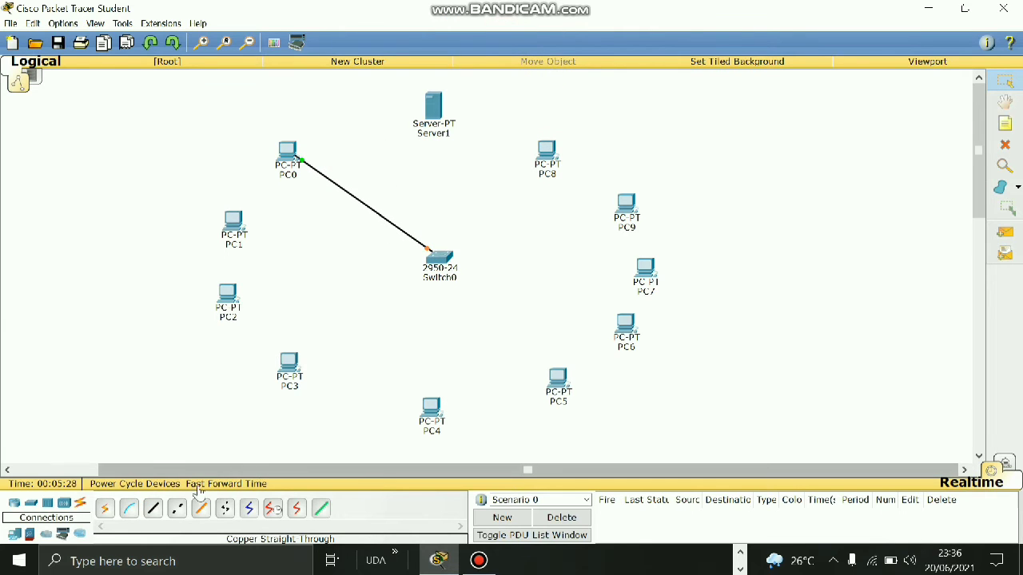
- Connect PC1's FastEthernet0 port to a free FastEthernet port of Switch0 with a copper straight-through cable
click(154, 509)
click(233, 227)
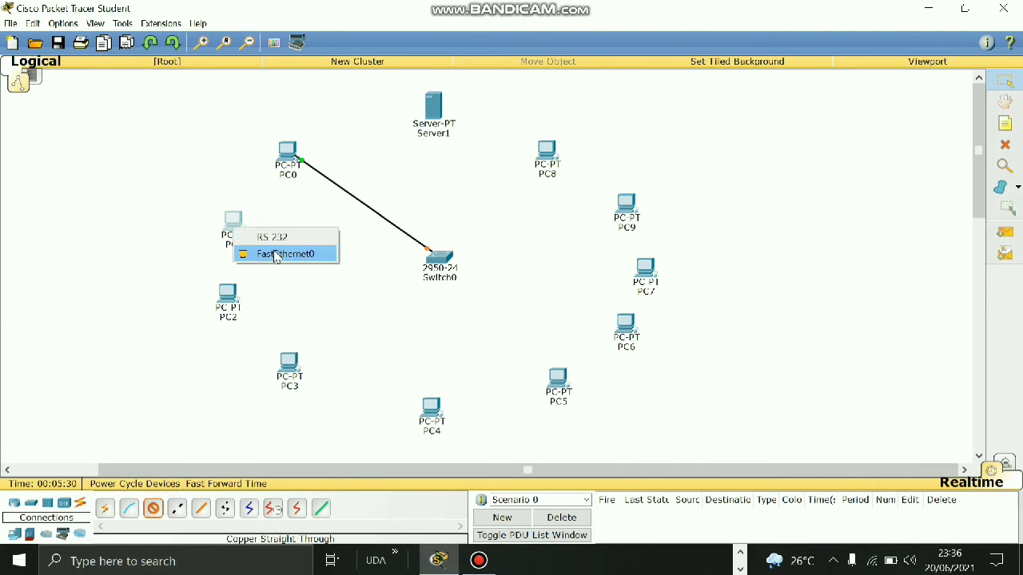
click(280, 253)
click(435, 259)
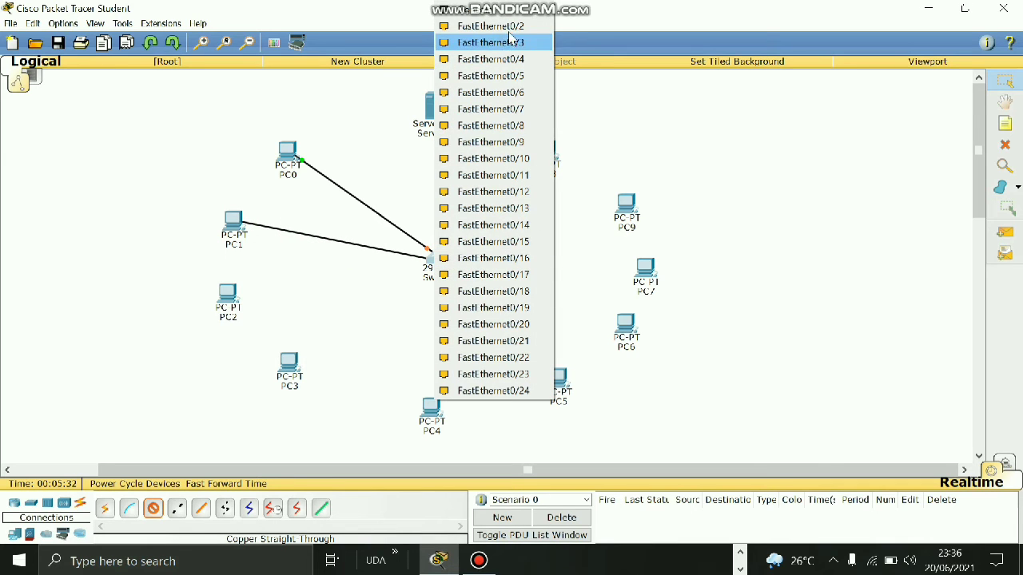
click(479, 50)
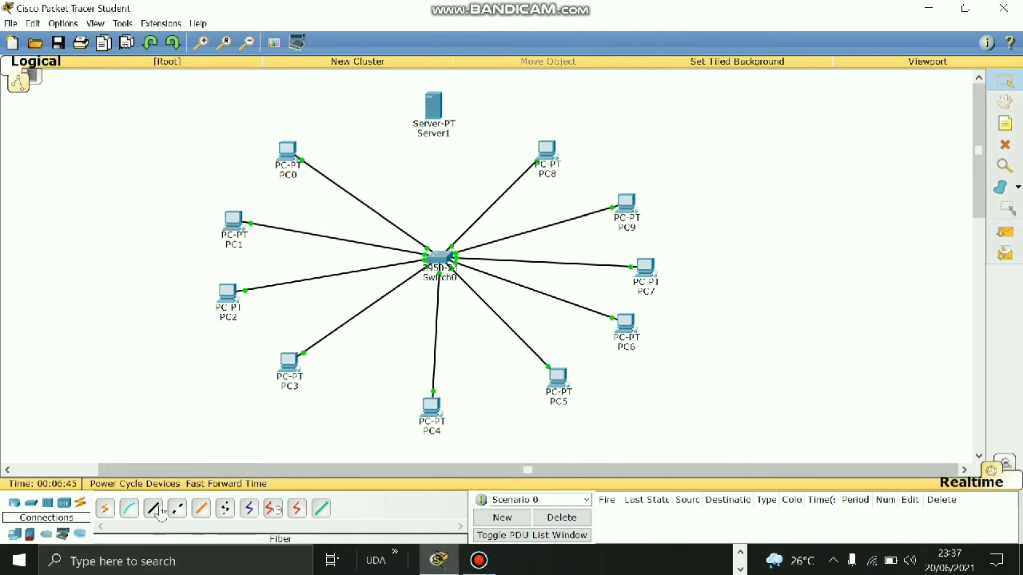
- Connect Server1's FastEthernet0 port to a free port of Switch0 with a copper straight-through cable
click(153, 508)
click(437, 110)
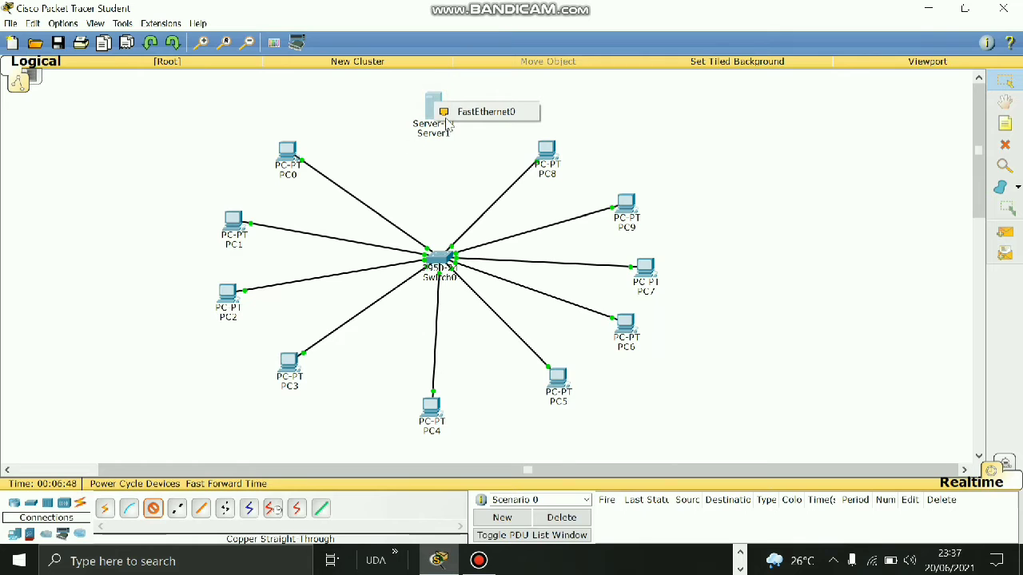
click(478, 107)
click(444, 257)
click(480, 284)
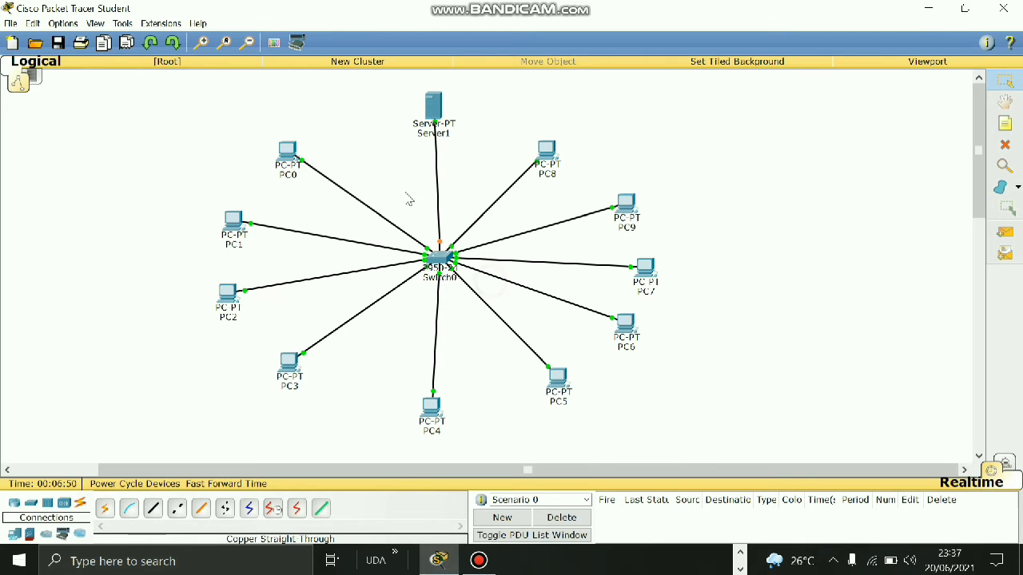
- Even out the star layout by moving PC0 and PC1 slightly inward and PC8 slightly upward
drag(292, 153, 313, 153)
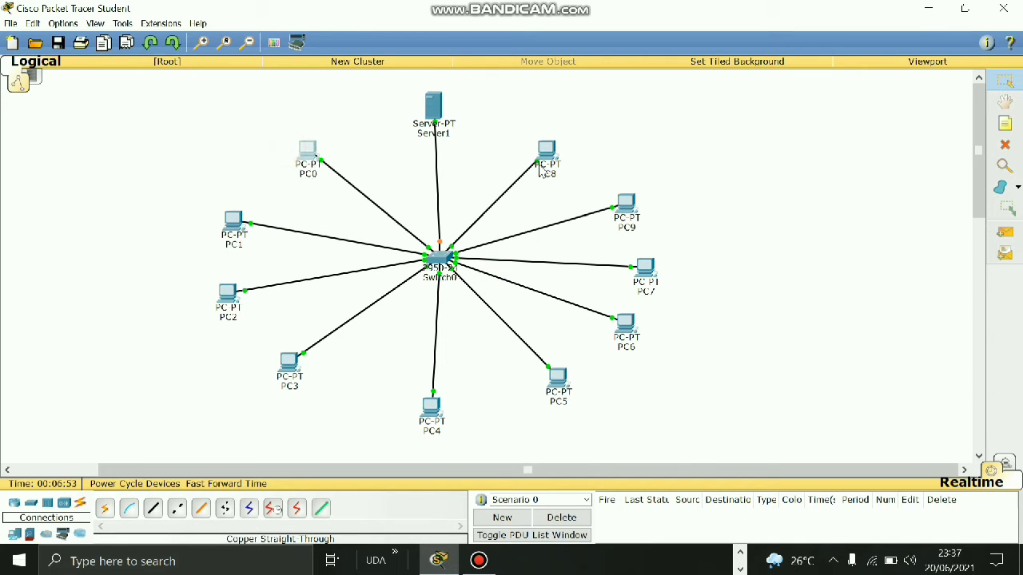
drag(547, 156, 546, 142)
drag(233, 220, 242, 215)
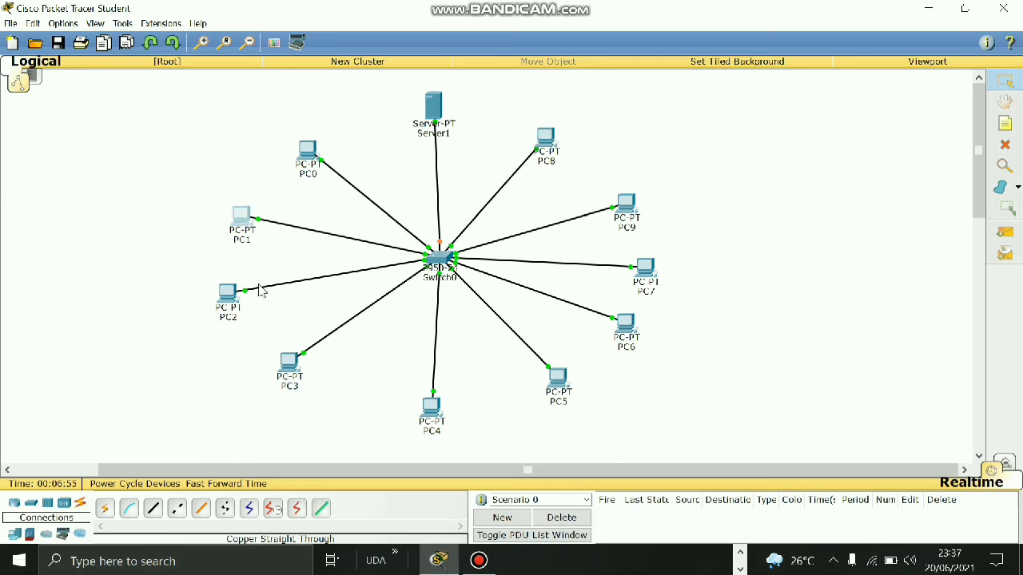
- Even out the star layout by moving PC2 slightly inward and PC4 and PC5 slightly outward to the east
drag(227, 292, 243, 284)
drag(434, 404, 441, 403)
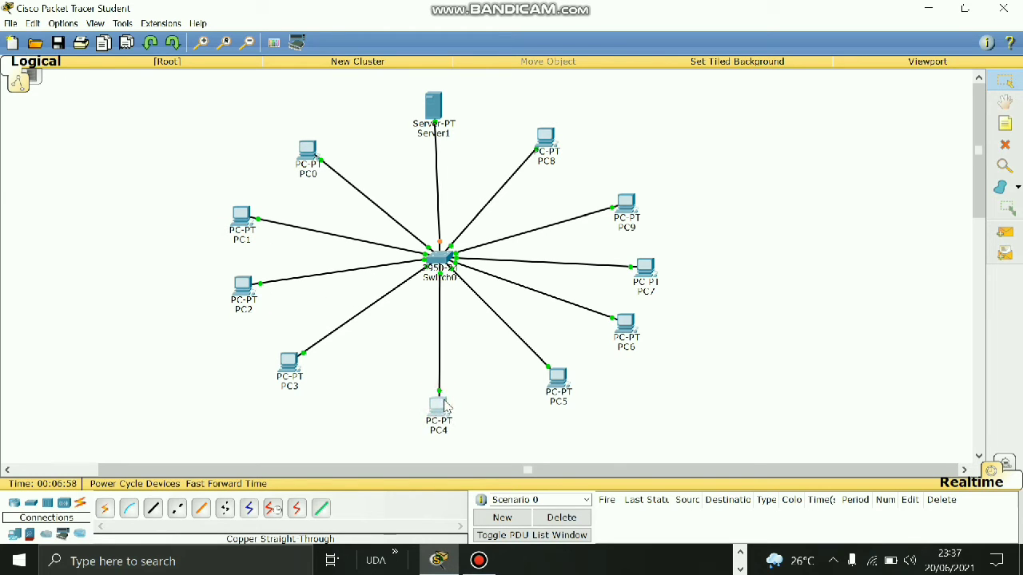
drag(556, 377, 567, 375)
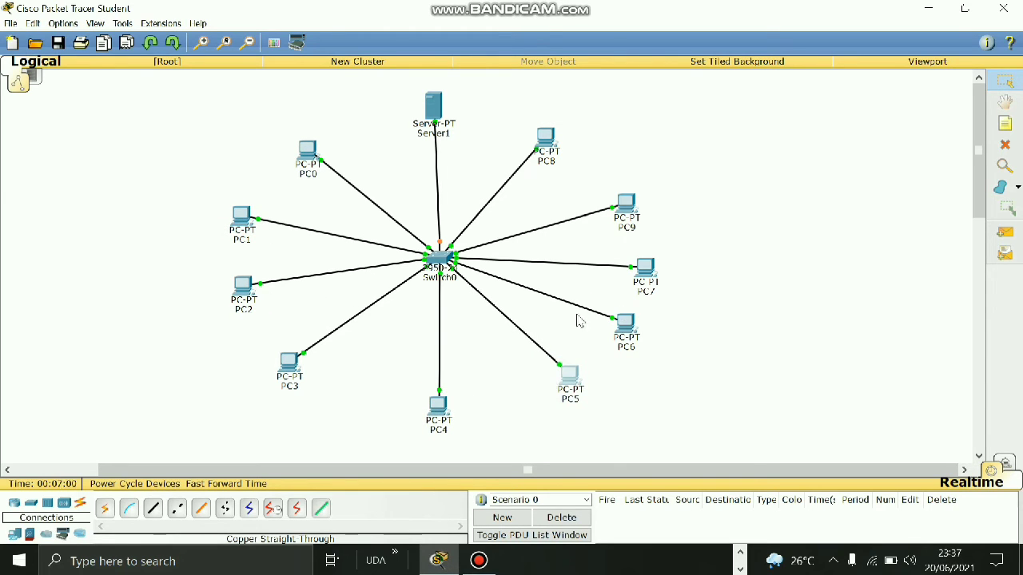
- Give Server1's FastEthernet0 interface the static IP address 192.168.10.7 with subnet mask 255.255.255.0
click(435, 115)
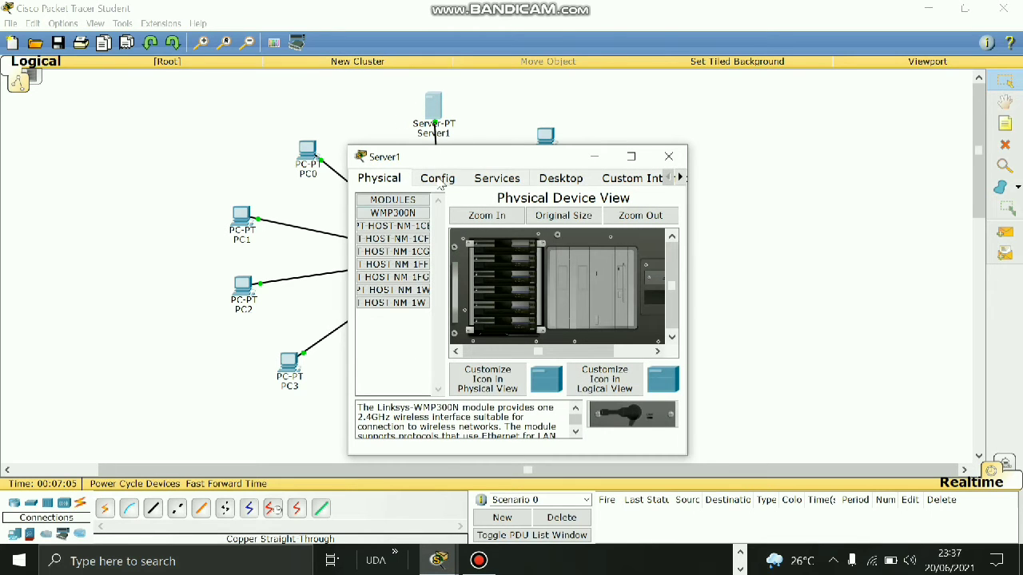
click(438, 179)
click(386, 252)
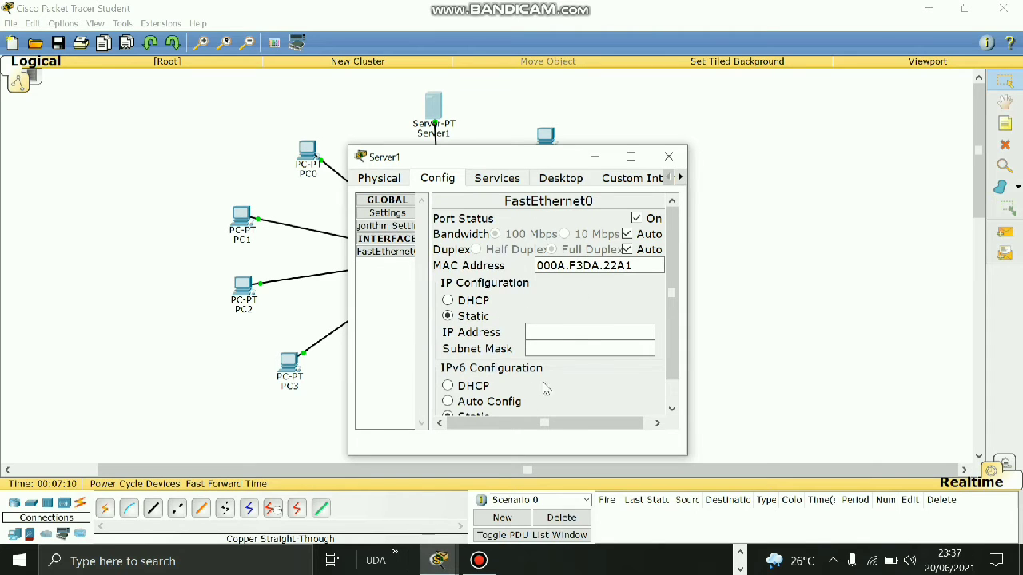
click(559, 337)
scroll(594, 298, down, 1)
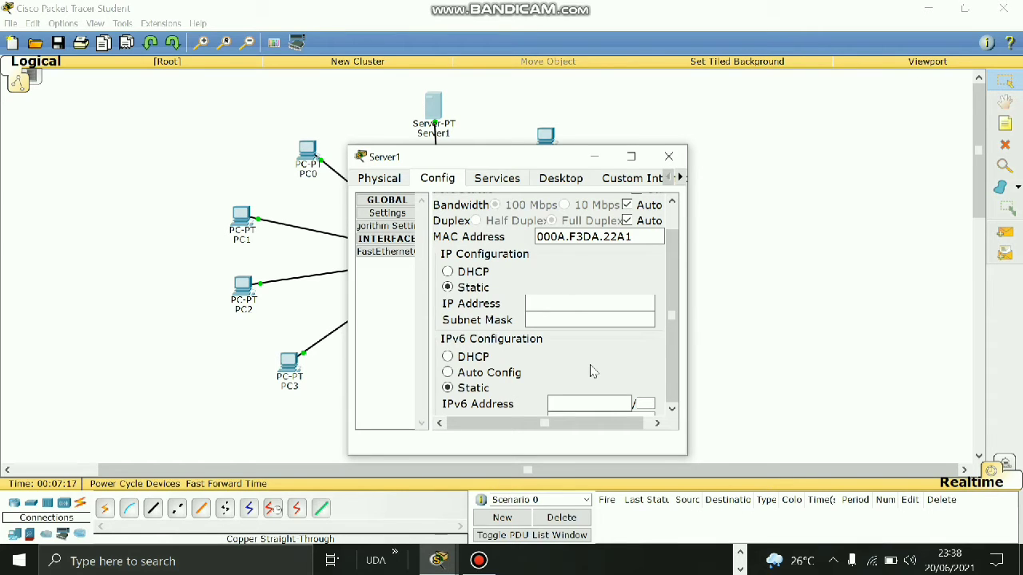
text(192.168.10.7)
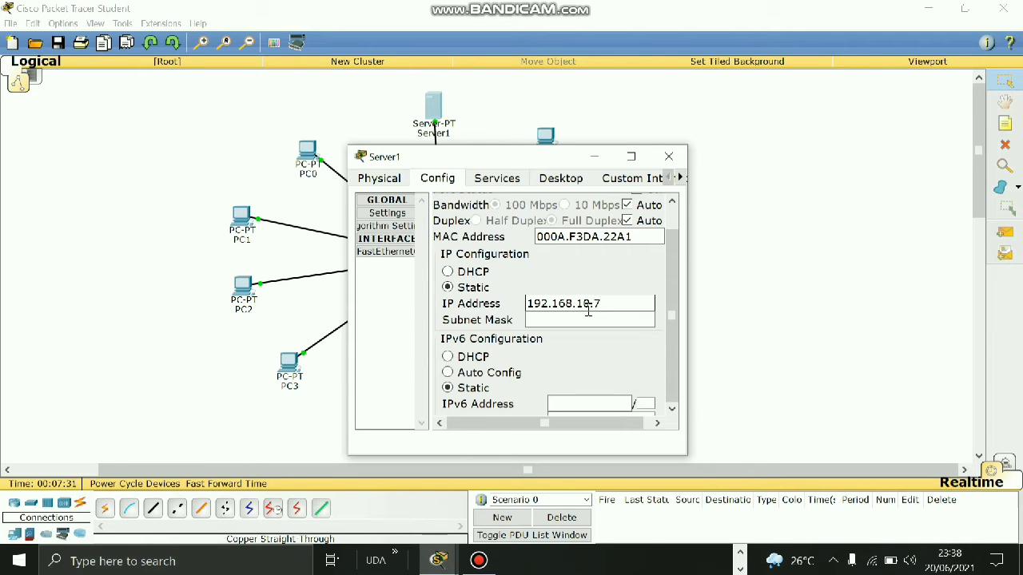
click(564, 318)
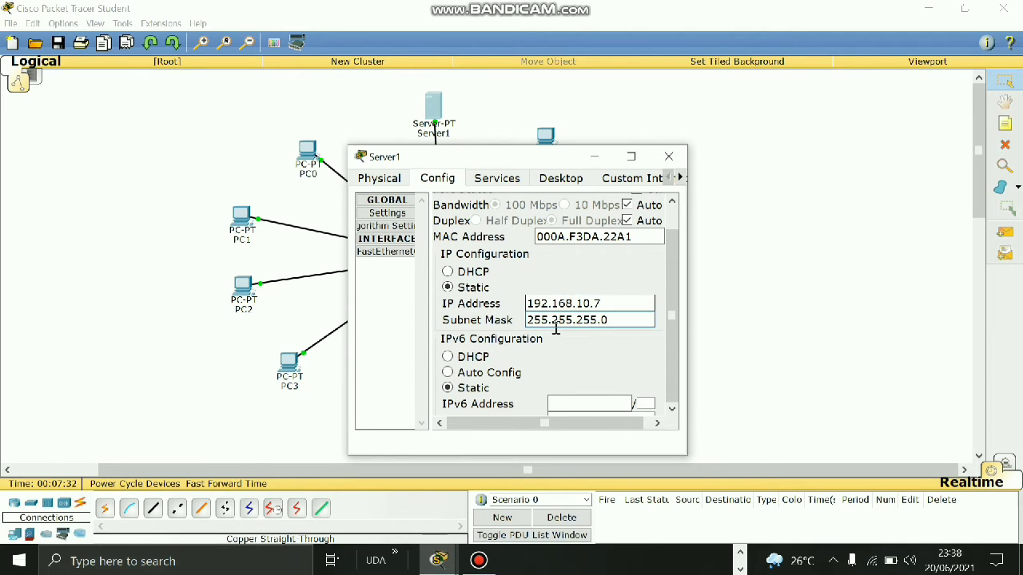
drag(541, 320, 562, 321)
click(563, 320)
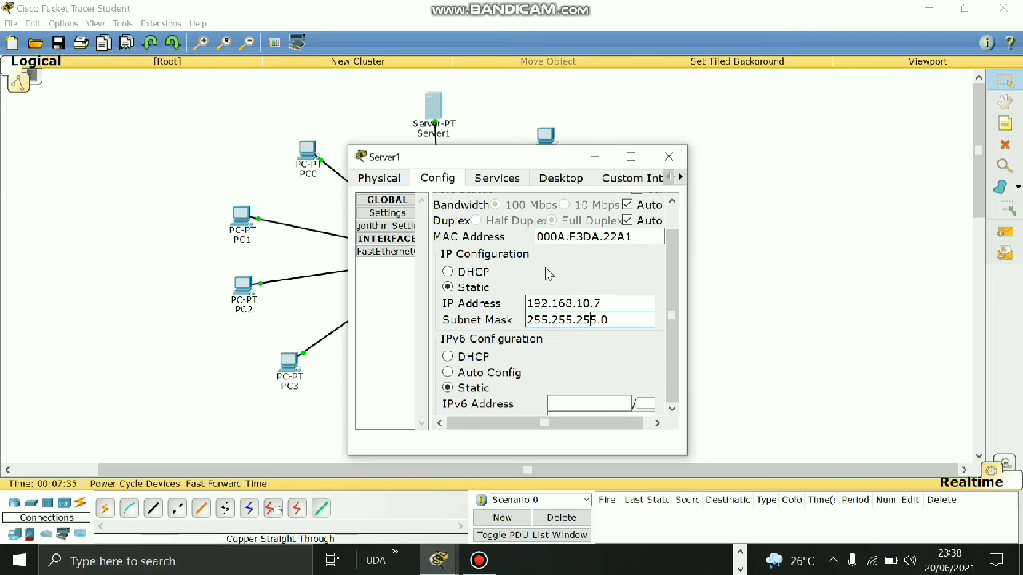
- Turn on the DHCP service of Server1 for its FastEthernet0 interface
click(509, 182)
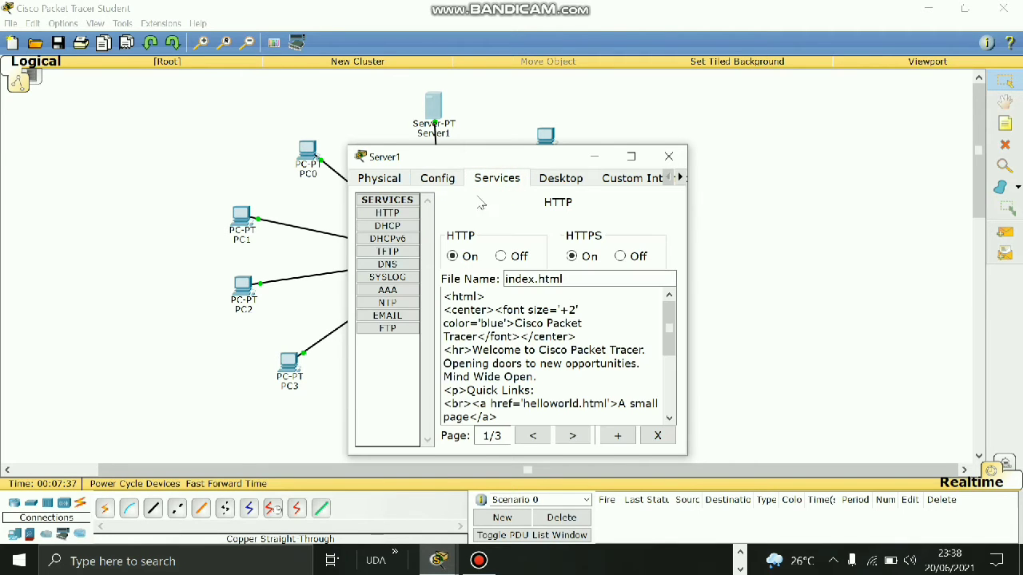
click(390, 226)
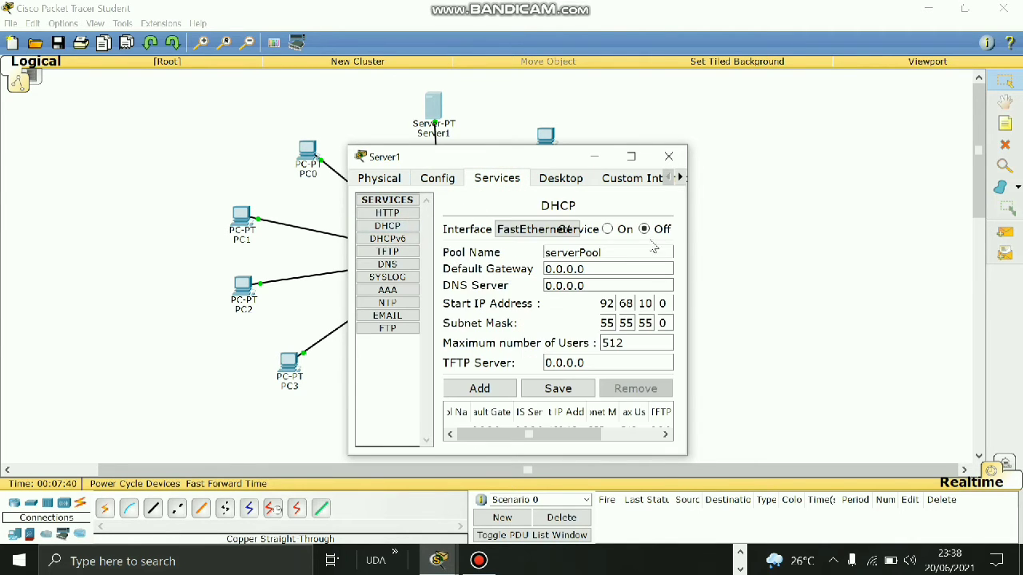
click(552, 229)
click(559, 245)
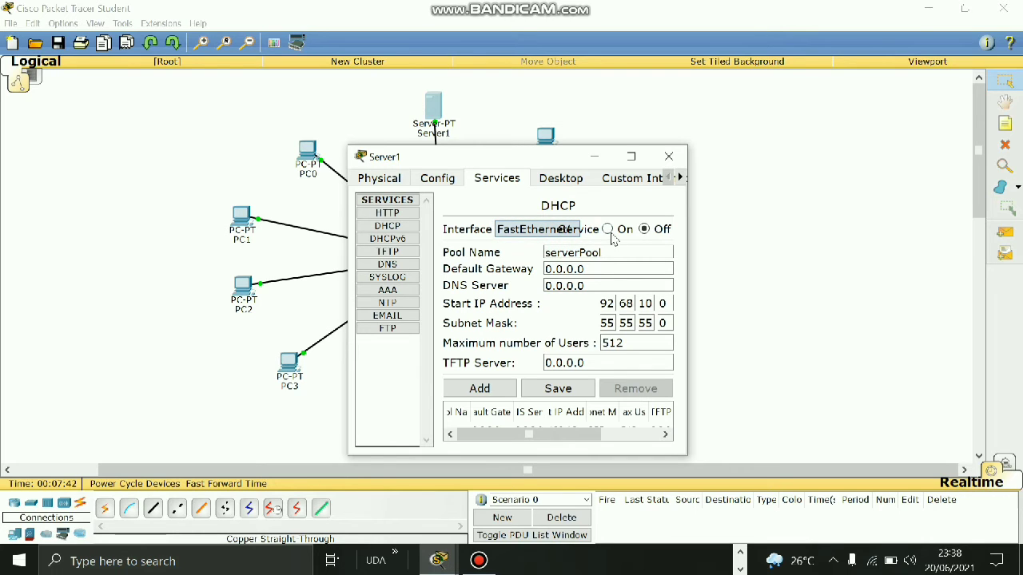
click(608, 230)
- Set serverPool's start IP address to end in 7 and its maximum number of users to 15, save the pool and close Server1
click(669, 303)
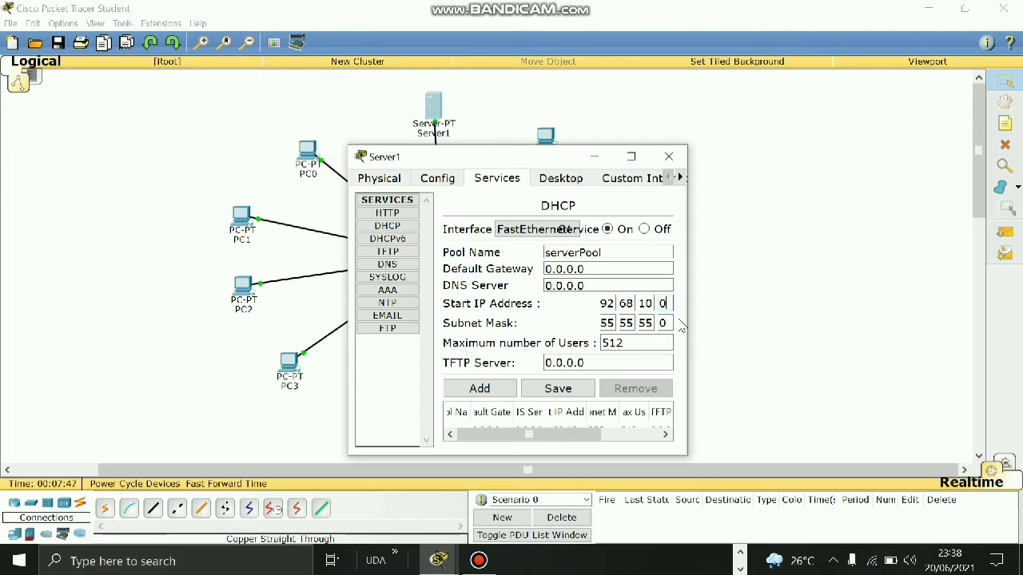
text(7)
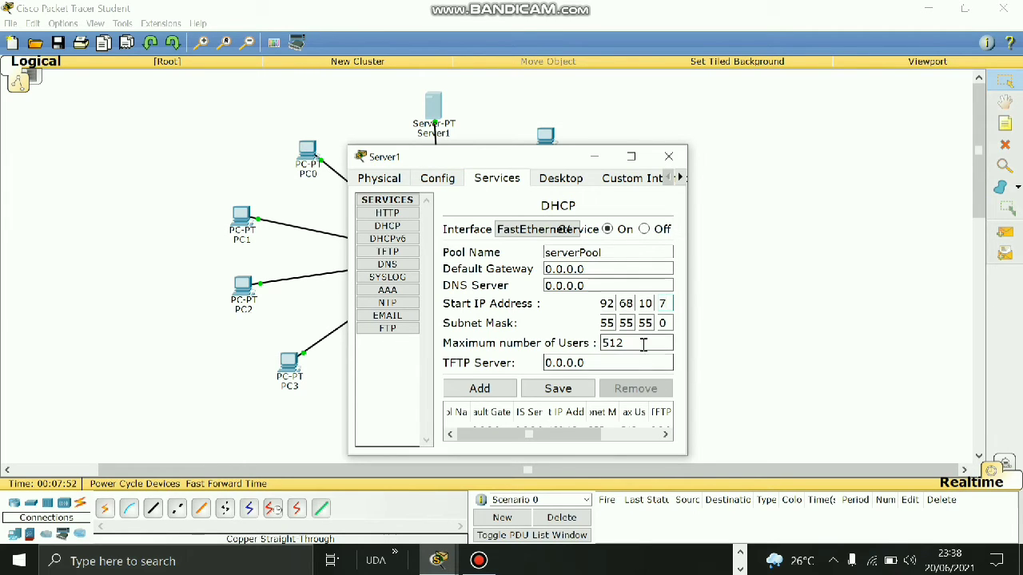
drag(643, 343, 577, 360)
text(15)
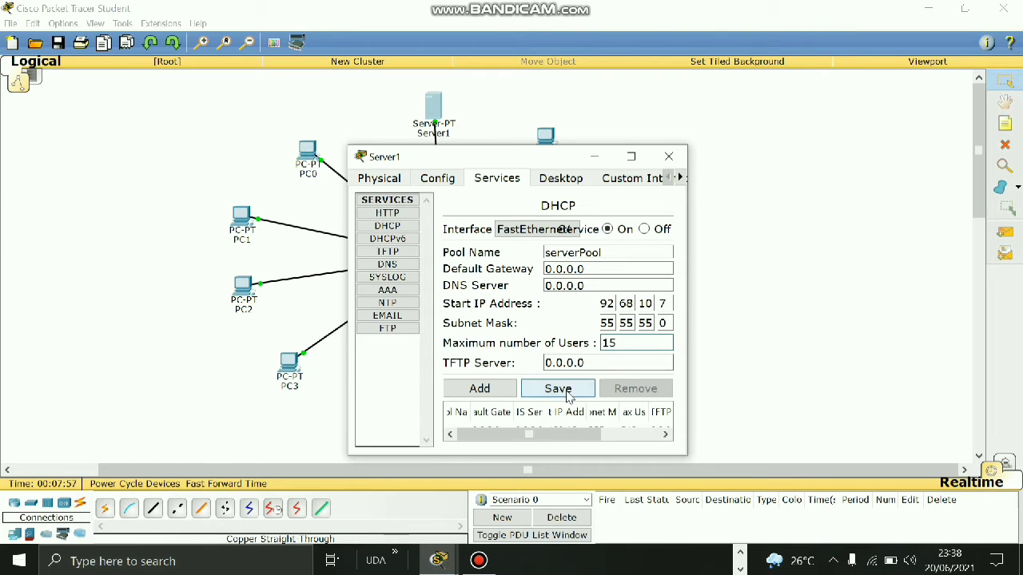
click(558, 388)
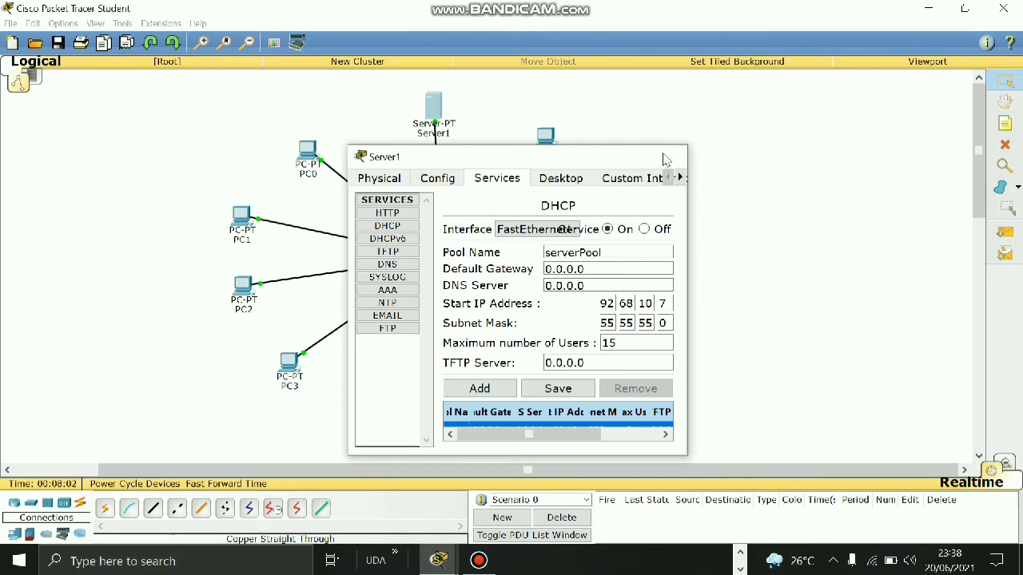
click(667, 158)
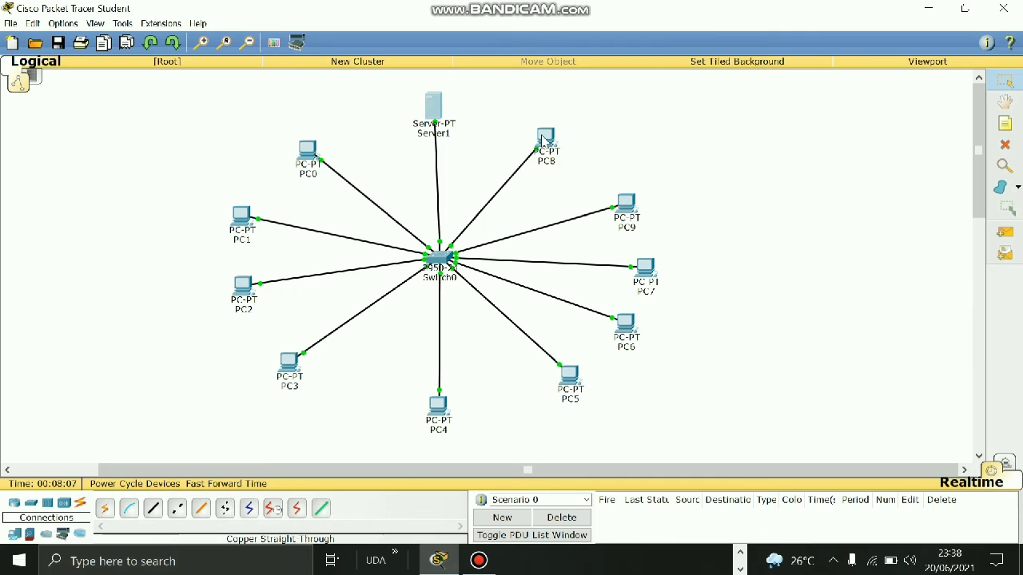
- Switch PC8's IP configuration to DHCP and close its device window
click(566, 149)
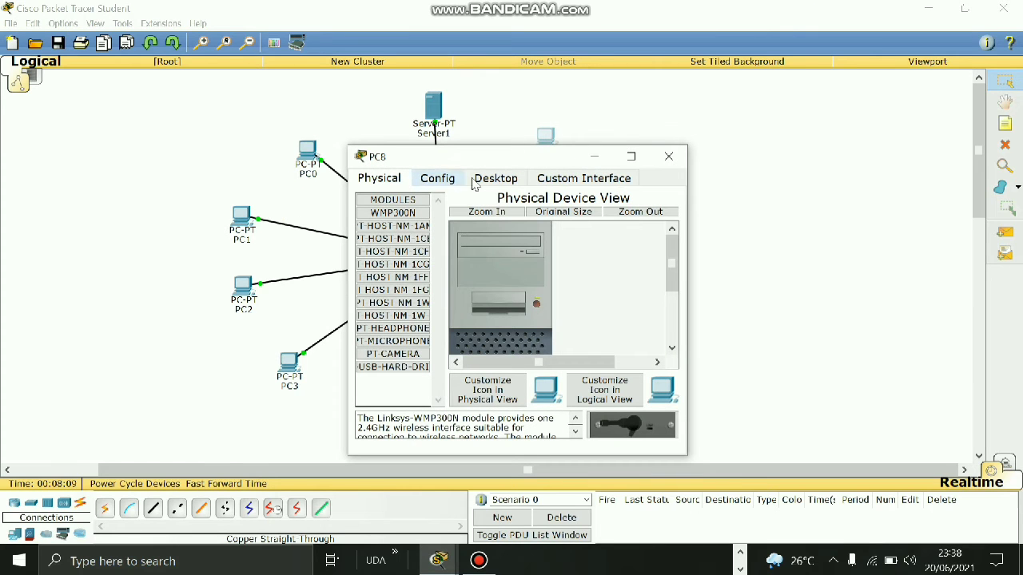
click(503, 179)
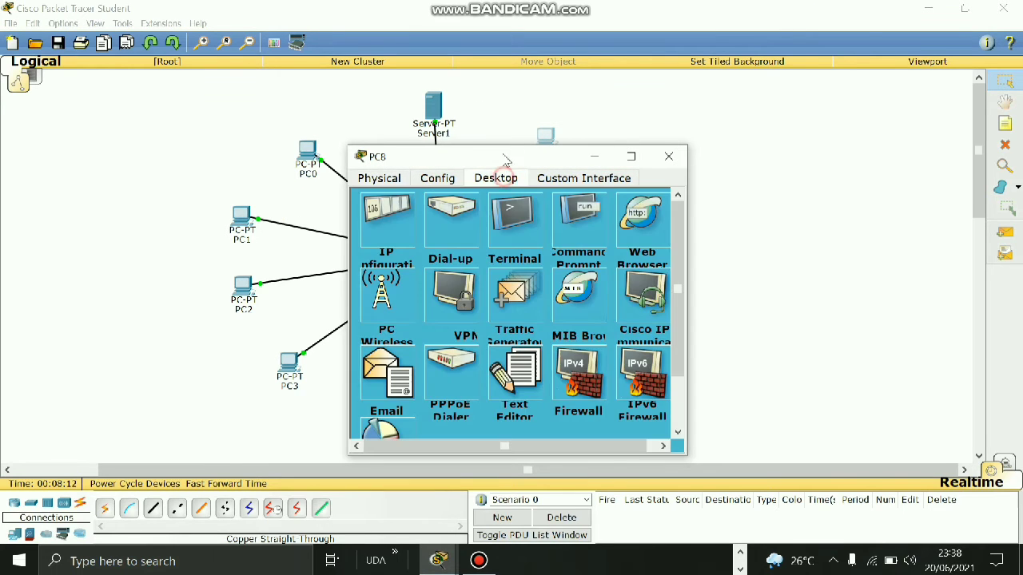
click(391, 219)
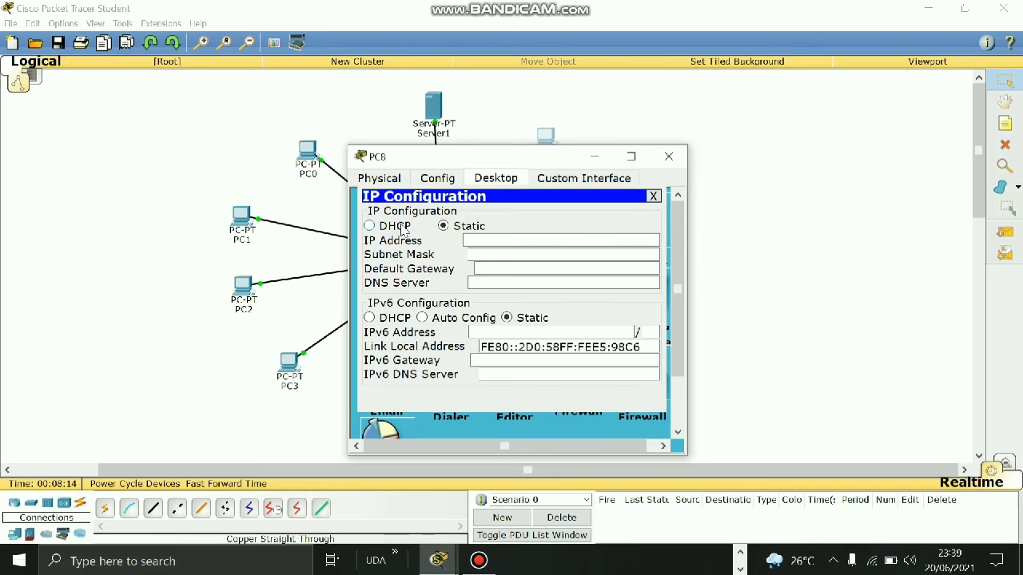
click(401, 228)
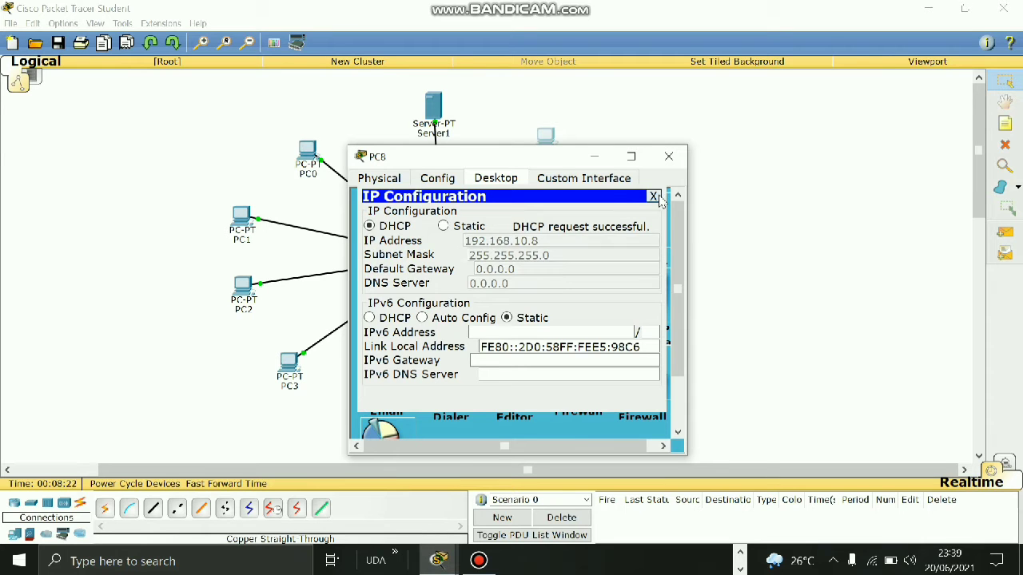
click(654, 197)
click(671, 158)
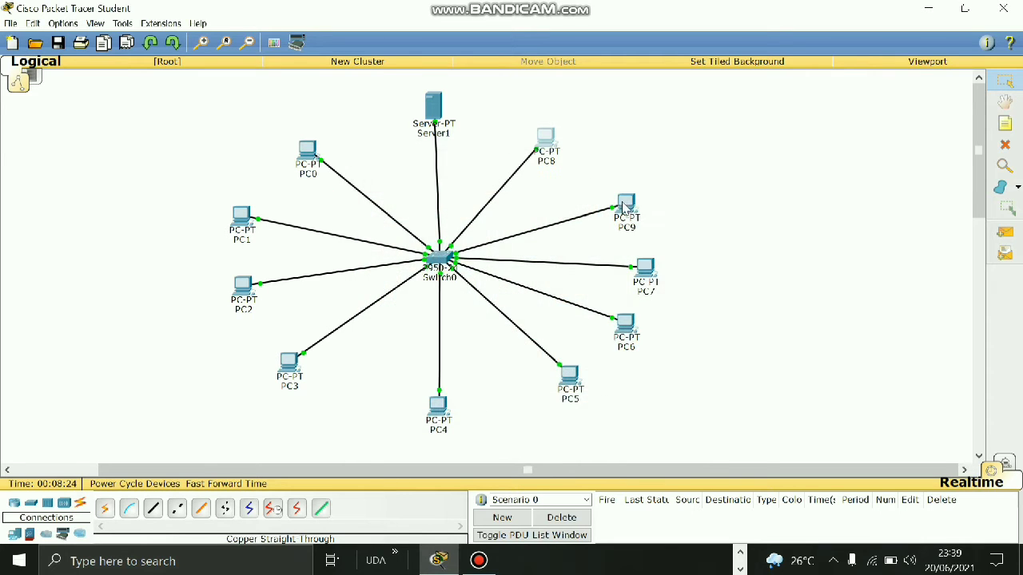
- Switch PC9's IP configuration to DHCP and close its device window
click(546, 137)
click(483, 178)
click(387, 217)
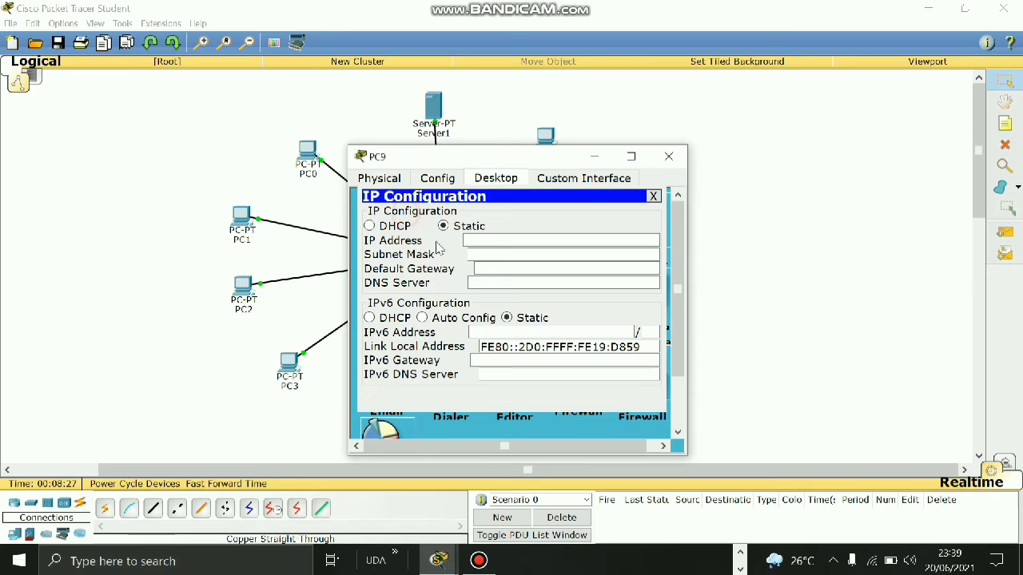
click(392, 226)
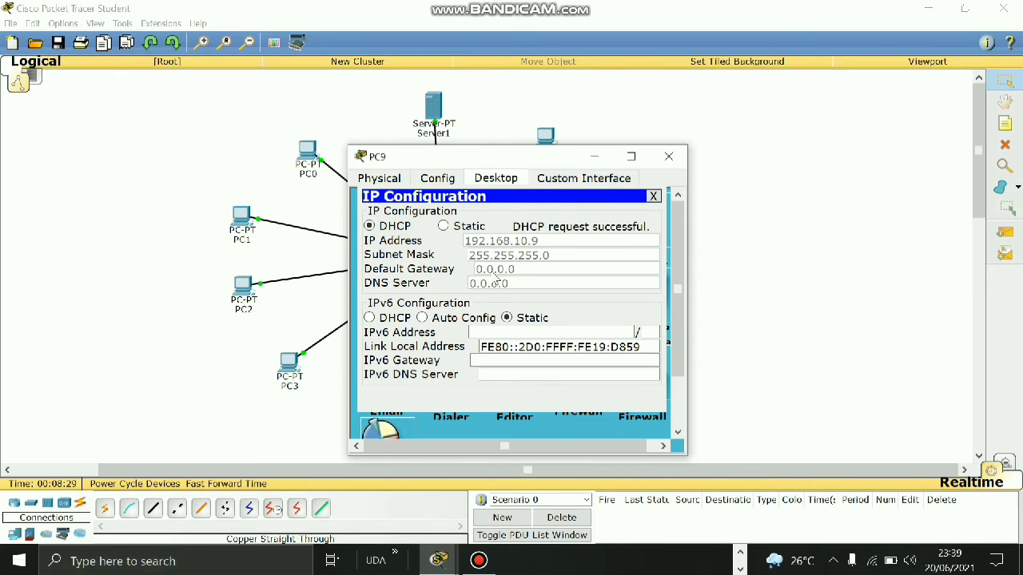
click(654, 196)
click(669, 156)
- Switch PC7's IP configuration to DHCP and close its device window
click(644, 268)
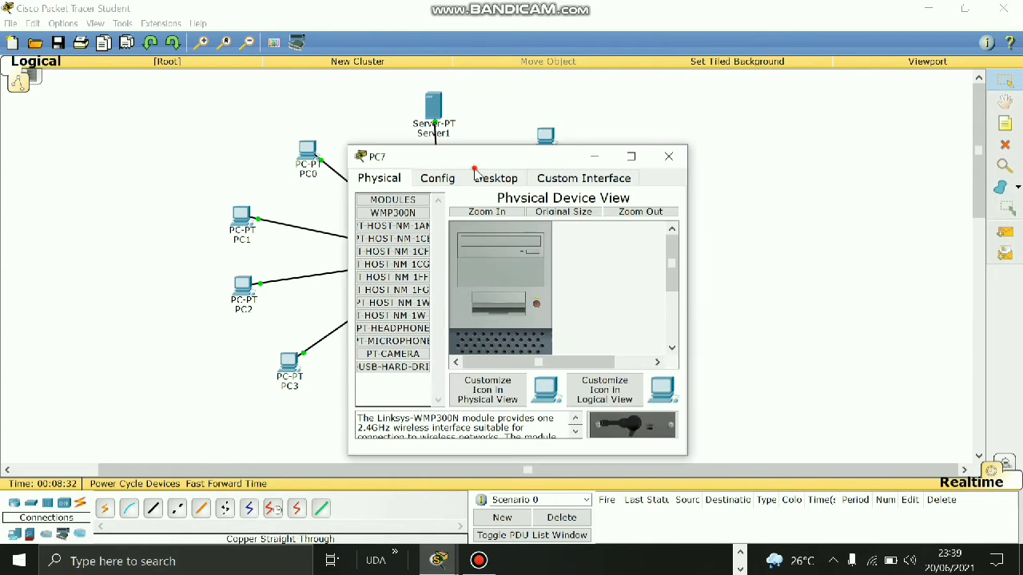
click(483, 178)
click(386, 219)
click(373, 231)
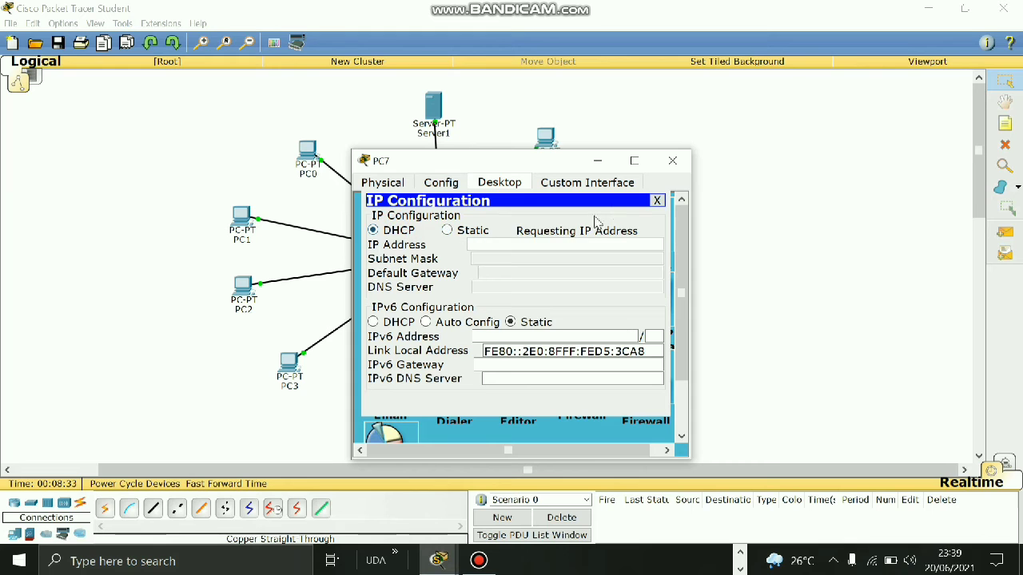
click(655, 201)
click(672, 161)
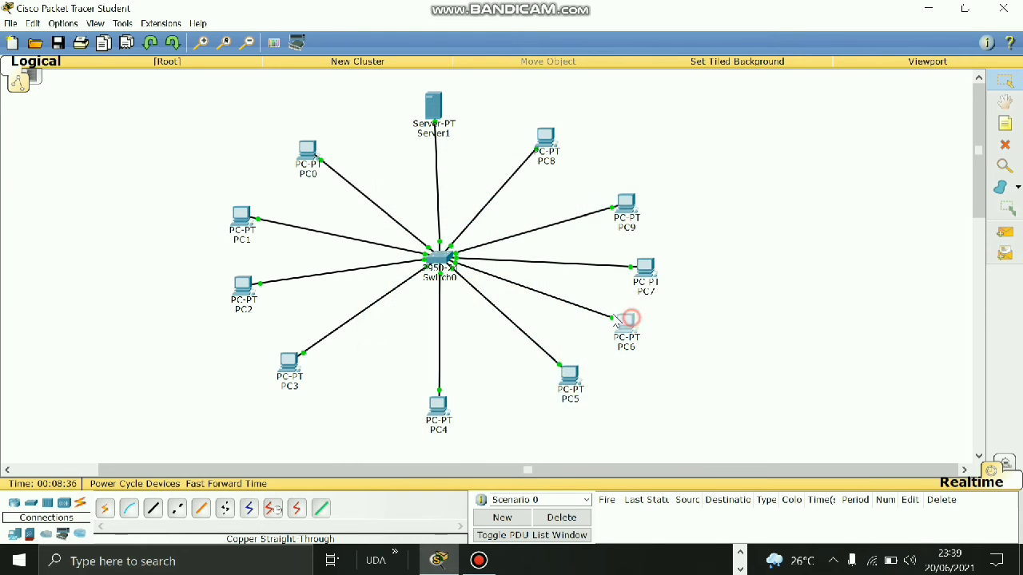
- Switch PC6's IP configuration to DHCP and close its device window
click(625, 324)
click(483, 178)
click(386, 219)
click(384, 226)
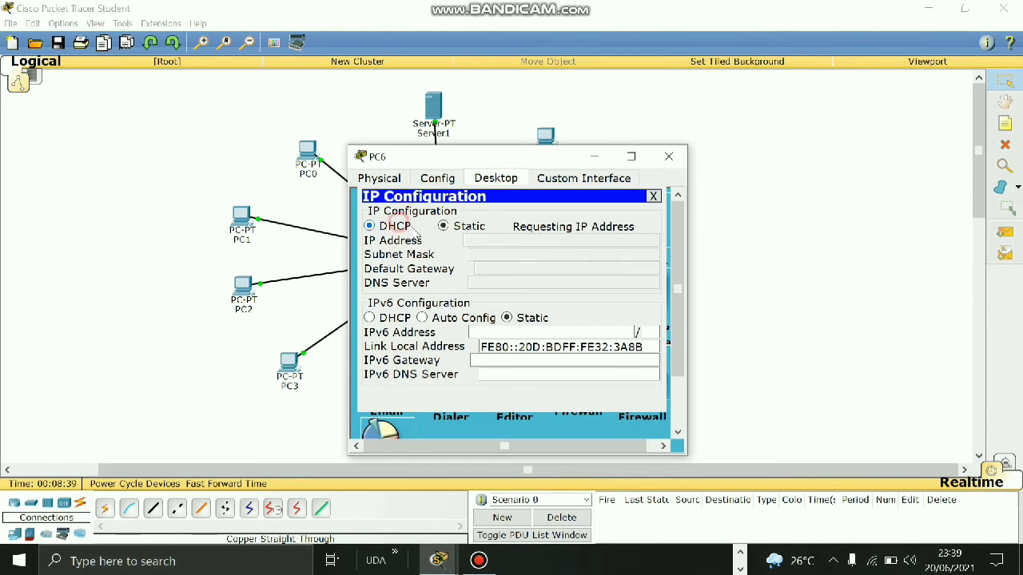
click(654, 196)
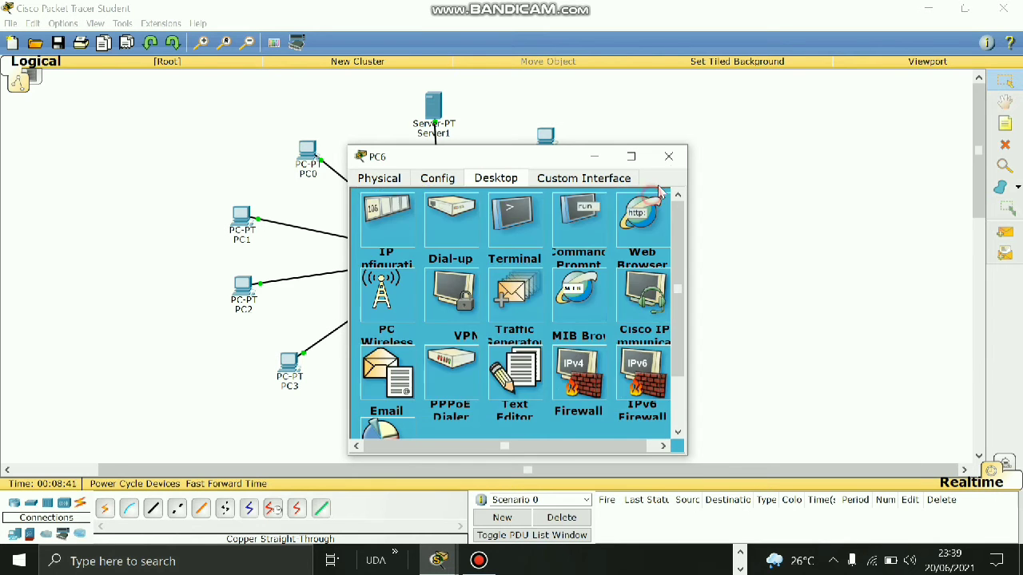
click(668, 156)
- Switch PC5's IP configuration to DHCP and close its device window
double_click(570, 382)
click(489, 178)
click(387, 219)
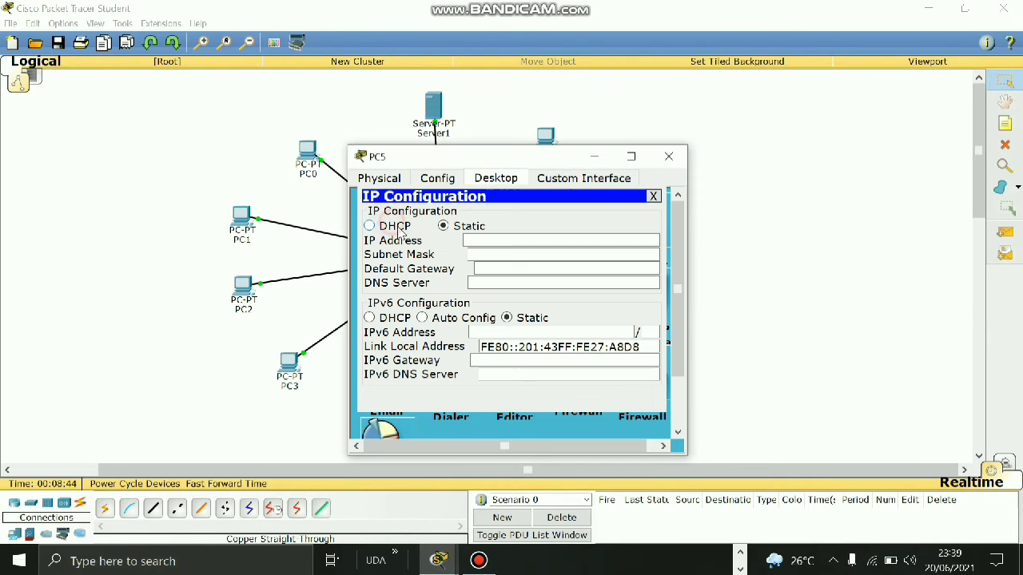
click(369, 226)
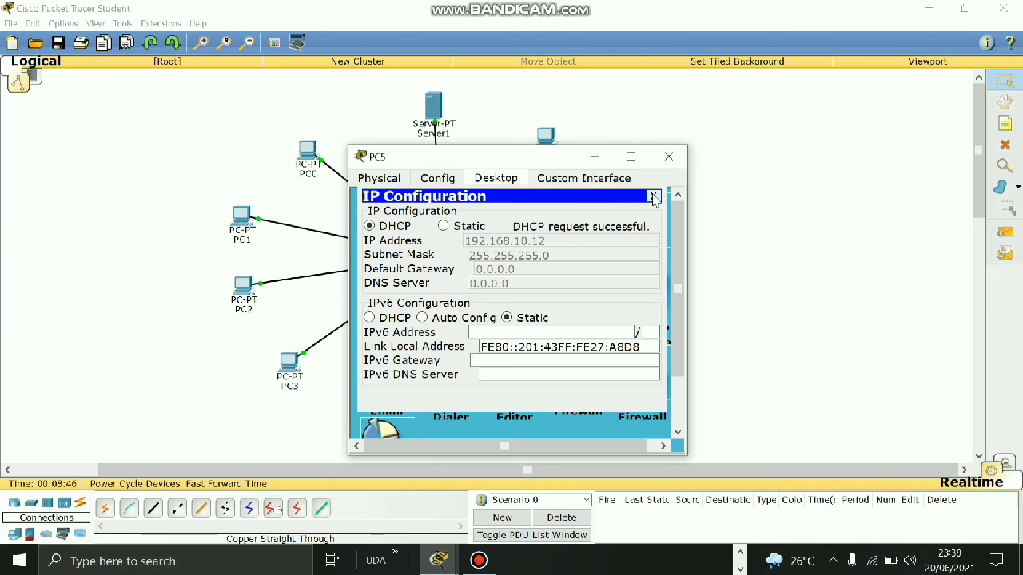
click(653, 196)
click(668, 155)
- Switch PC4's IP configuration to DHCP and close its device window
double_click(452, 399)
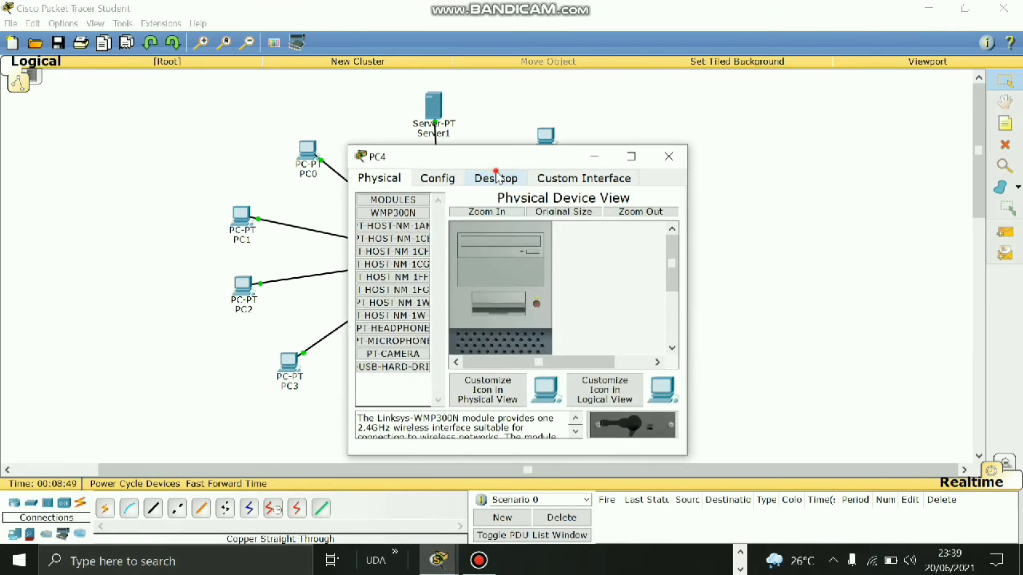
click(496, 179)
click(387, 218)
click(369, 226)
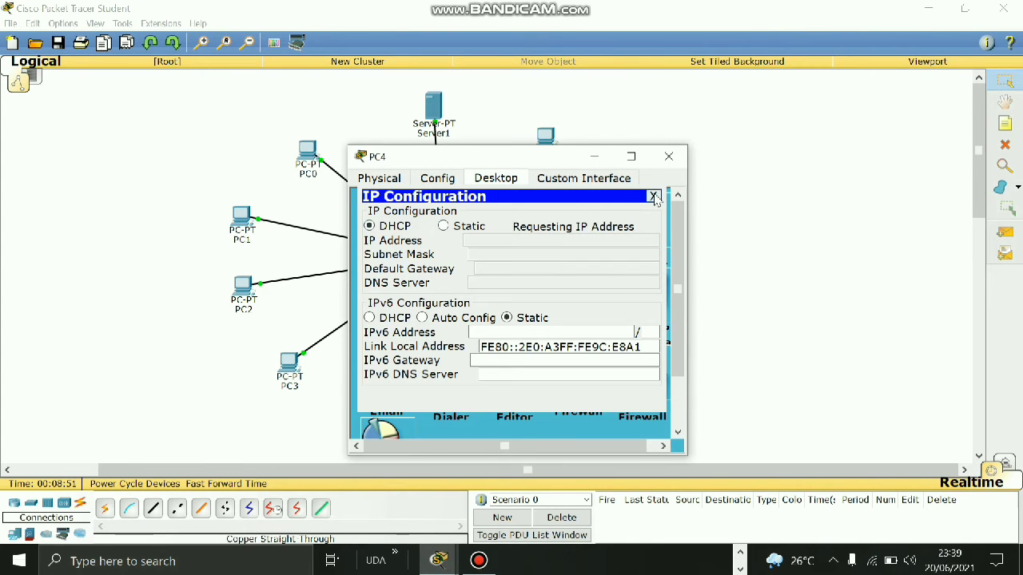
click(653, 197)
click(669, 155)
- Switch PC3's IP configuration from static addressing to DHCP
click(272, 350)
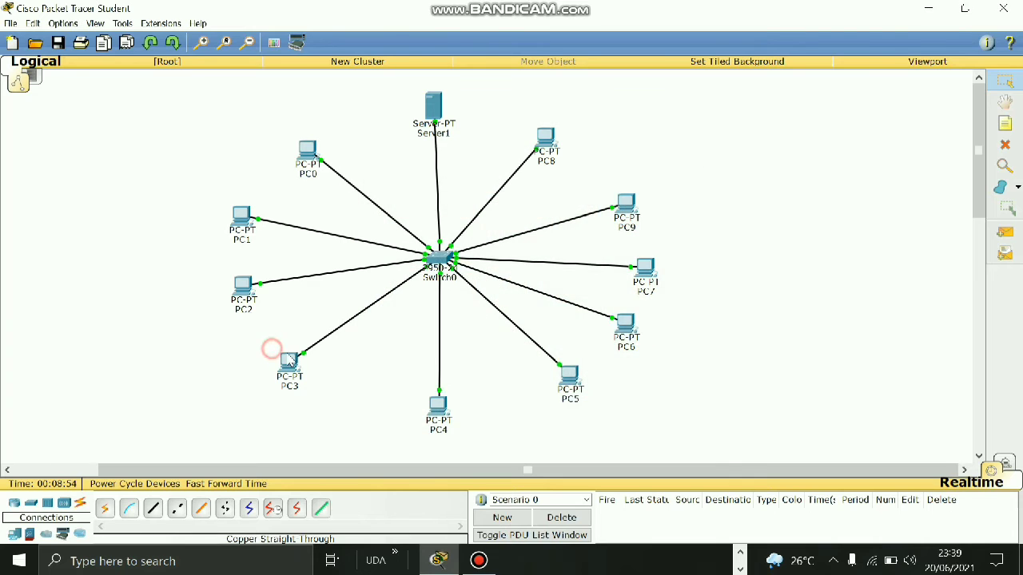
click(495, 179)
click(390, 232)
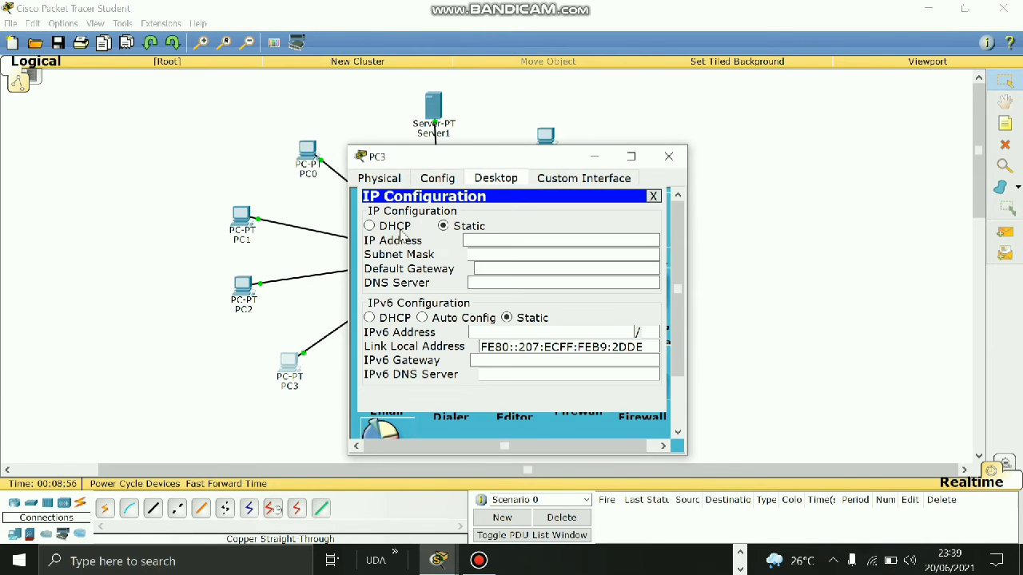
click(370, 226)
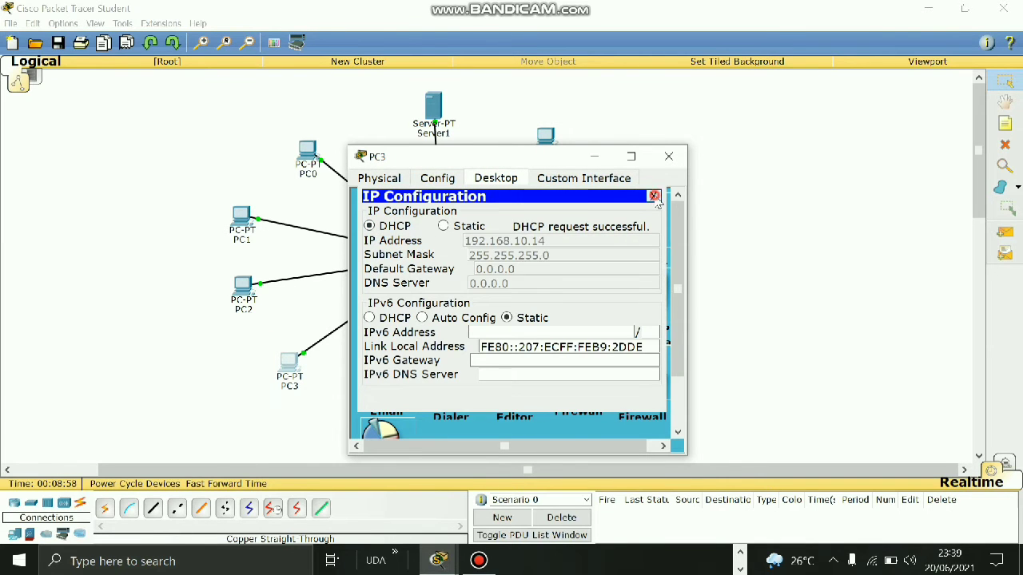
- Close PC3's device window, and switch PC2's IP configuration to DHCP
click(653, 196)
click(668, 155)
click(244, 289)
click(495, 178)
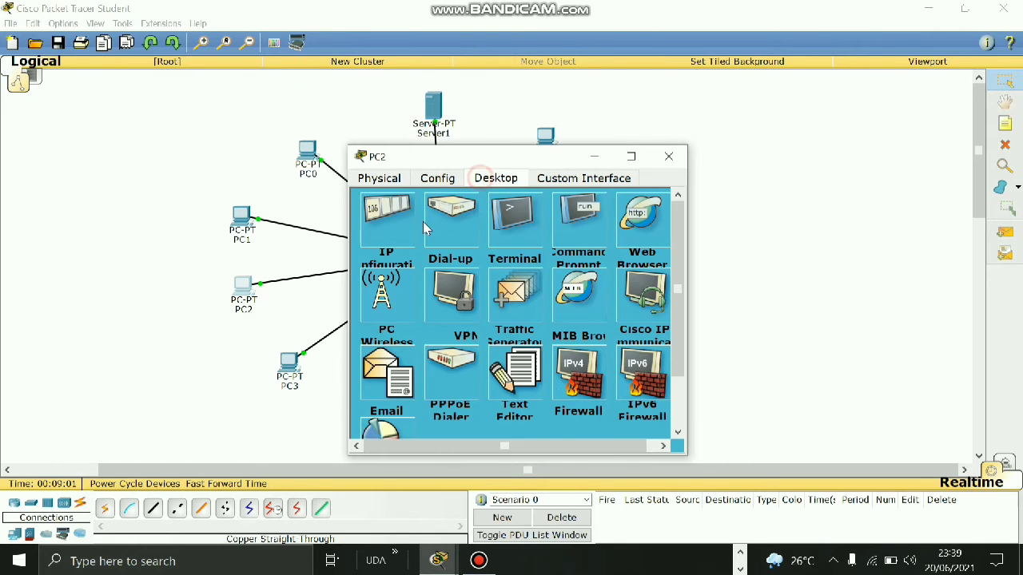
click(390, 232)
click(370, 226)
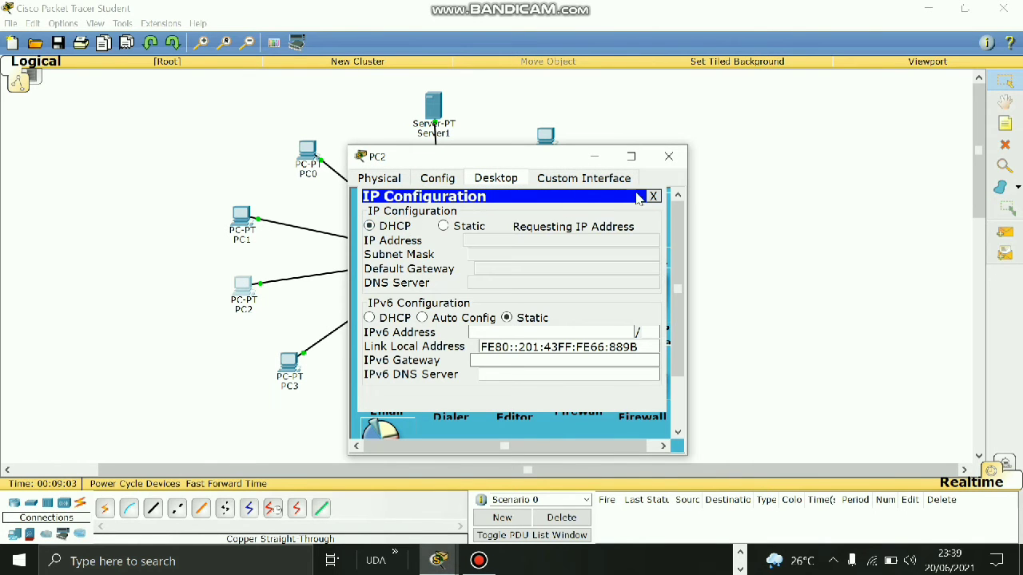
click(653, 196)
click(669, 156)
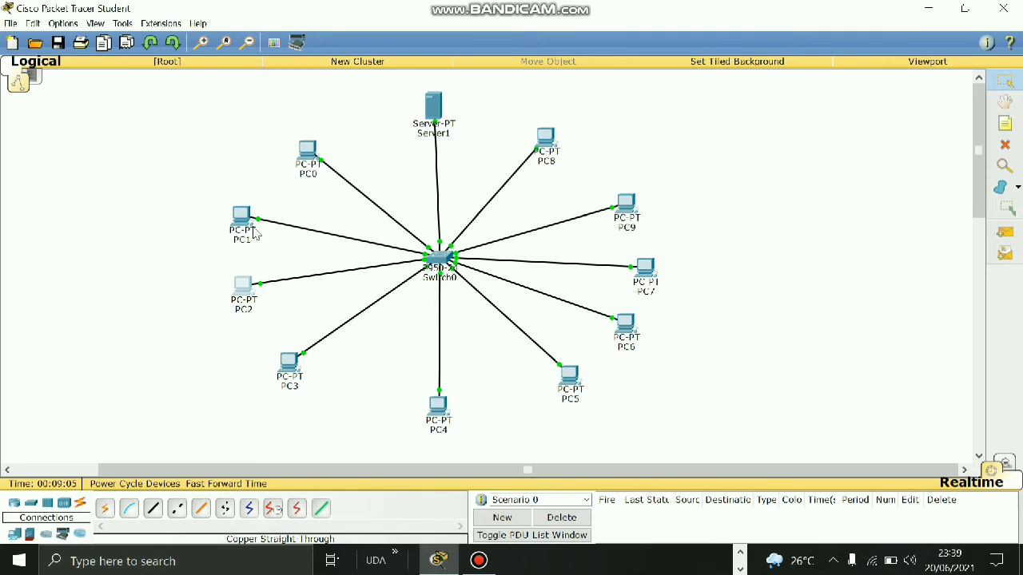
- Switch PC1's IP configuration to DHCP and close its device window
click(241, 217)
click(496, 178)
click(404, 233)
click(400, 227)
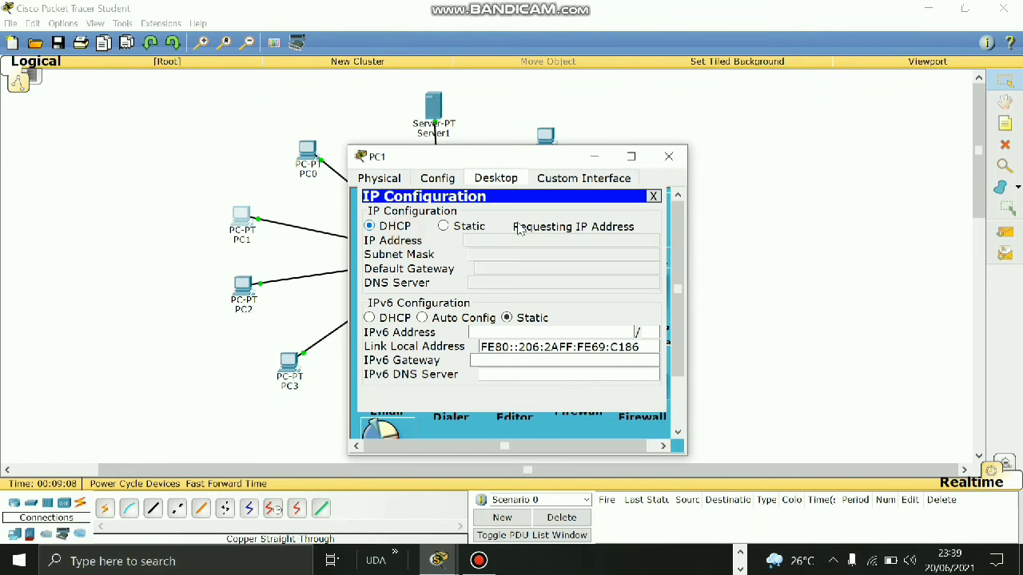
click(654, 197)
click(668, 156)
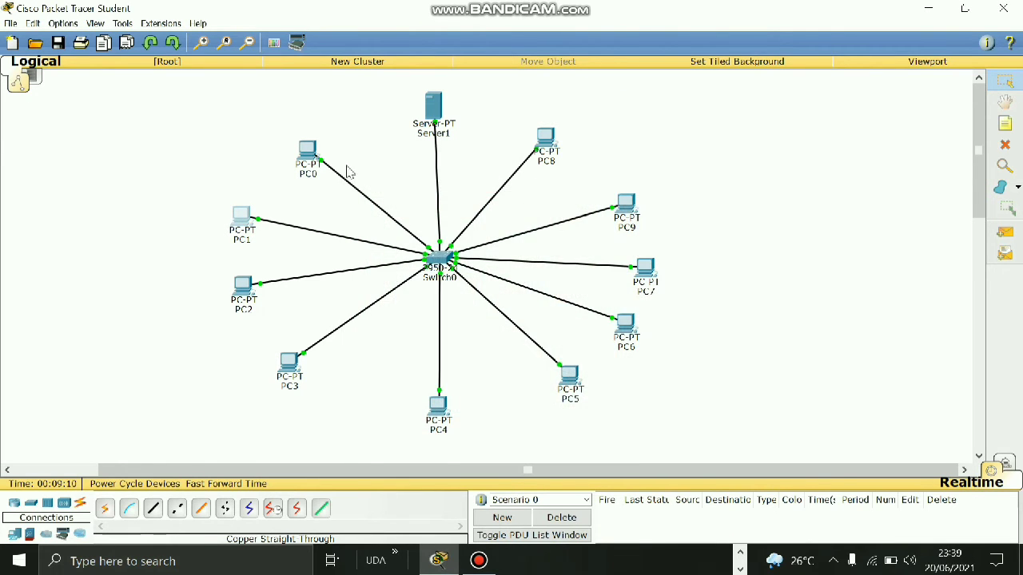
- Switch PC0's IP configuration from static addressing to DHCP
click(308, 152)
click(496, 180)
click(392, 214)
click(397, 227)
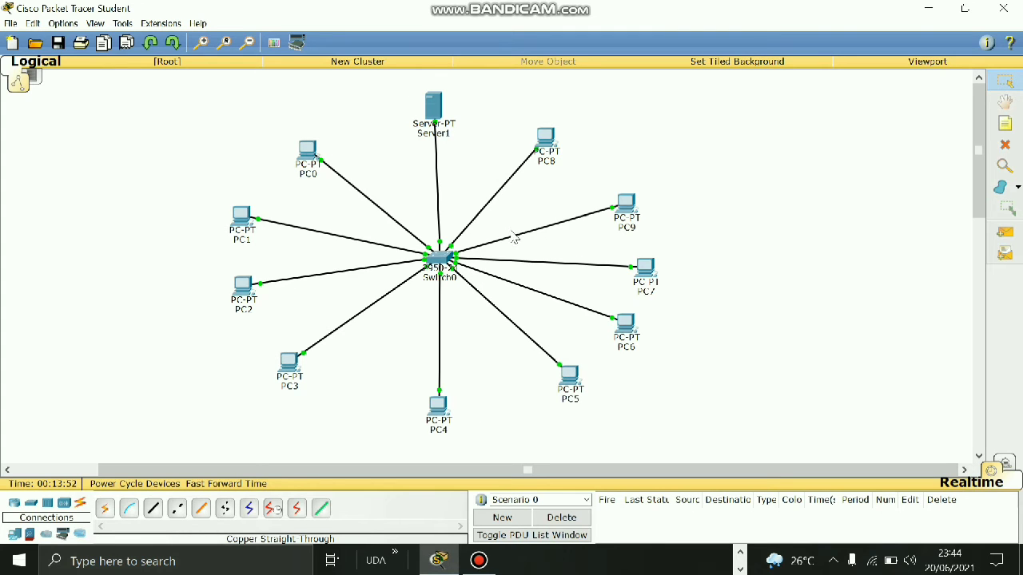
- Ping 192.168.10.11 from Server1's command prompt and close the server's device window
mouse_move(435, 106)
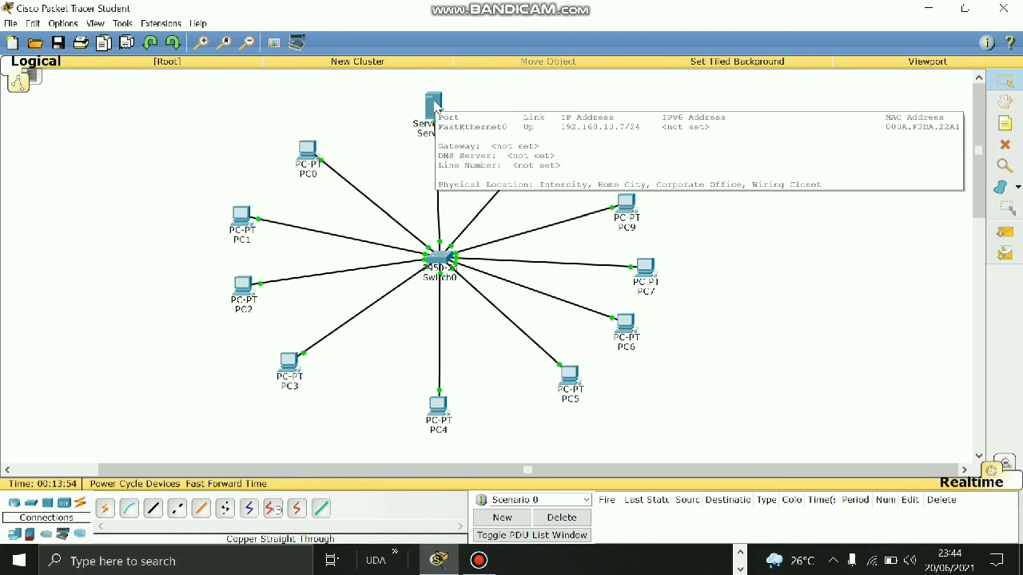
click(433, 106)
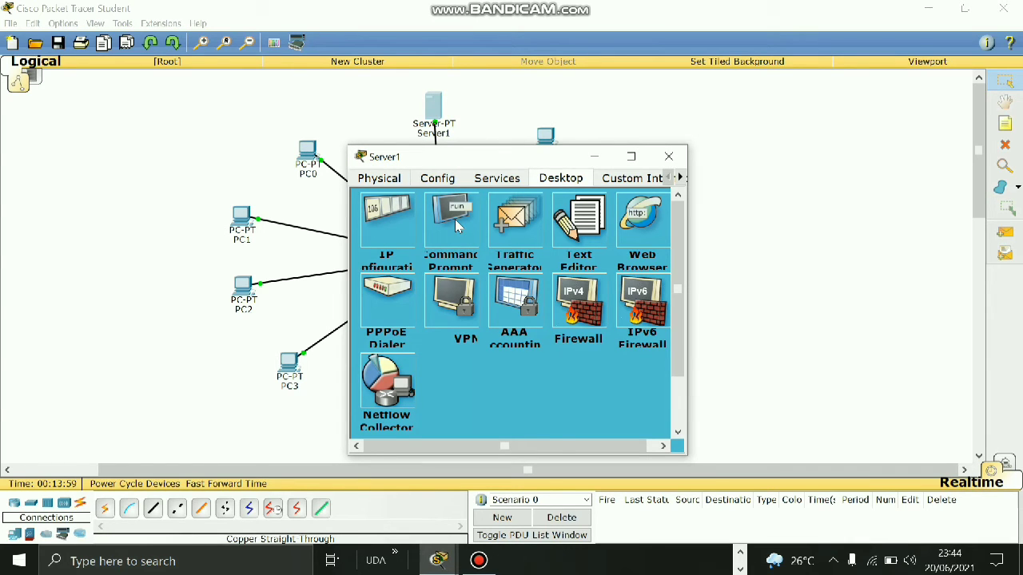
click(455, 219)
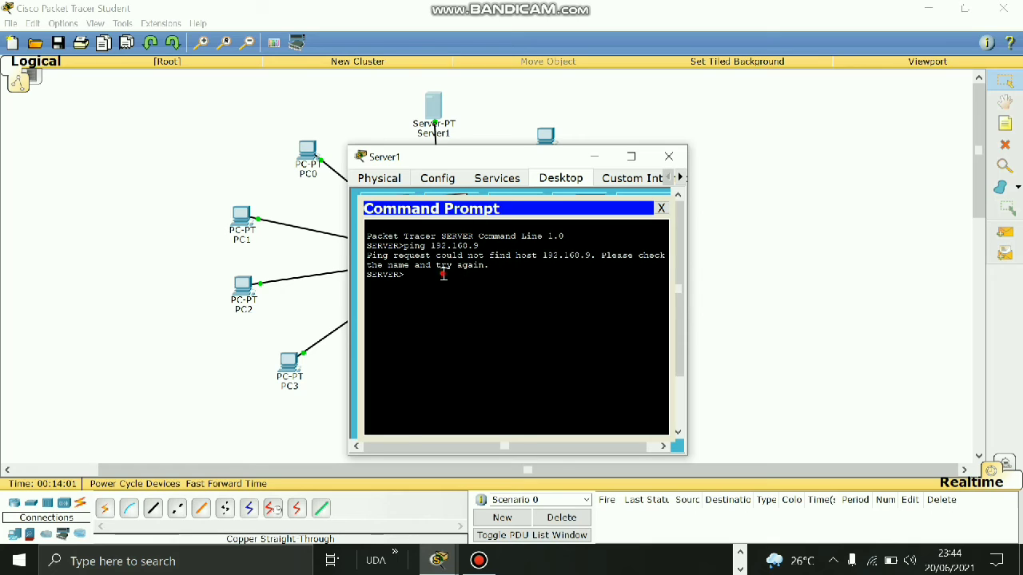
click(444, 274)
text(0)
text(.11)
key(Return)
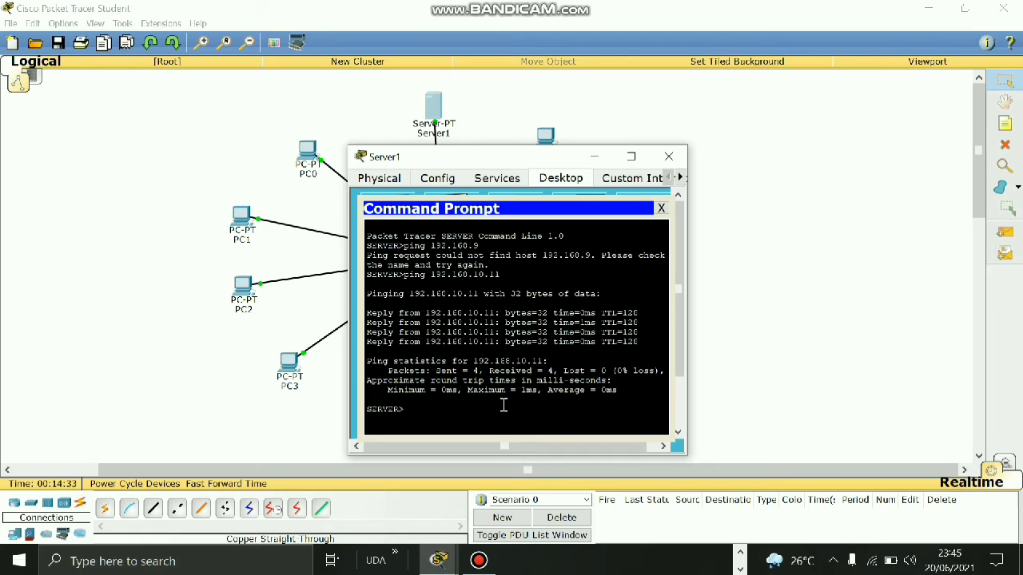
click(660, 208)
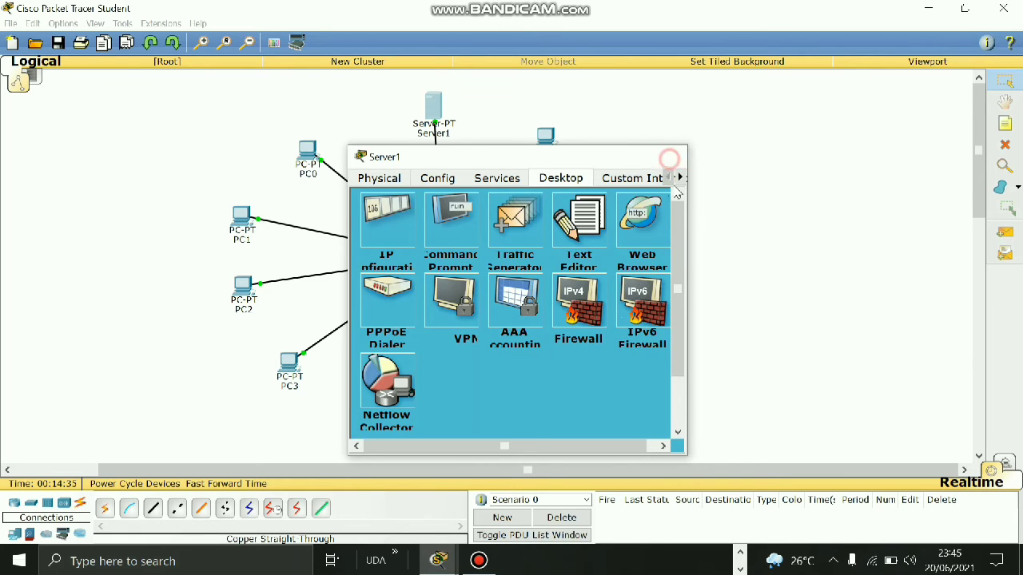
click(670, 157)
- Send simple PDUs from PC0 to PC4 and from Server1 to PC5 to test the star network
click(1005, 232)
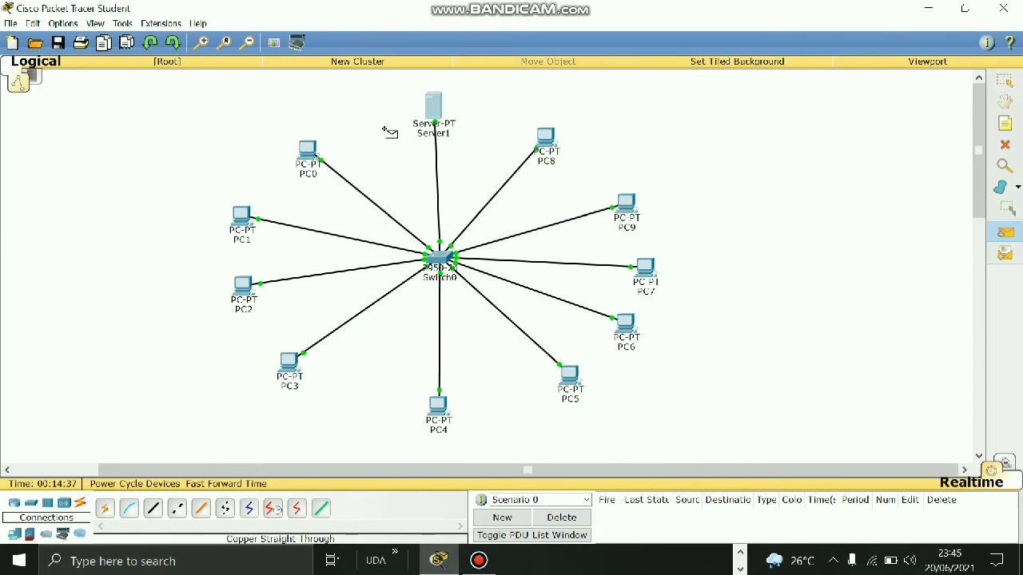
click(310, 153)
click(438, 405)
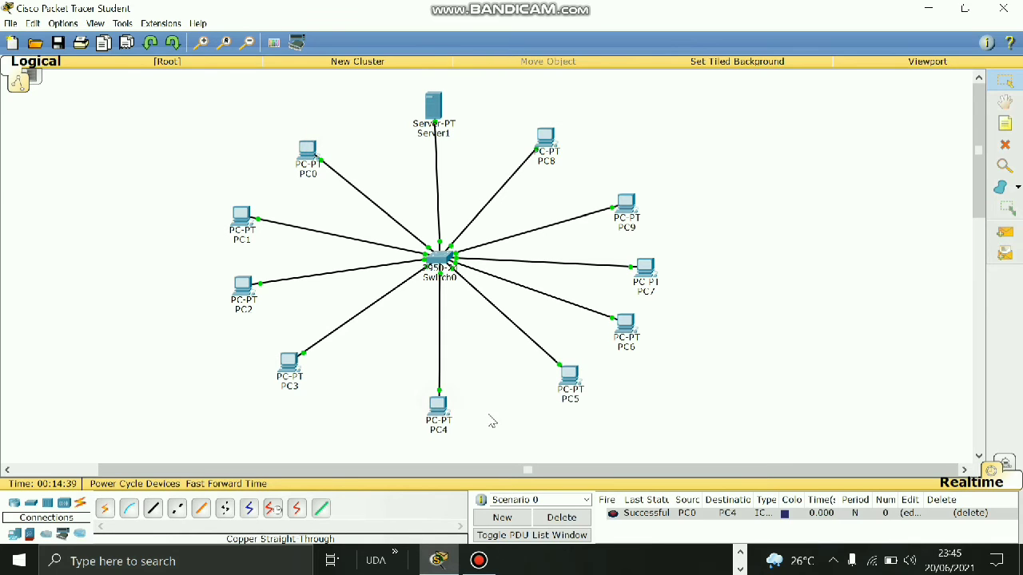
click(1005, 232)
click(440, 105)
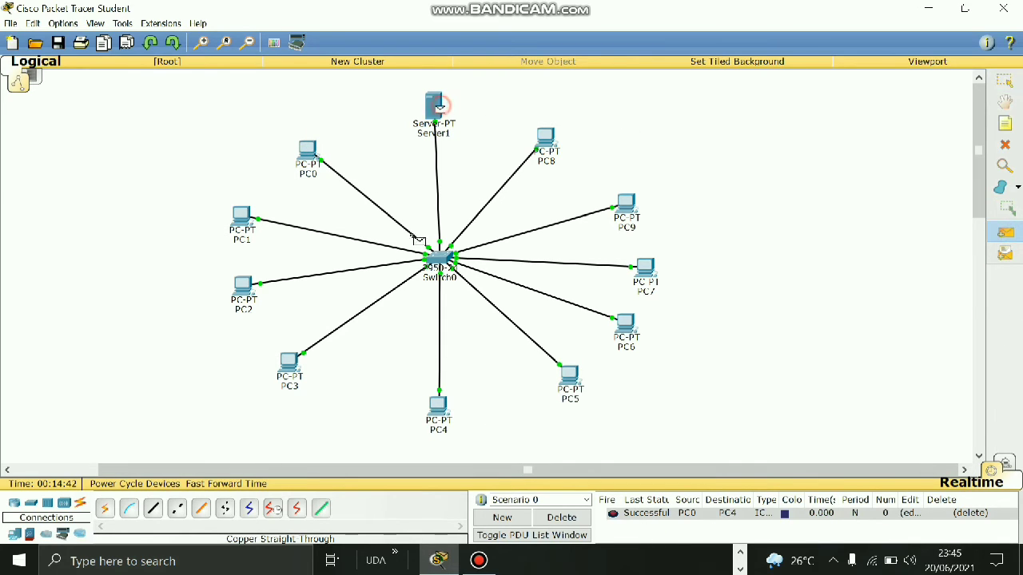
click(569, 376)
click(769, 527)
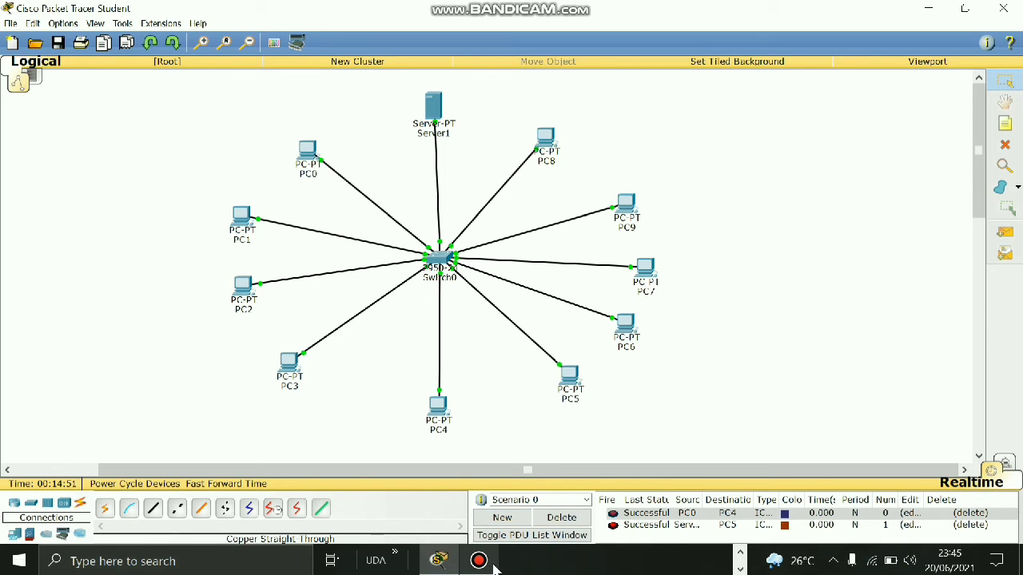
- Switch to Notepad and review the topology task list in jrkm.txt, examining the fourth item about the ring topology
mouse_move(492, 568)
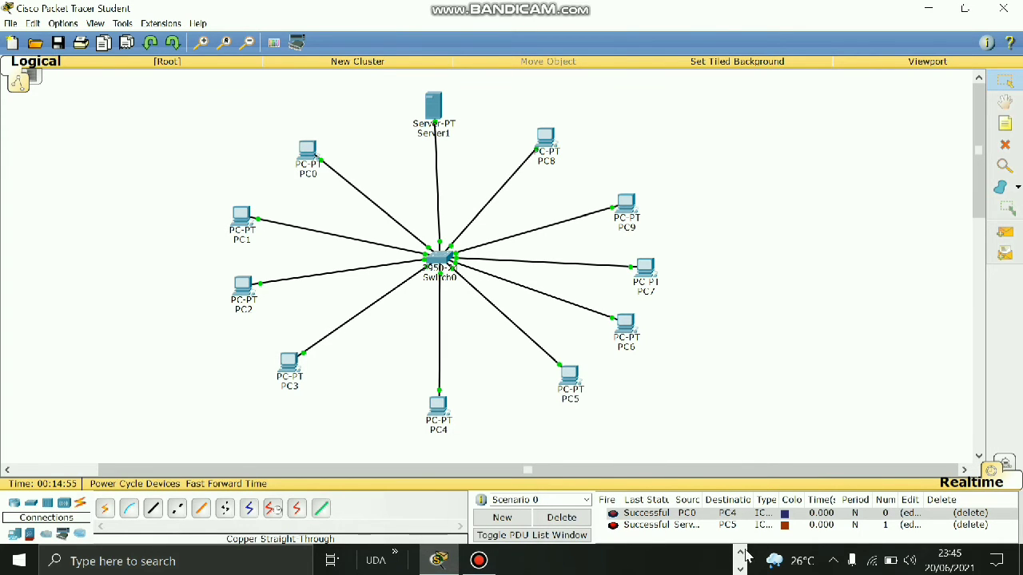
click(683, 561)
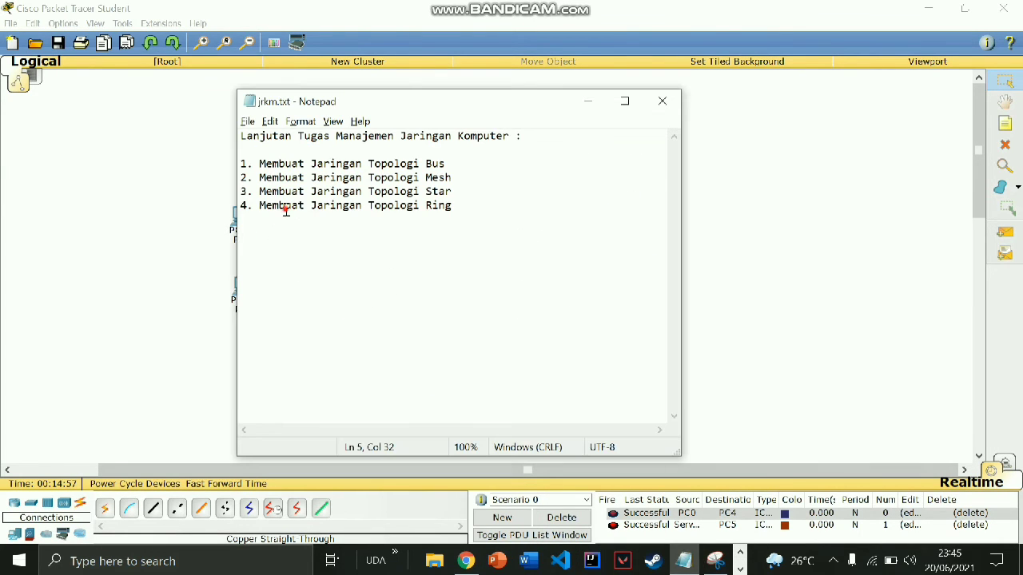
drag(285, 210, 434, 210)
click(487, 215)
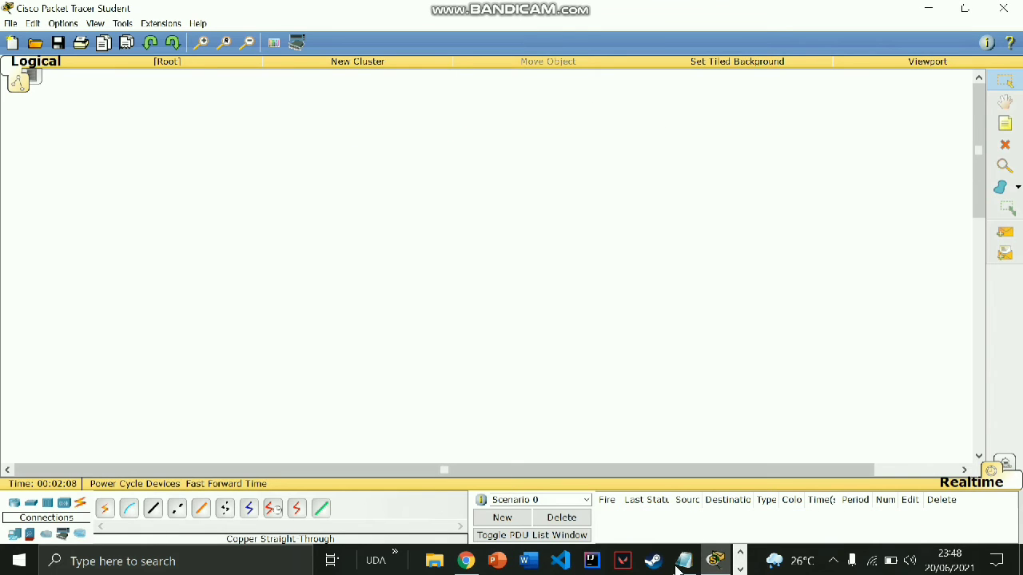
click(679, 563)
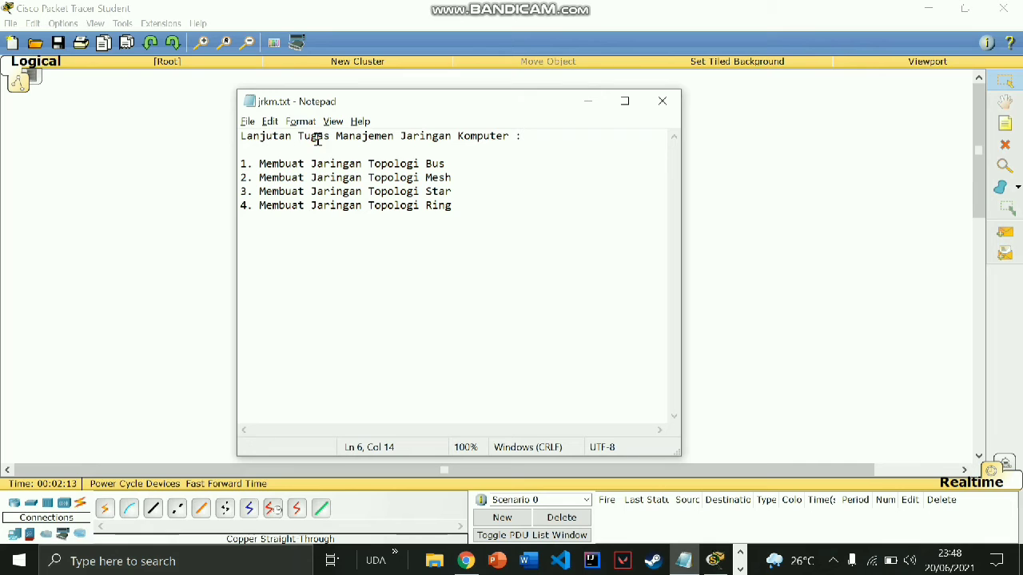
drag(317, 139, 447, 141)
click(447, 141)
drag(239, 206, 472, 212)
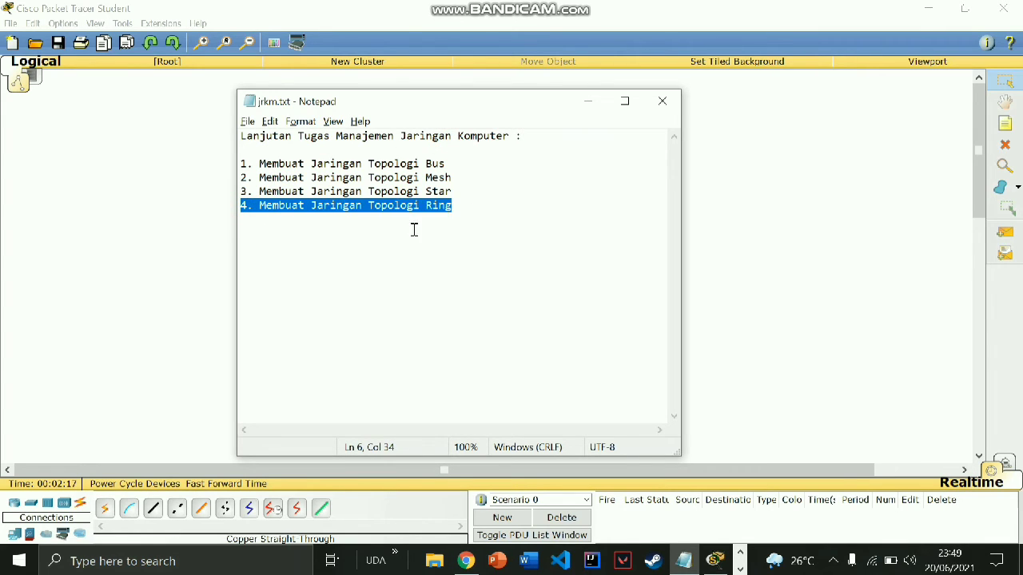
click(510, 223)
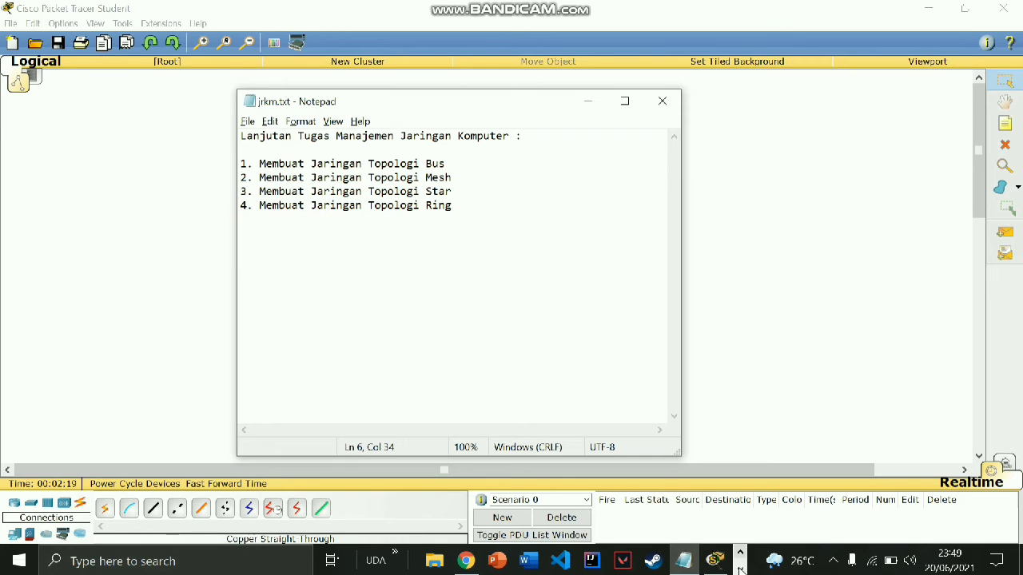
click(479, 559)
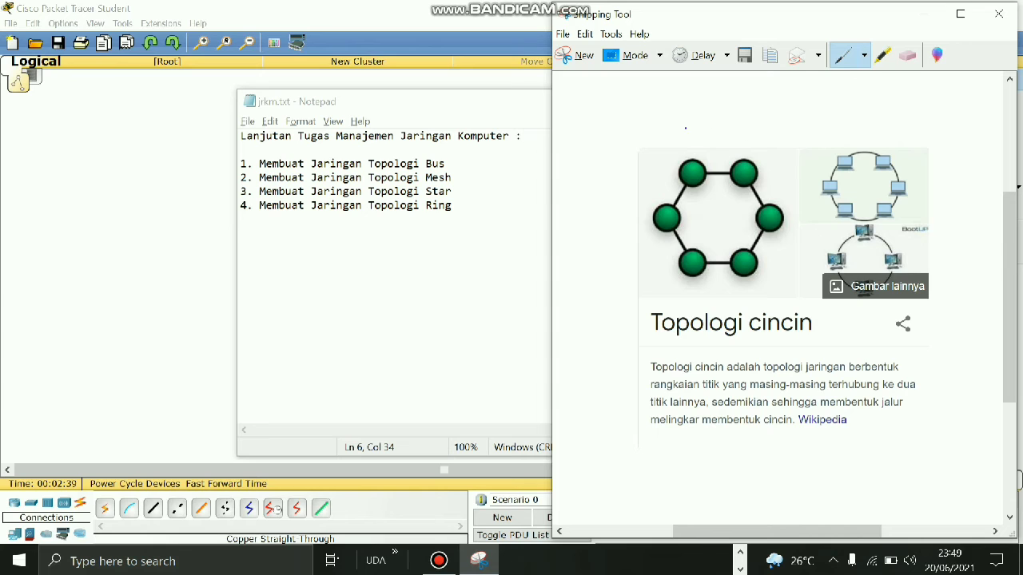
click(925, 15)
click(594, 104)
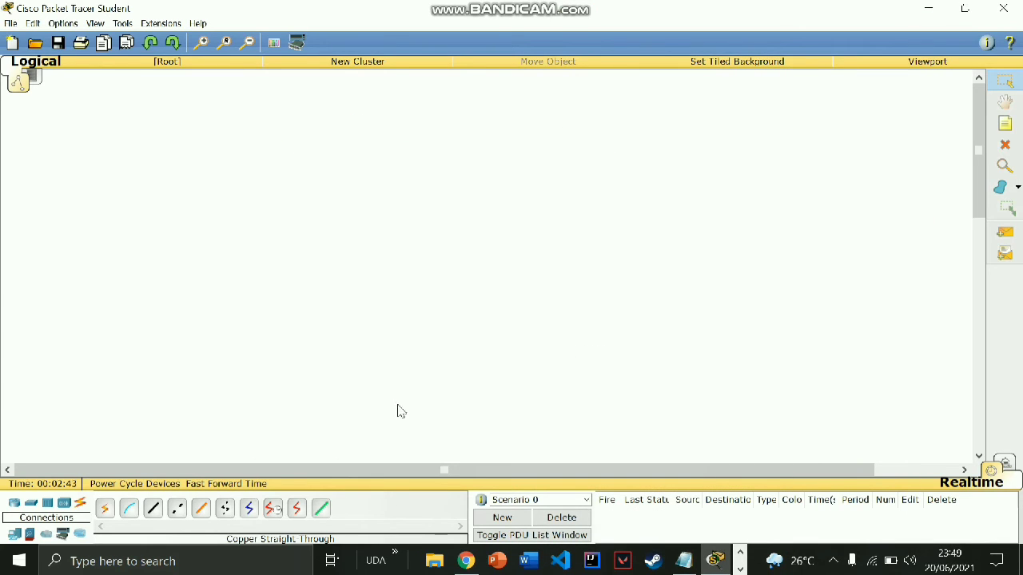
- Place five generic PCs on the empty workspace in a curved arrangement for the ring topology
click(30, 534)
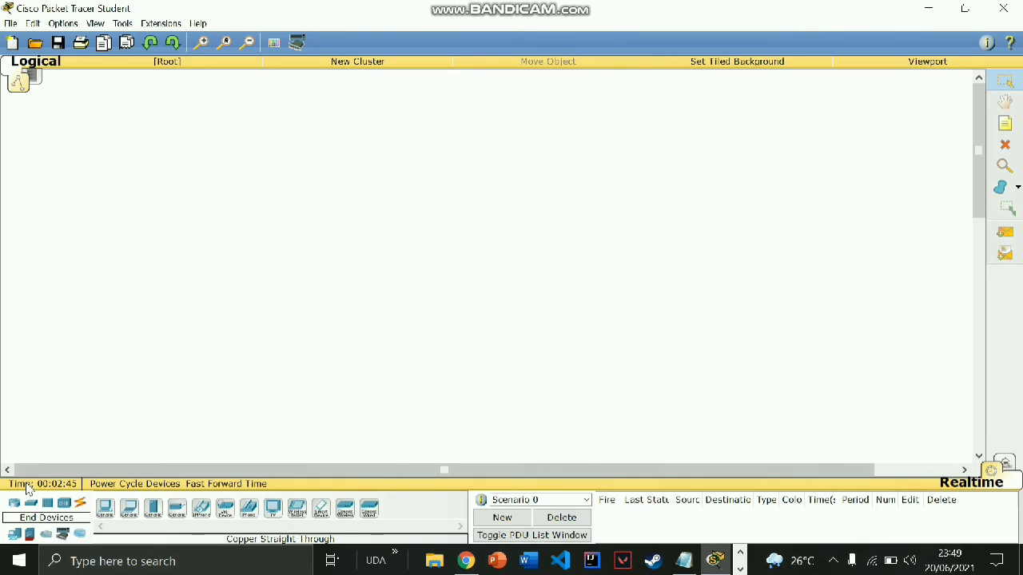
drag(102, 519, 290, 166)
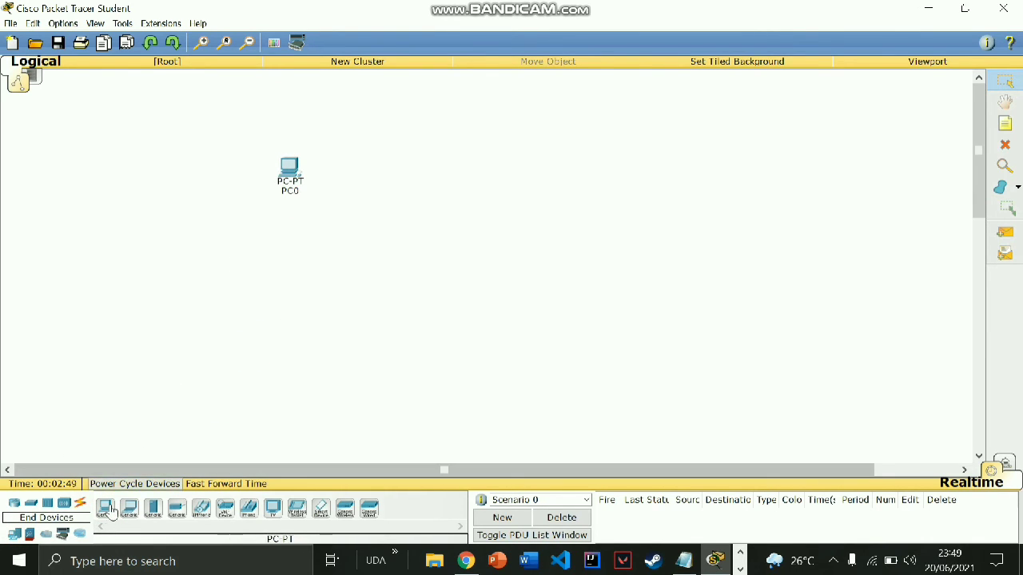
drag(105, 510, 298, 257)
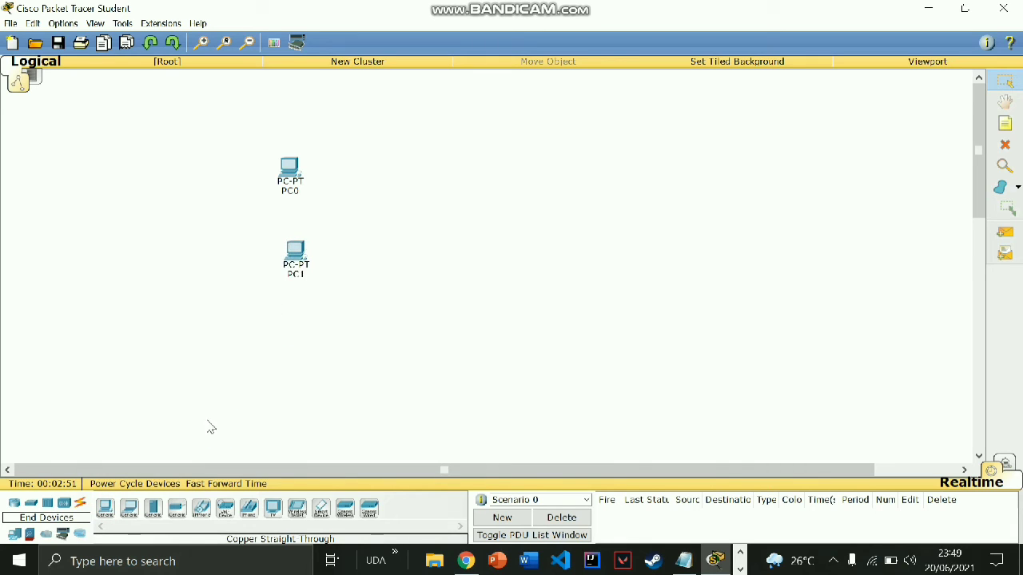
drag(105, 510, 362, 345)
drag(105, 512, 497, 340)
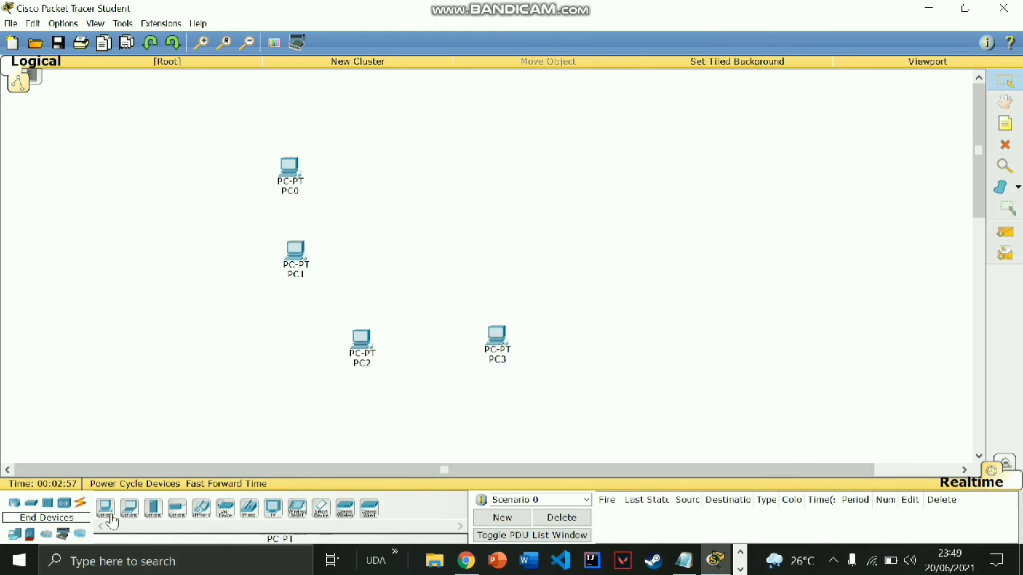
drag(106, 511, 565, 284)
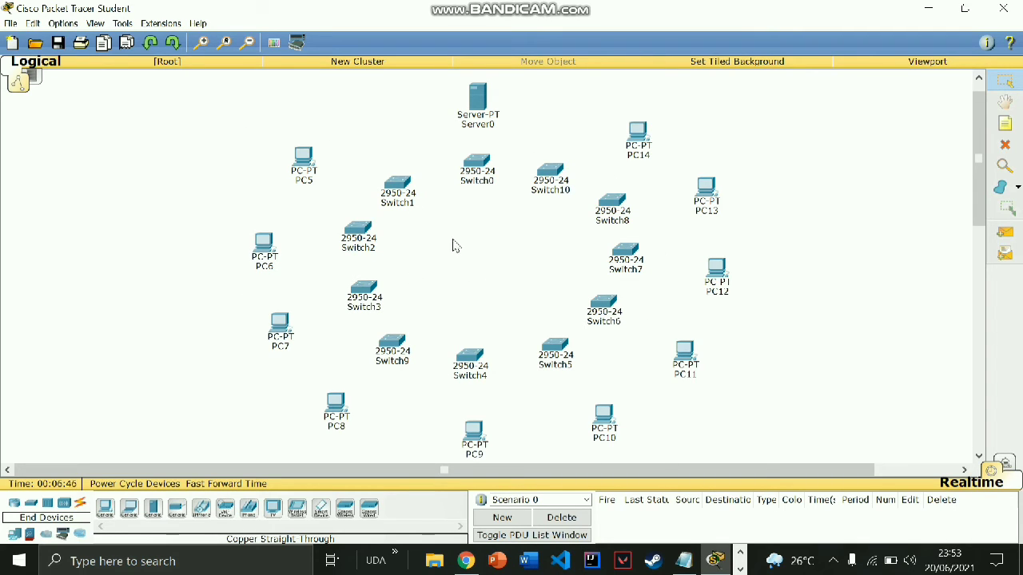
- Shift Server0 slightly and connect Switch0's FastEthernet0/1 to Switch1's FastEthernet0/1 with a copper cross-over cable
drag(477, 94, 486, 91)
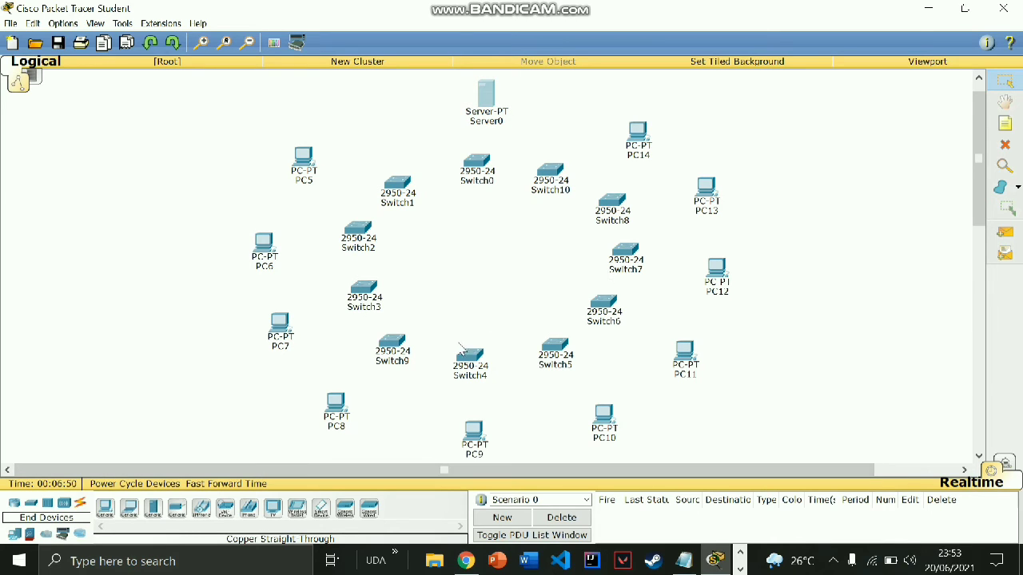
click(80, 501)
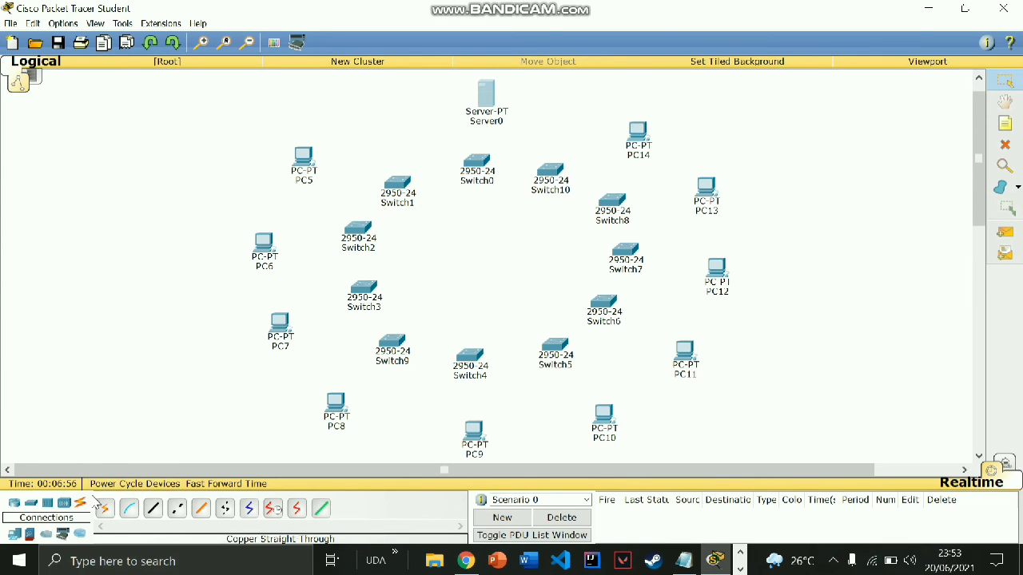
click(178, 512)
mouse_move(405, 185)
click(178, 509)
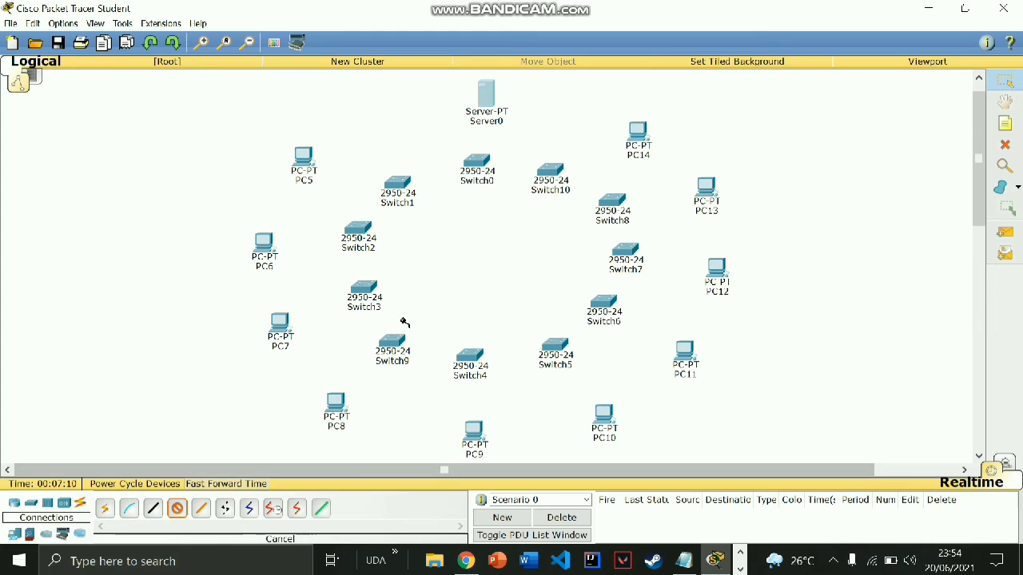
click(477, 162)
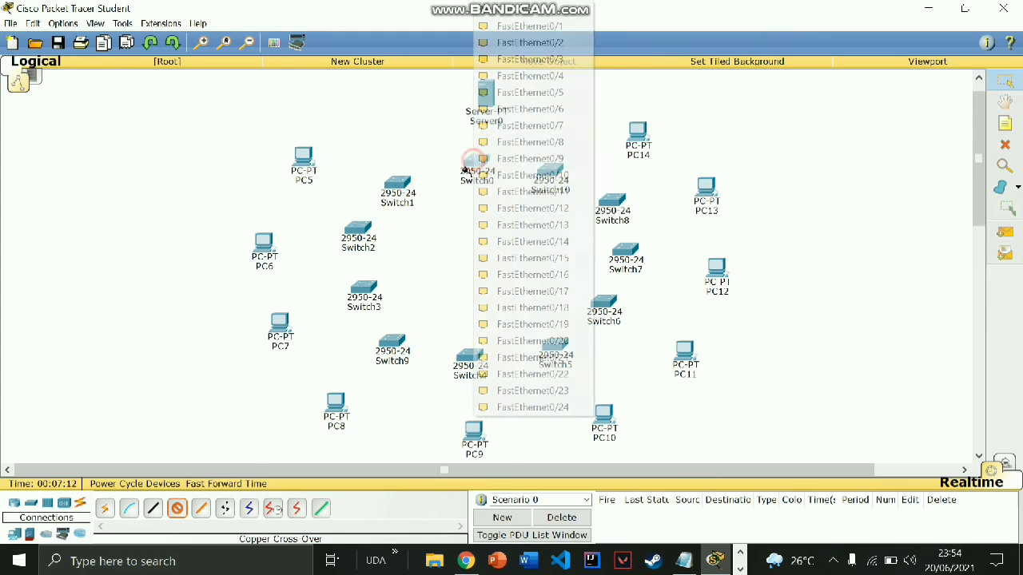
click(523, 30)
click(388, 183)
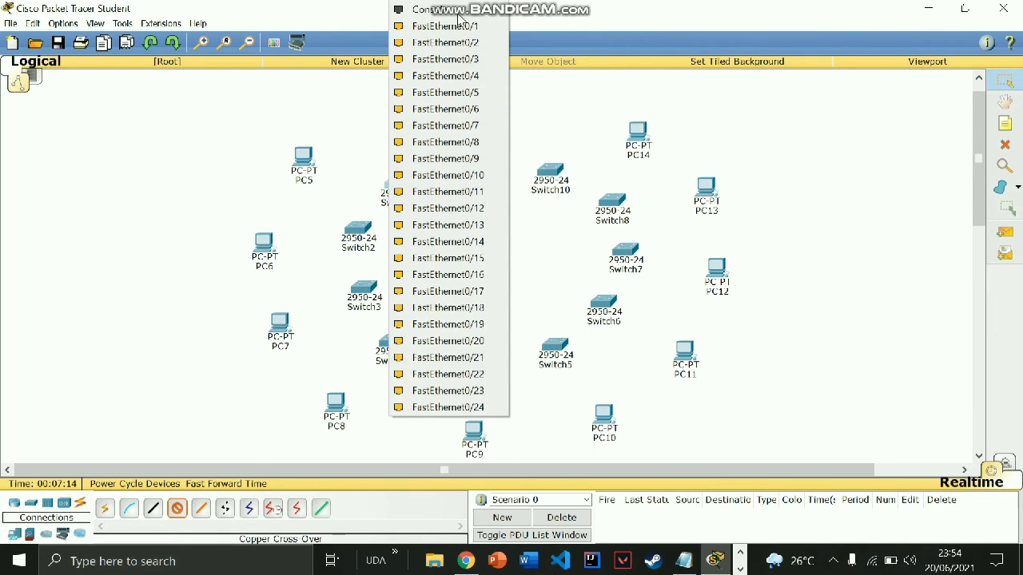
click(418, 85)
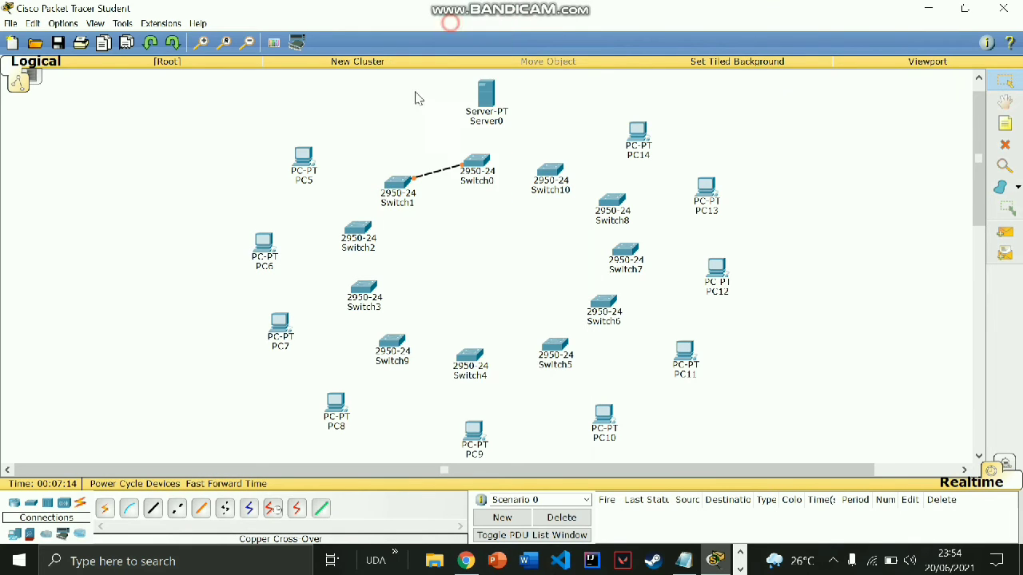
- Connect Switch1's FastEthernet0/2 to Switch2's FastEthernet0/1 with a copper cross-over cable
click(177, 508)
click(397, 184)
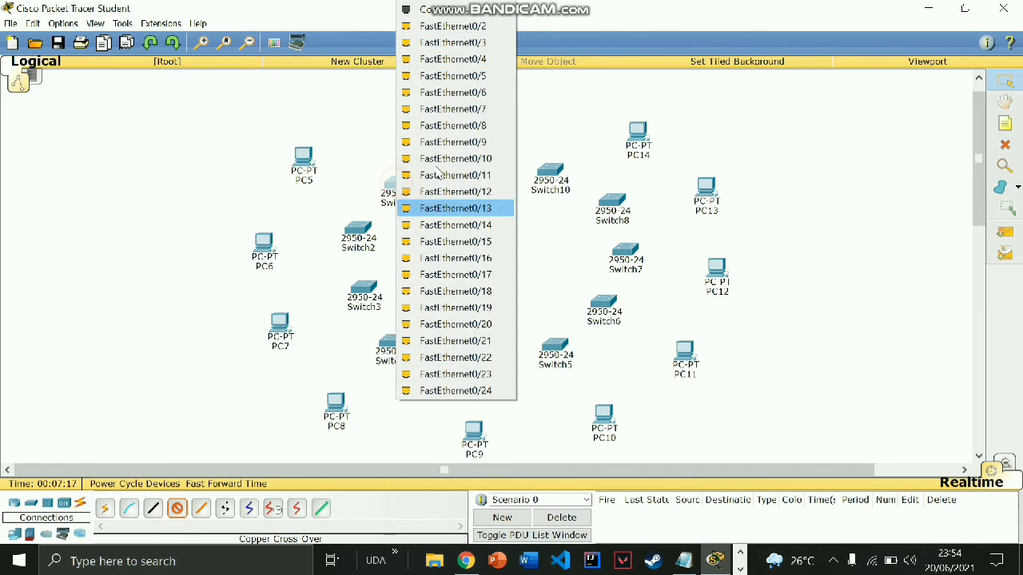
click(453, 26)
click(357, 227)
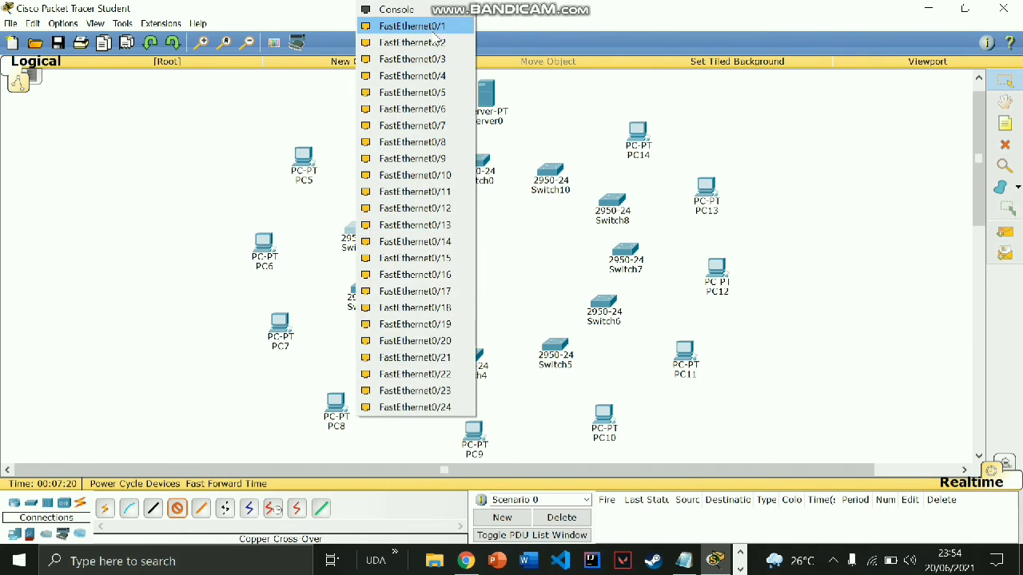
click(411, 26)
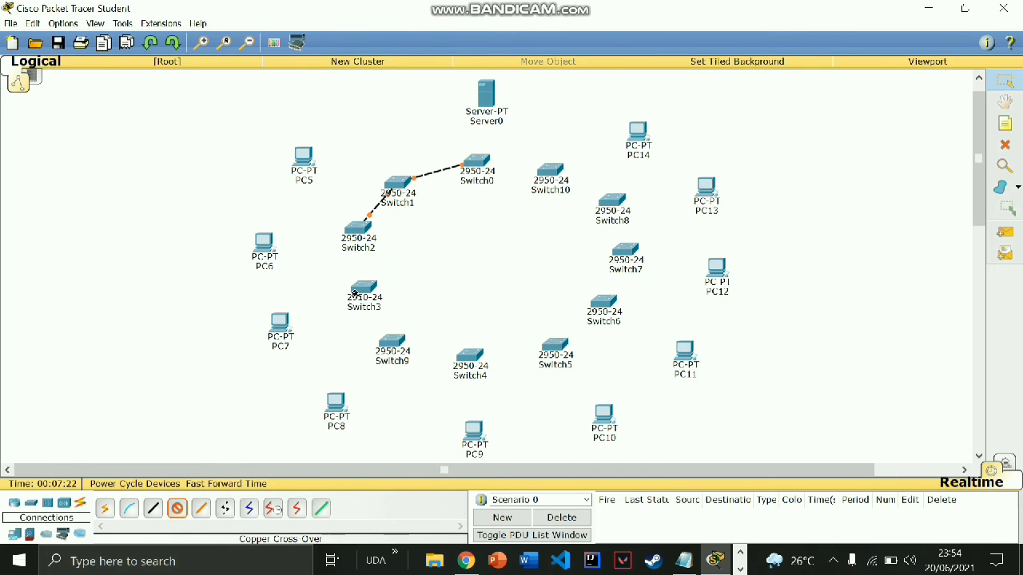
- Connect Switch2 to Switch3 with a copper cross-over cable
click(359, 231)
click(411, 24)
click(365, 286)
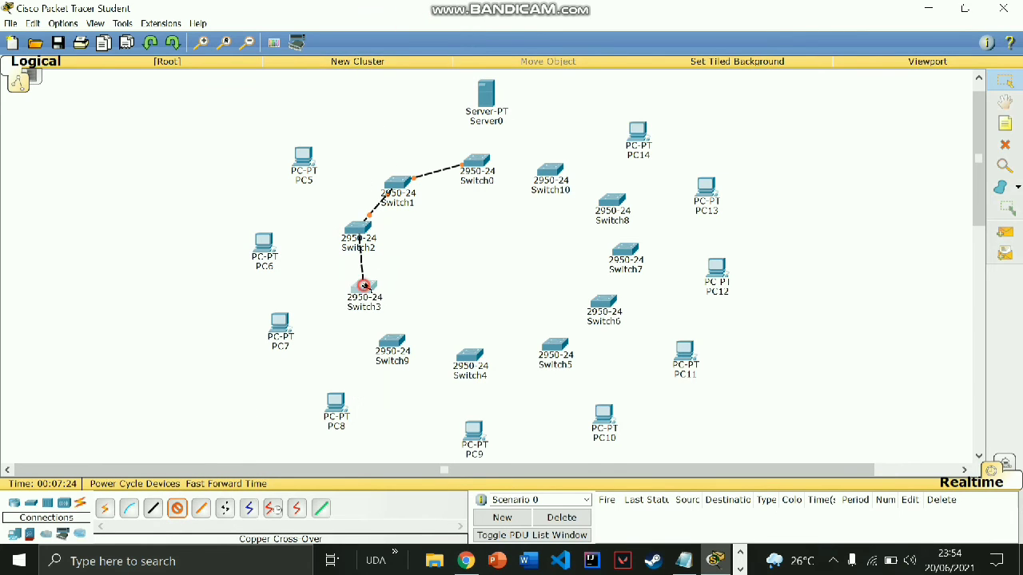
click(391, 41)
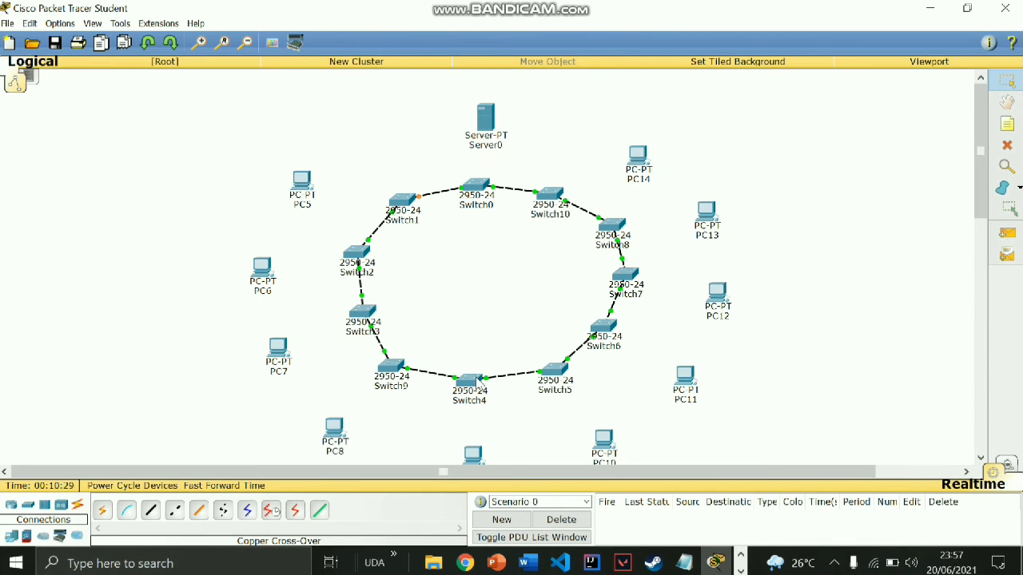
- Nudge the ring's switches, except Switch8, slightly outward so they form a rounder, more evenly spaced circle
drag(480, 381, 480, 387)
drag(557, 386, 563, 381)
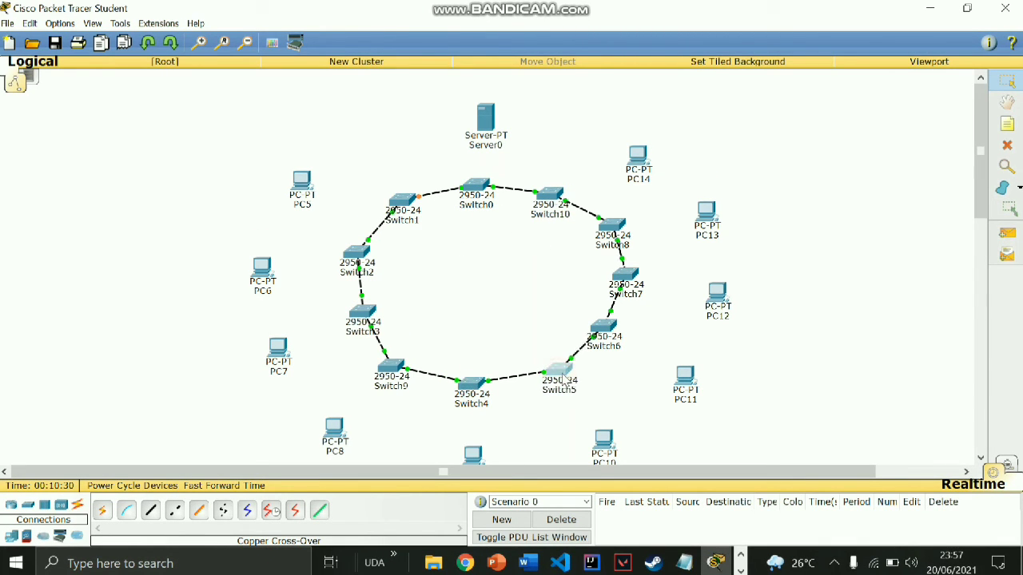
drag(607, 337, 613, 331)
drag(631, 287, 636, 283)
drag(476, 187, 480, 177)
drag(407, 214, 403, 208)
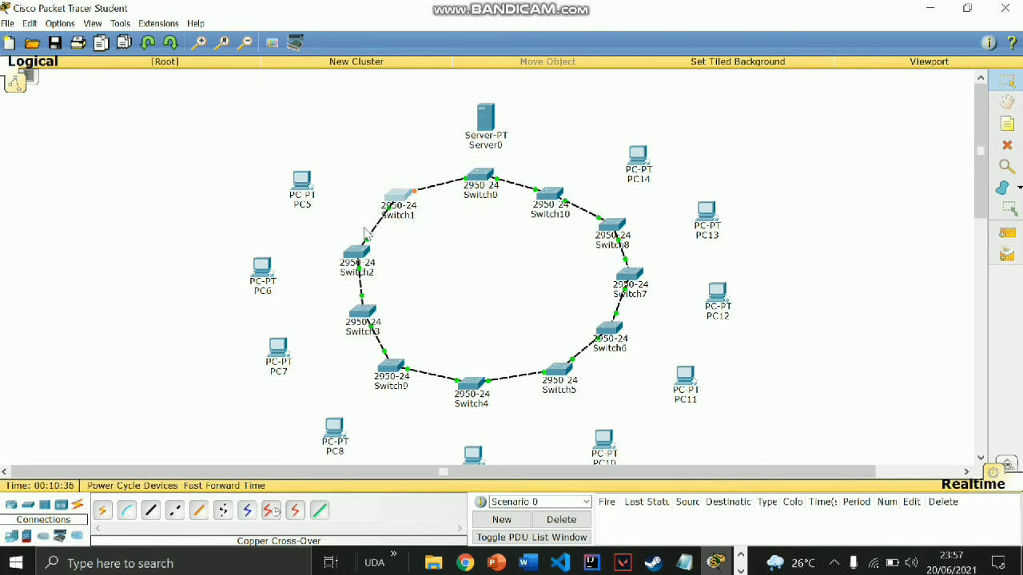
drag(563, 373, 566, 368)
drag(467, 385, 467, 397)
drag(402, 376, 393, 378)
drag(551, 200, 562, 187)
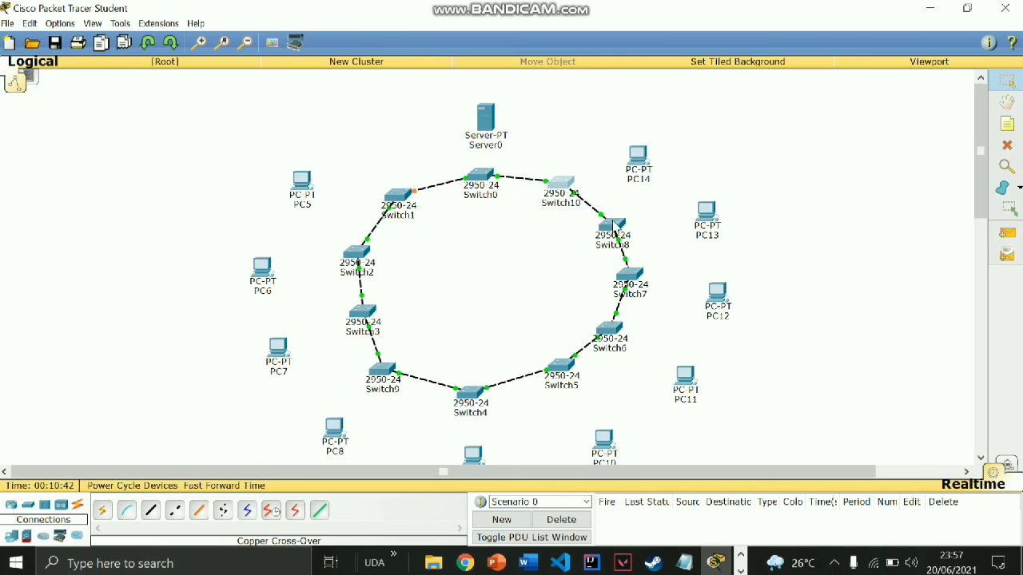
drag(361, 318, 349, 317)
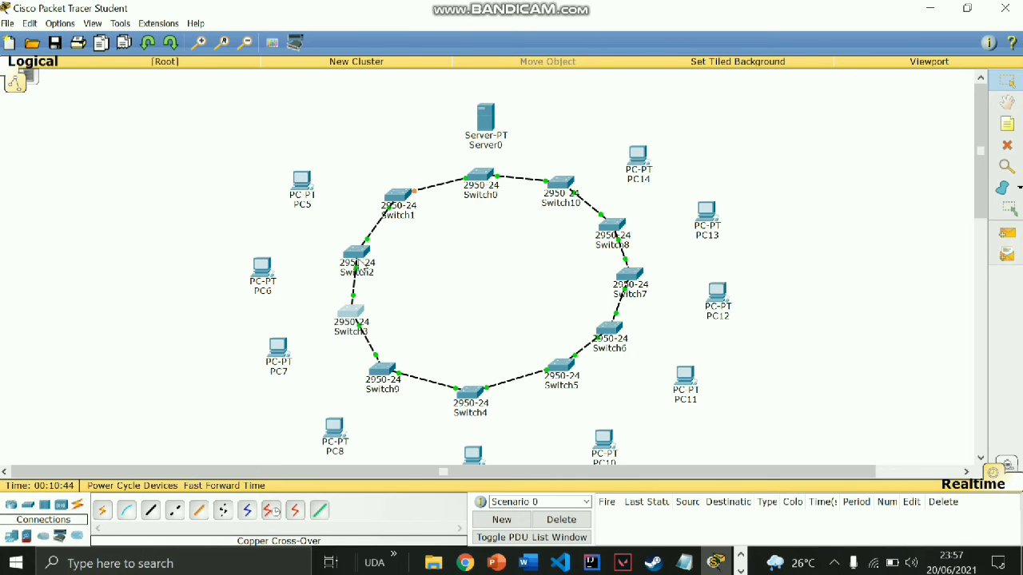
drag(359, 260, 354, 255)
drag(385, 190, 372, 185)
drag(560, 364, 565, 370)
drag(608, 329, 617, 330)
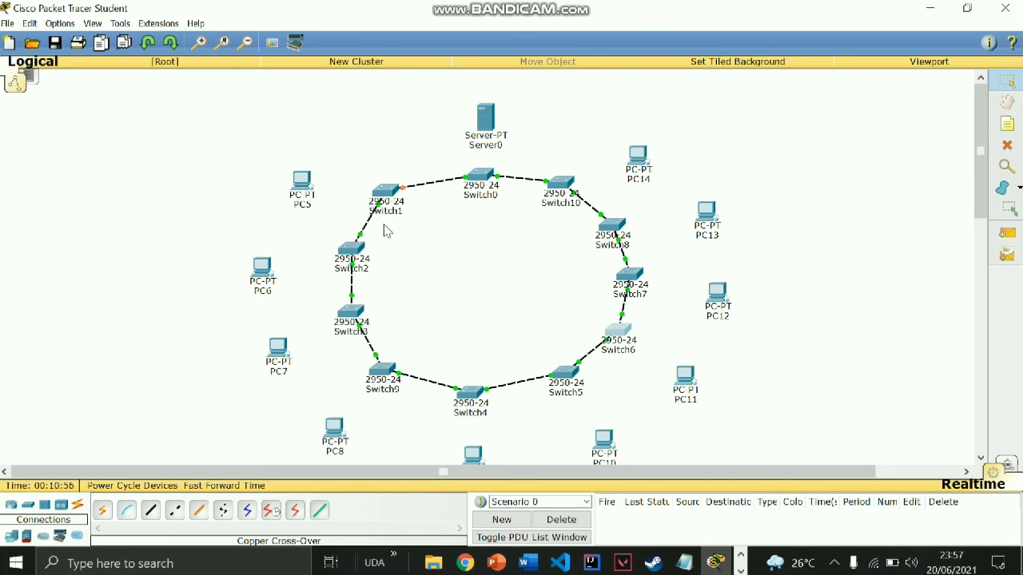
- Connect PC5 to Switch1 with a copper straight-through cable
click(150, 515)
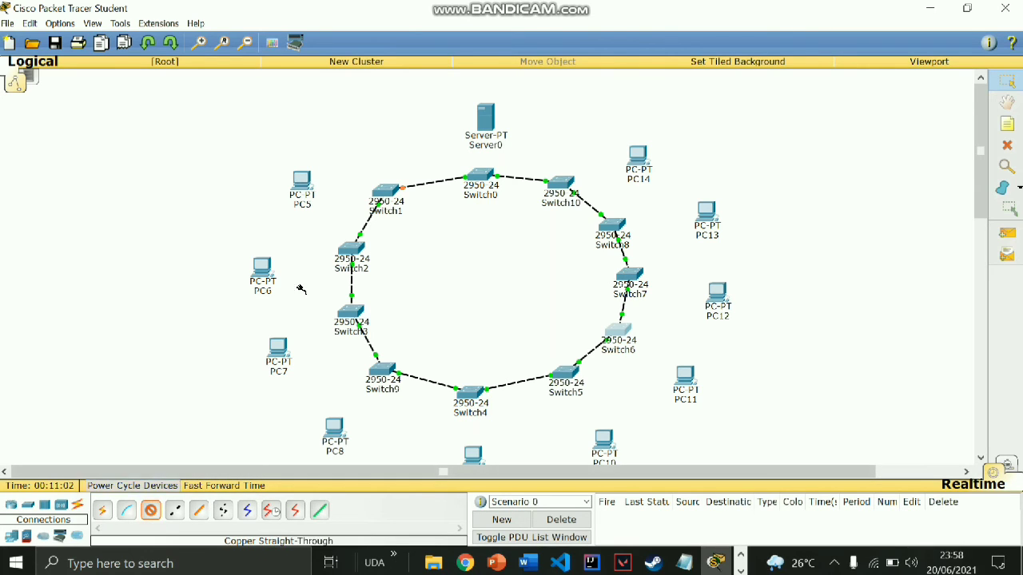
click(306, 185)
click(366, 206)
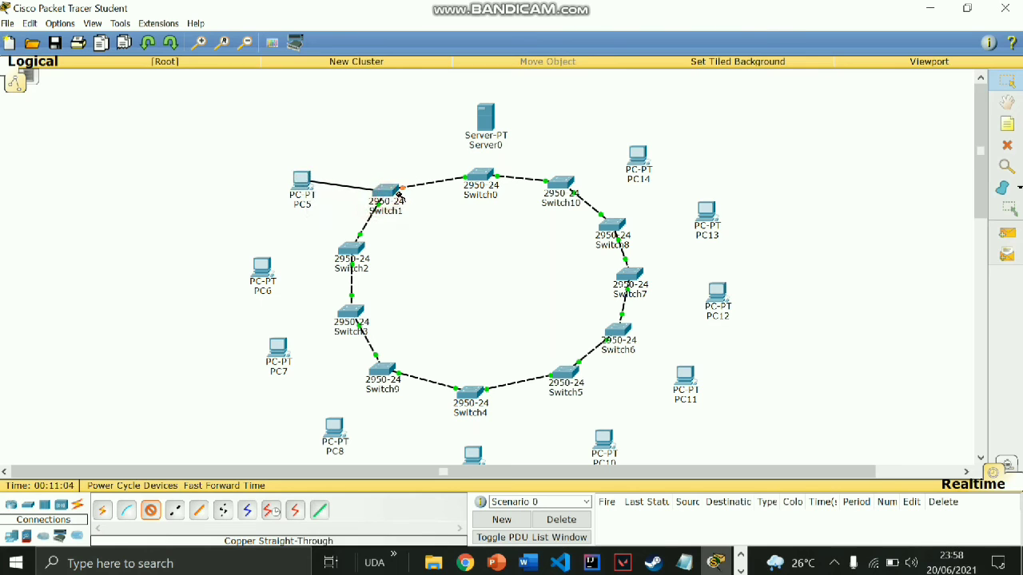
click(385, 190)
click(422, 217)
- Connect PC6 to Switch2 with a copper straight-through cable and shift PC6 slightly upward
click(151, 510)
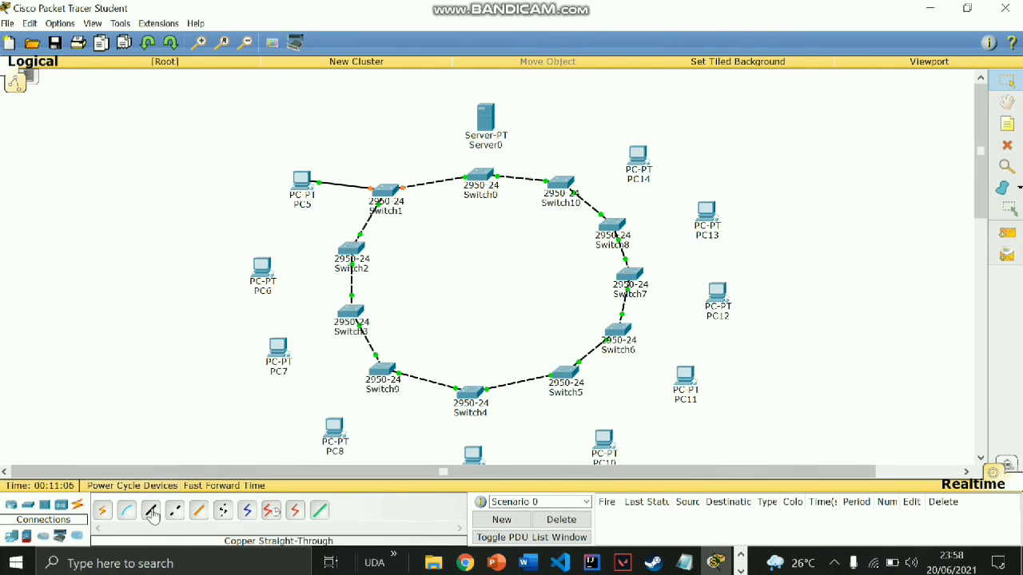
click(262, 269)
click(300, 292)
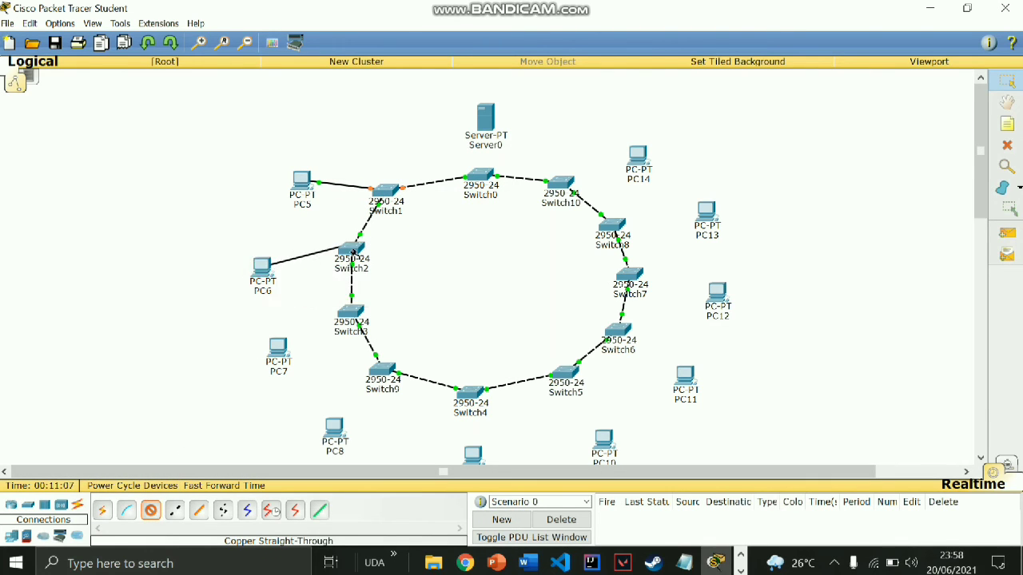
click(353, 252)
click(428, 42)
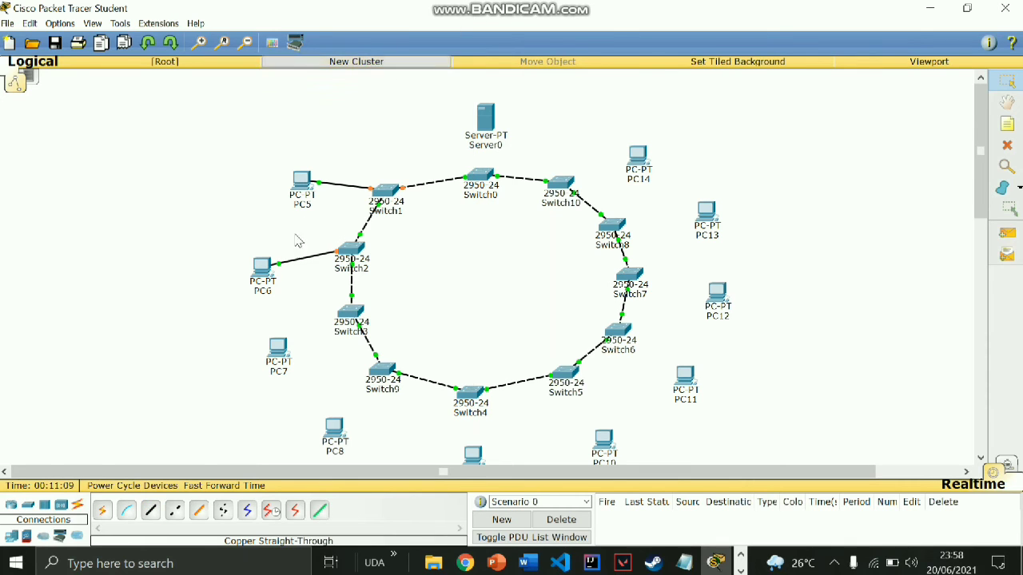
drag(256, 269, 262, 270)
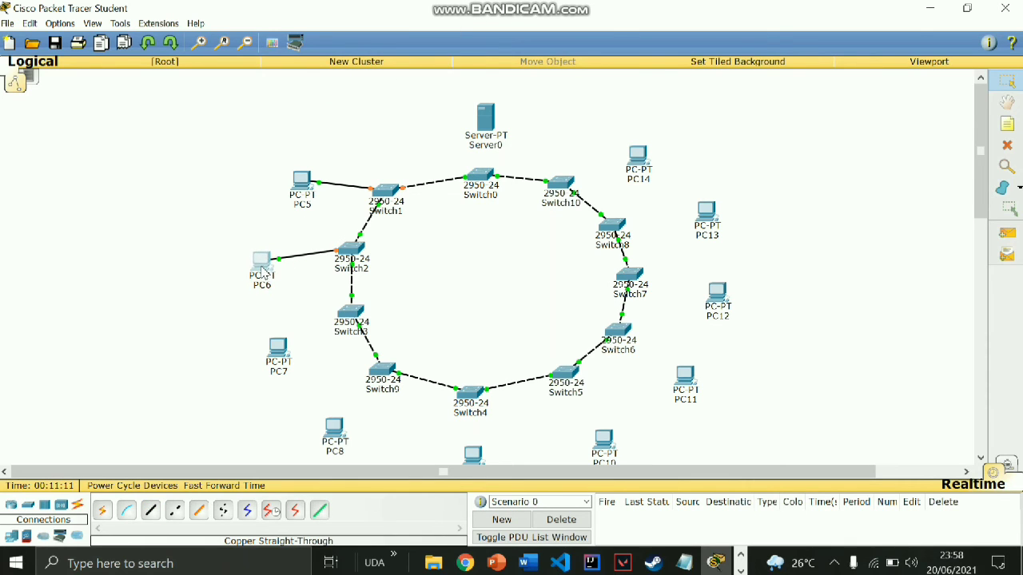
- Connect PC7's FastEthernet0 to Switch3 with a copper straight-through cable
click(150, 510)
click(278, 350)
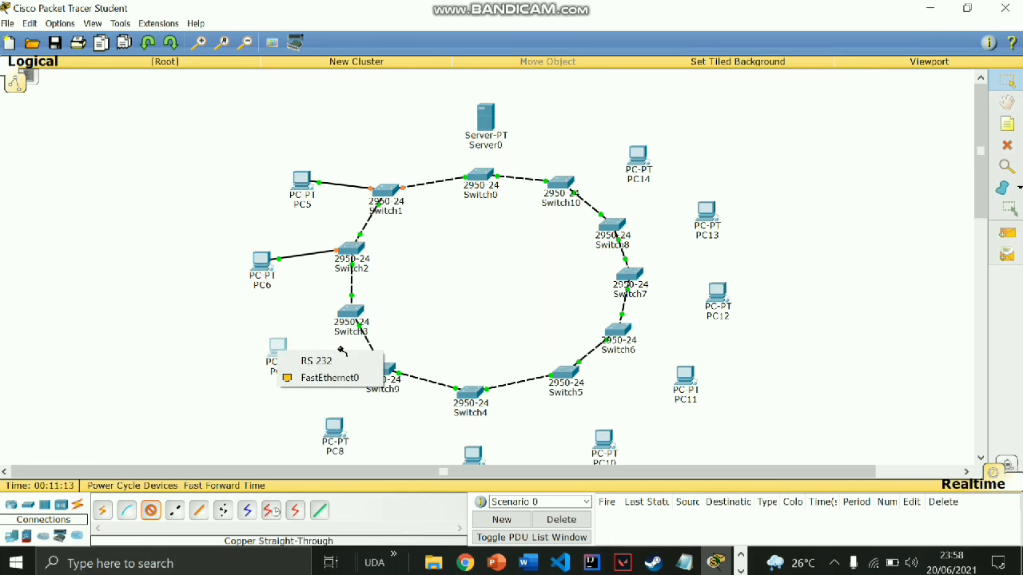
click(331, 379)
click(353, 316)
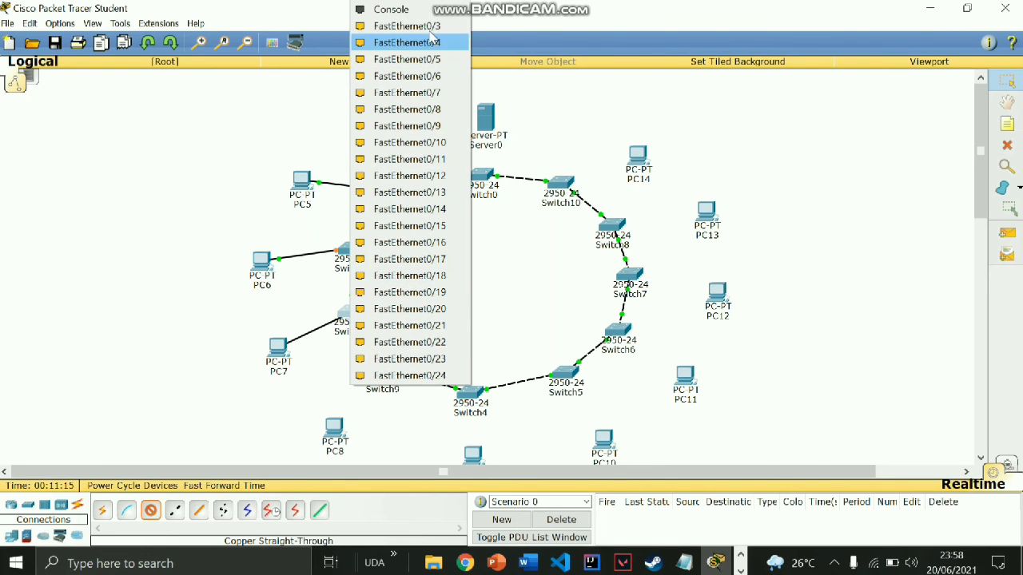
click(391, 38)
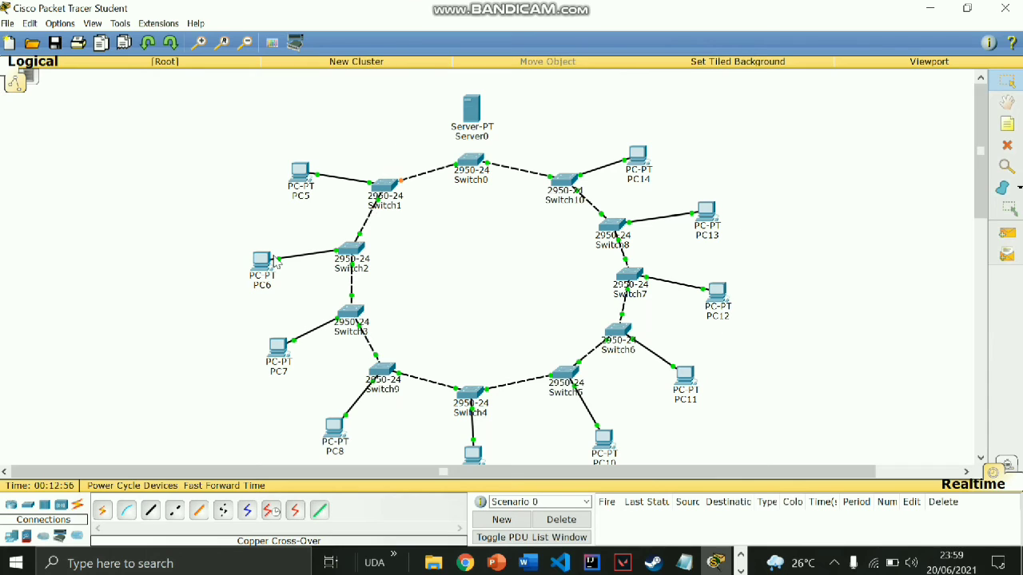
- Connect Server0's FastEthernet0 to Switch0 with a copper straight-through cable
click(150, 509)
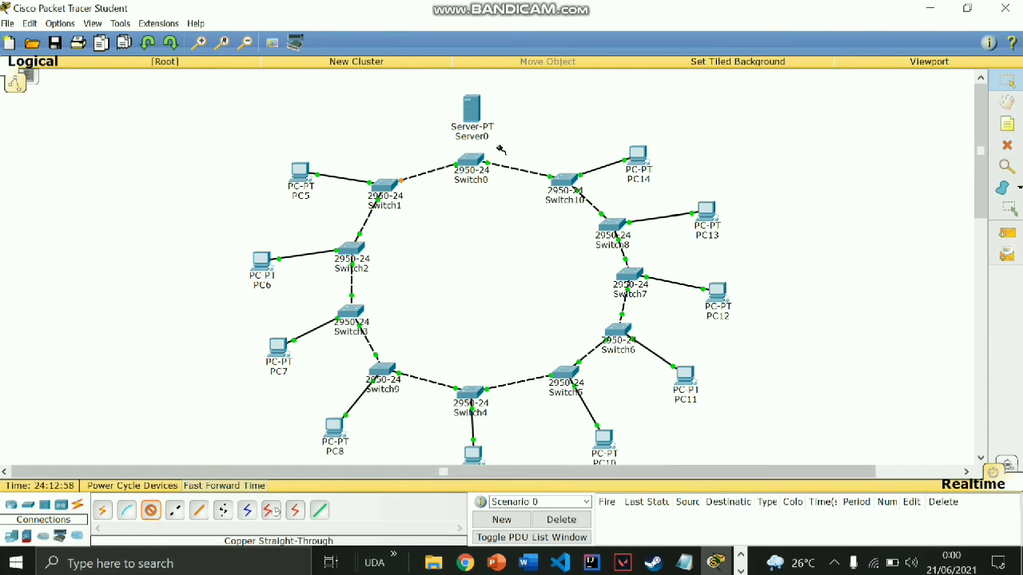
click(476, 106)
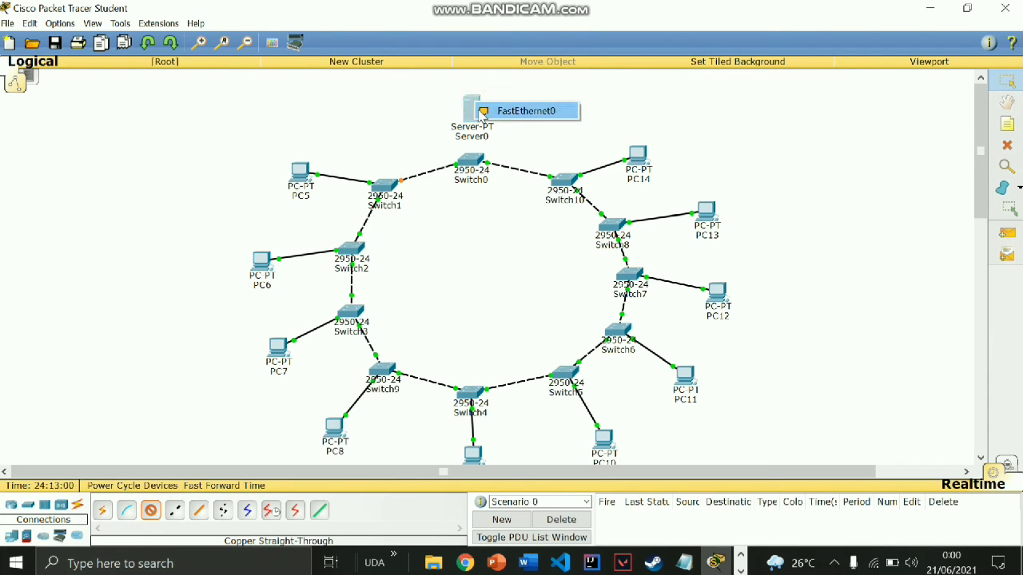
click(491, 111)
click(470, 159)
click(479, 180)
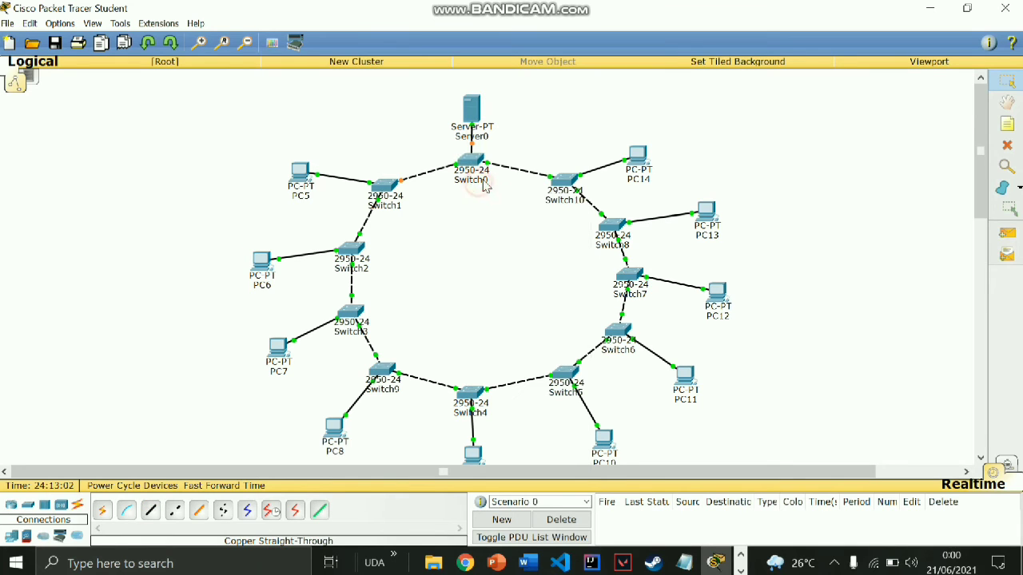
- Configure Server0's FastEthernet0 interface with IP address 192.168.20.10 and subnet mask 255.255.255.0
click(478, 106)
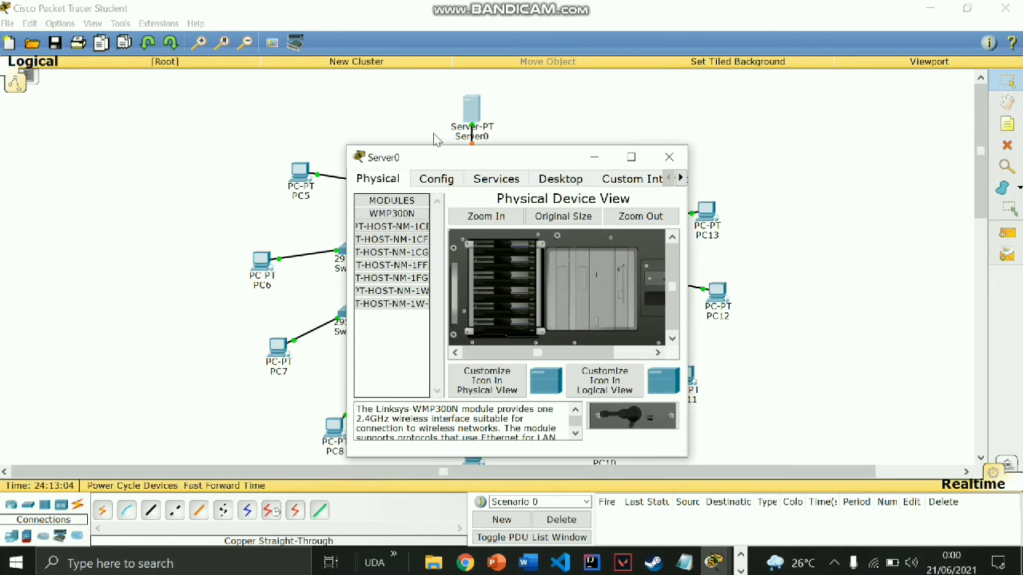
click(435, 179)
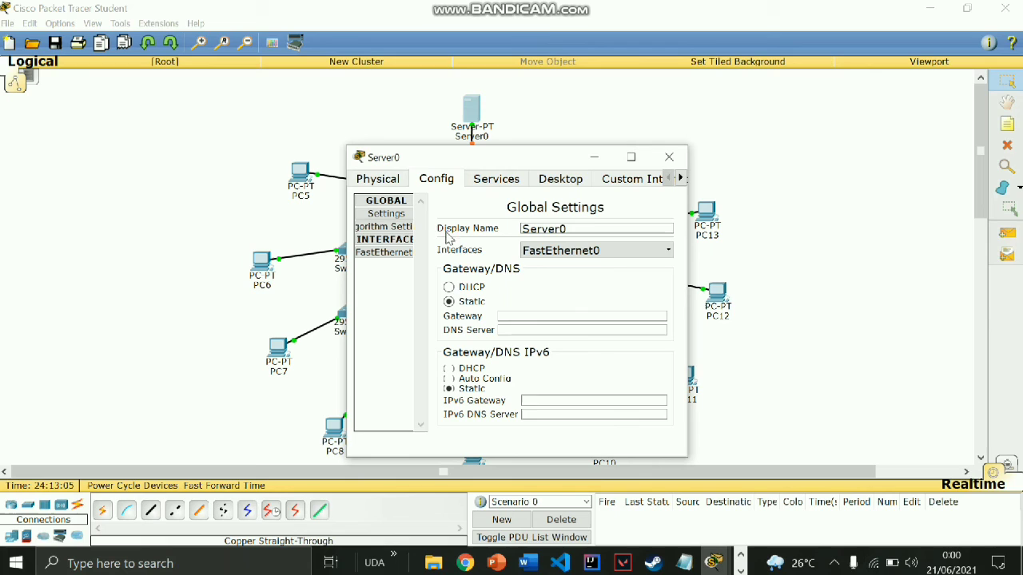
click(382, 253)
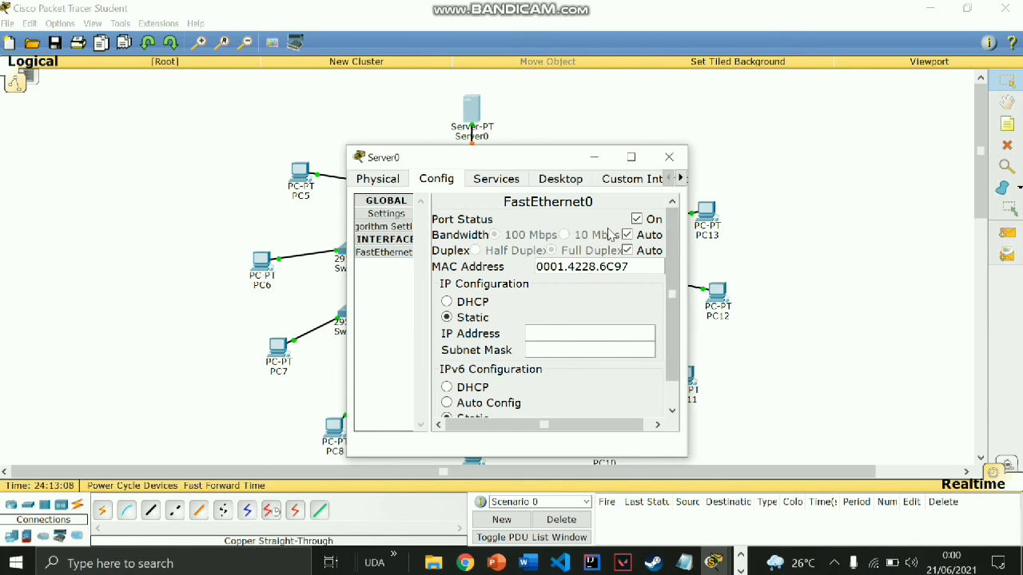
click(552, 331)
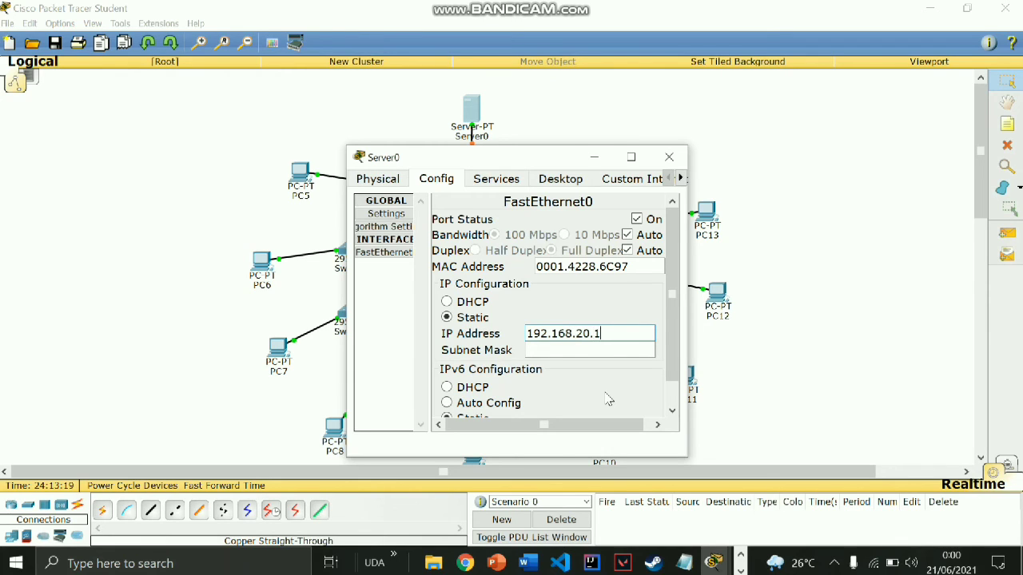
click(572, 350)
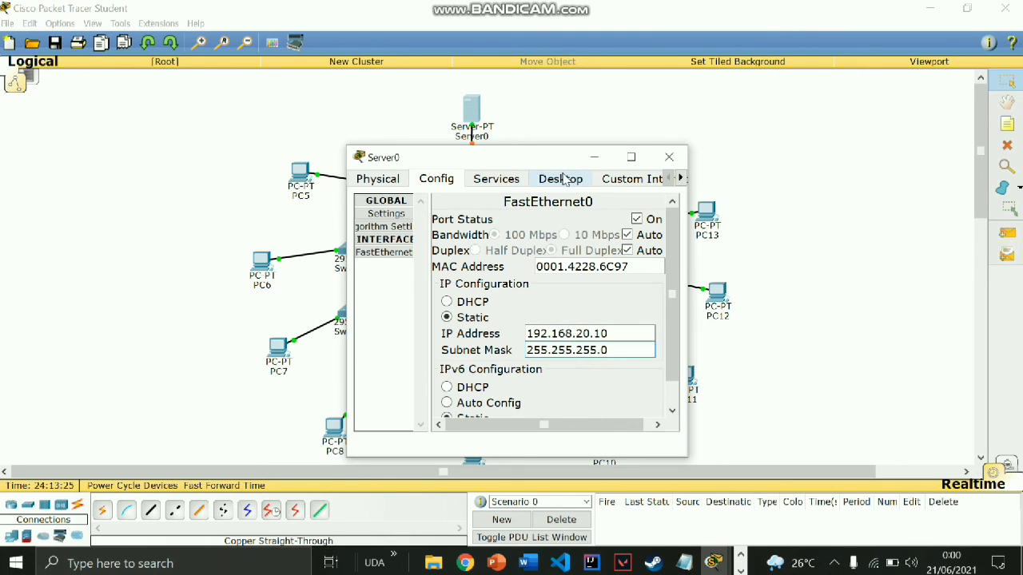
- Turn on Server0's DHCP service and set the last octet of the pool's start IP address to 10
click(505, 180)
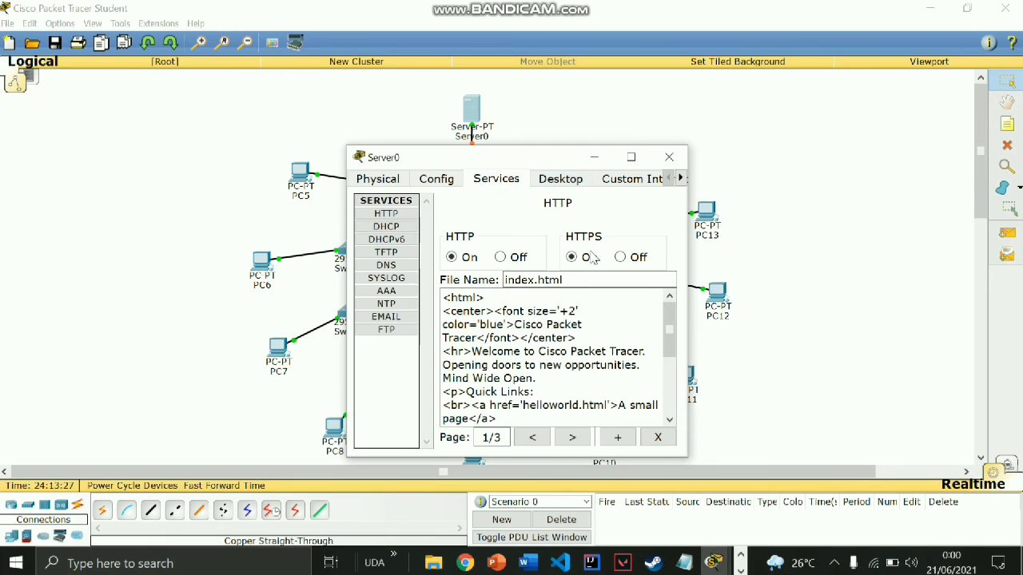
click(409, 228)
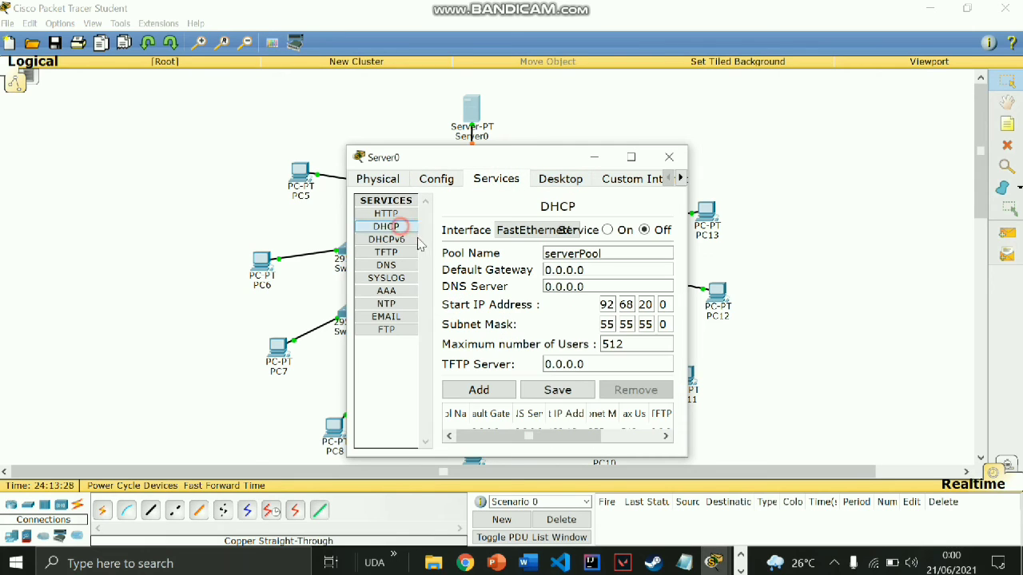
click(622, 231)
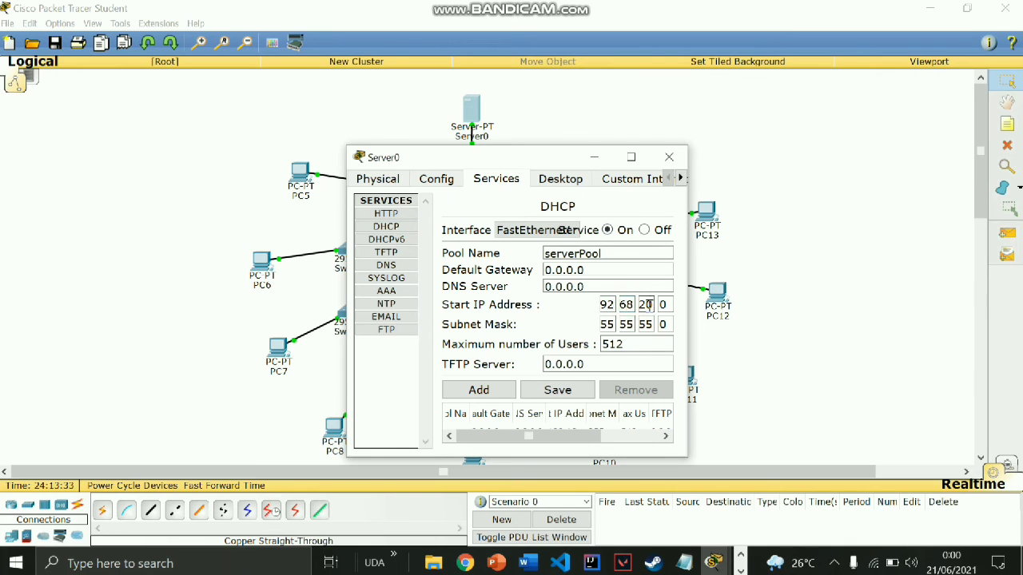
click(644, 305)
click(667, 305)
key(BackSpace)
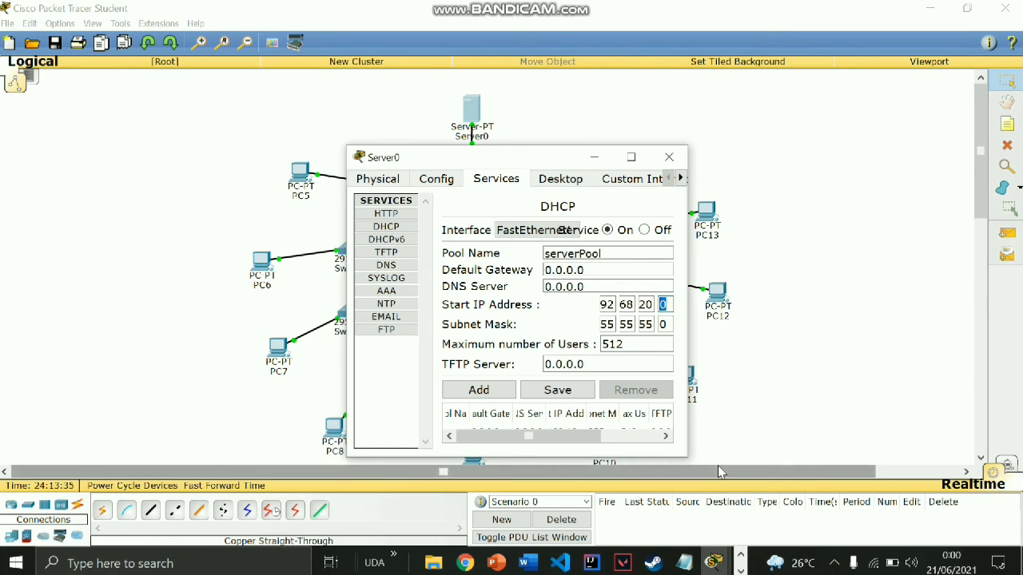
text(10)
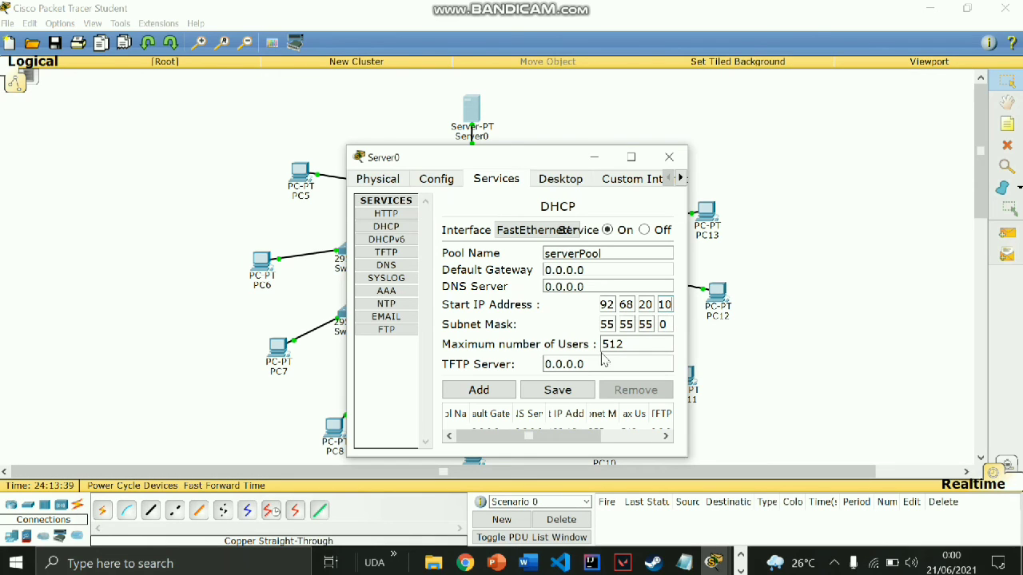
- Set serverPool's maximum number of users to 25, save the DHCP pool, and close Server0's configuration window
click(631, 343)
double_click(631, 342)
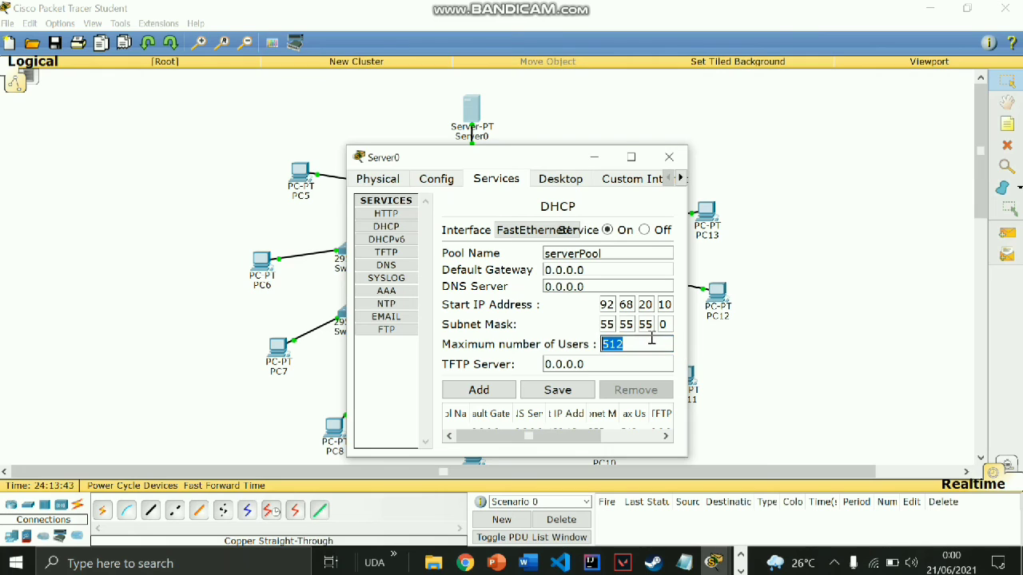
text(25)
click(559, 390)
click(645, 427)
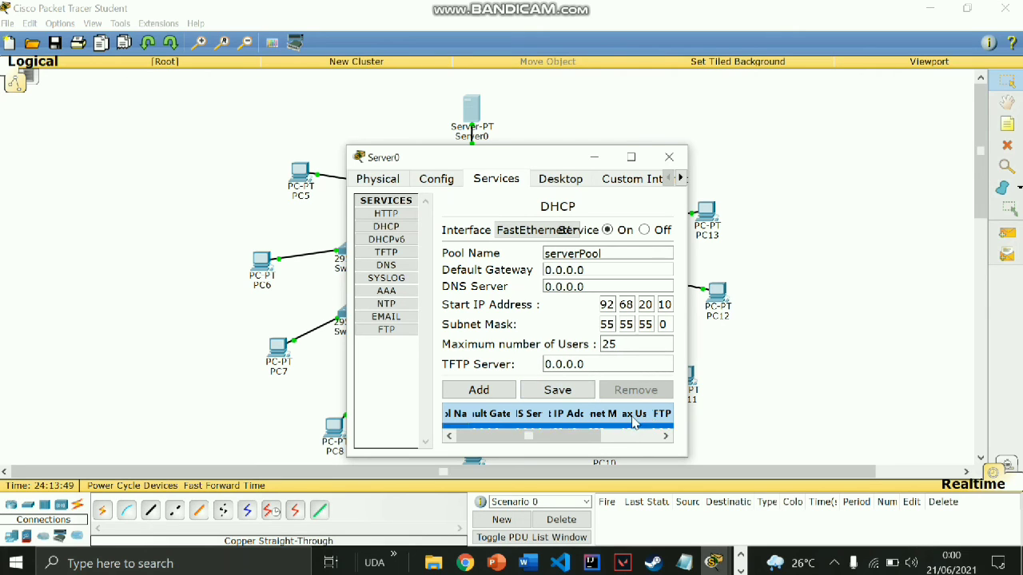
click(670, 156)
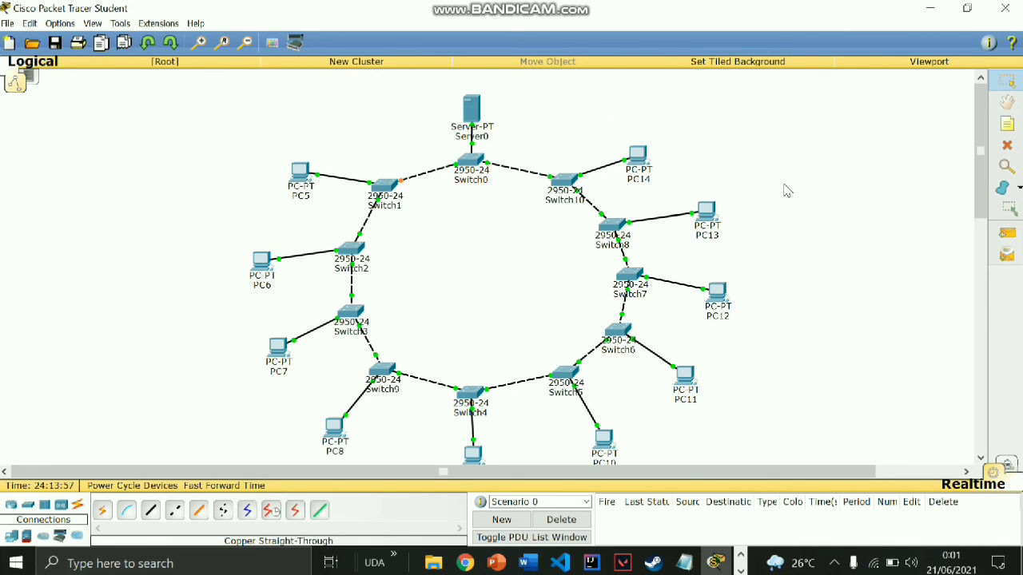
- Set PC14's IPv4 configuration to DHCP and close its configuration window
click(643, 166)
click(493, 177)
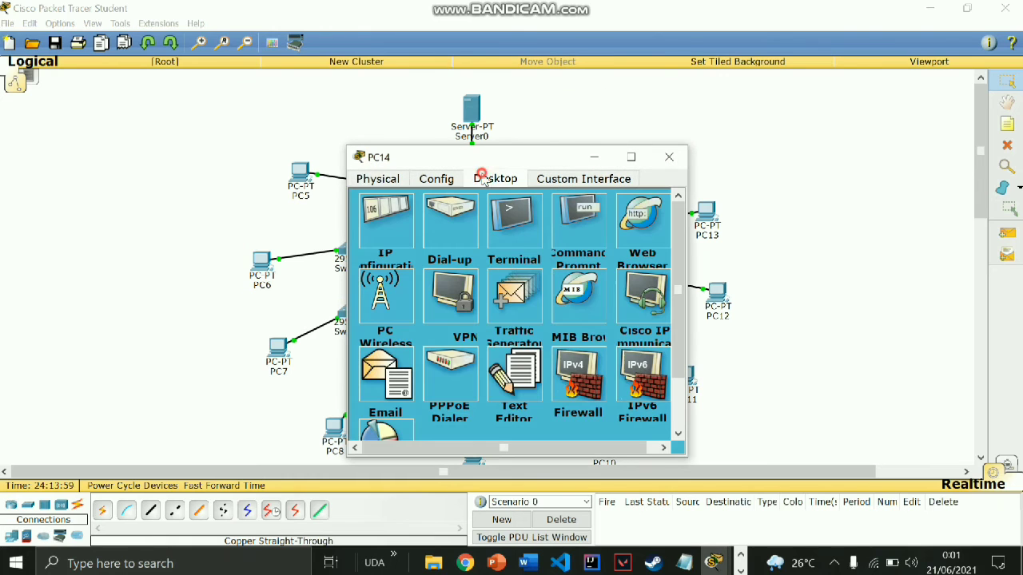
click(391, 223)
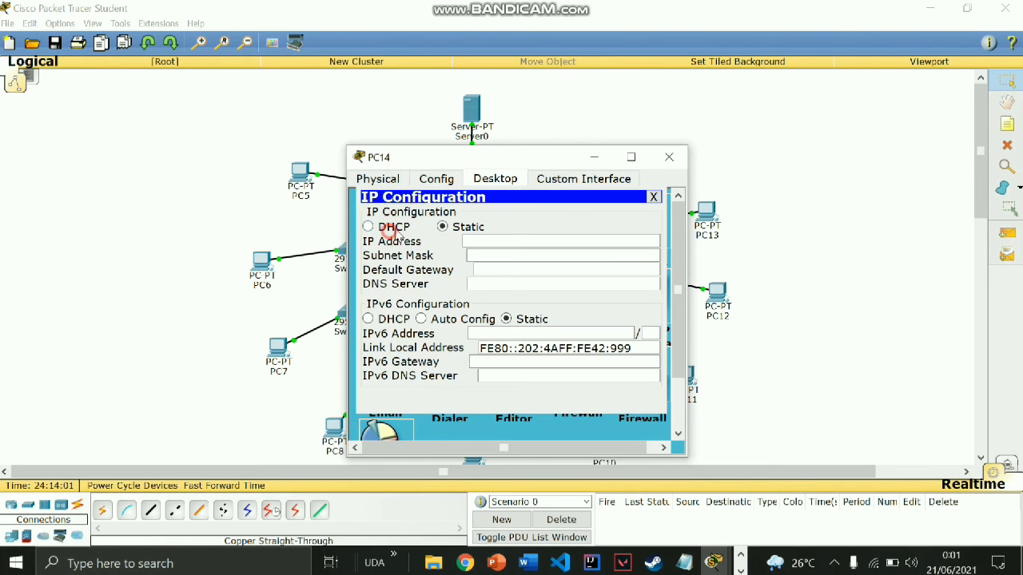
click(368, 227)
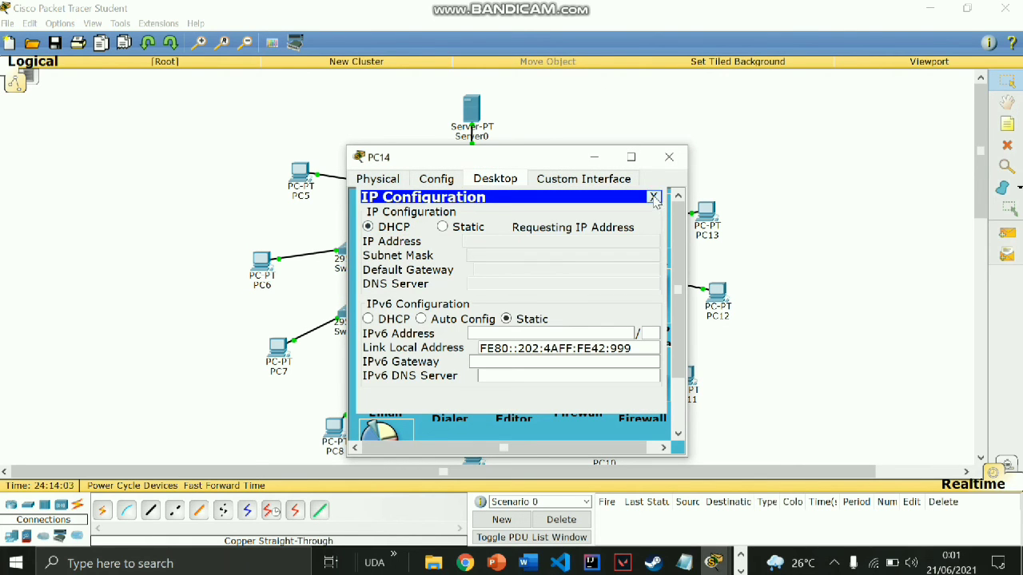
click(653, 197)
click(669, 156)
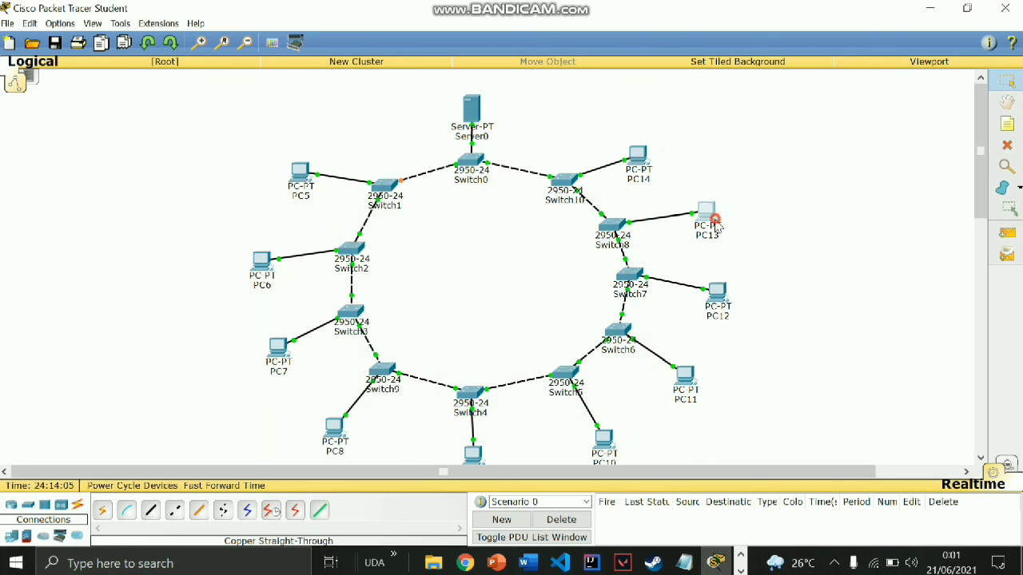
- Set PC13's IPv4 configuration to DHCP and close its configuration window
click(706, 214)
click(495, 179)
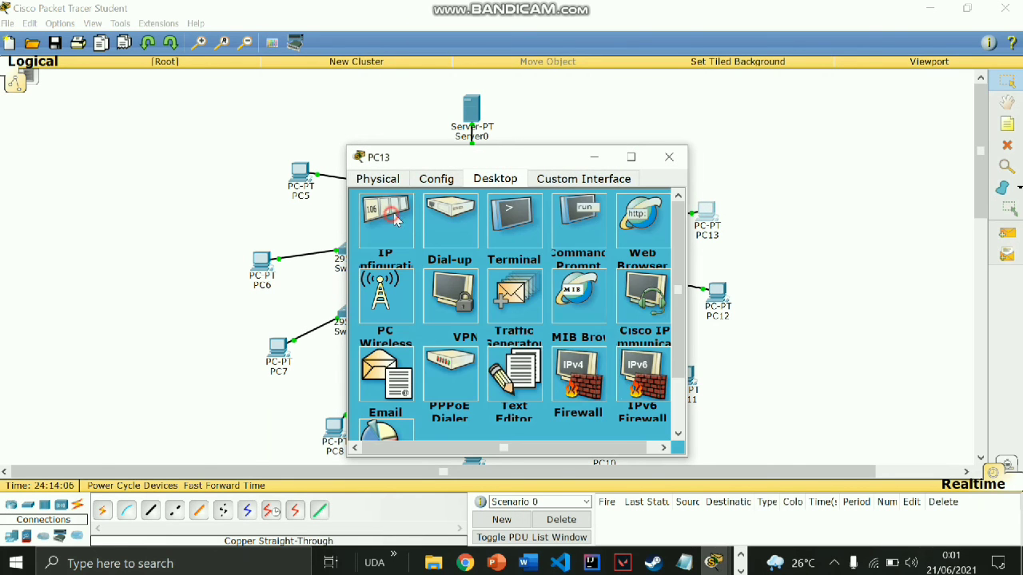
click(396, 218)
click(394, 227)
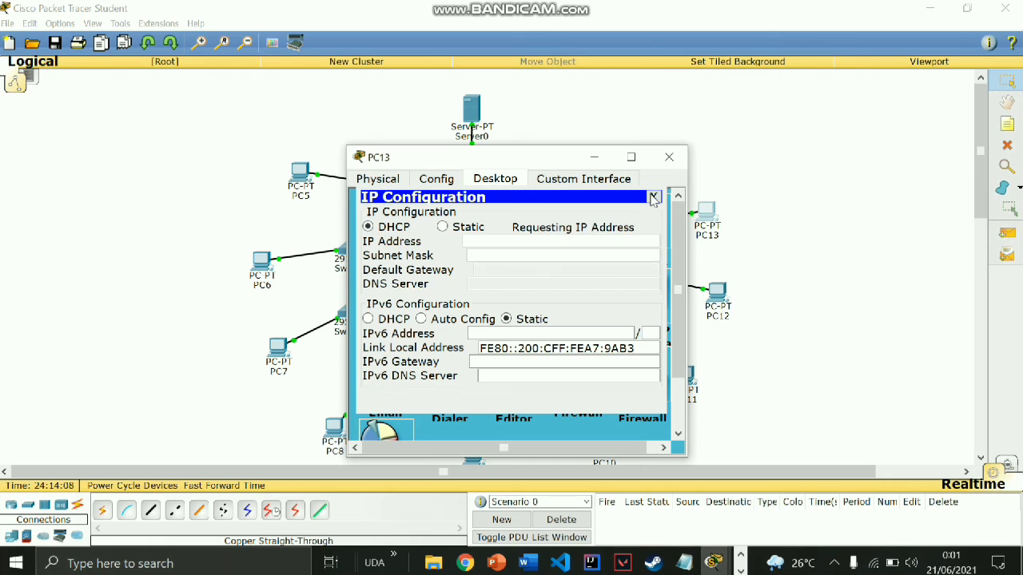
click(654, 197)
click(669, 156)
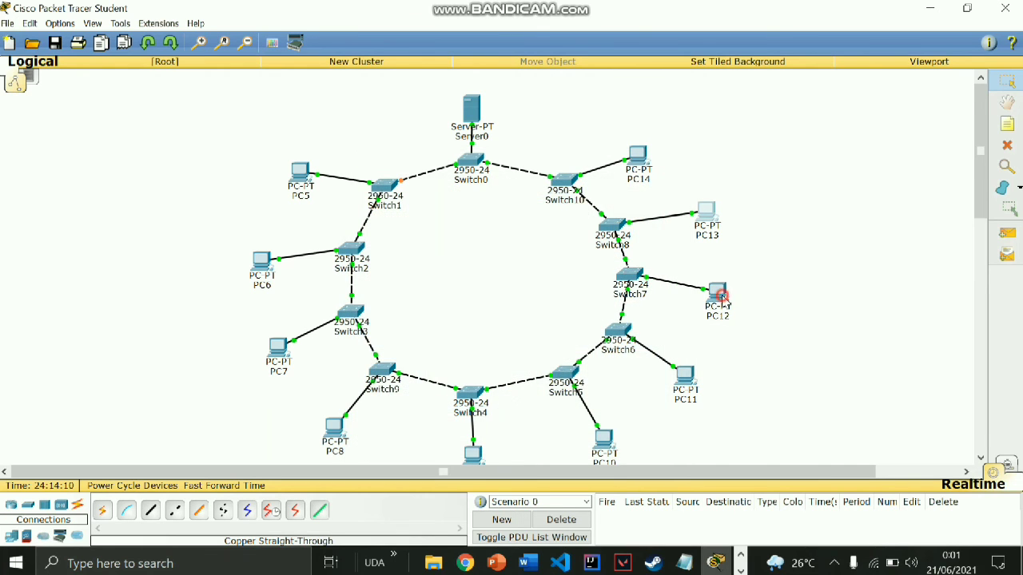
- Set PC12's IPv4 configuration to DHCP and close its configuration window
click(716, 294)
click(509, 180)
click(386, 222)
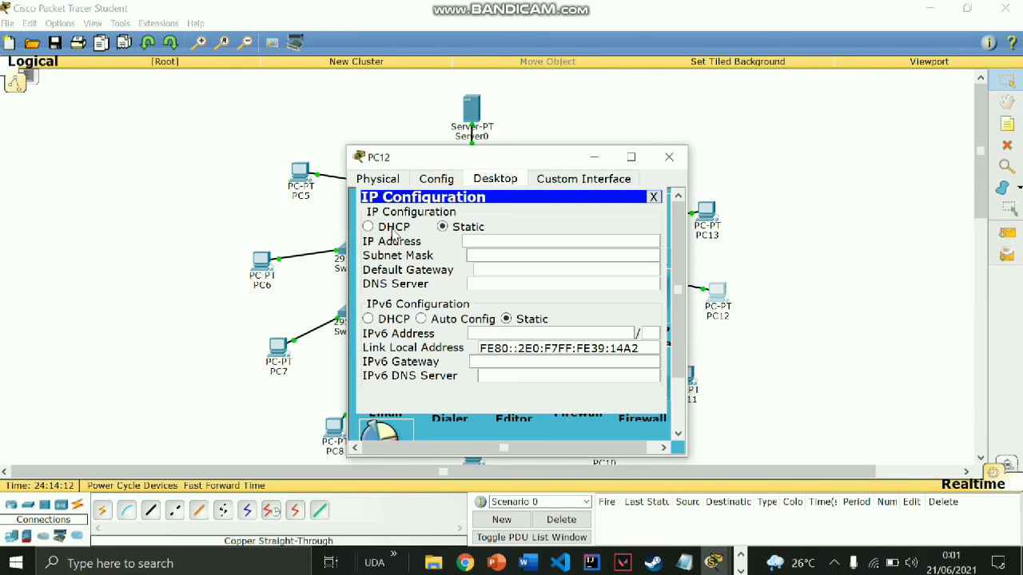
click(391, 227)
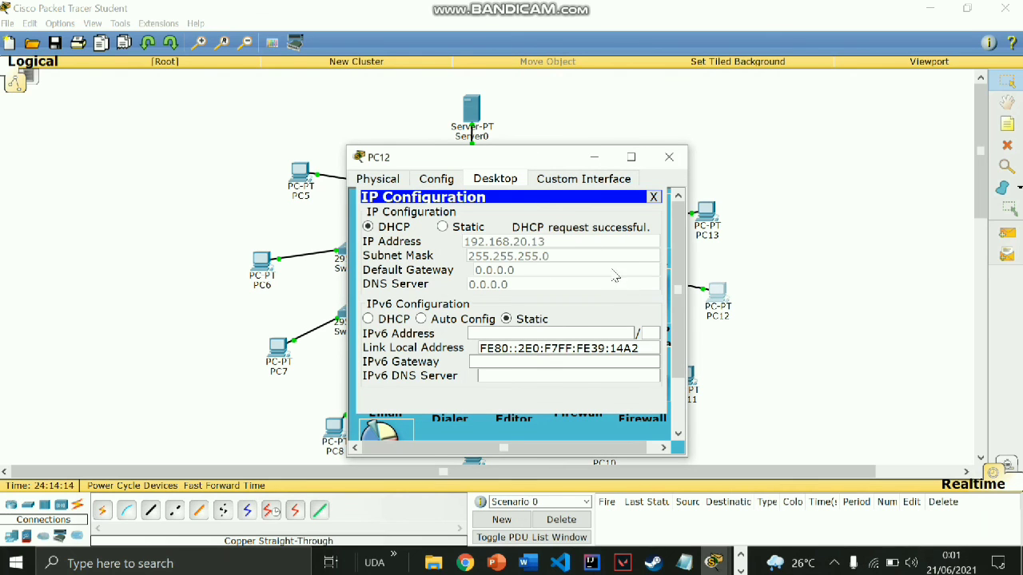
click(654, 196)
click(668, 156)
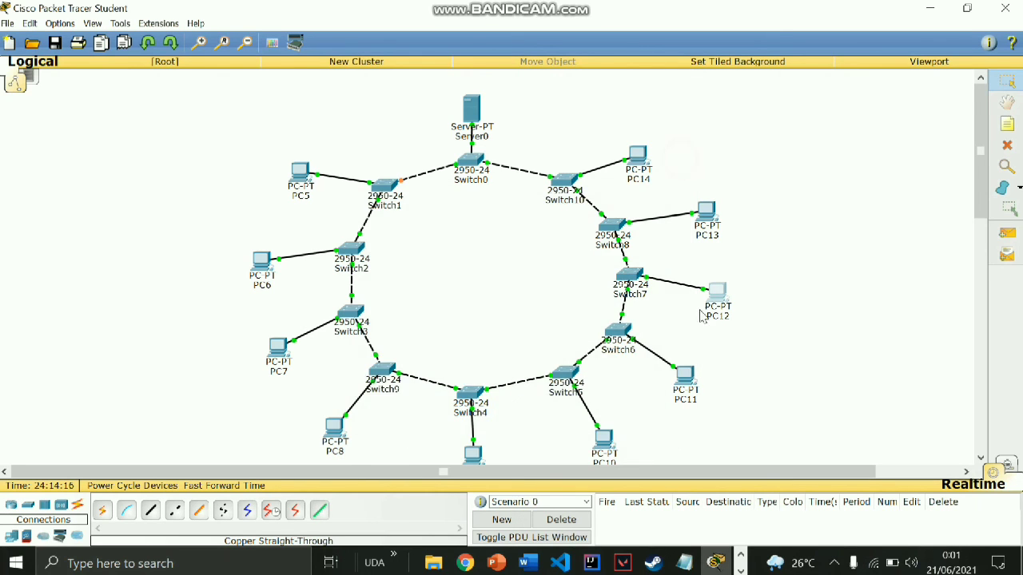
- Set PC11's IPv4 configuration to DHCP and close its configuration window
scroll(679, 335, down, 1)
click(684, 318)
click(495, 179)
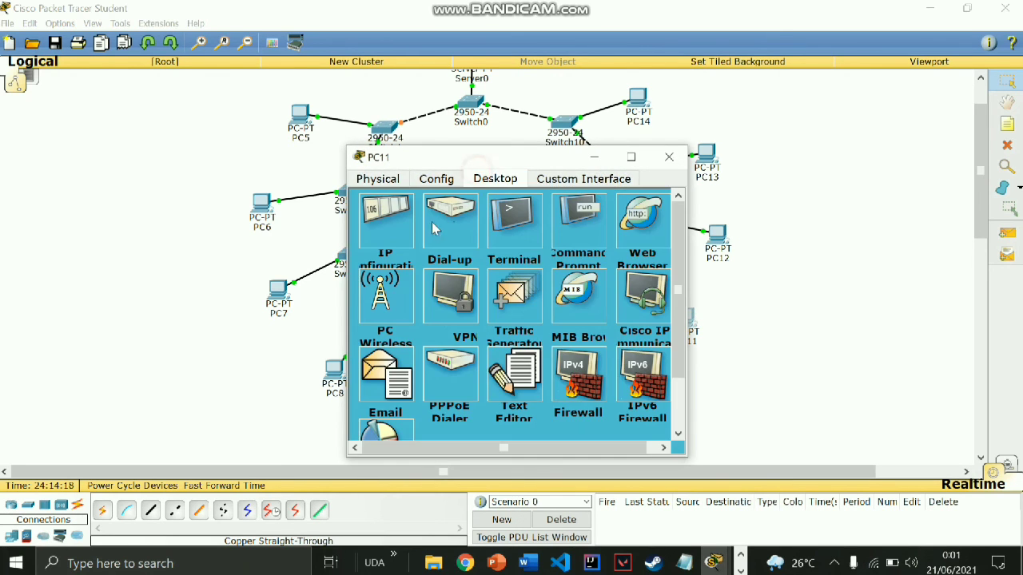
click(390, 224)
click(392, 227)
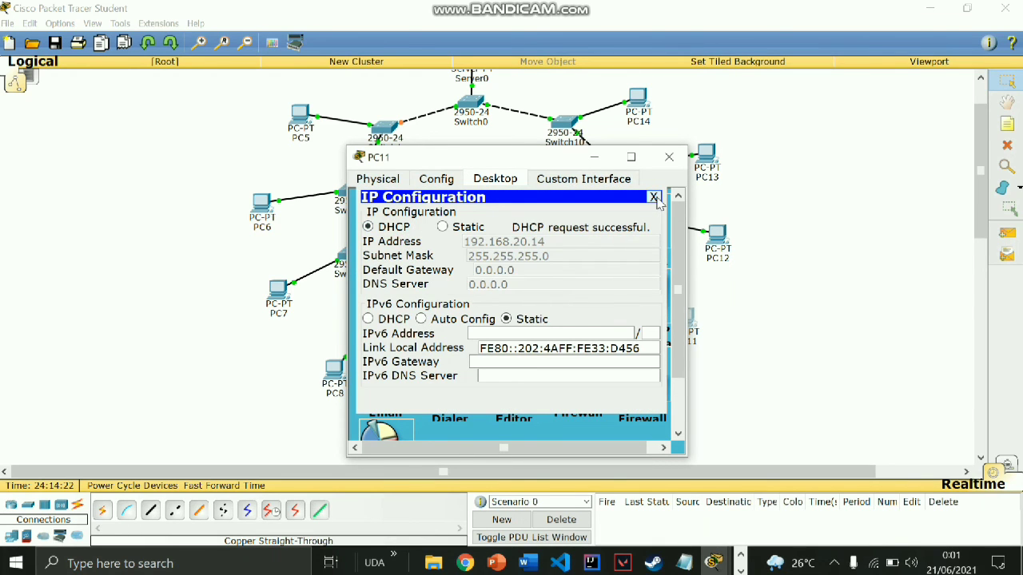
click(654, 197)
click(669, 157)
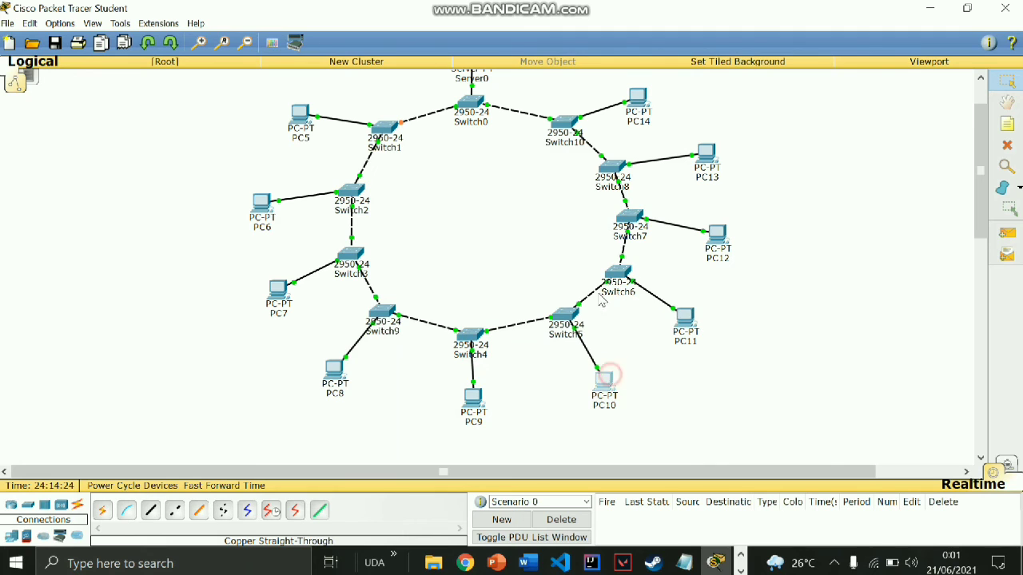
- Set PC10's IPv4 configuration to DHCP and close its configuration window
click(605, 376)
click(489, 178)
click(391, 234)
click(391, 226)
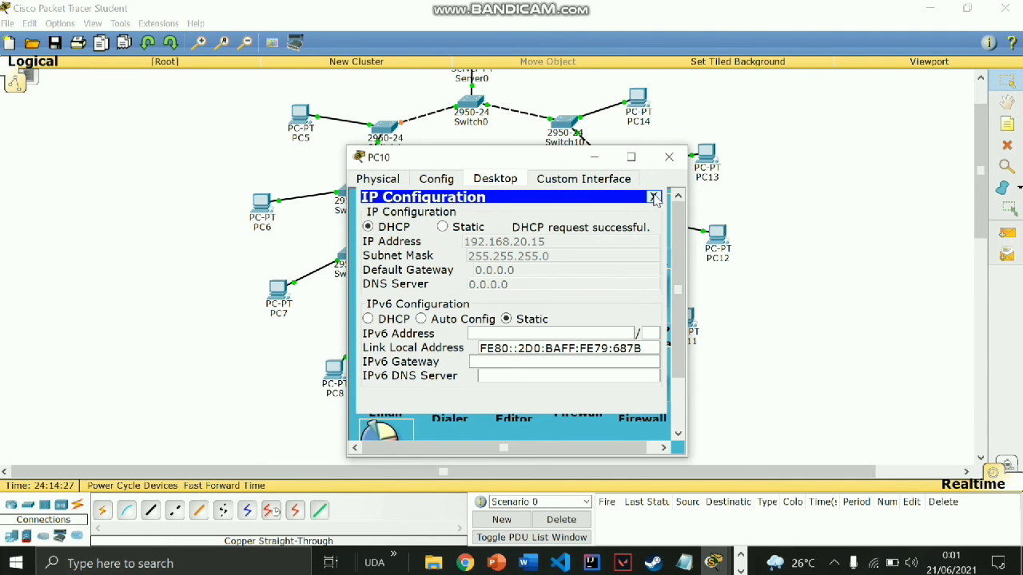
click(653, 197)
click(669, 157)
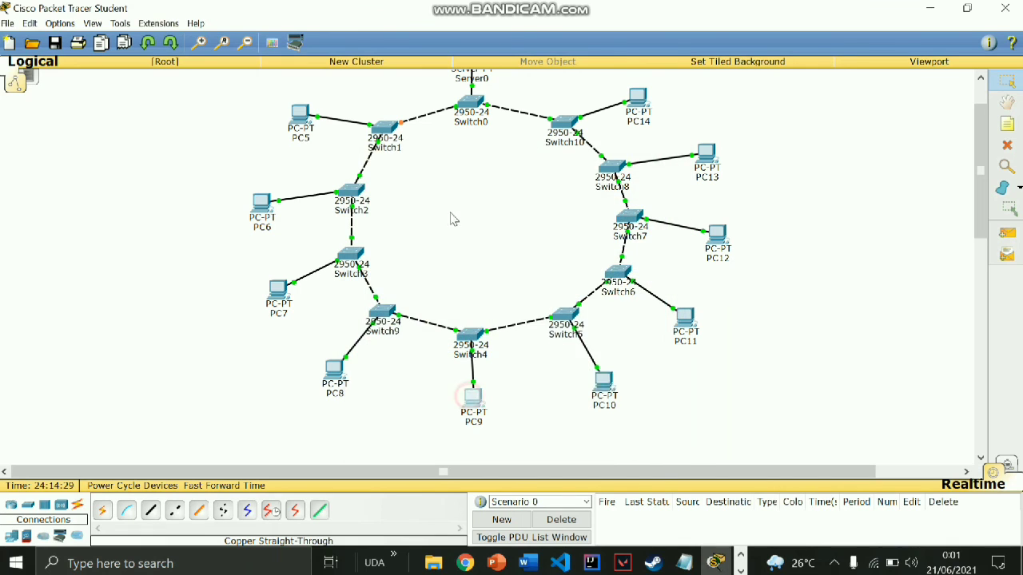
- Set PC9's IPv4 configuration to DHCP and close its configuration window
click(471, 396)
click(489, 178)
click(391, 234)
click(395, 227)
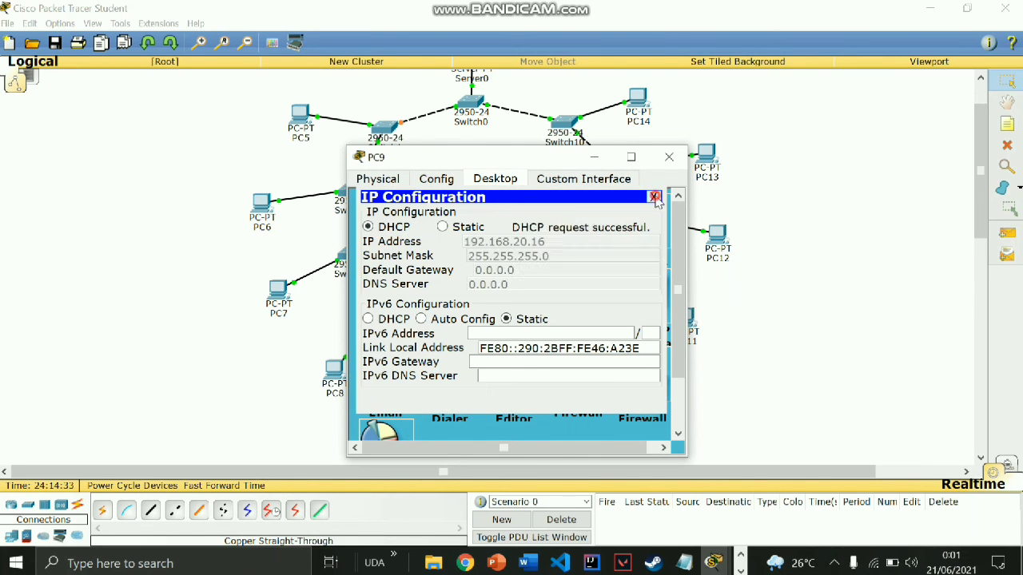
click(654, 197)
click(668, 157)
- Set PC8's IPv4 configuration to DHCP and close its configuration window
click(334, 370)
click(437, 179)
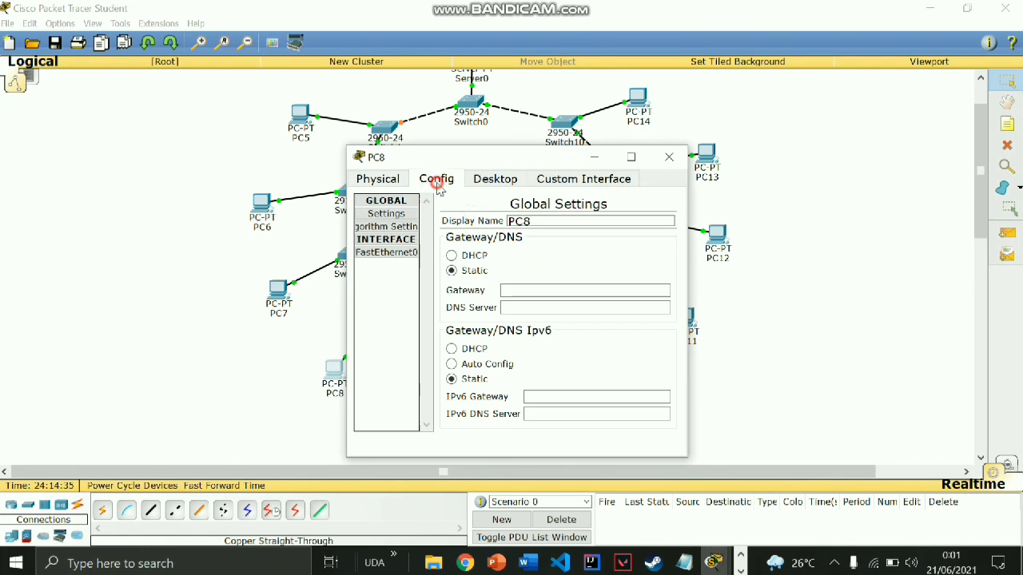
click(495, 179)
click(393, 232)
click(393, 226)
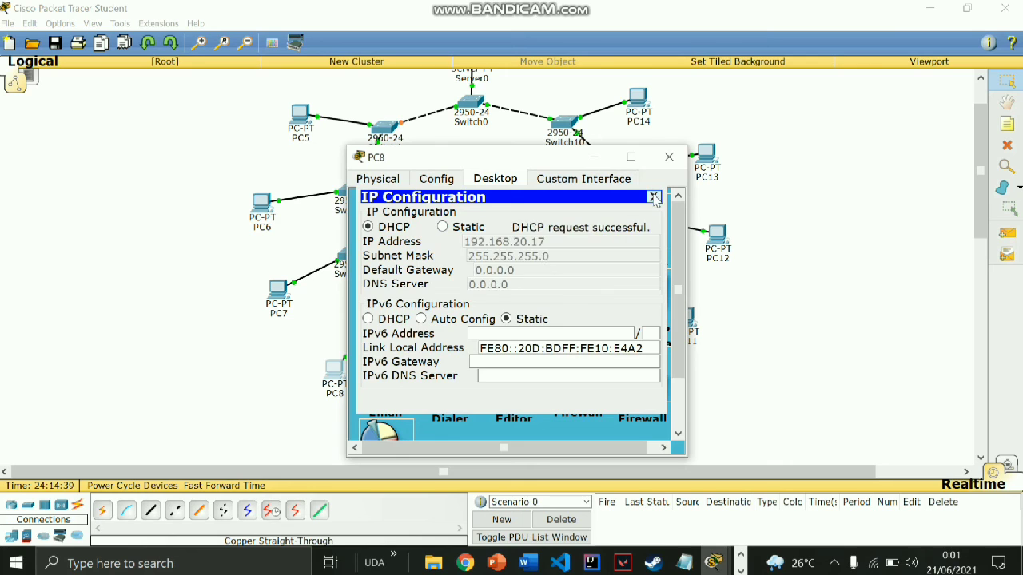
click(653, 198)
click(668, 156)
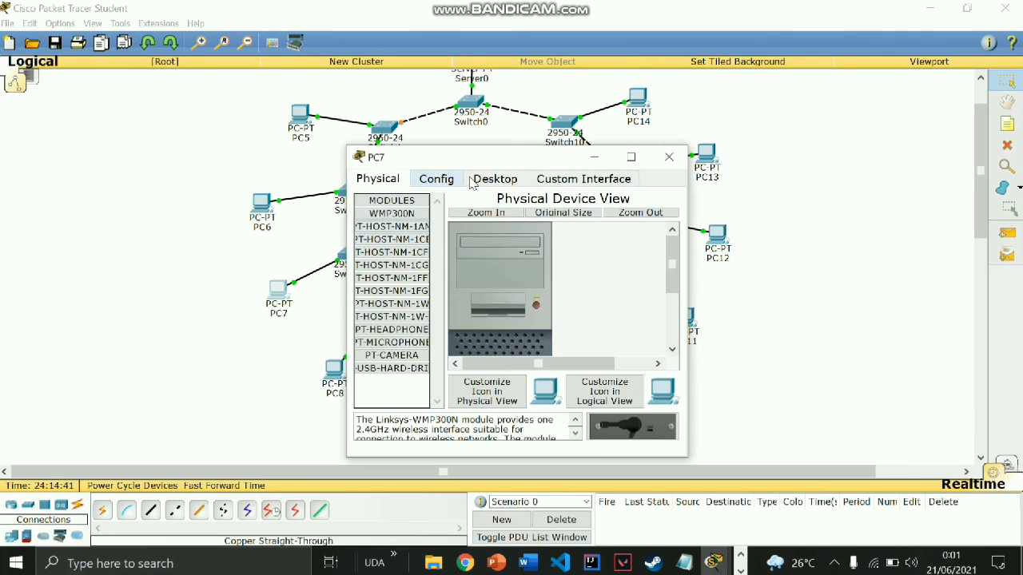
- Set PC7's IPv4 configuration to DHCP and close its configuration window
click(494, 178)
click(395, 224)
click(395, 227)
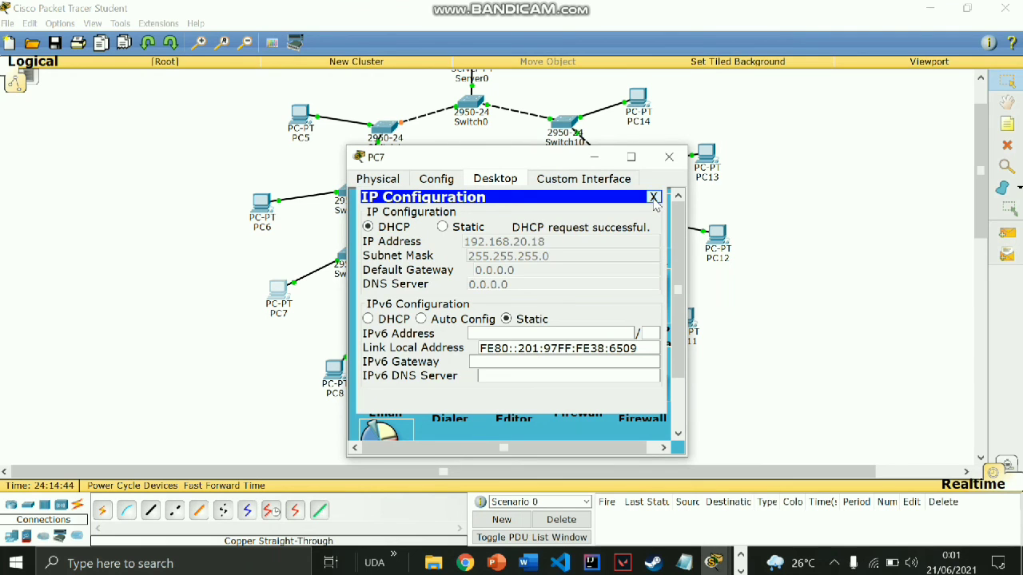
click(653, 198)
click(669, 157)
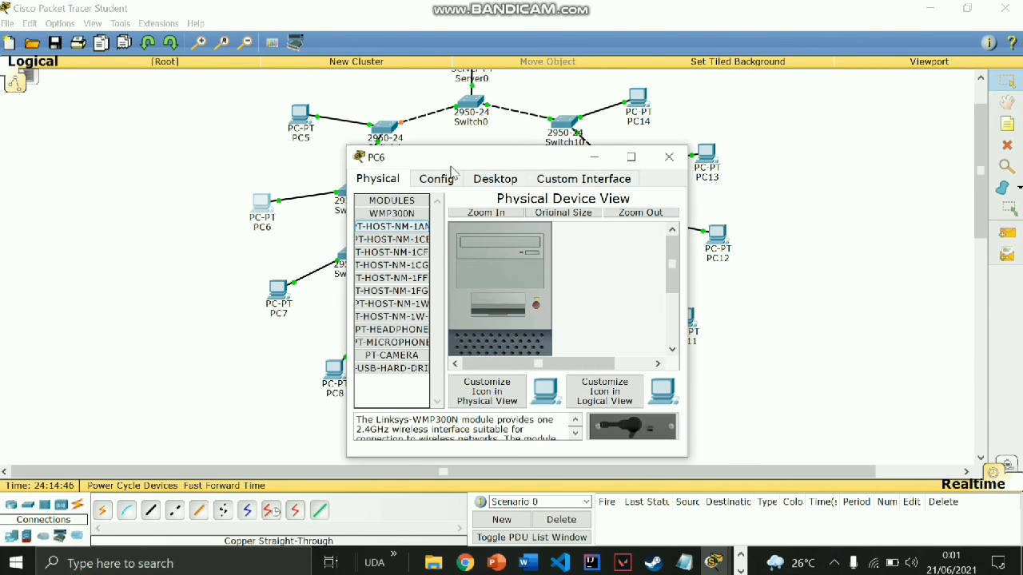
- Set PC6's IPv4 configuration to DHCP and close its configuration window
click(483, 179)
click(399, 227)
click(400, 228)
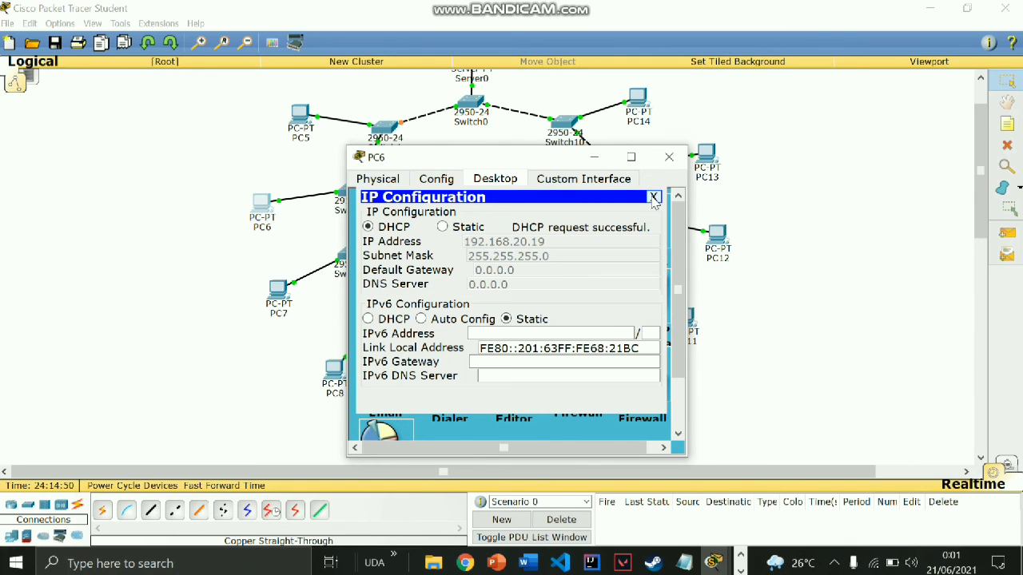
click(654, 198)
click(668, 157)
- Set PC5's IPv4 configuration to DHCP and close its configuration window
click(299, 113)
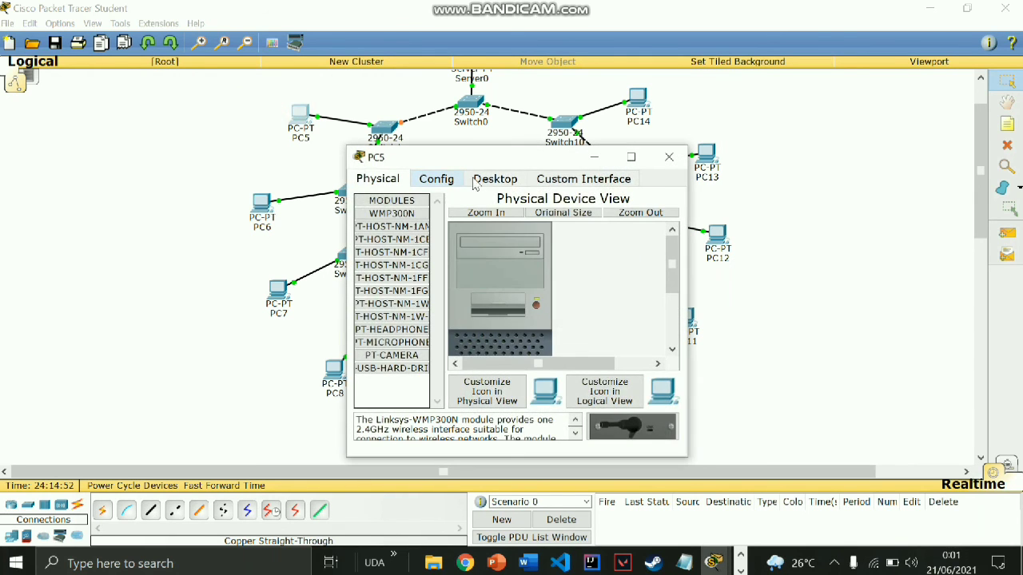
click(487, 179)
click(404, 214)
click(392, 228)
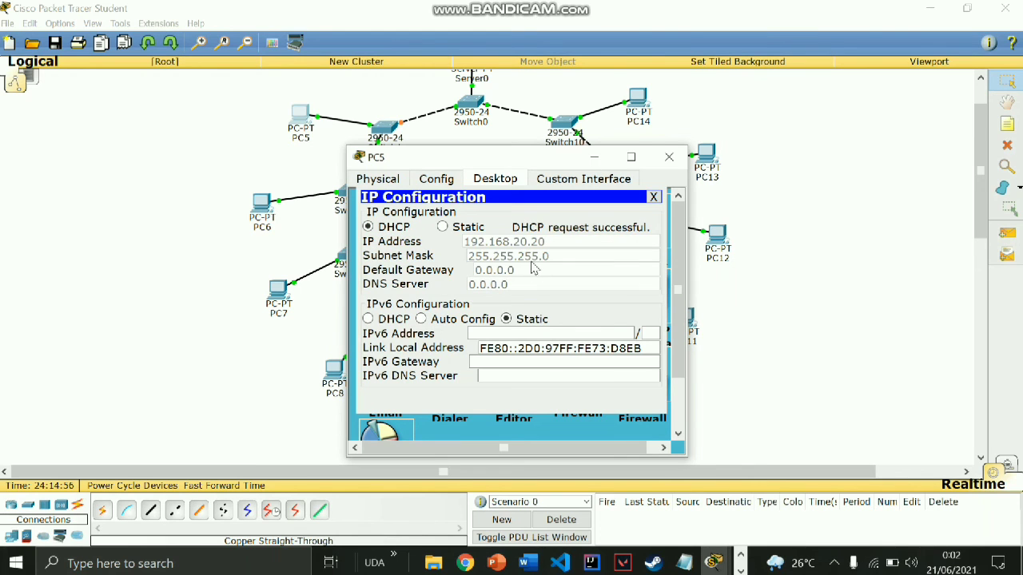
click(653, 197)
click(669, 157)
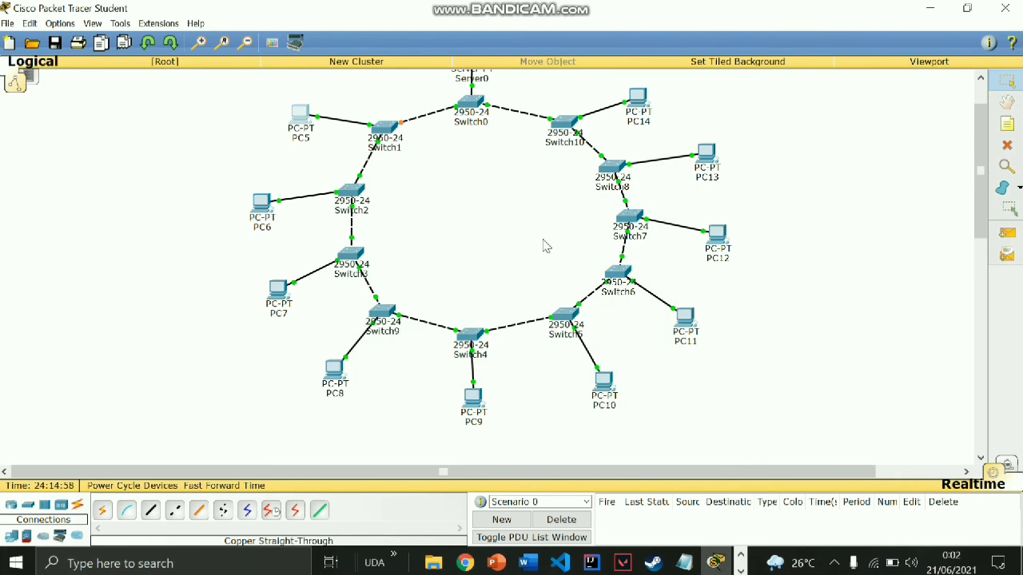
- Send a simple PDU from Server0 to PC11 to test connectivity across the ring
scroll(543, 245, up, 2)
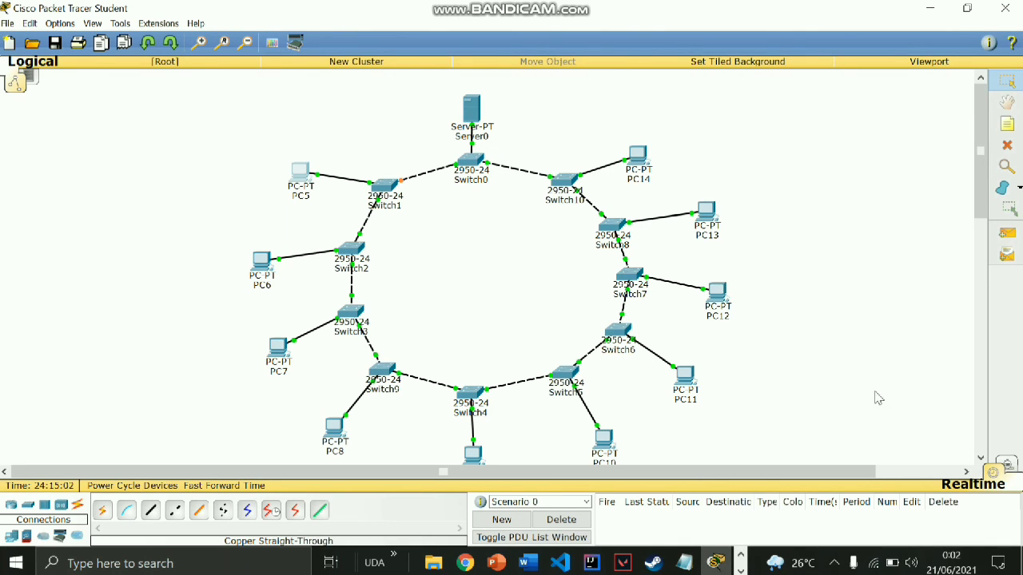
click(1007, 233)
click(476, 110)
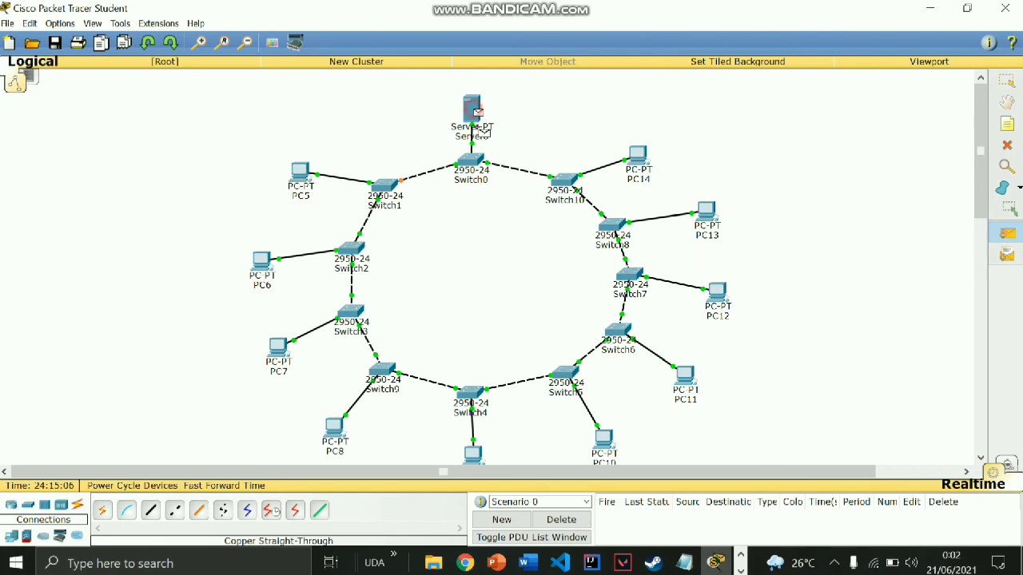
click(682, 372)
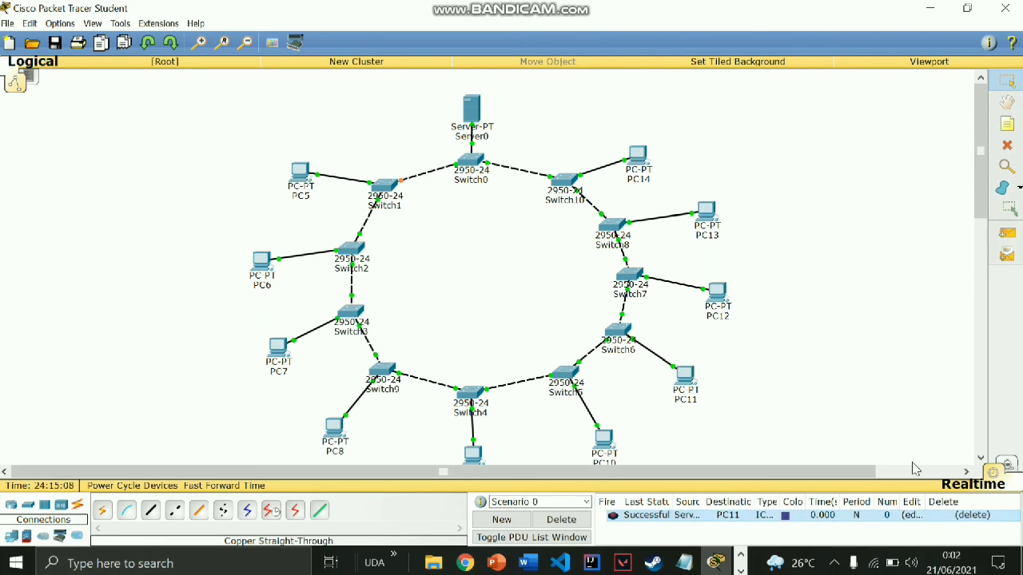
- Send a simple PDU from PC13 to PC7 to test connectivity between the ring's PCs
click(1006, 232)
click(706, 211)
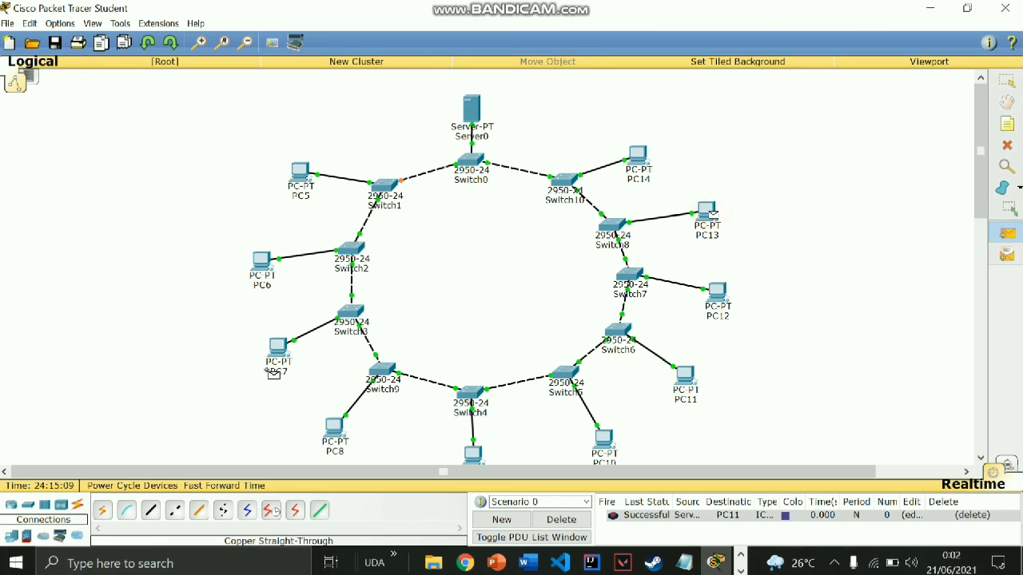
click(277, 347)
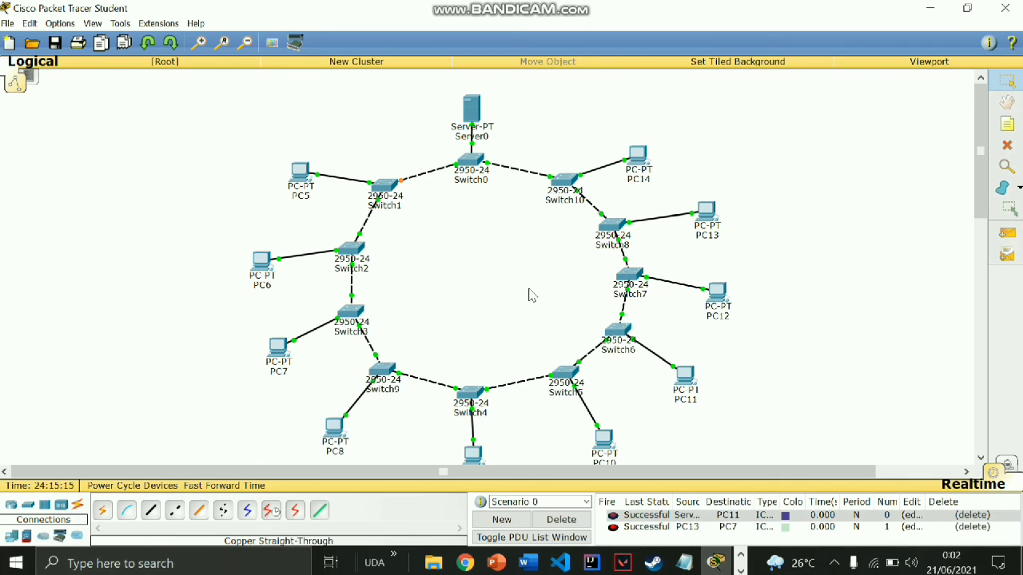
- Switch to Notepad, review the topology task list in jrkm.txt, and return to the ring network in Packet Tracer
click(684, 563)
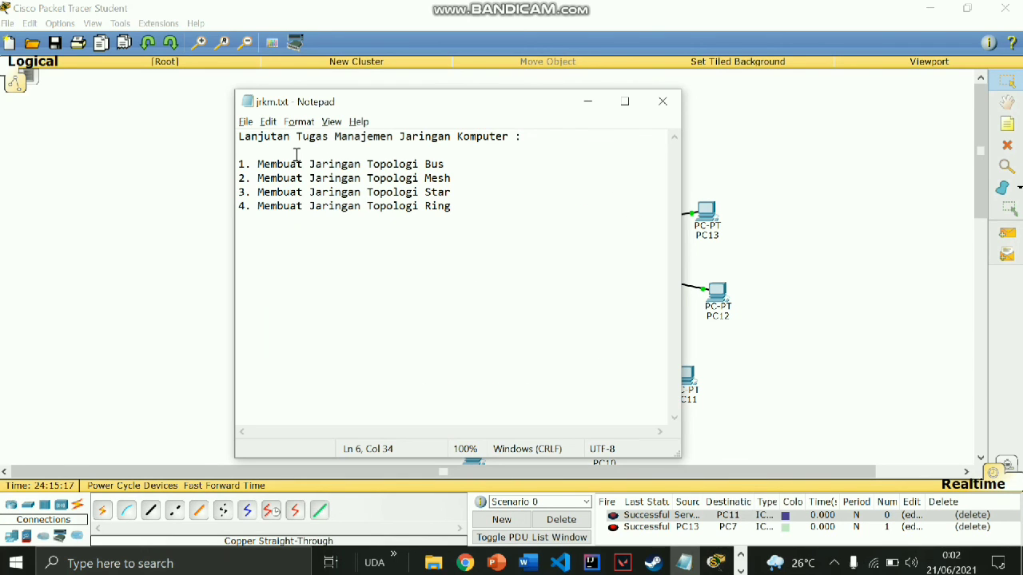
drag(256, 155, 442, 206)
click(511, 171)
click(504, 206)
click(597, 103)
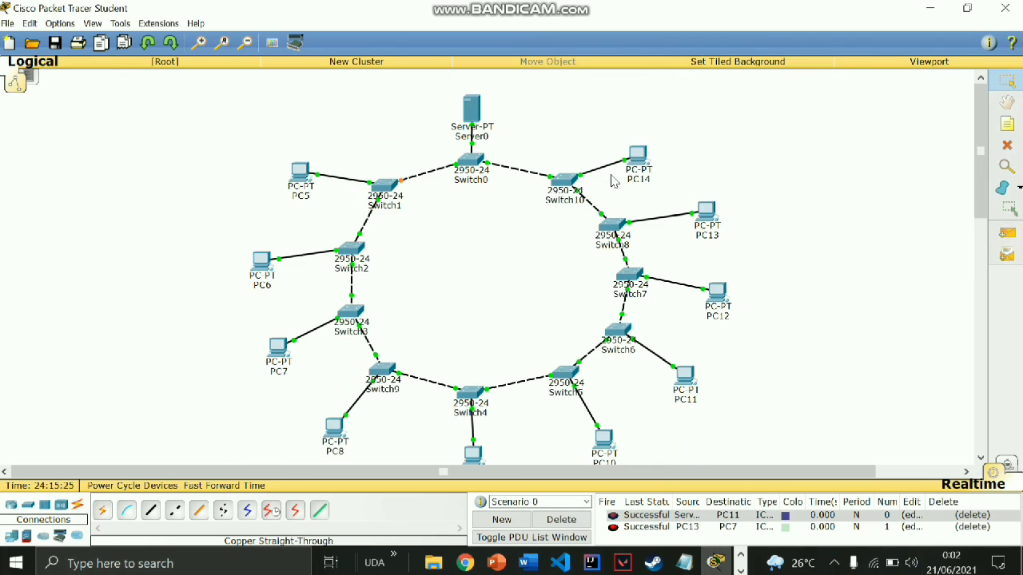